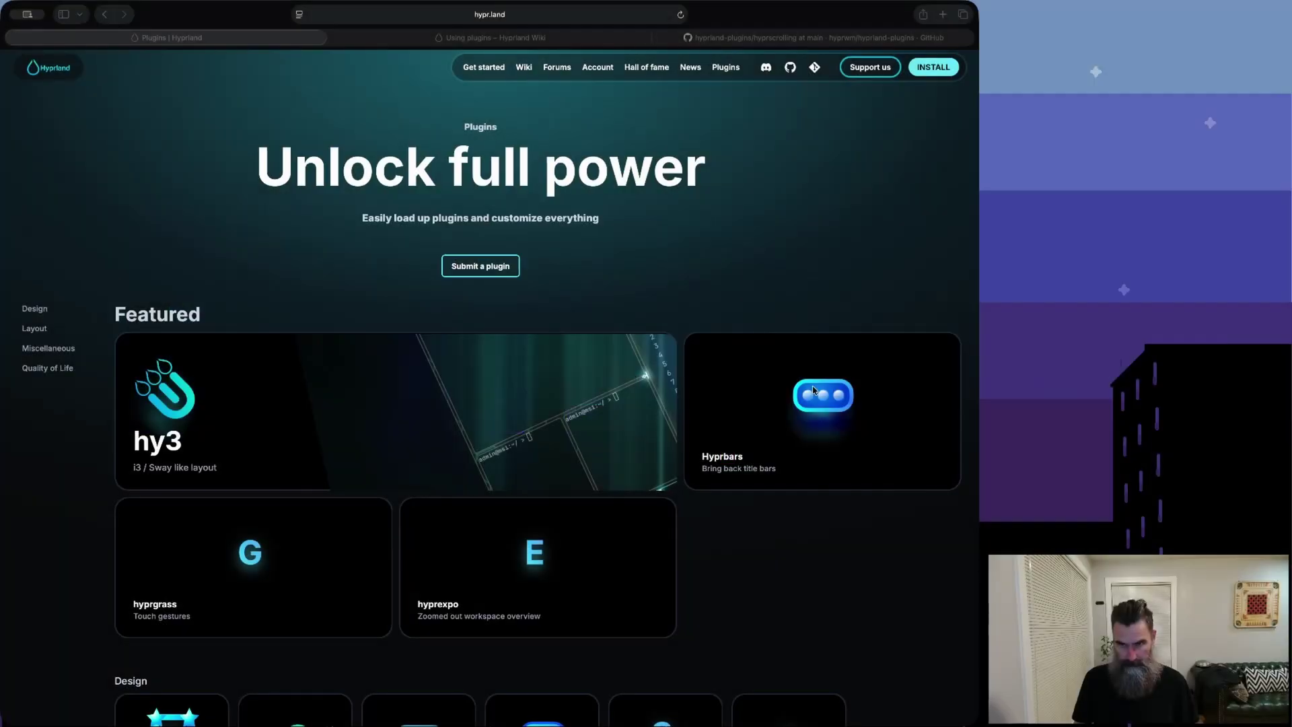
# - Browse the Hyprland plugins catalogue from the featured plugins to the Layout category, looking for hyprscrolling
pyautogui.click(574, 299)
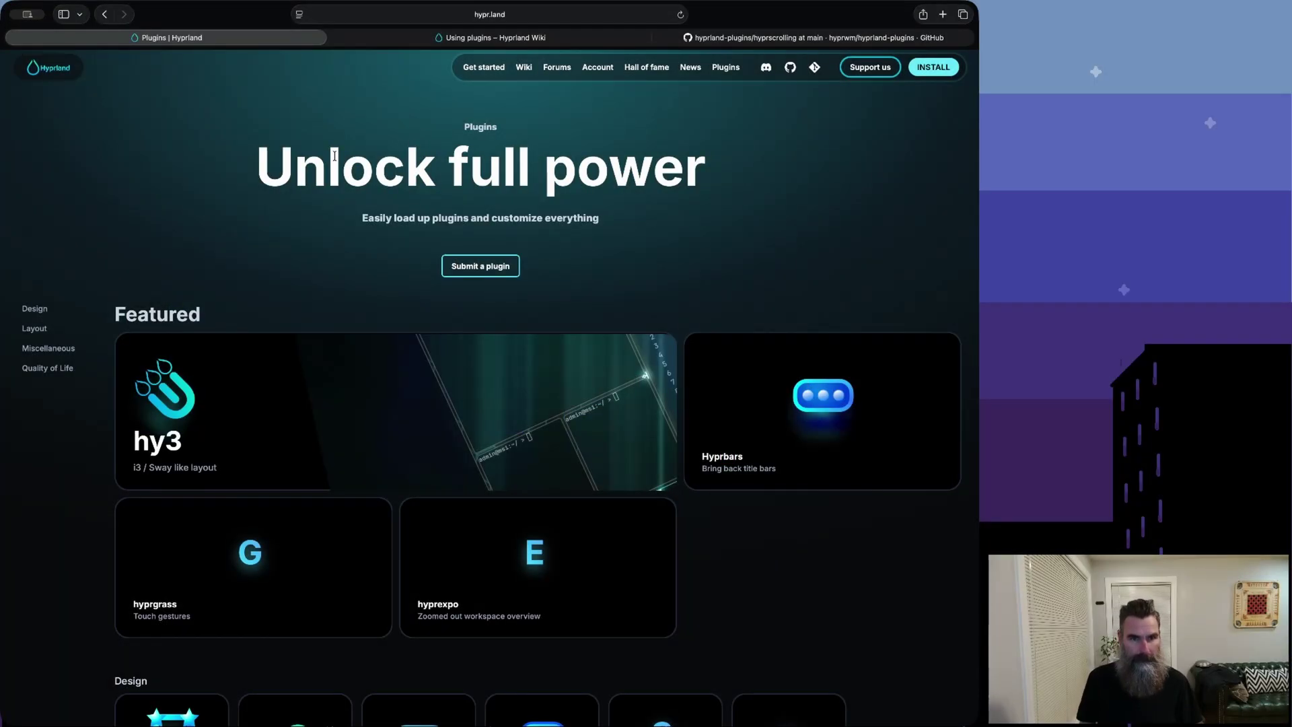
pyautogui.click(522, 9)
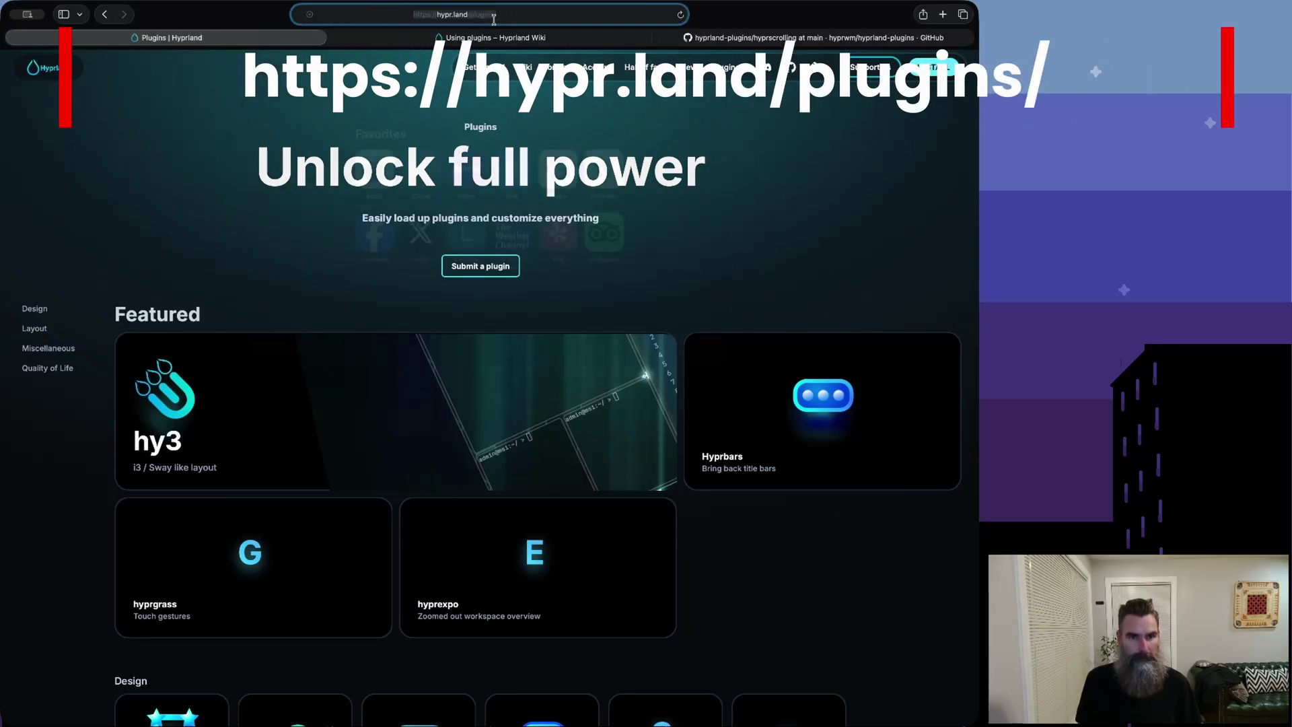
pyautogui.click(208, 160)
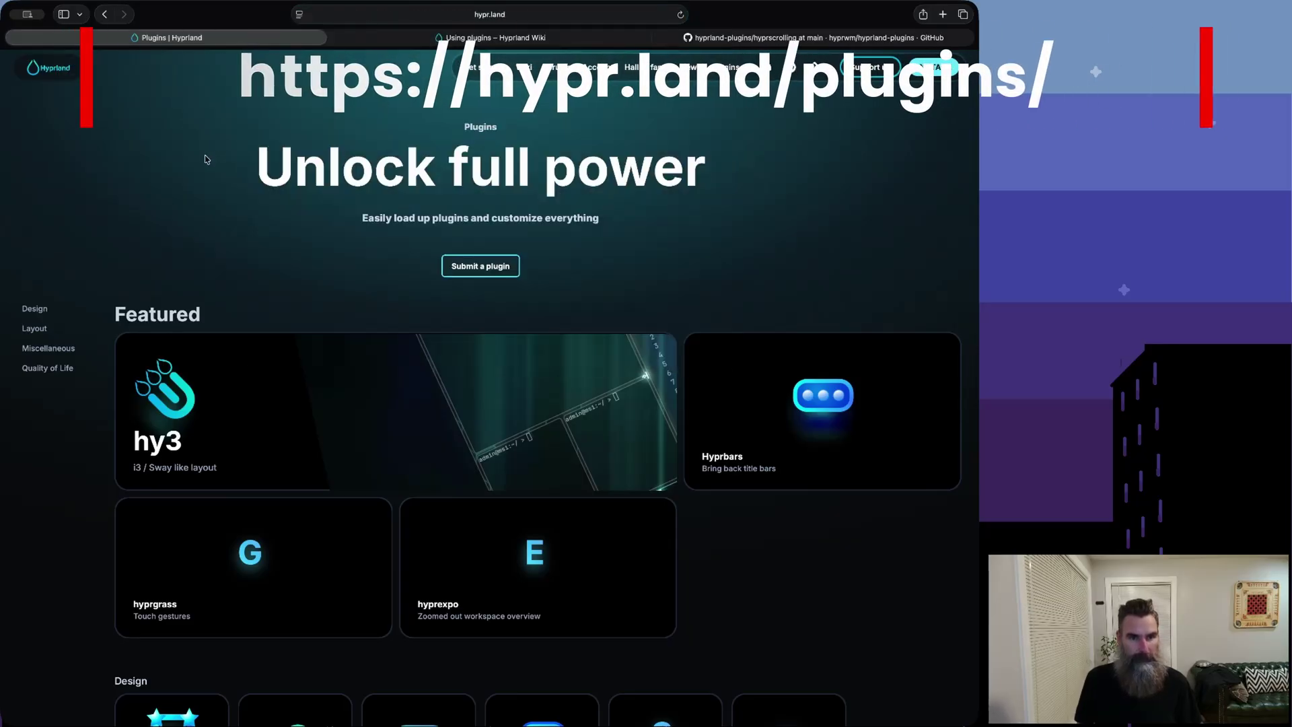
pyautogui.scroll(-3, 243, 238)
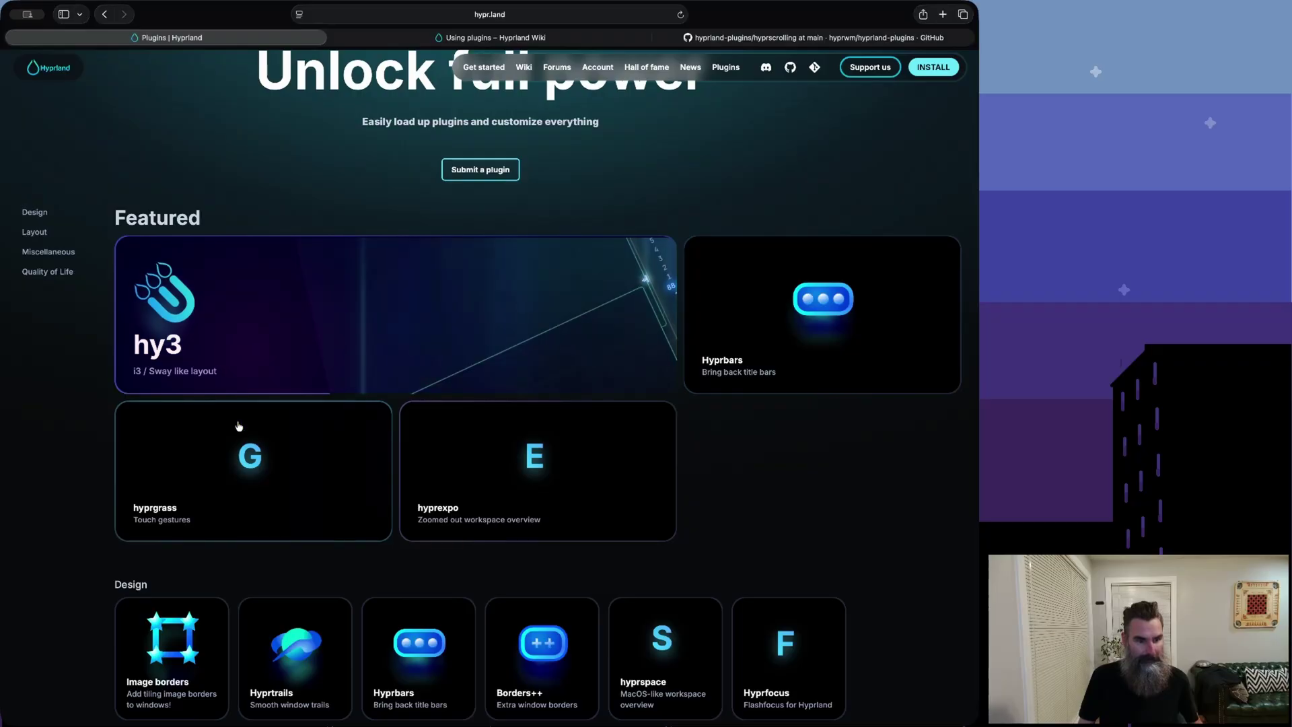
pyautogui.scroll(-3, 249, 465)
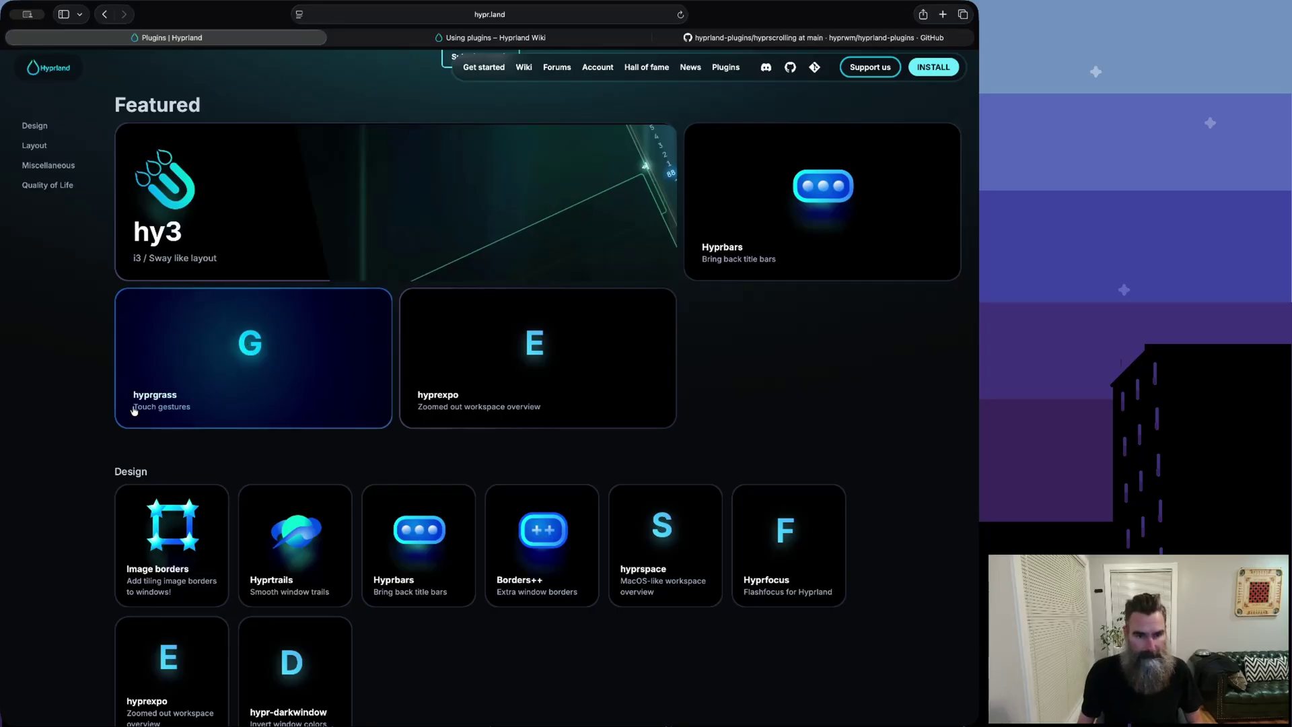
pyautogui.scroll(-10, 153, 393)
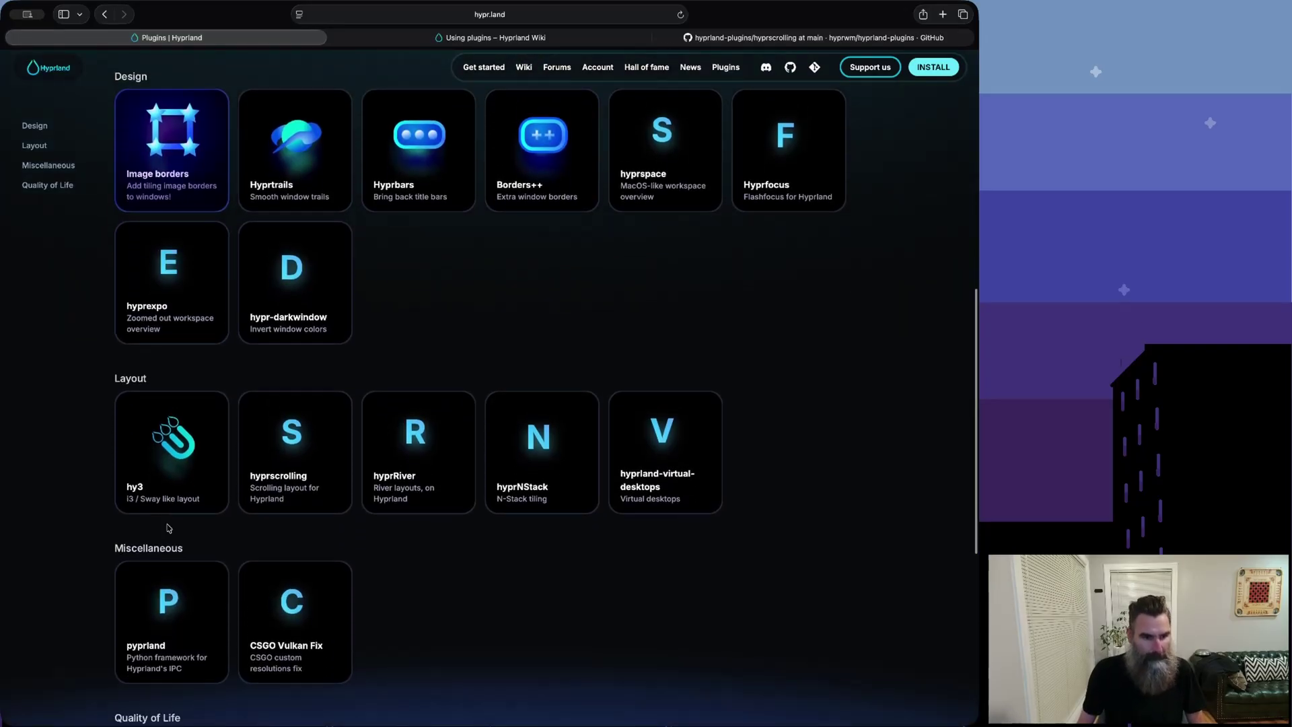
pyautogui.moveTo(128, 380); pyautogui.dragTo(279, 469)
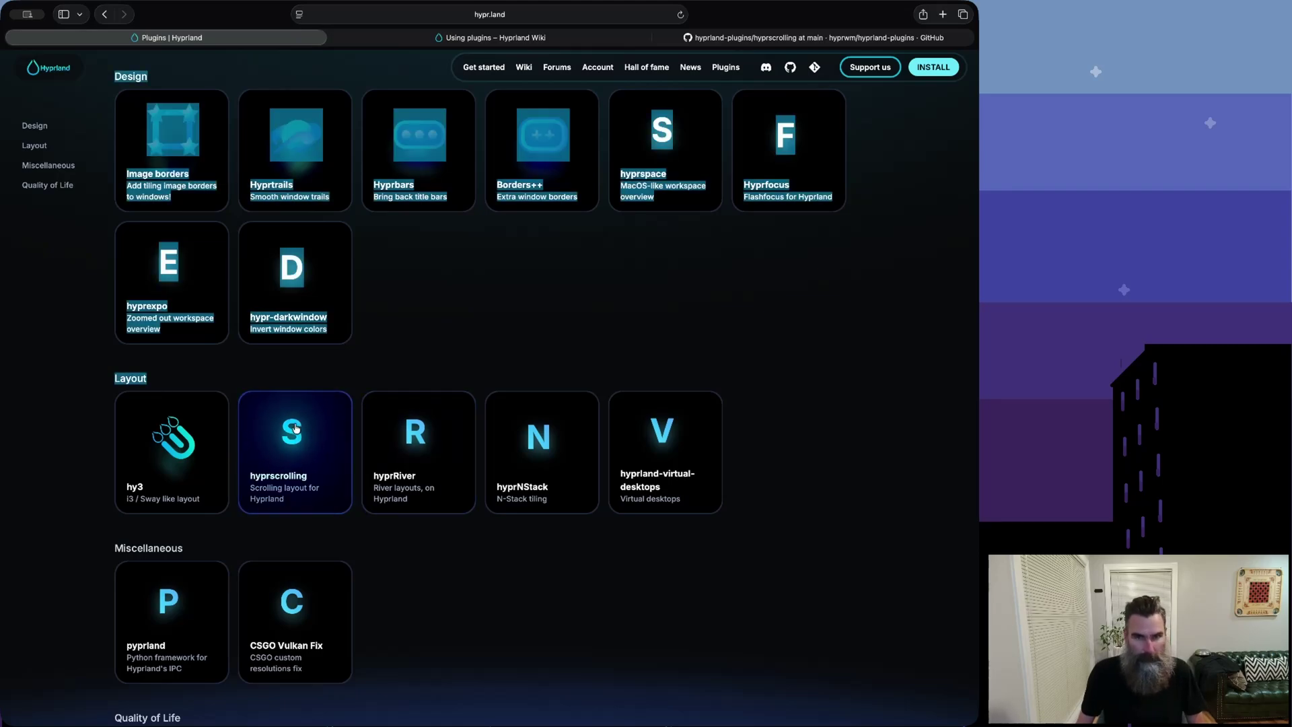
# - Open the Using plugins page of the Hyprland wiki and read the Disclaimers about plugin safety
pyautogui.click(723, 37)
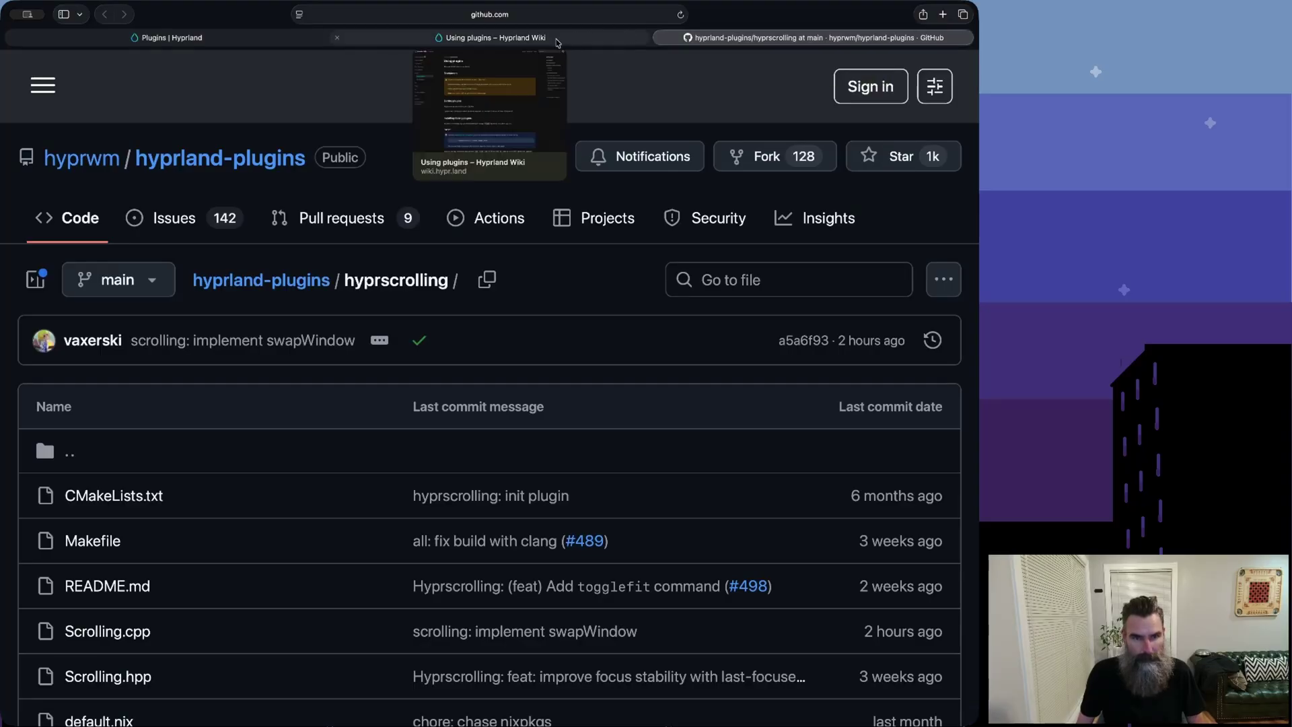
pyautogui.click(558, 42)
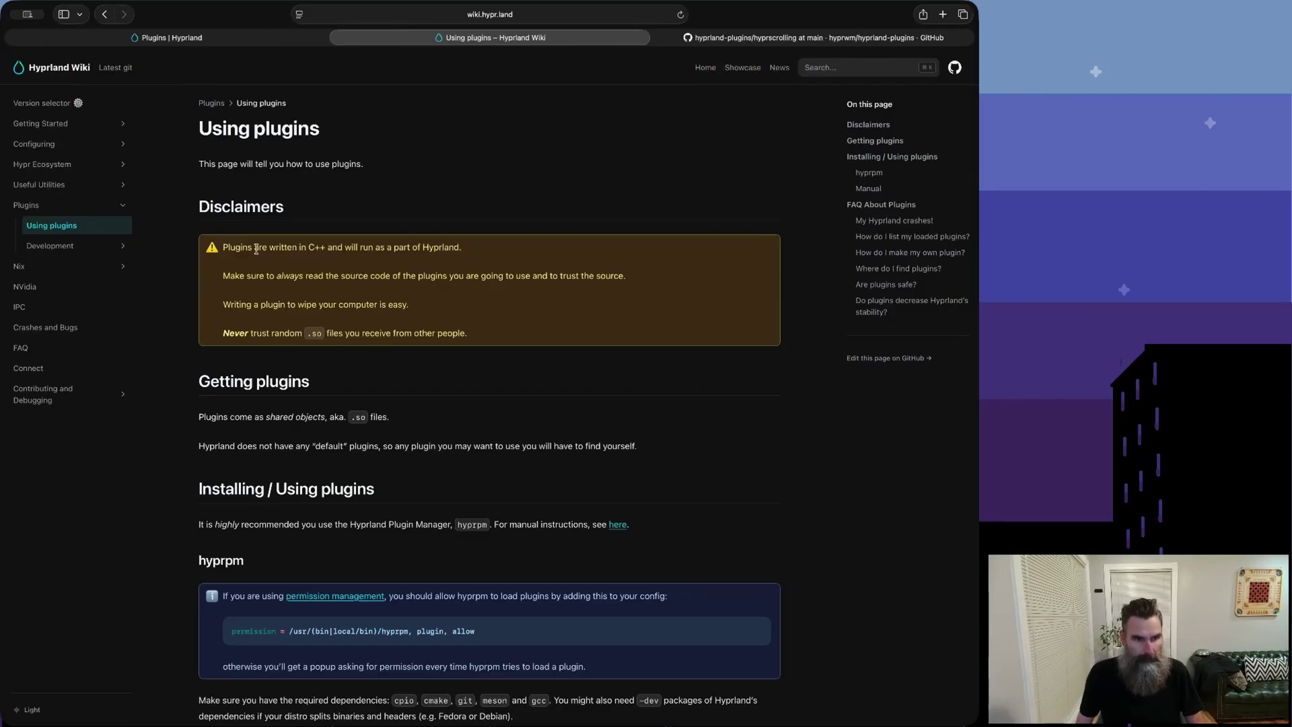
pyautogui.moveTo(240, 251); pyautogui.dragTo(459, 250)
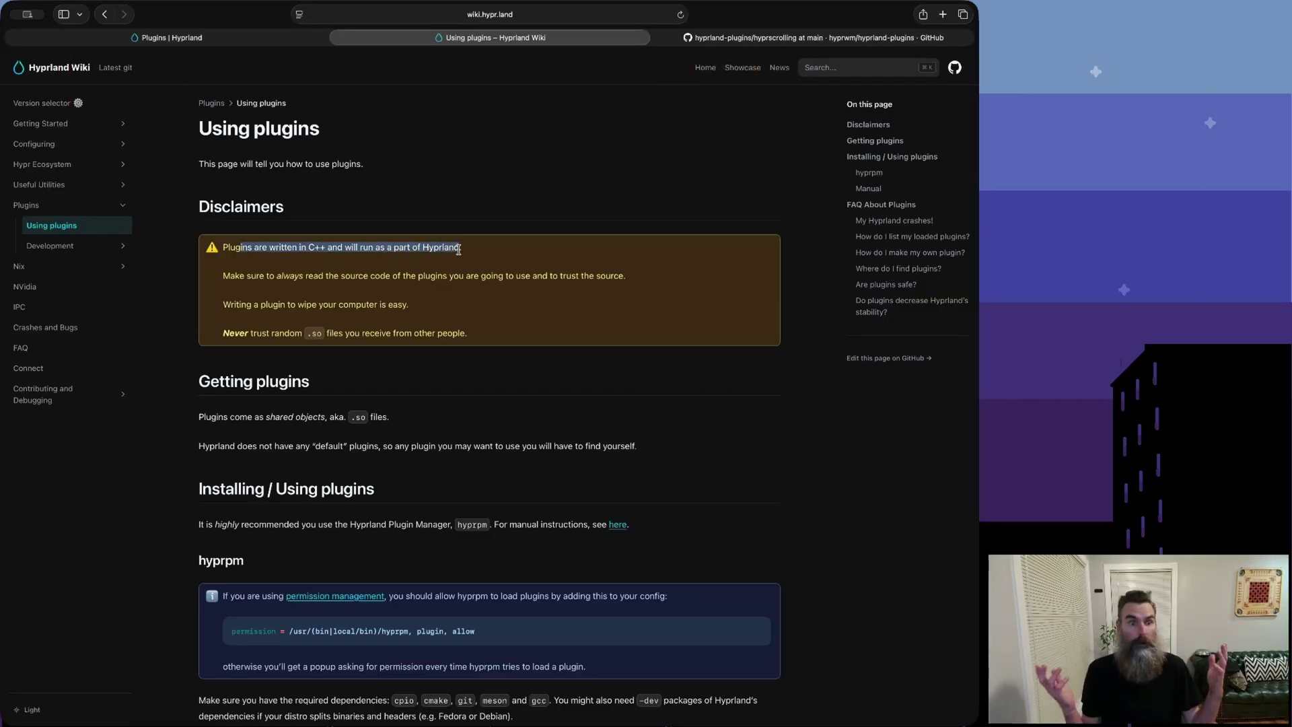
pyautogui.moveTo(254, 278); pyautogui.dragTo(533, 284)
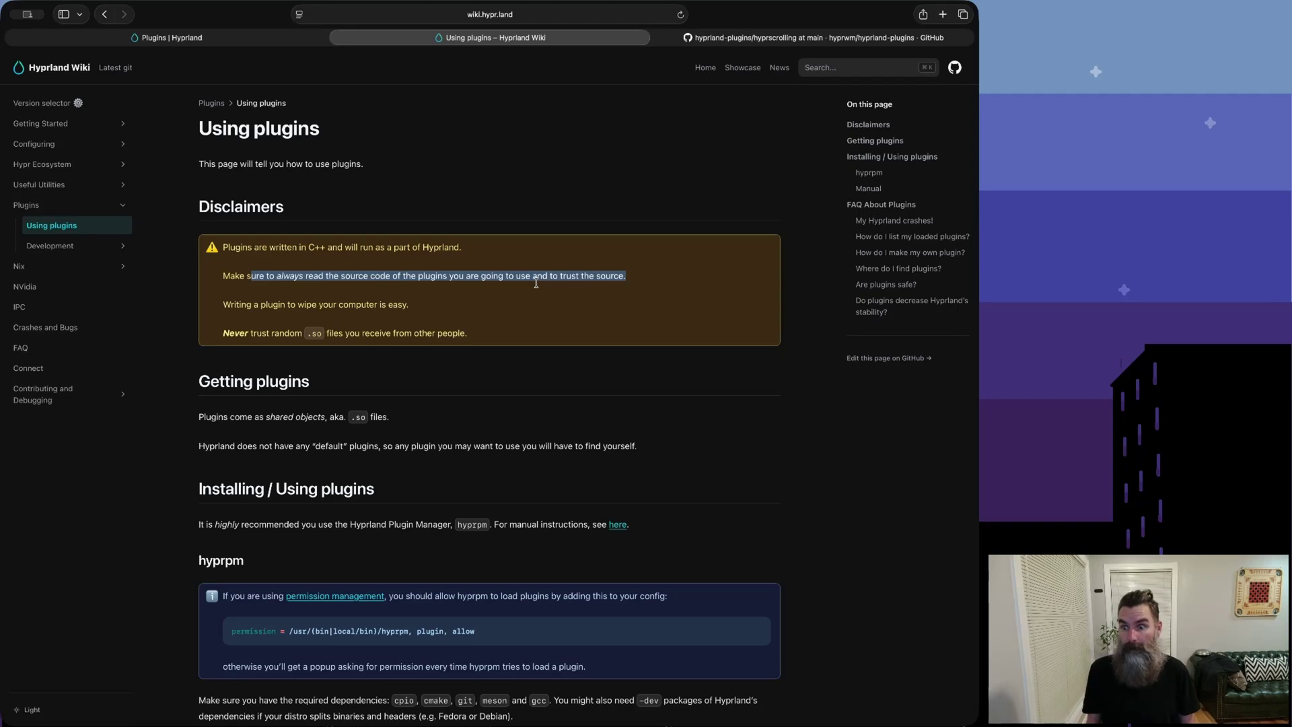
pyautogui.moveTo(232, 305); pyautogui.dragTo(417, 303)
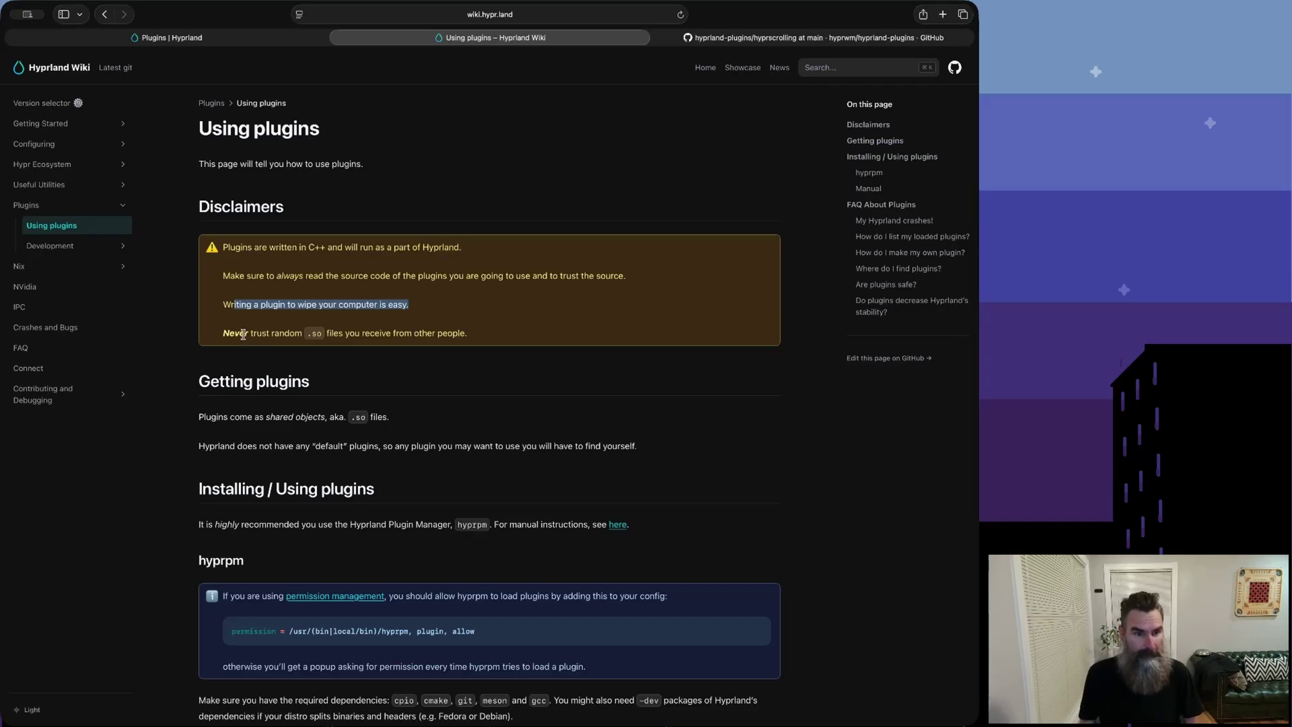
pyautogui.moveTo(229, 333); pyautogui.dragTo(470, 330)
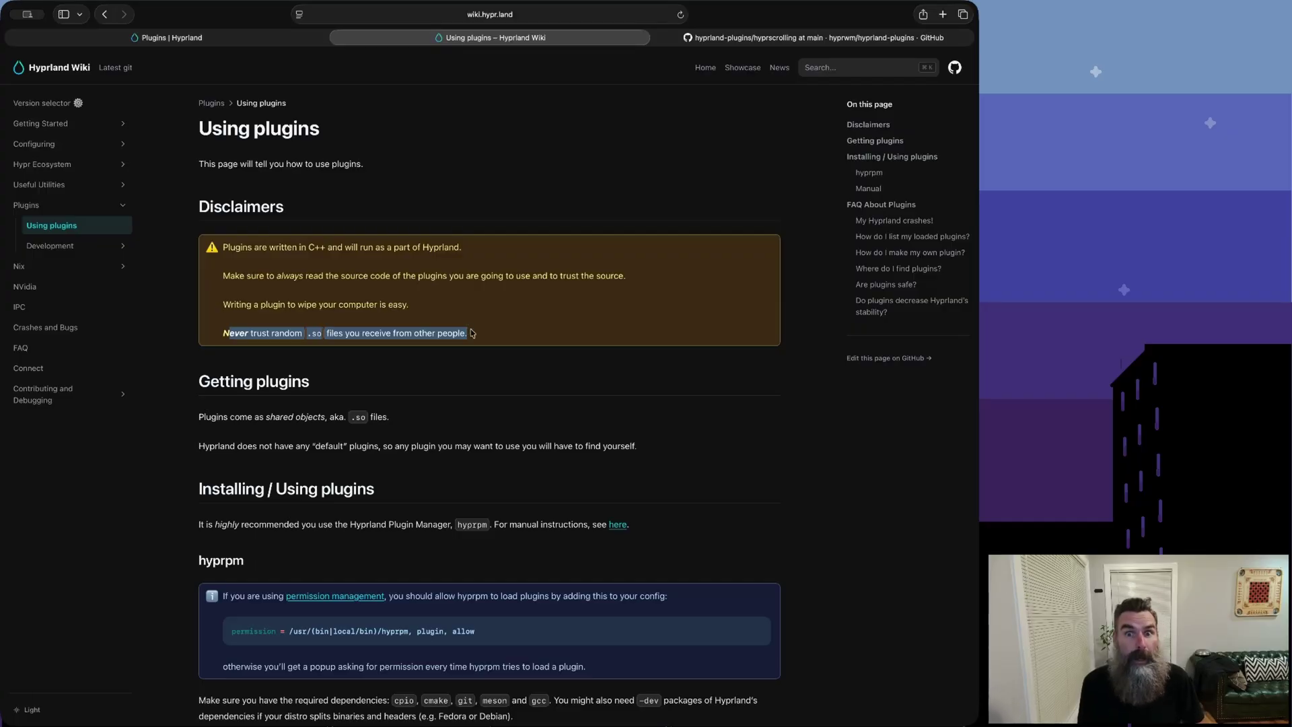
# - Read the wiki's Getting plugins section and the hyprpm instructions, including the permission line for the config
pyautogui.scroll(-3, 449, 368)
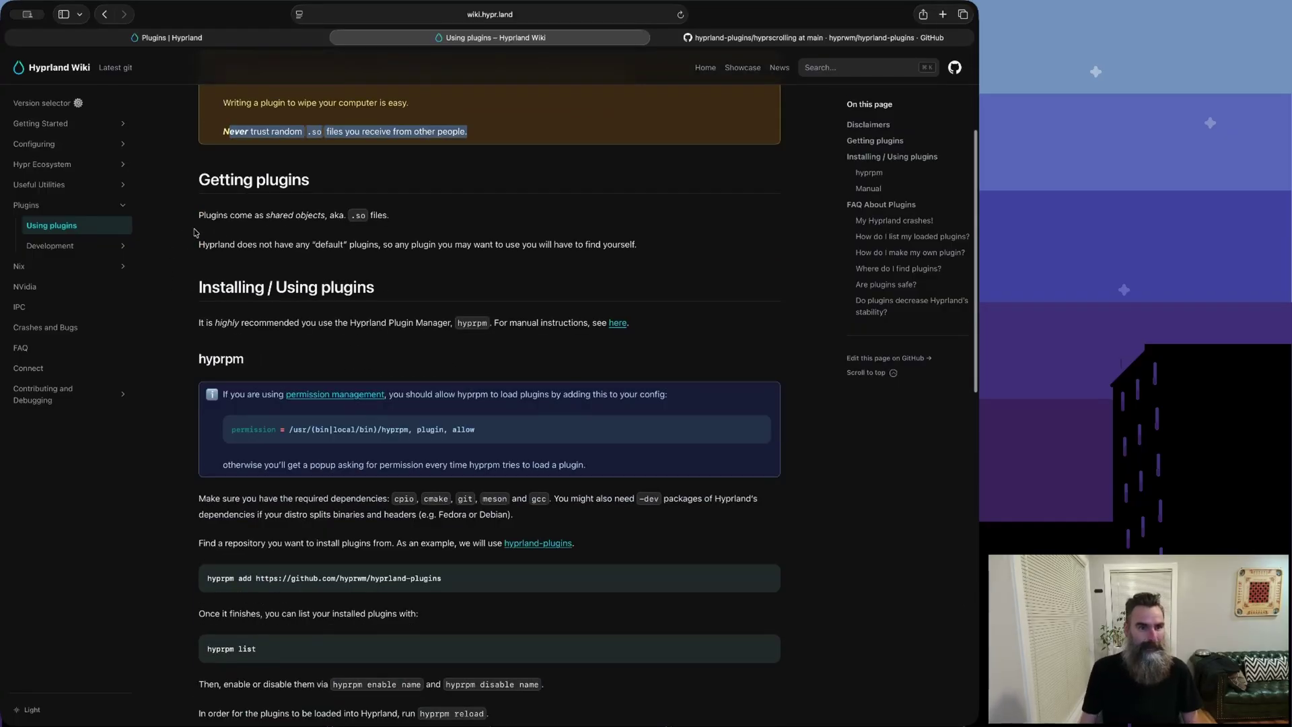
pyautogui.doubleClick(226, 215)
pyautogui.keyDown('shift'); pyautogui.click(428, 200); pyautogui.keyUp('shift')
pyautogui.click(424, 231)
pyautogui.tripleClick(437, 247)
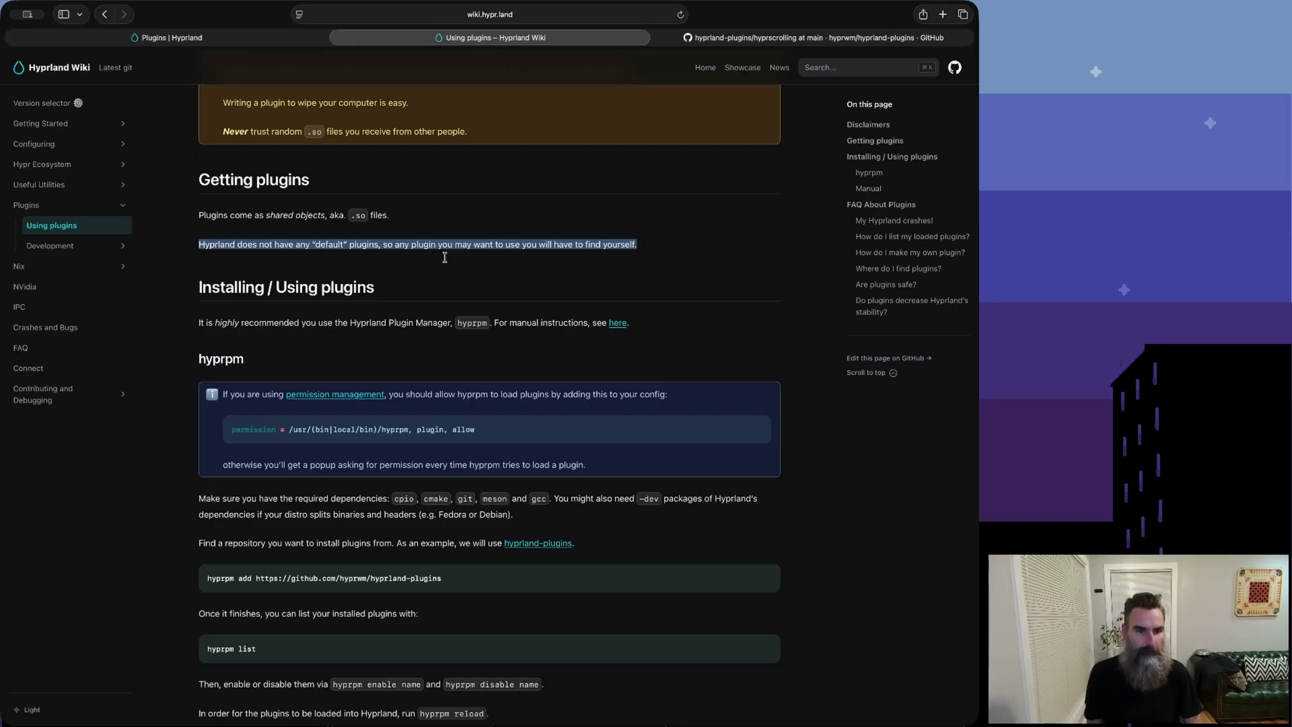
pyautogui.scroll(-3, 445, 258)
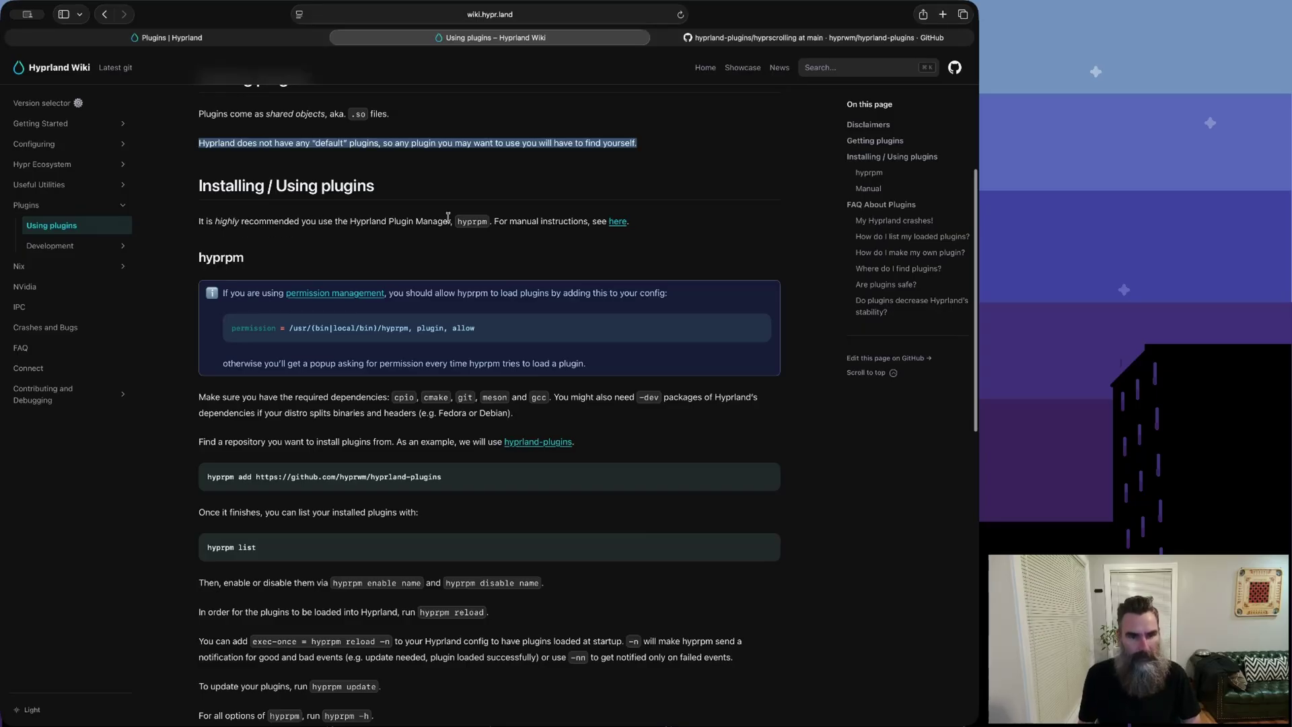
pyautogui.scroll(-3, 304, 193)
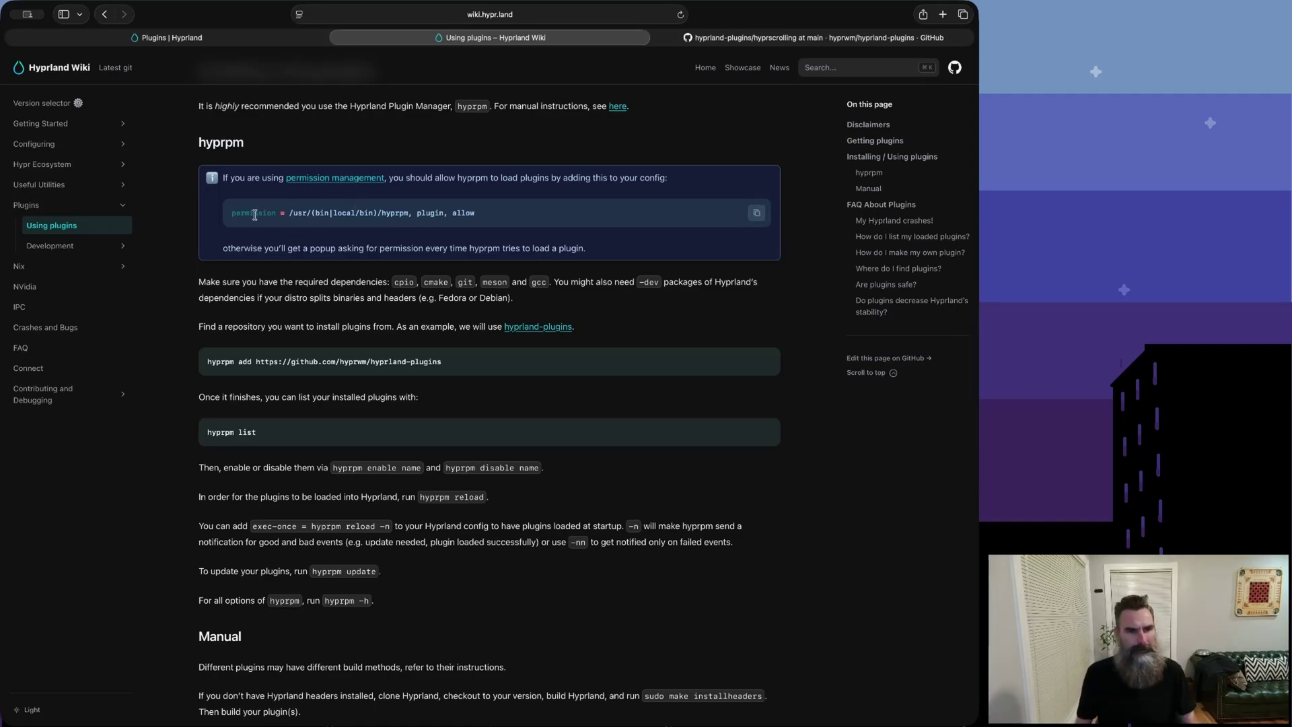
pyautogui.moveTo(224, 217); pyautogui.dragTo(488, 210)
pyautogui.click(445, 222)
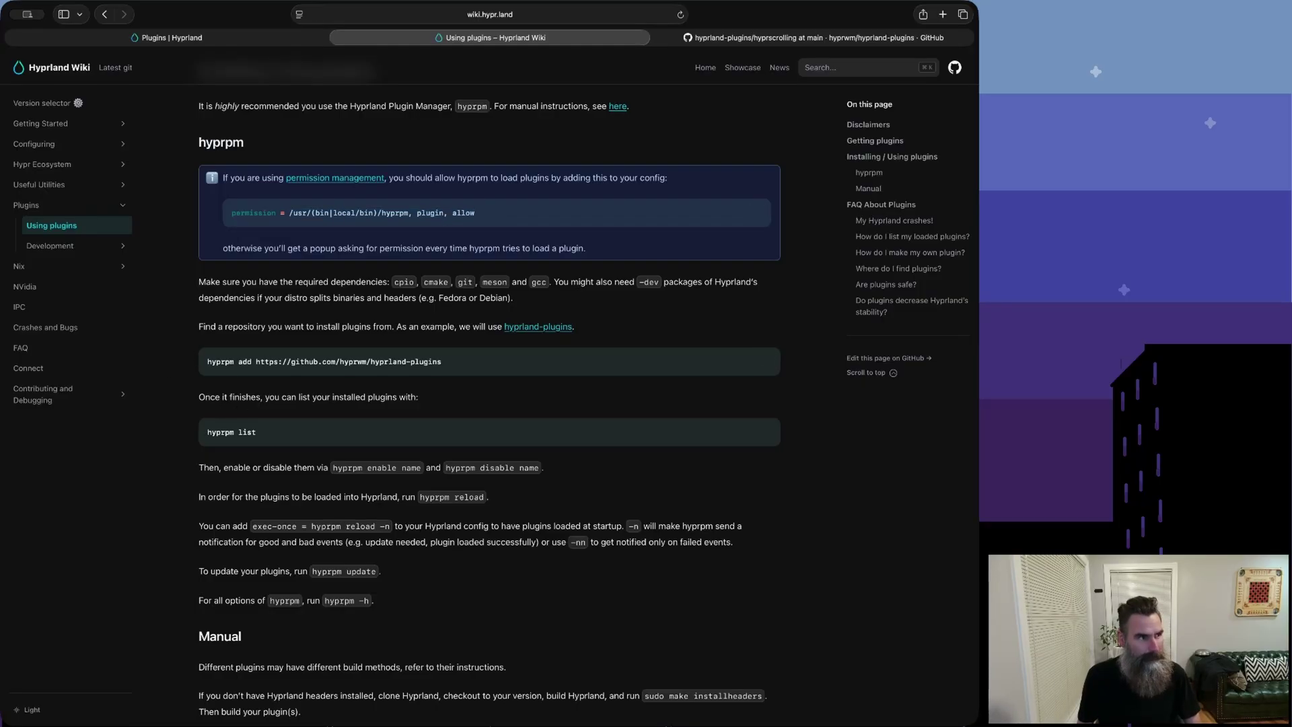
pyautogui.press('super+Tab')
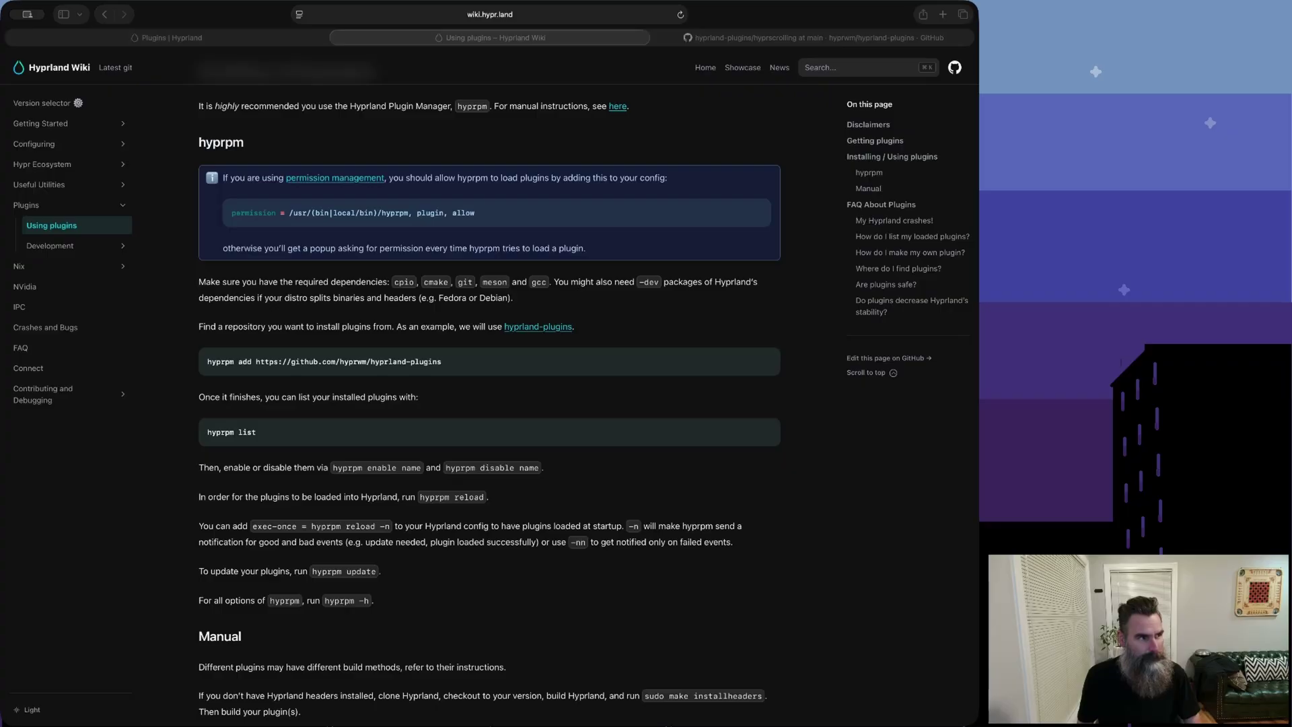
# - Open the hyprscrolling folder of the hyprland-plugins GitHub repository and read the README's introduction and example plugin config
pyautogui.click(750, 39)
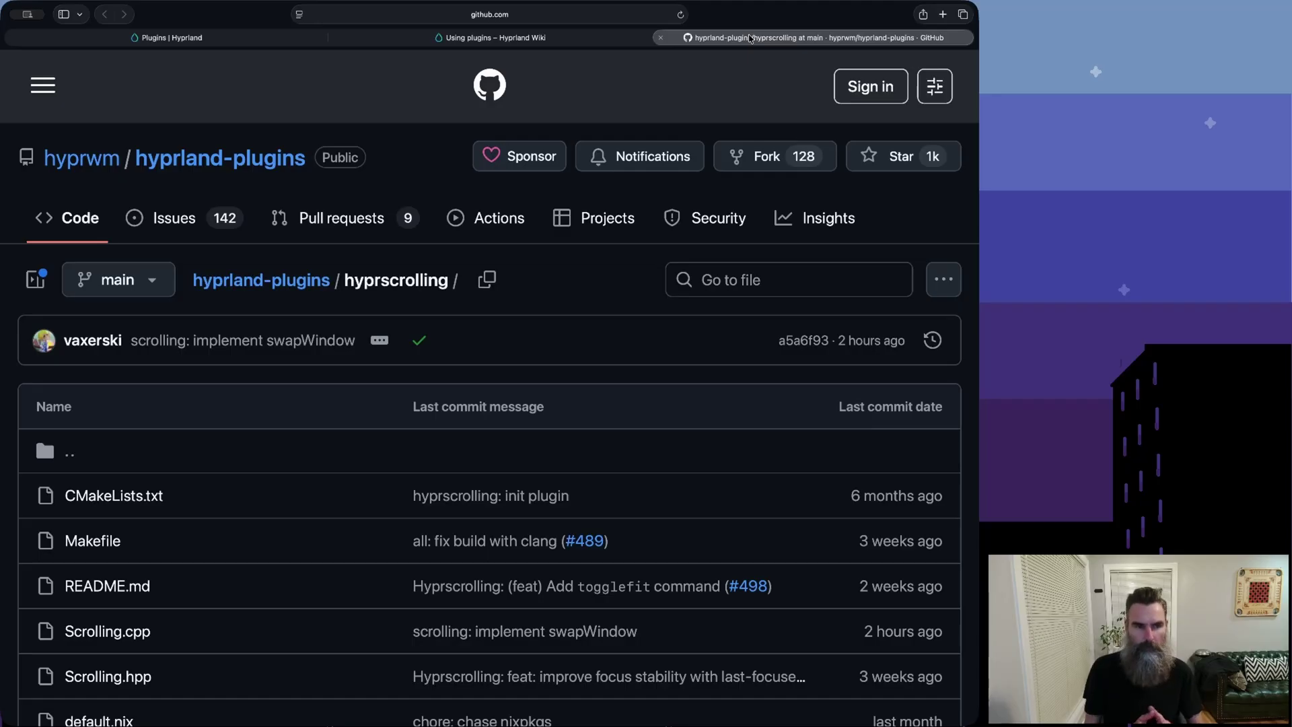
pyautogui.scroll(-5, 588, 352)
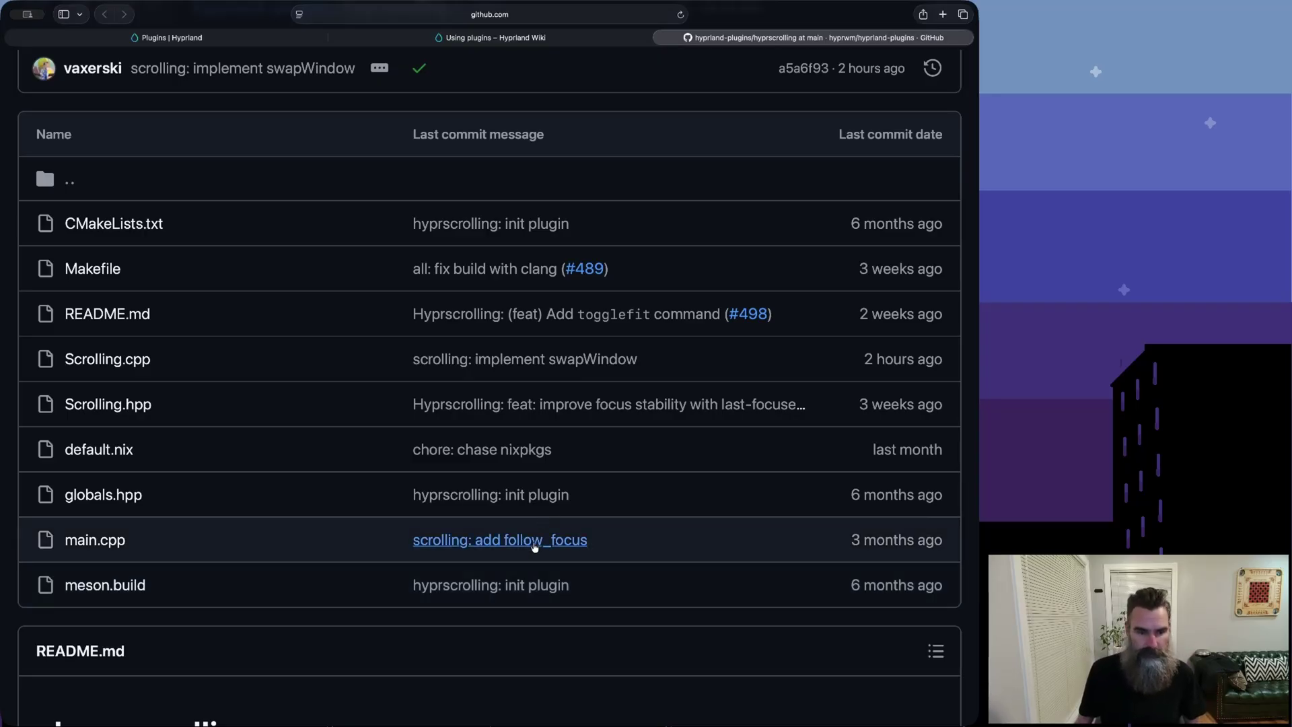
pyautogui.scroll(-8, 535, 547)
pyautogui.moveTo(54, 270); pyautogui.dragTo(370, 325)
pyautogui.click(371, 327)
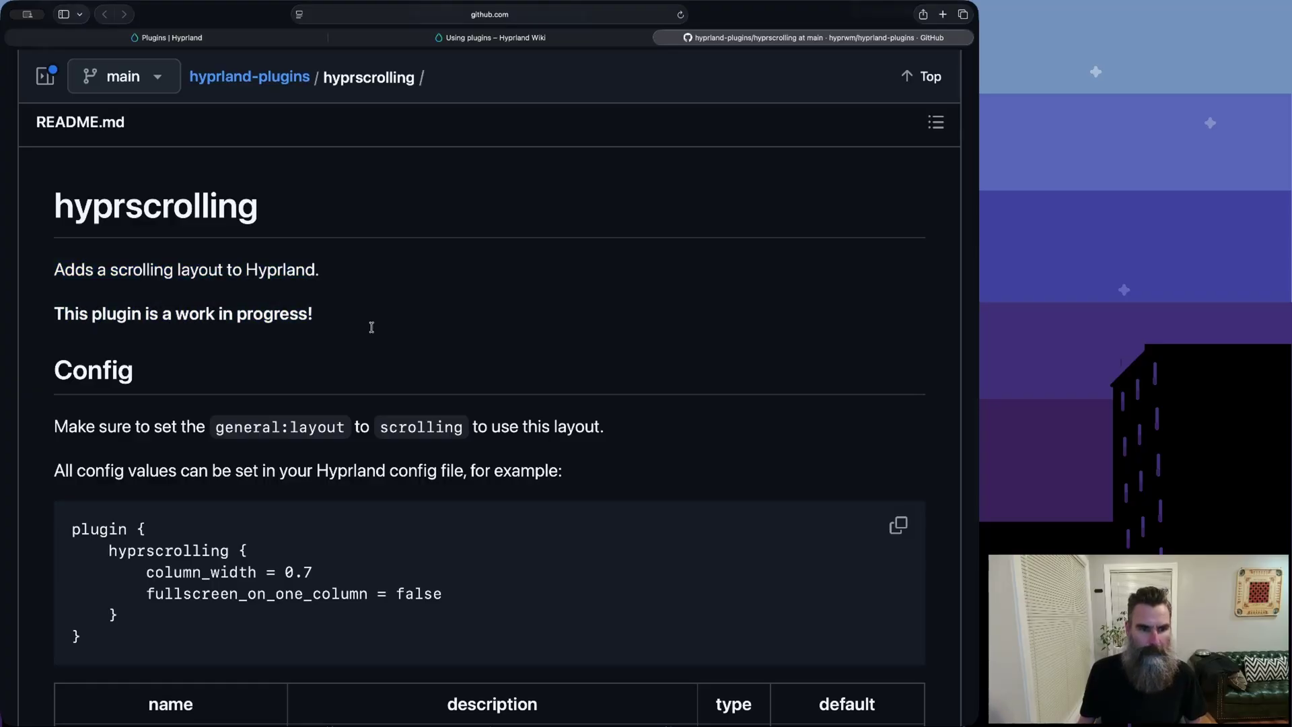
pyautogui.scroll(-3, 371, 327)
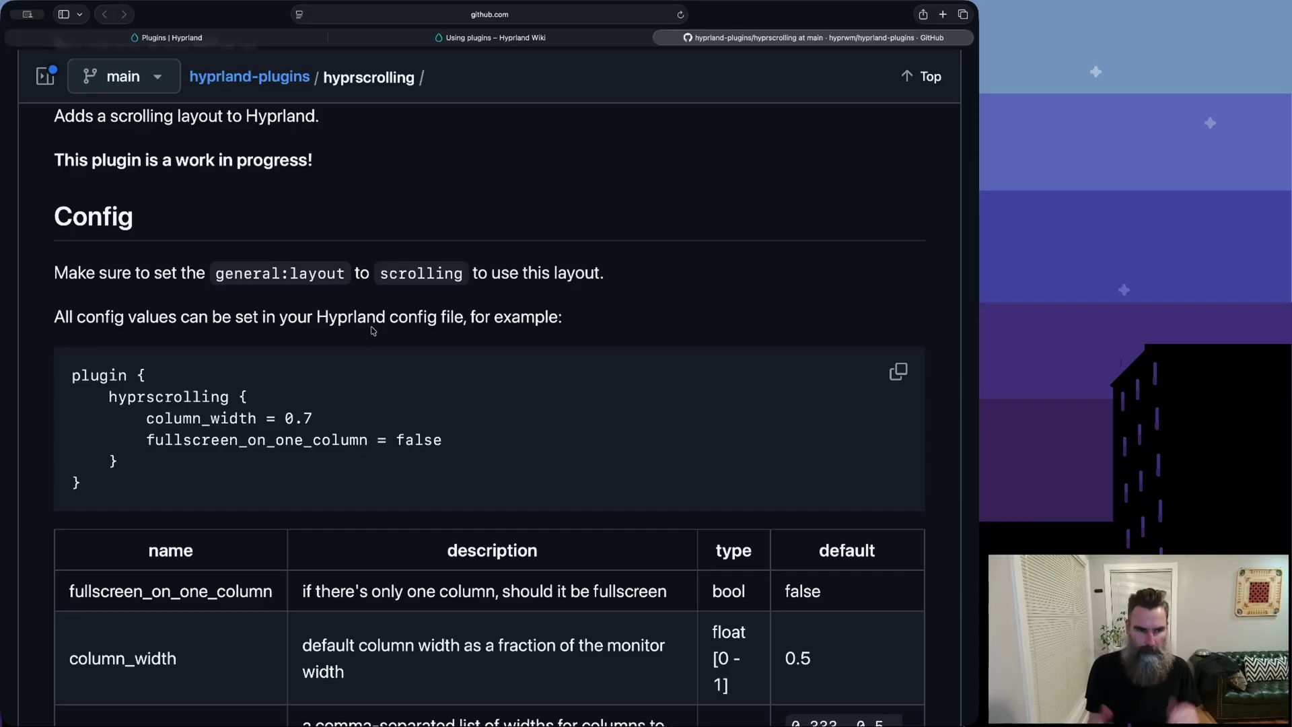
pyautogui.scroll(-2, 373, 329)
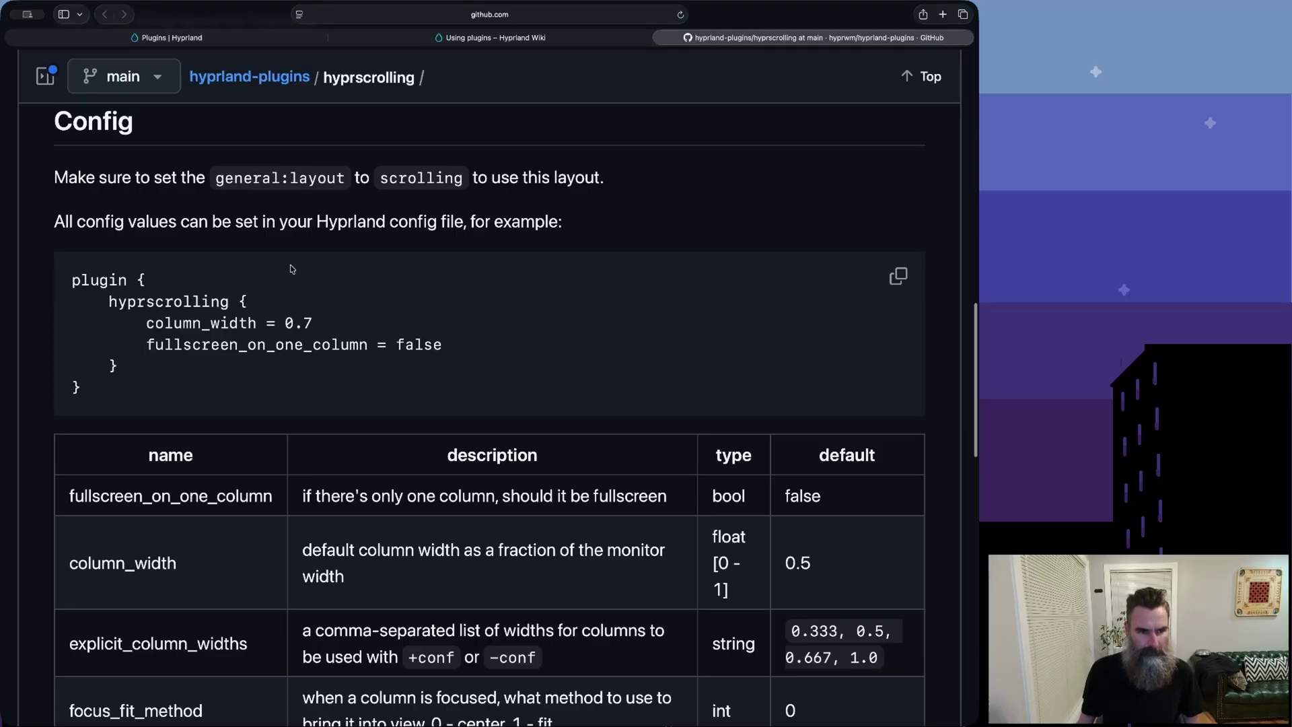
pyautogui.scroll(-2, 293, 269)
pyautogui.moveTo(237, 332); pyautogui.dragTo(74, 210)
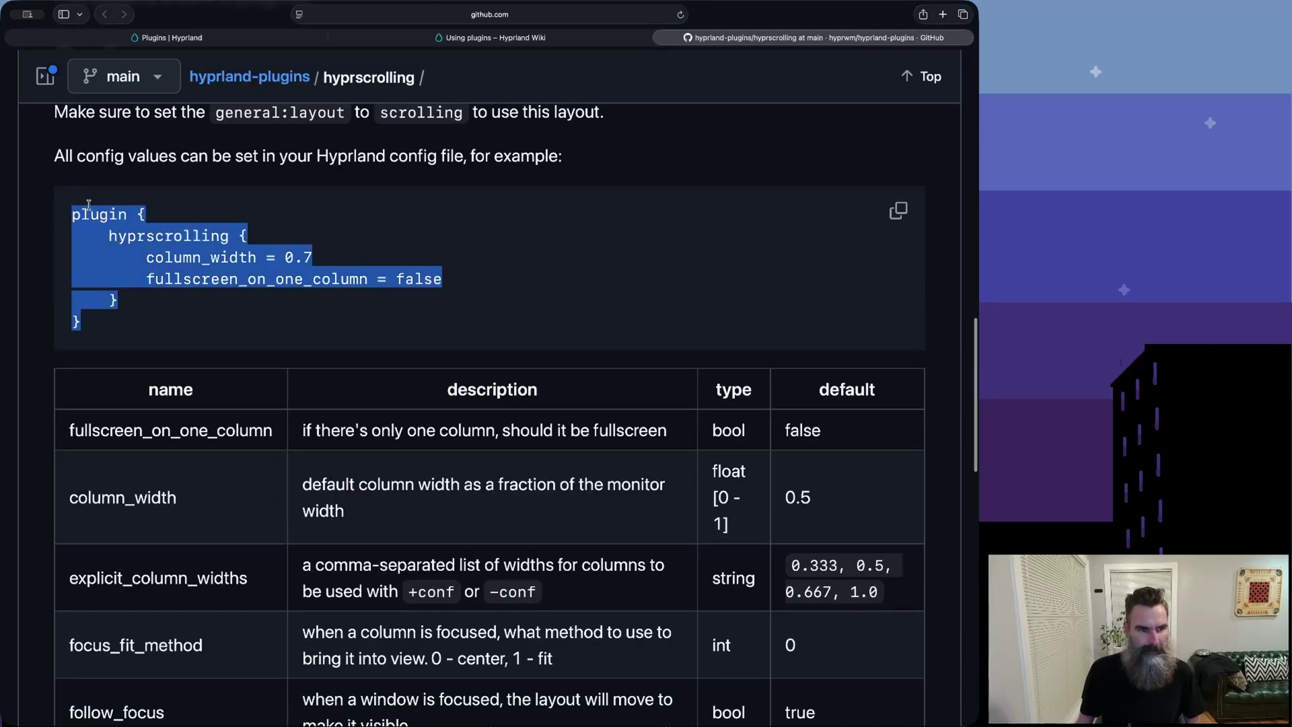
pyautogui.click(227, 262)
# - Examine the README's config options table, layout messages and example key bindings for hyprscrolling
pyautogui.scroll(-5, 228, 262)
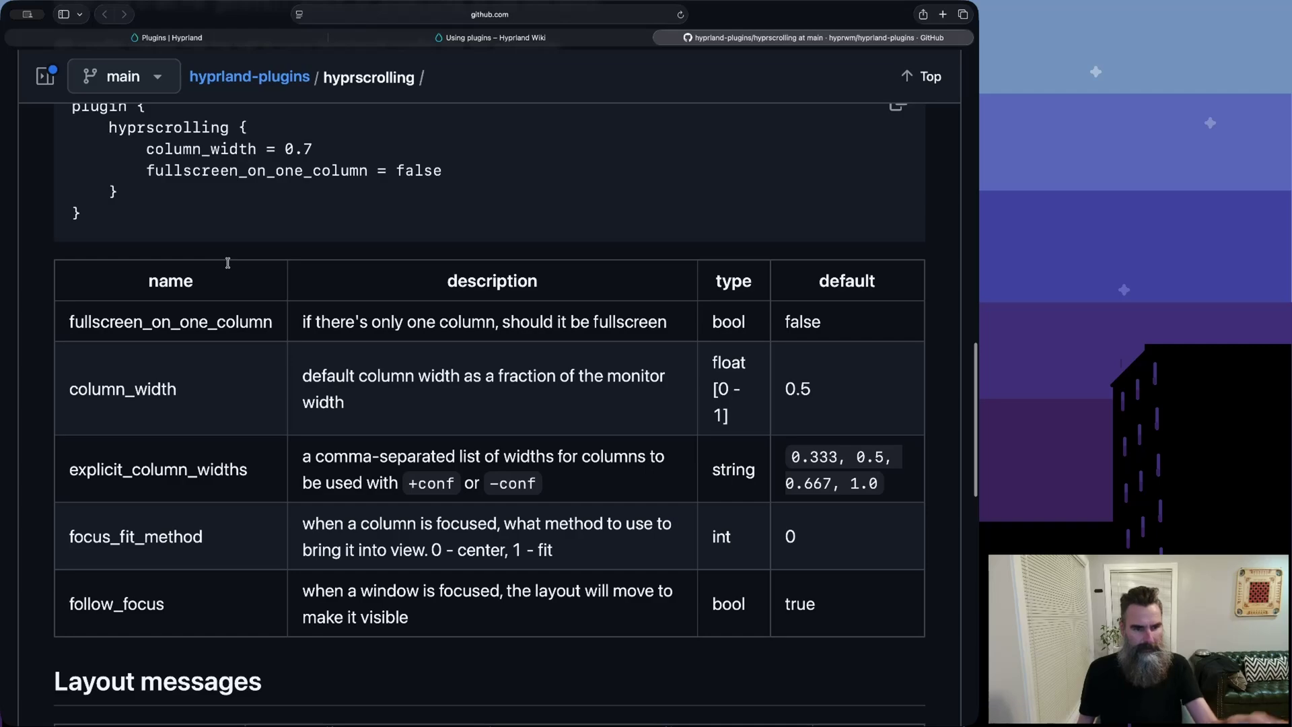
pyautogui.scroll(-5, 230, 267)
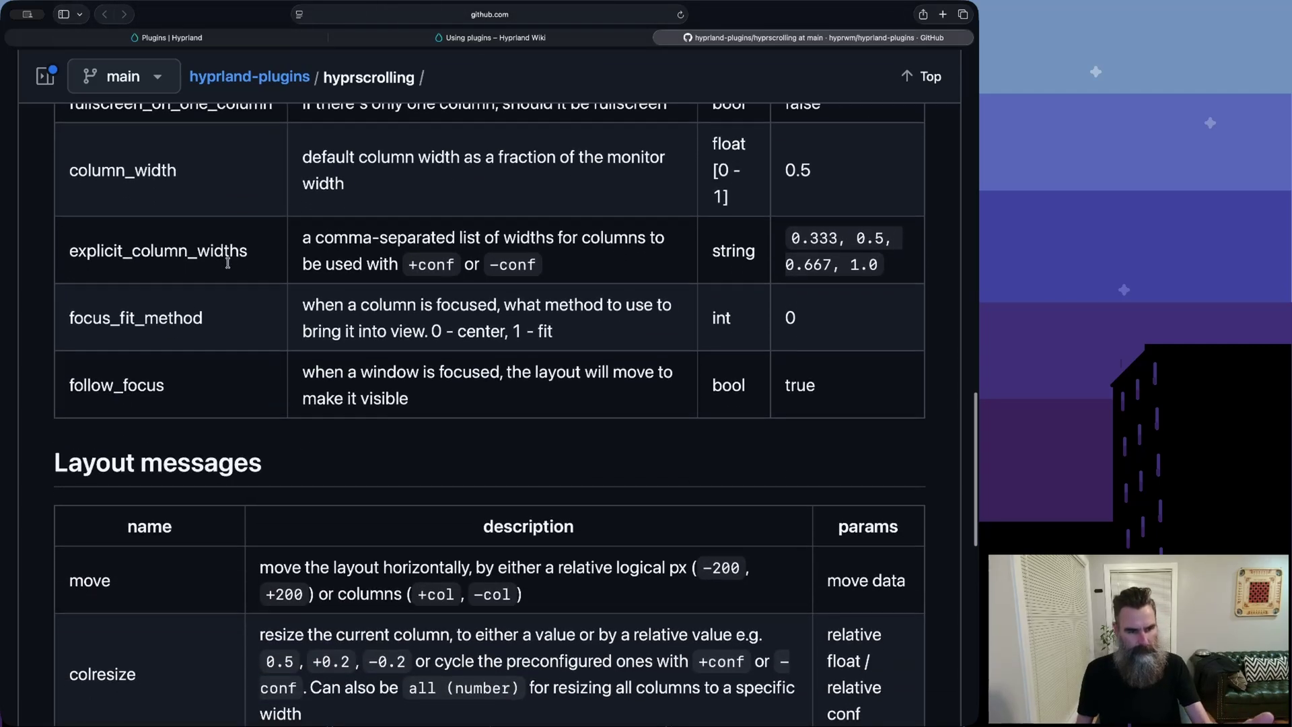
pyautogui.scroll(-3, 230, 267)
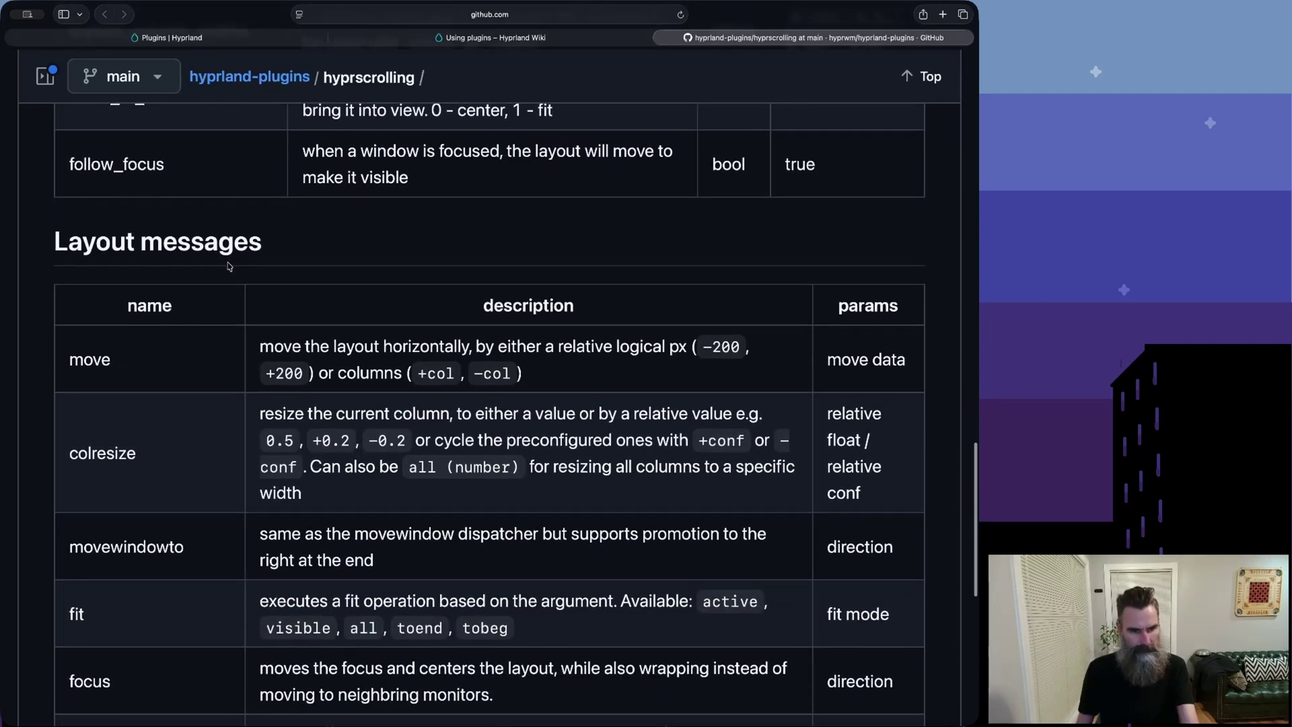
pyautogui.scroll(-12, 227, 265)
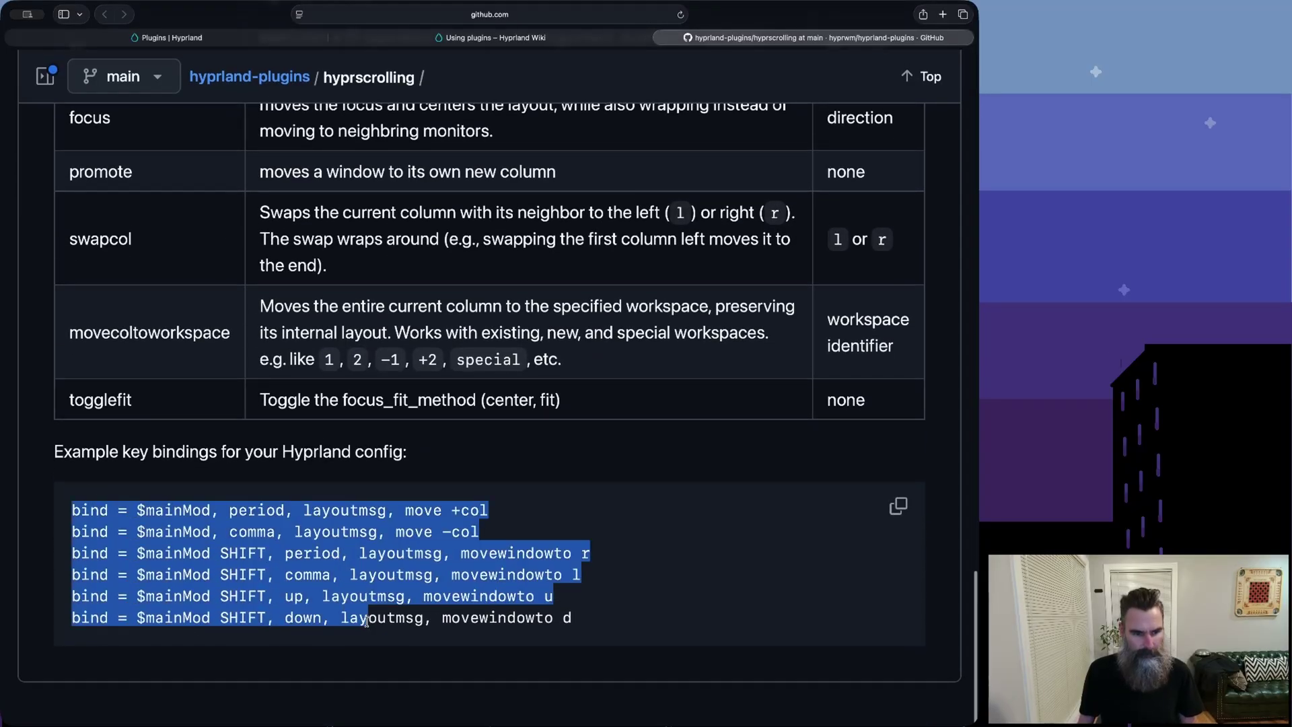
pyautogui.scroll(20, 406, 636)
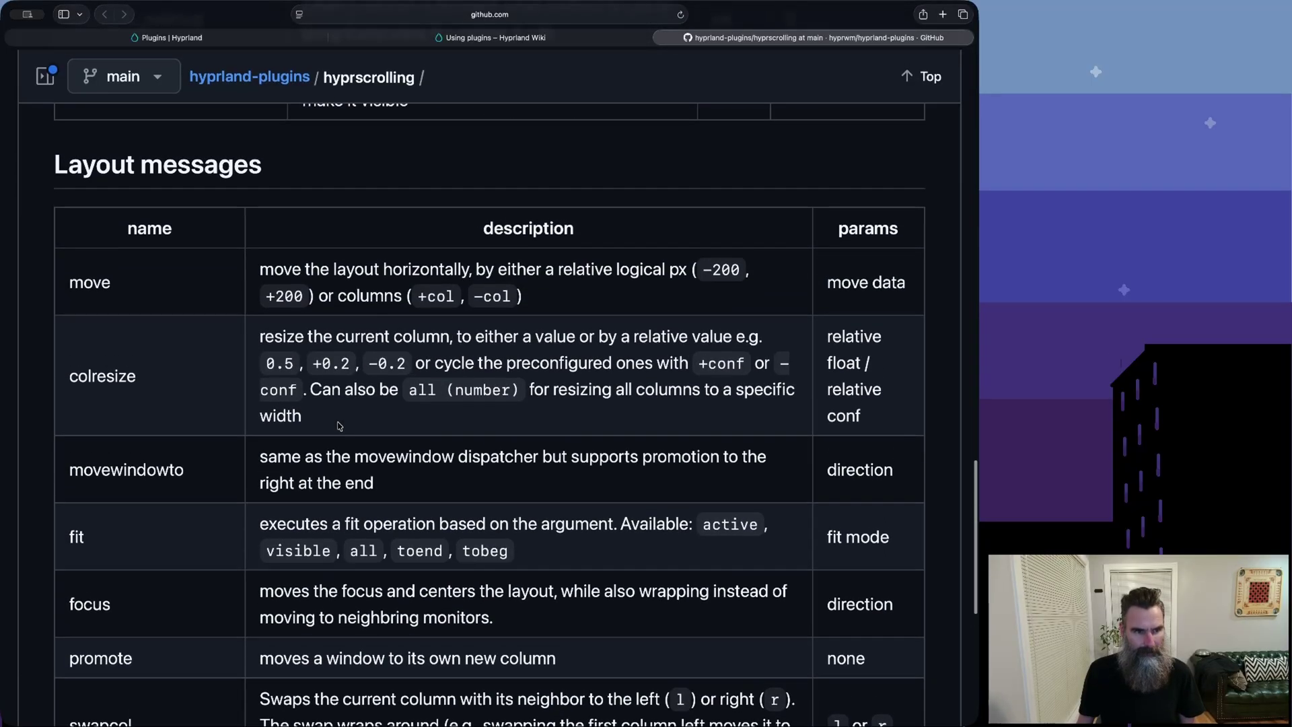
pyautogui.scroll(5, 340, 424)
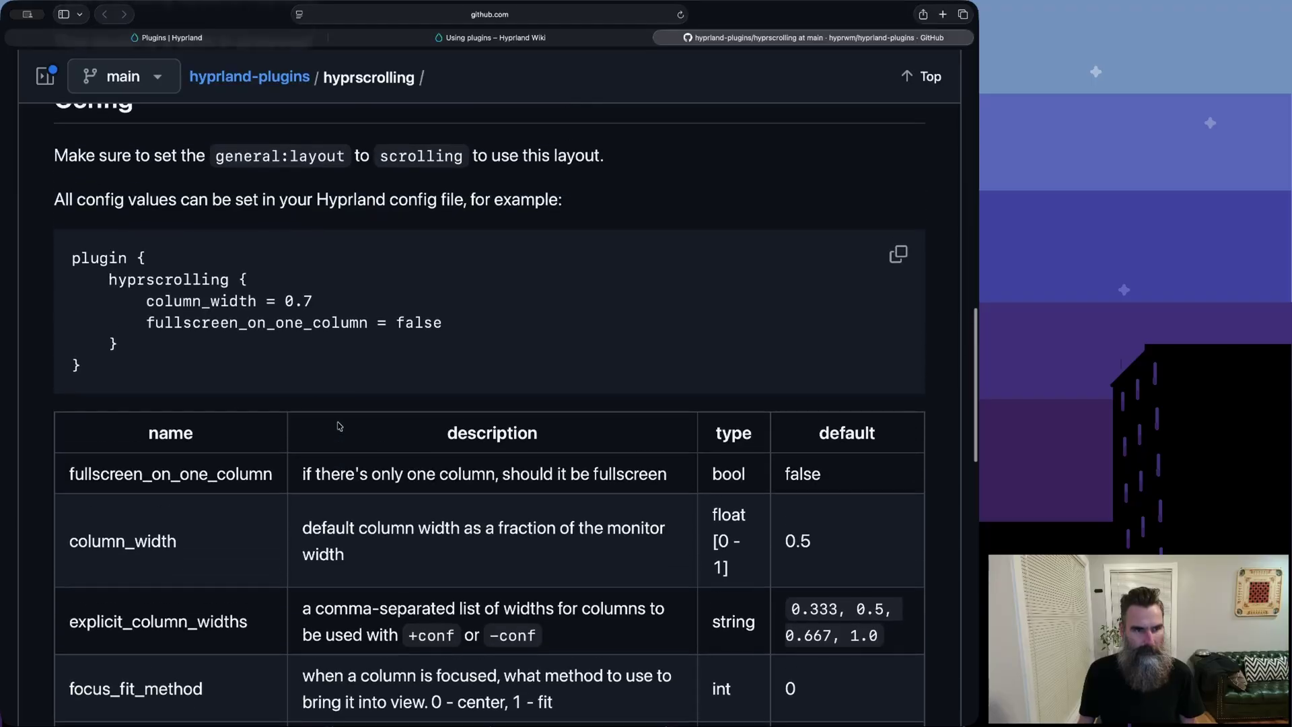
pyautogui.scroll(3, 339, 404)
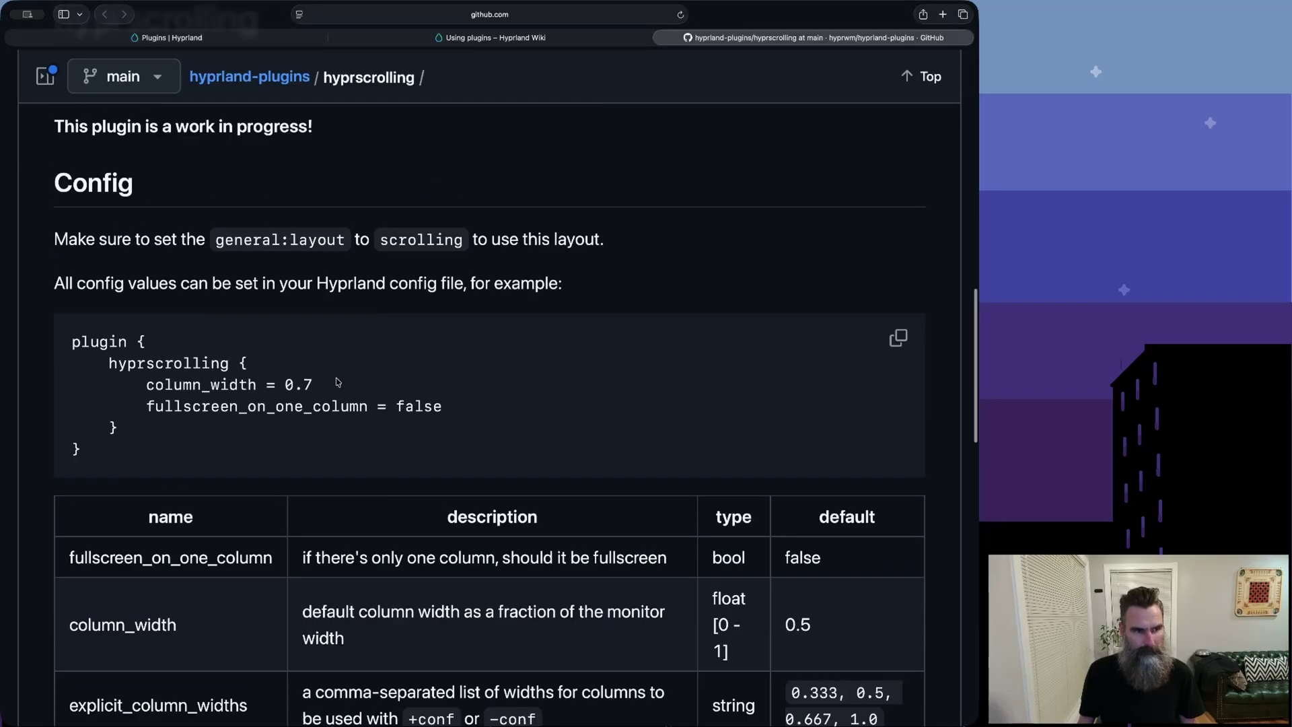
pyautogui.scroll(-3, 338, 383)
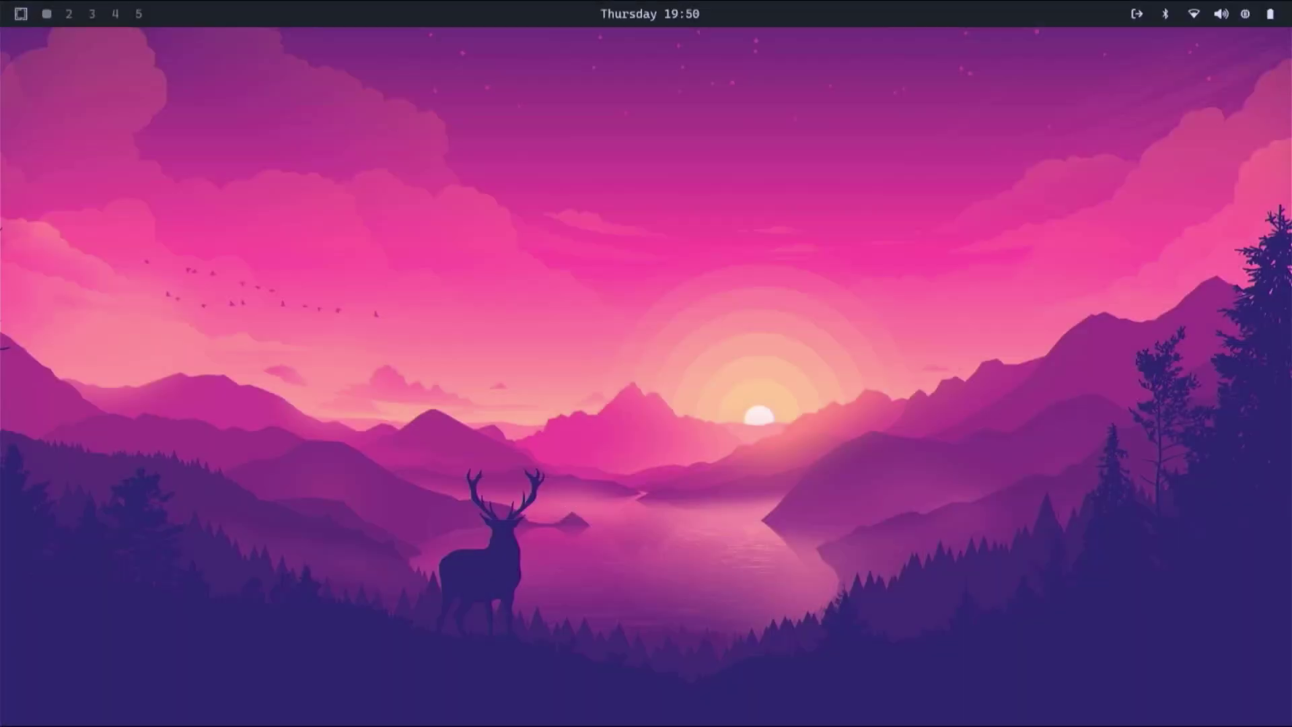
# - Open a terminal window on the Hyprland desktop and enlarge its text for readability
pyautogui.press('super+Return')
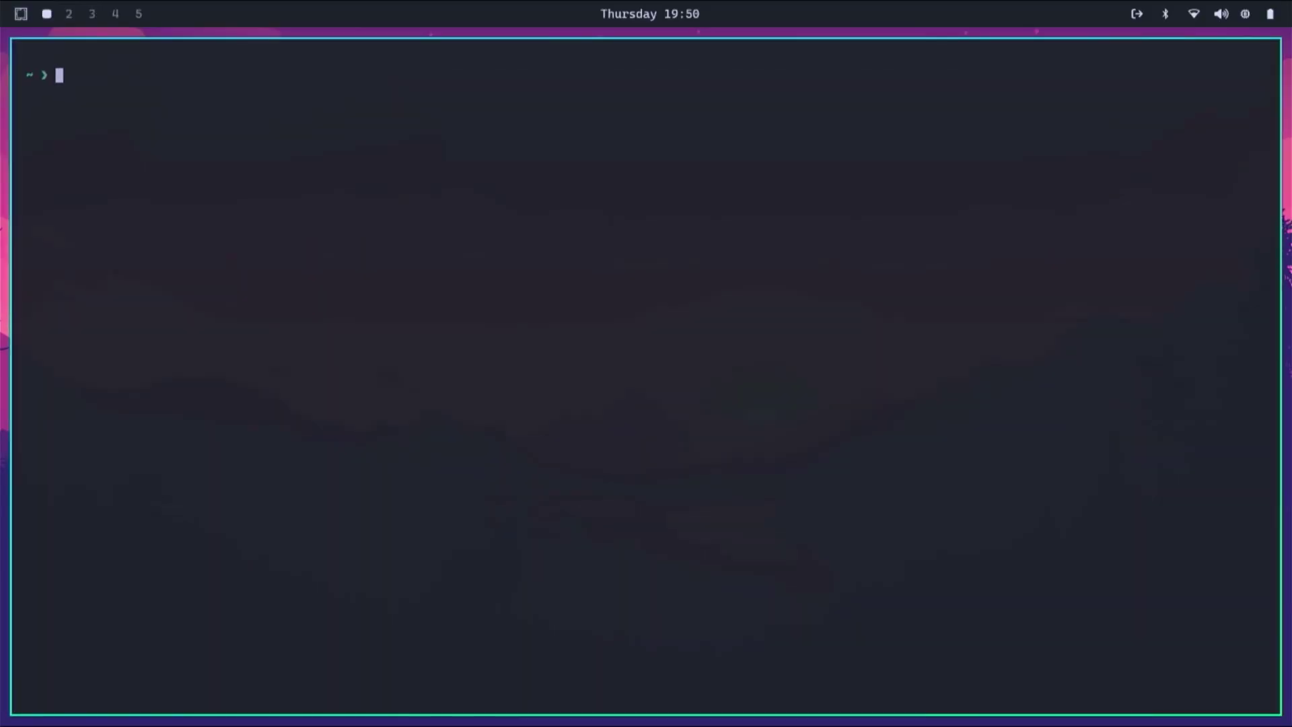
pyautogui.hotkey('ctrl', '+')
pyautogui.hotkey('ctrl', '+')
pyautogui.hotkey('ctrl', '+')
pyautogui.hotkey('ctrl', '+')
pyautogui.hotkey('ctrl', '+')
pyautogui.hotkey('ctrl', '+')
pyautogui.hotkey('ctrl', '+')
pyautogui.hotkey('ctrl', '+')
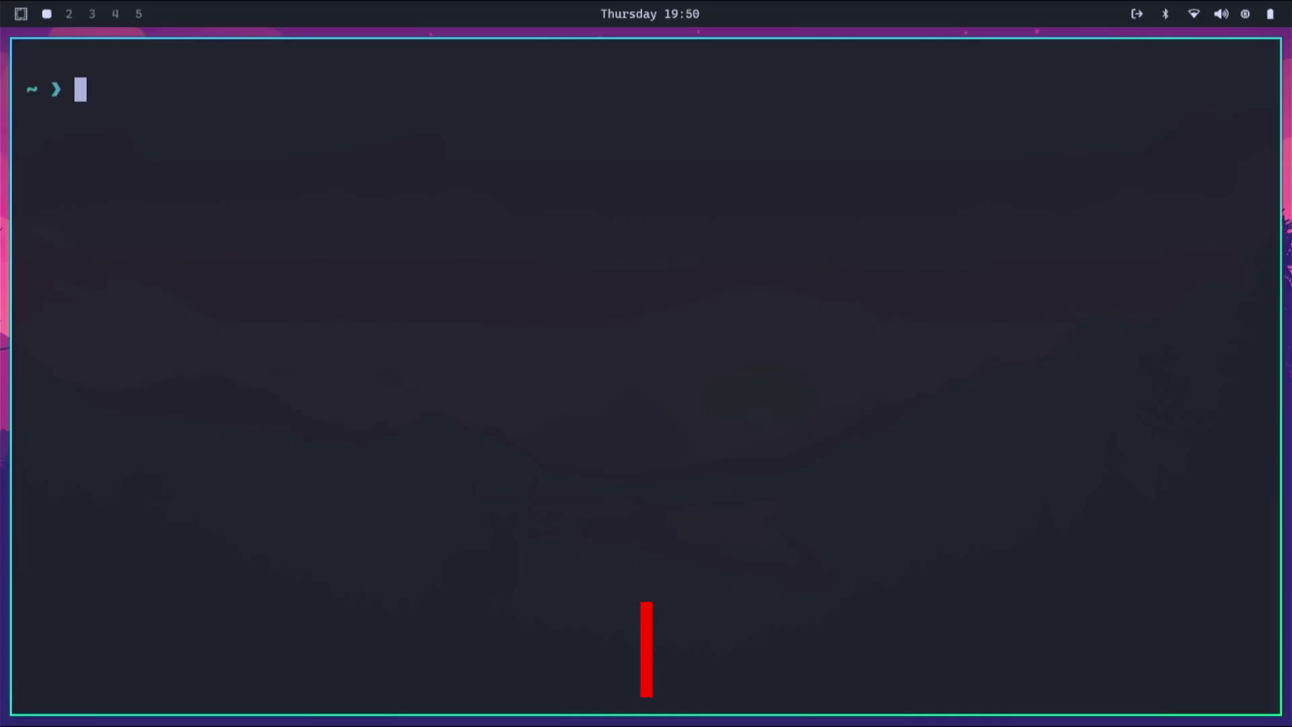
# - Update the system packages with yay, entering the sudo password, and clear the terminal
pyautogui.write('yay')
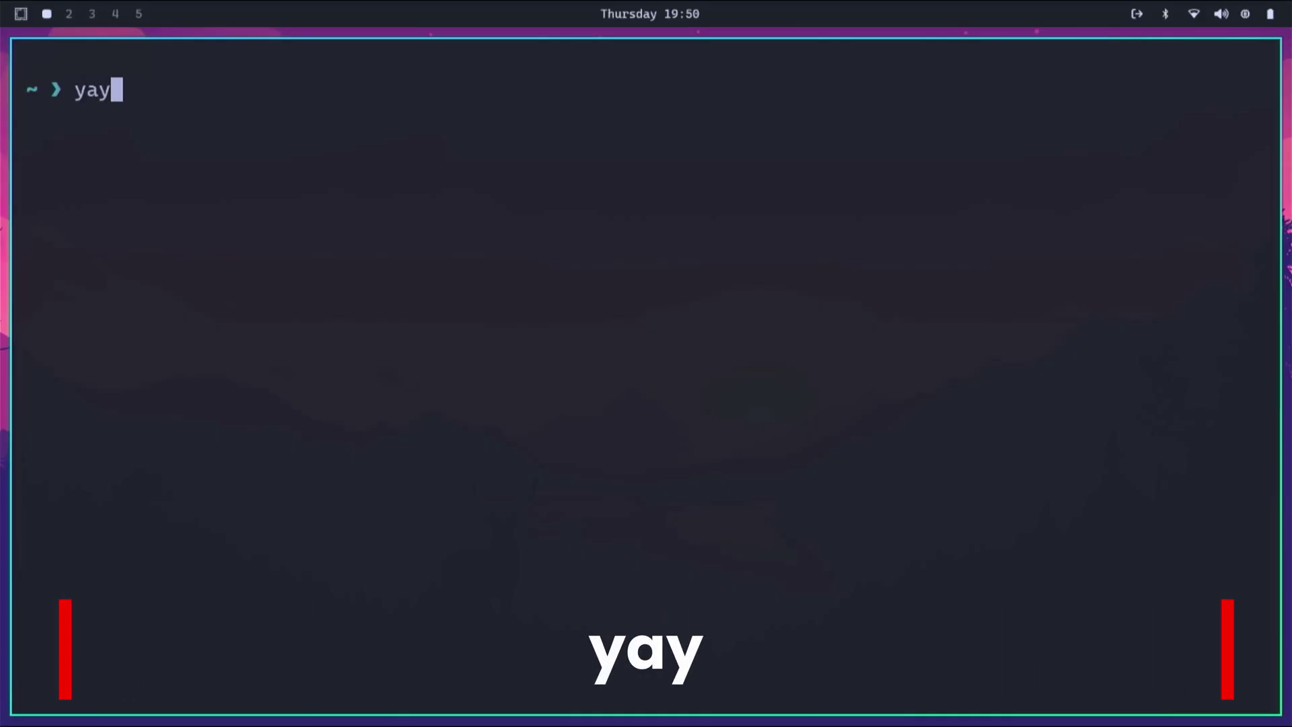
pyautogui.press('Return')
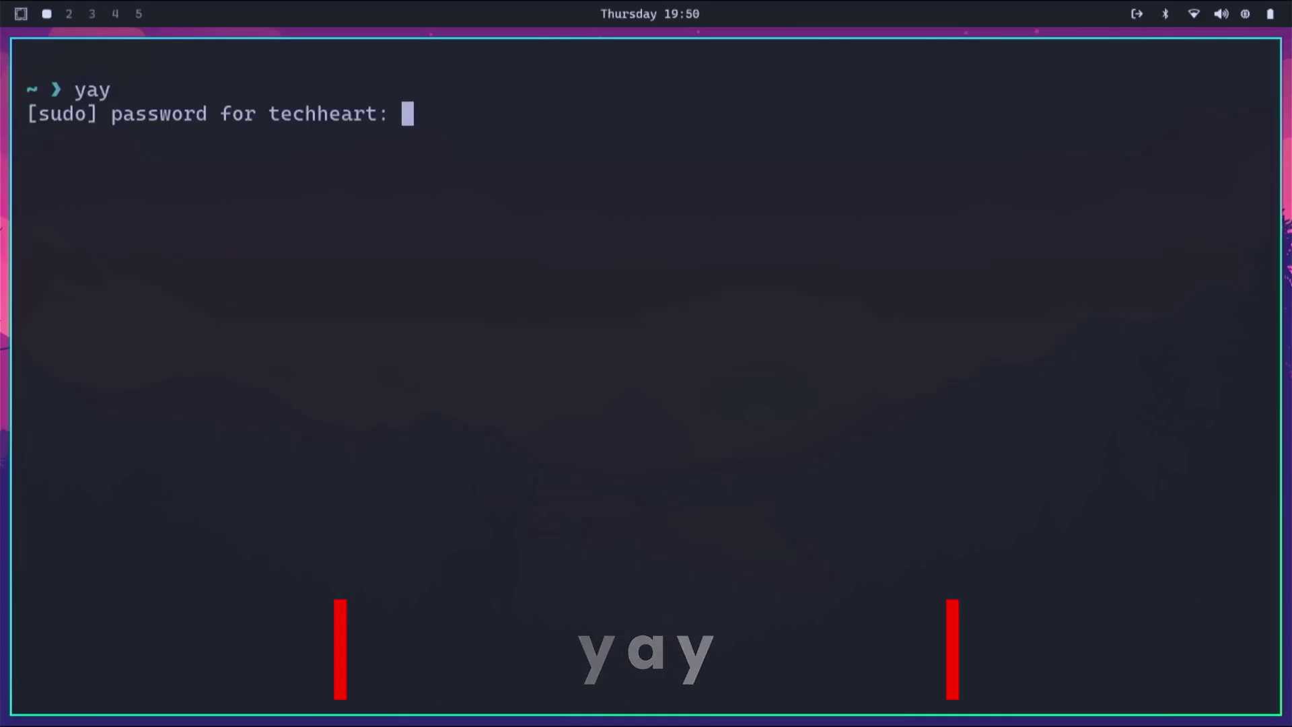
pyautogui.press('Return')
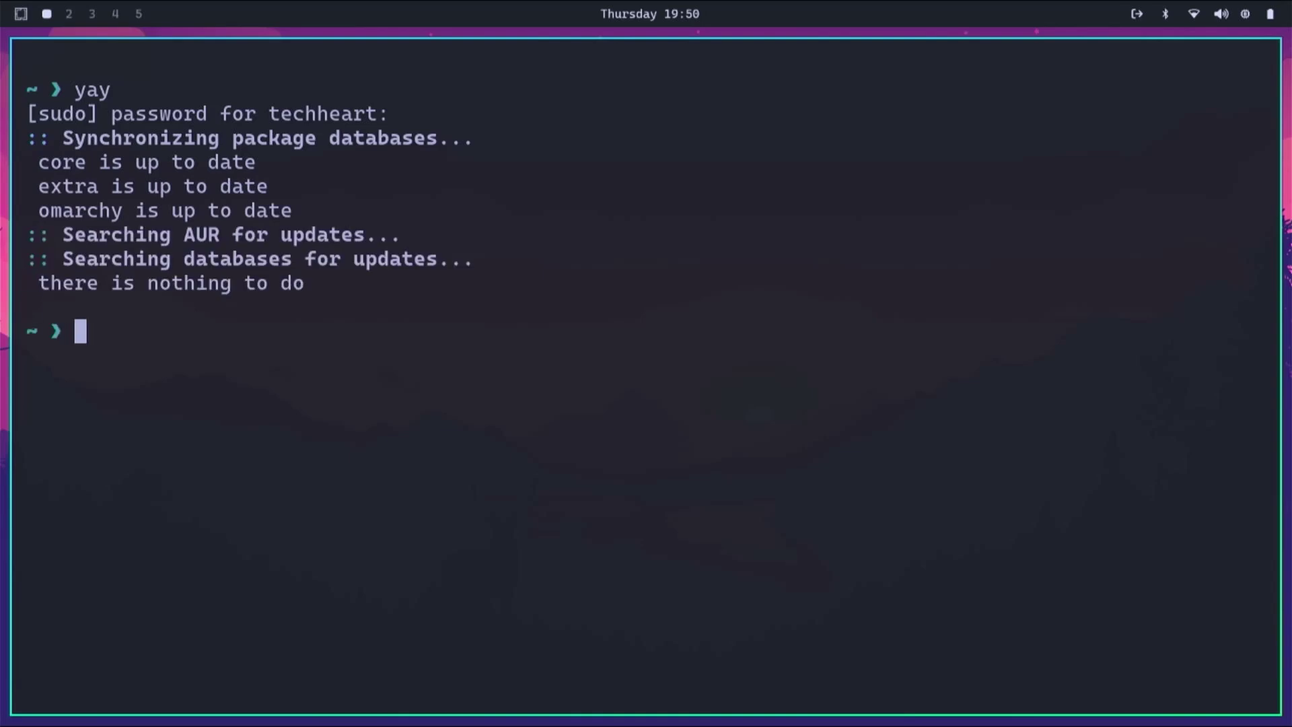
pyautogui.write('clear')
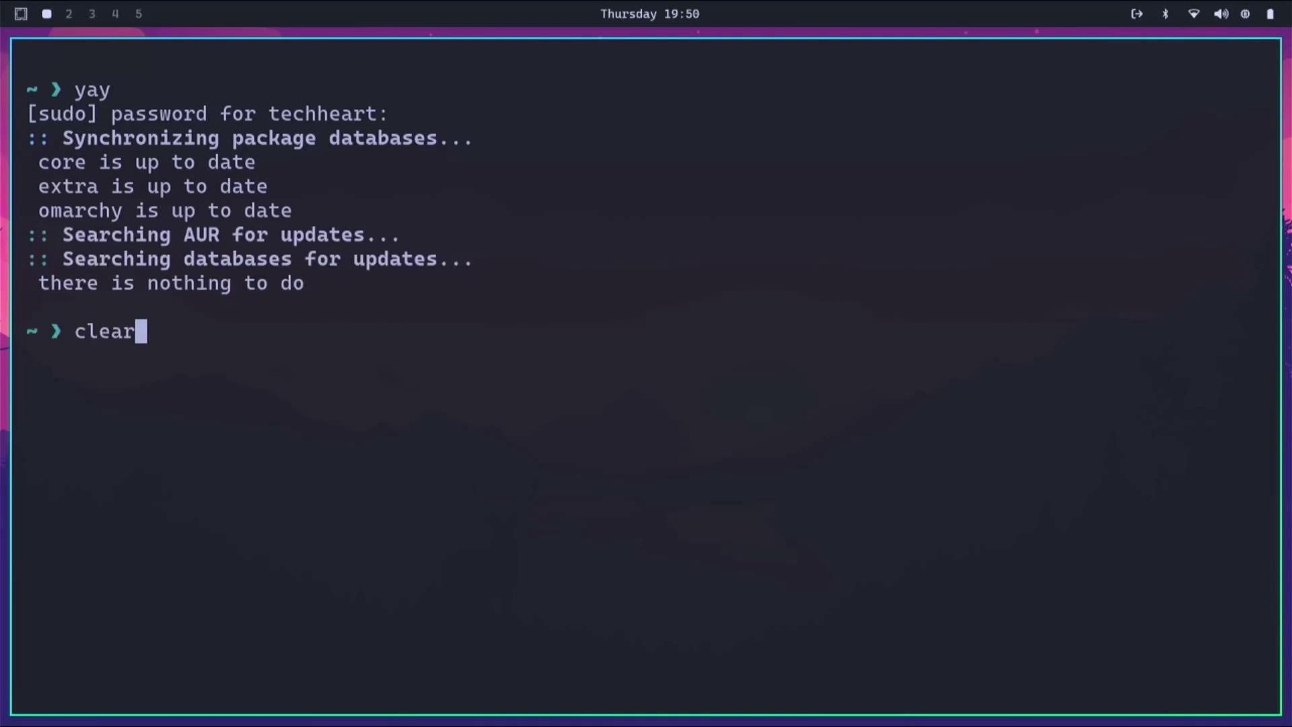
pyautogui.press('Return')
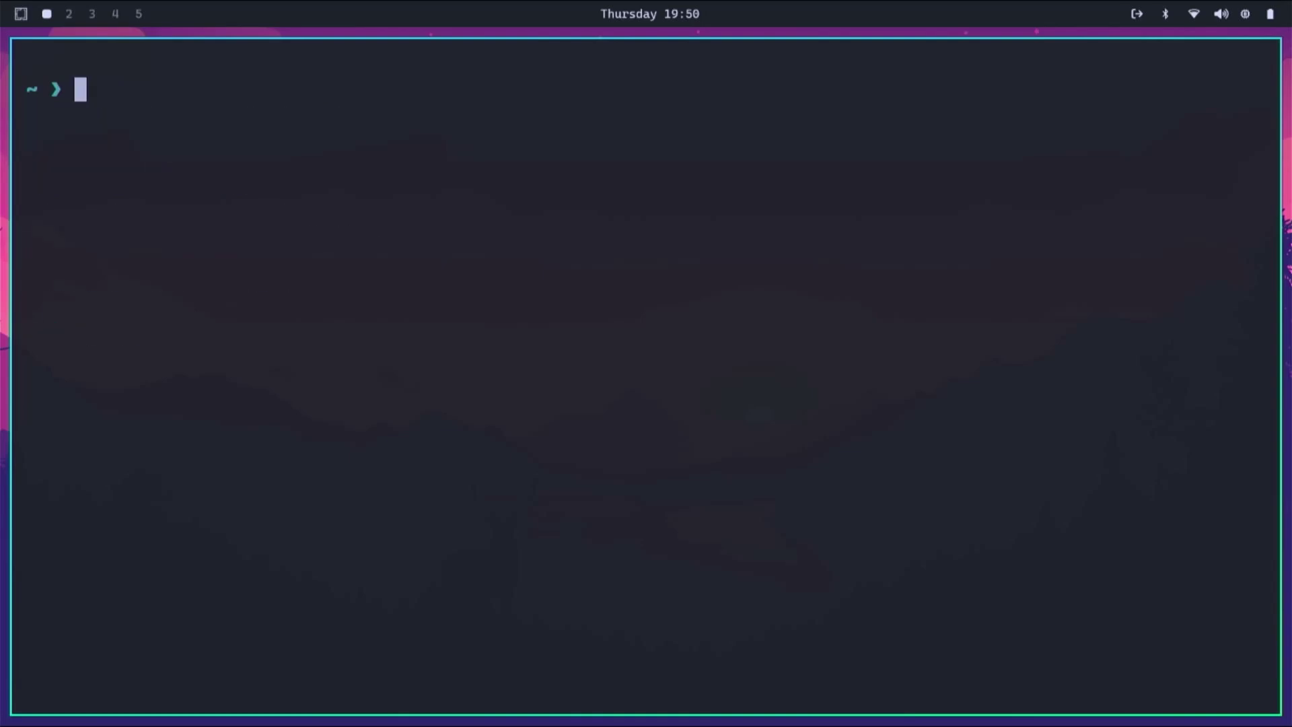
# - Run hyprpm without arguments to examine its commands and flags, and clear the terminal
pyautogui.write('hy')
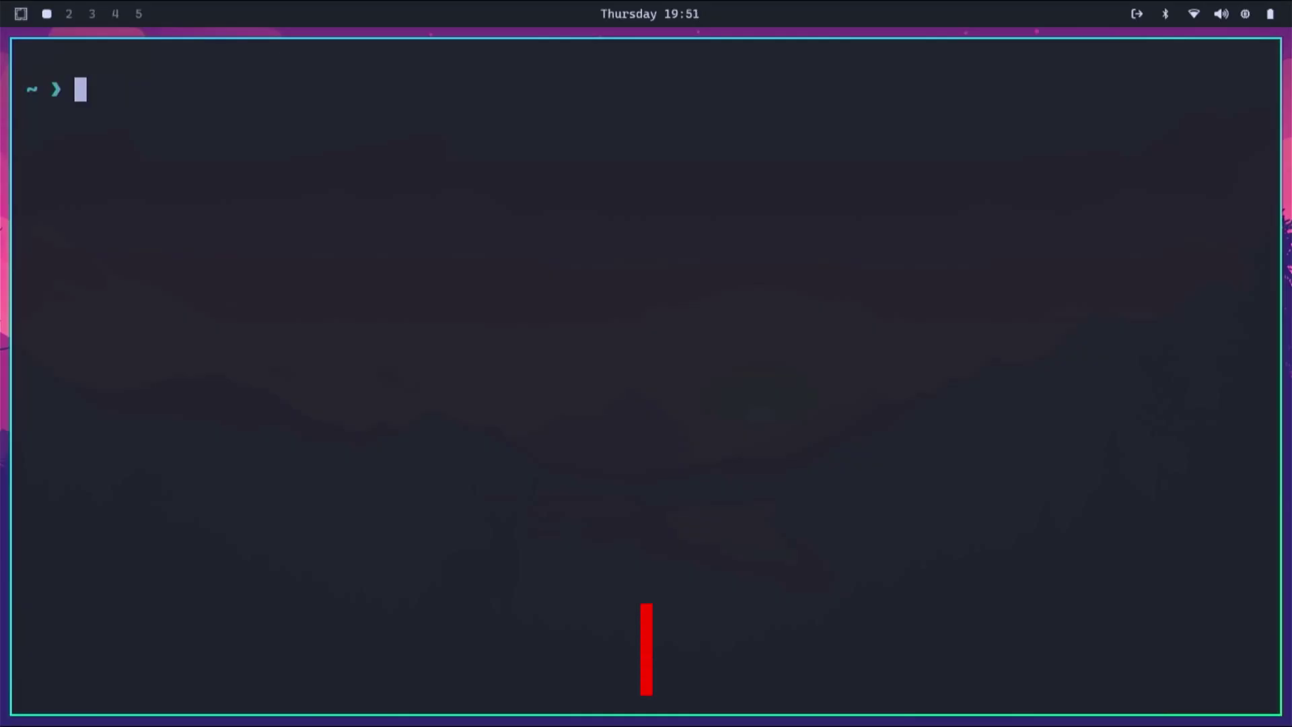
pyautogui.write('hypr')
pyautogui.write('pm')
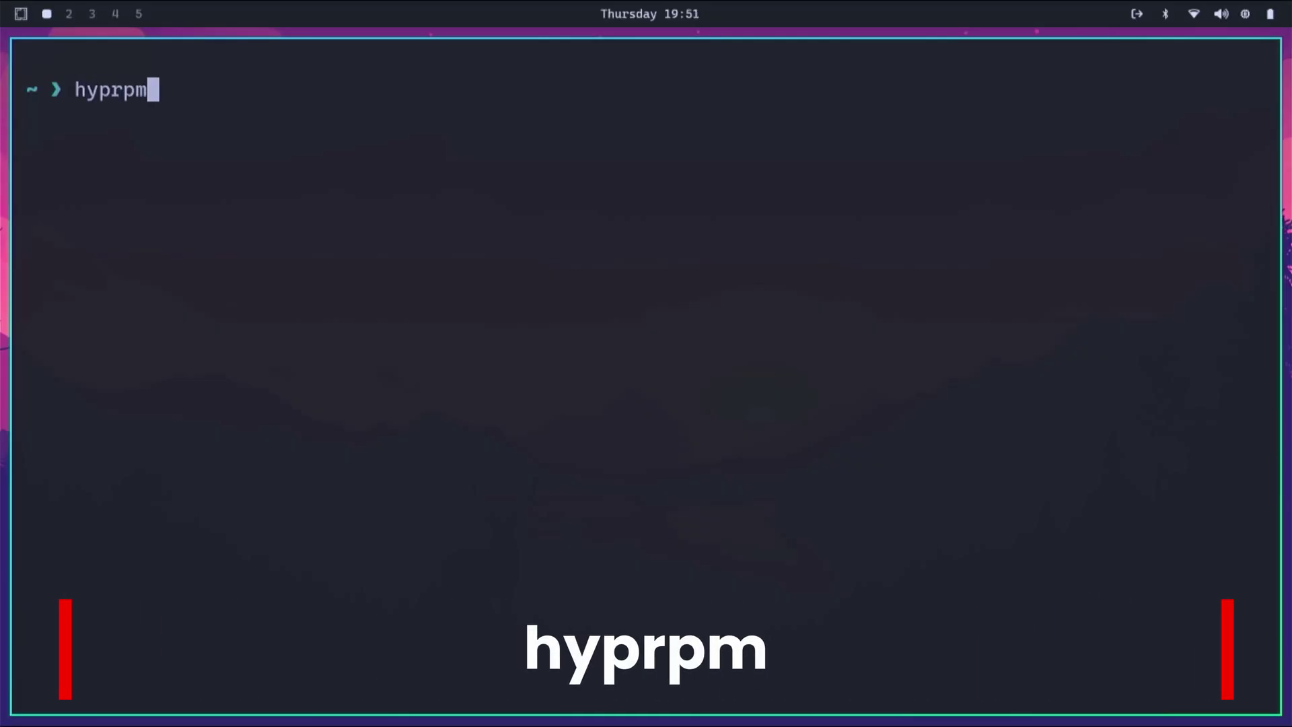
pyautogui.press('Return')
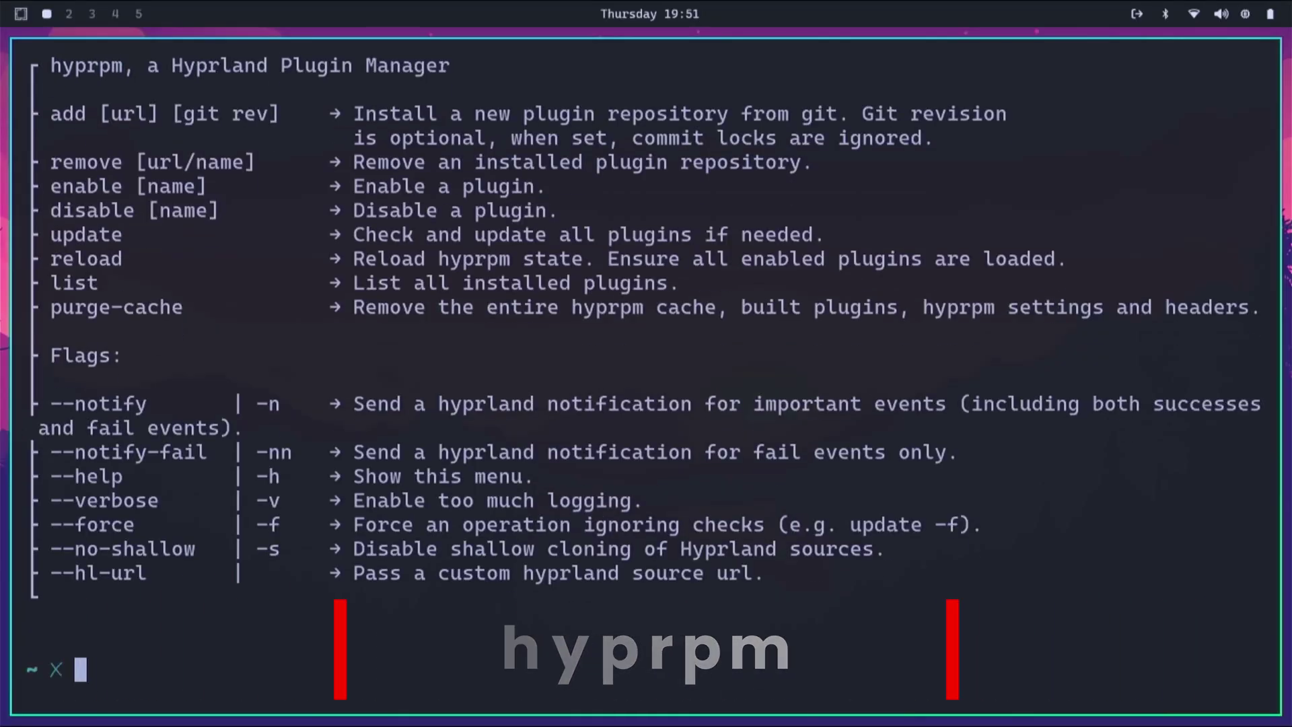
pyautogui.scroll(1, 665, 289)
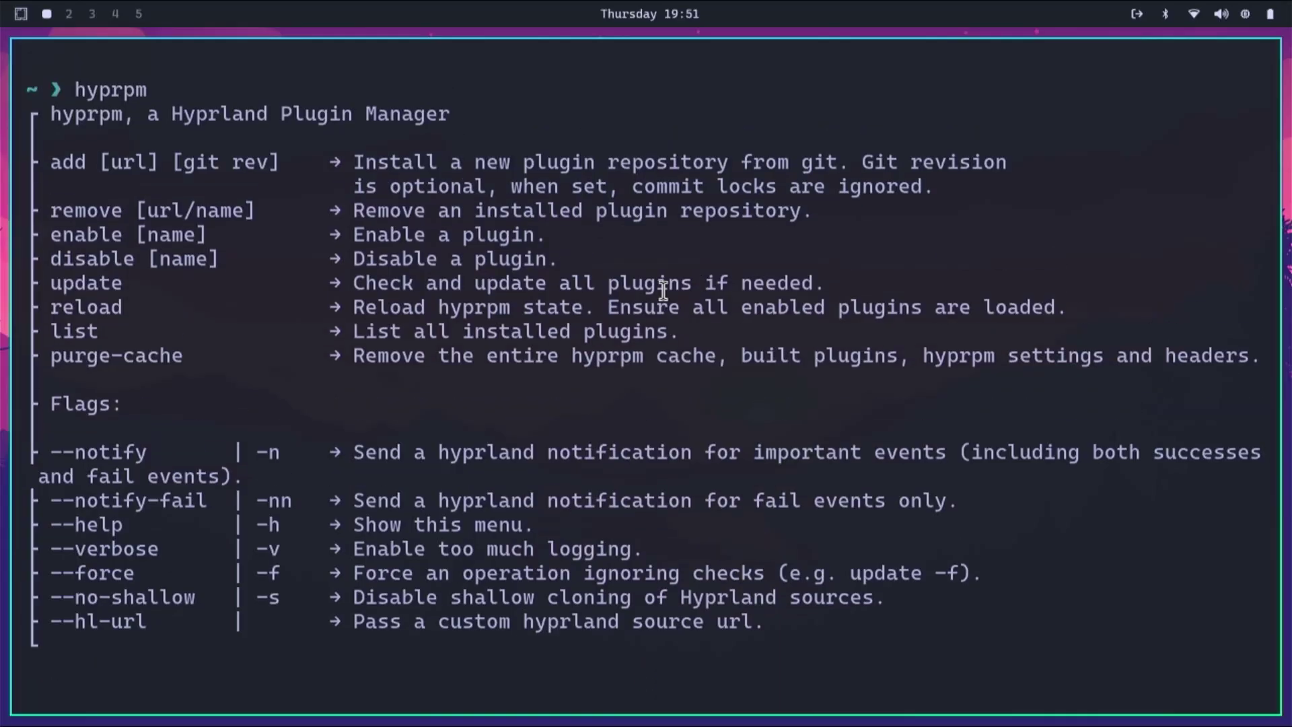
pyautogui.moveTo(145, 109); pyautogui.dragTo(431, 90)
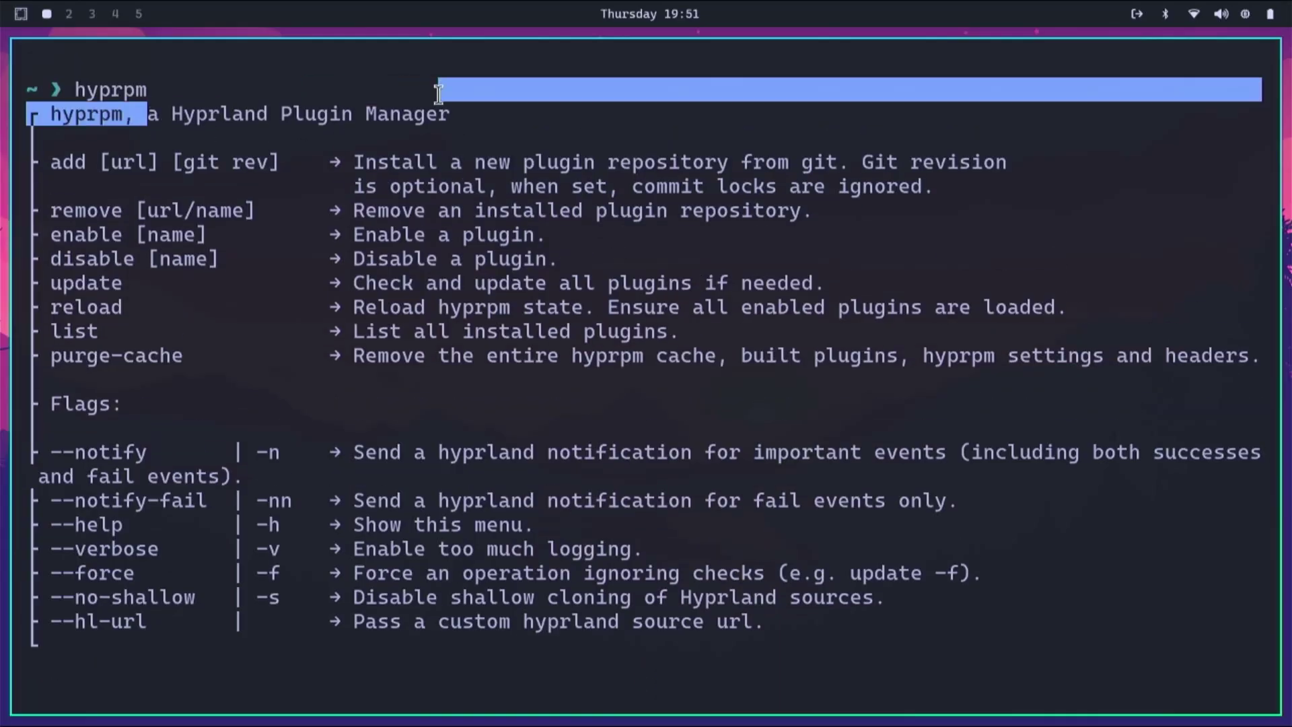
pyautogui.write('c;ear')
pyautogui.press('Return')
pyautogui.write('clear')
pyautogui.press('Return')
# - Try to update the plugin manager's Hyprland headers with hyprpm update
pyautogui.write('hypr')
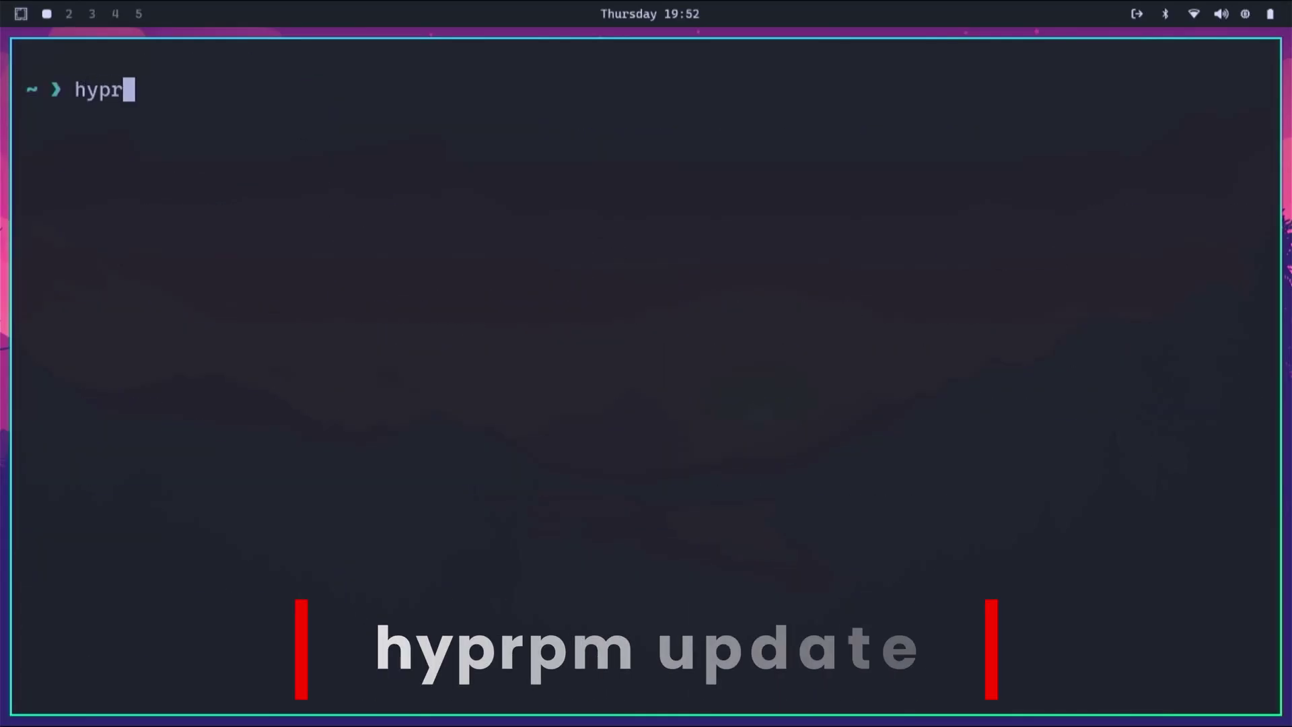
pyautogui.write('pm update')
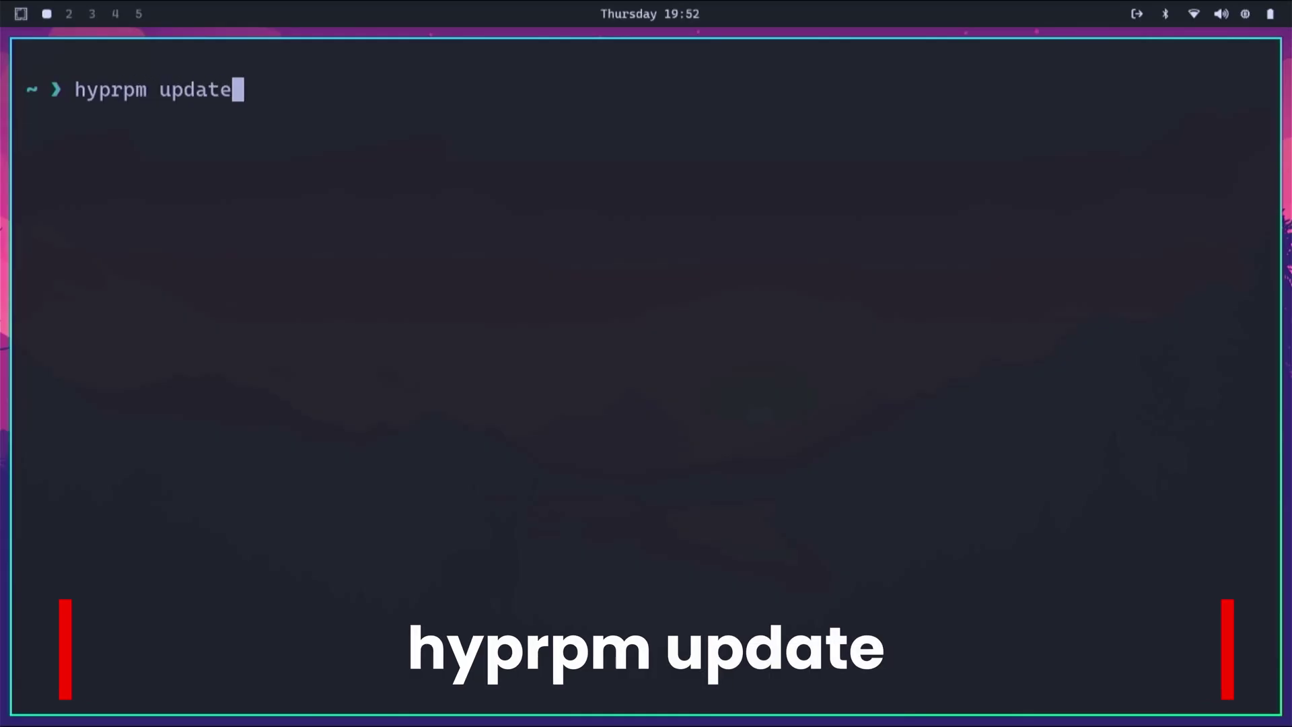
pyautogui.press('Return')
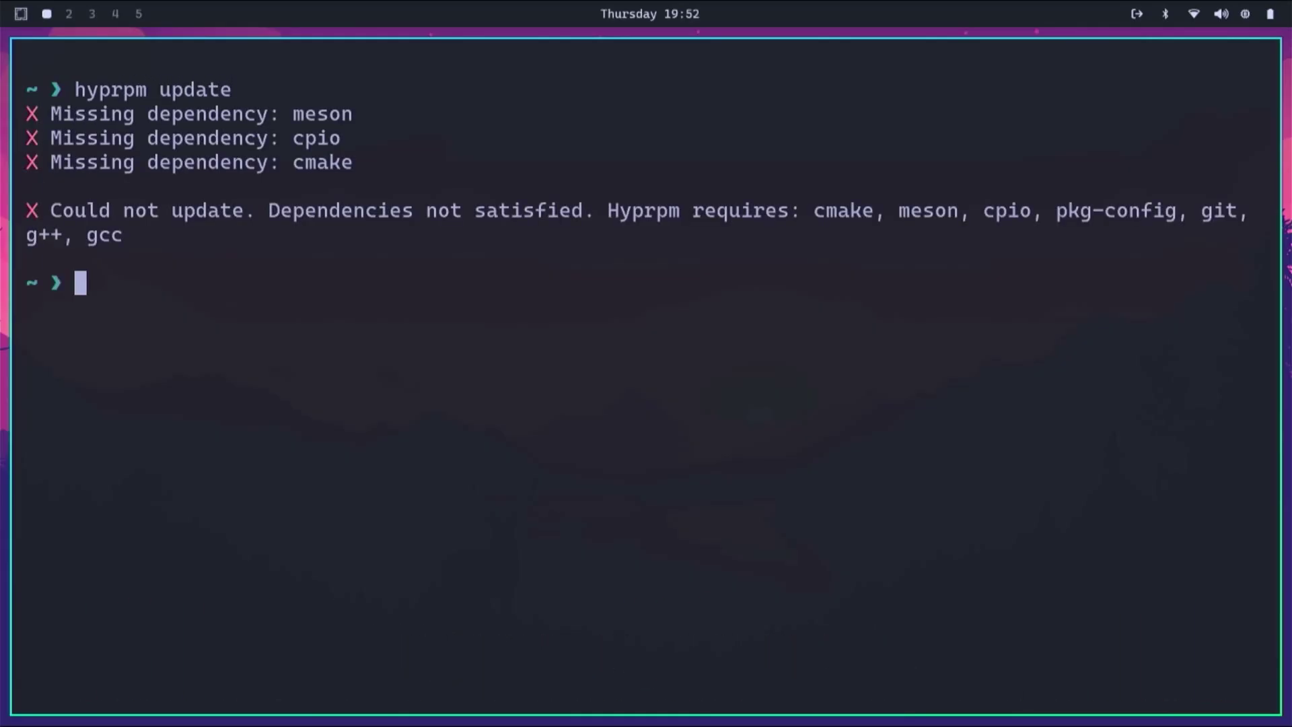
# - Install the hyprpm dependencies cmake, meson, cpio, pkg-config, git, g++ and gcc with yay -S, entering the sudo password and confirming the installation
pyautogui.write('yay -S ')
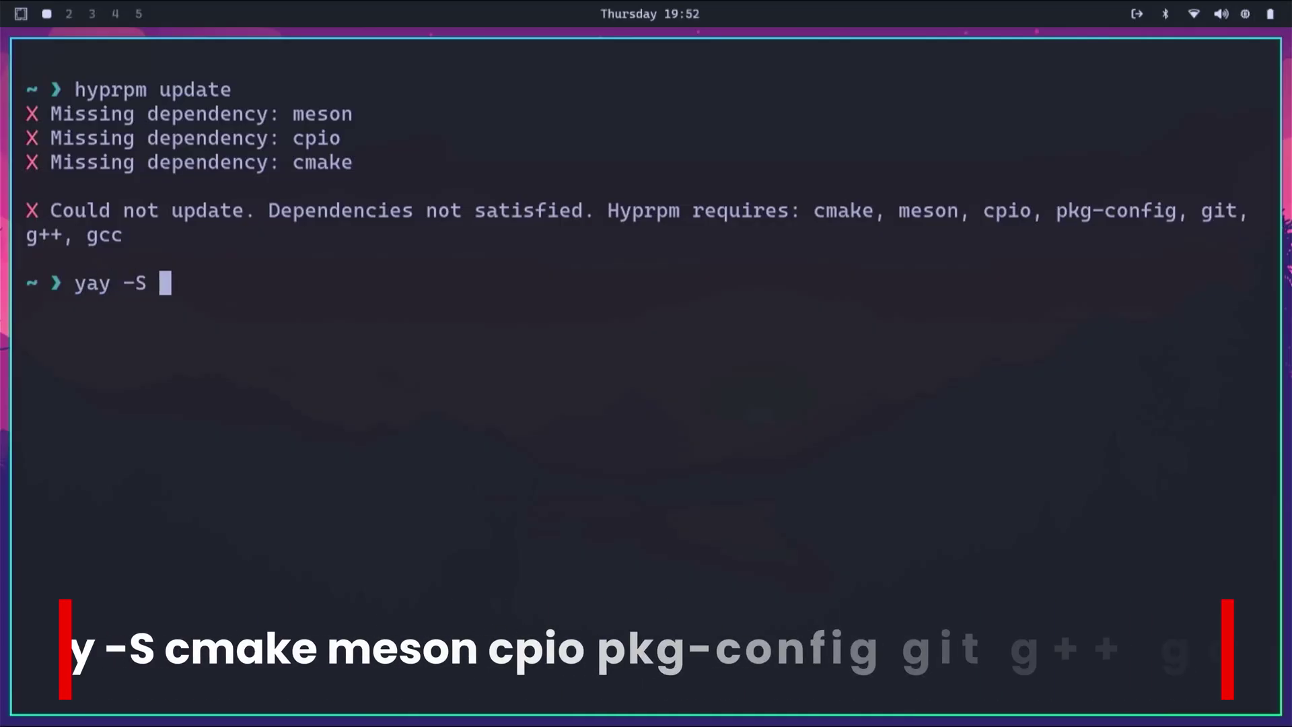
pyautogui.write('cmake mes')
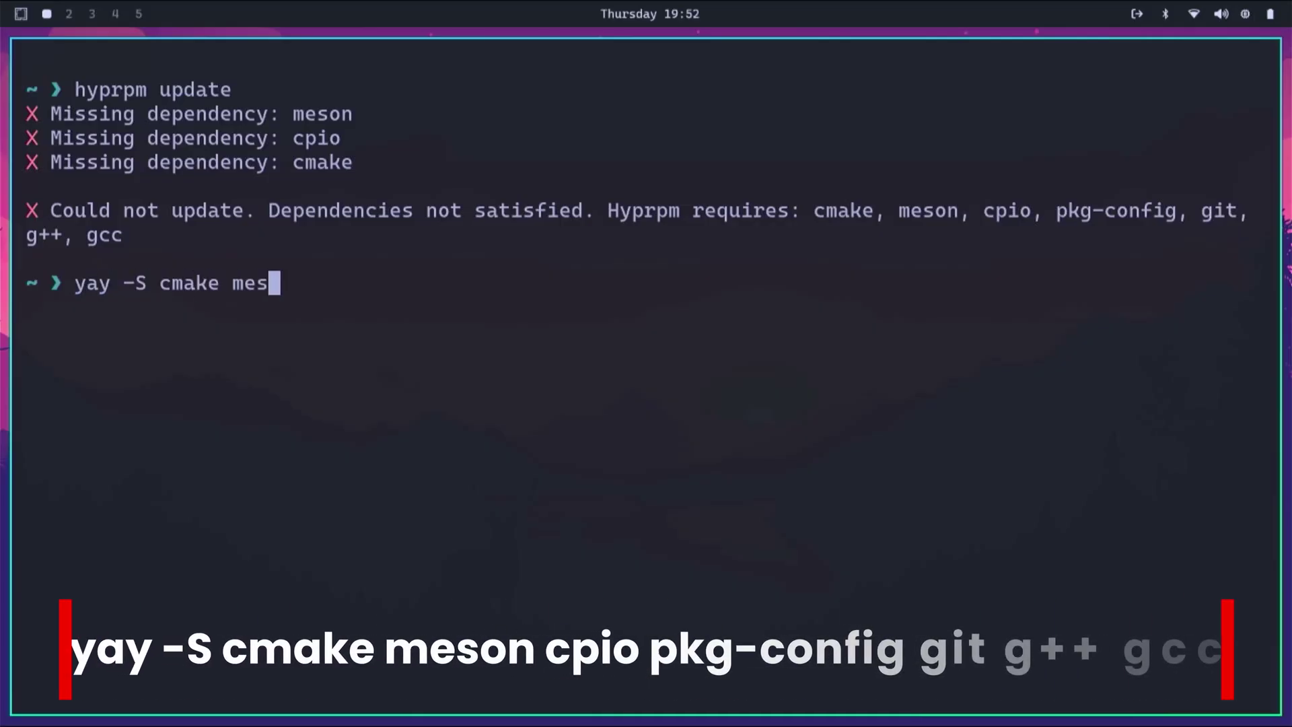
pyautogui.write('on cpio ')
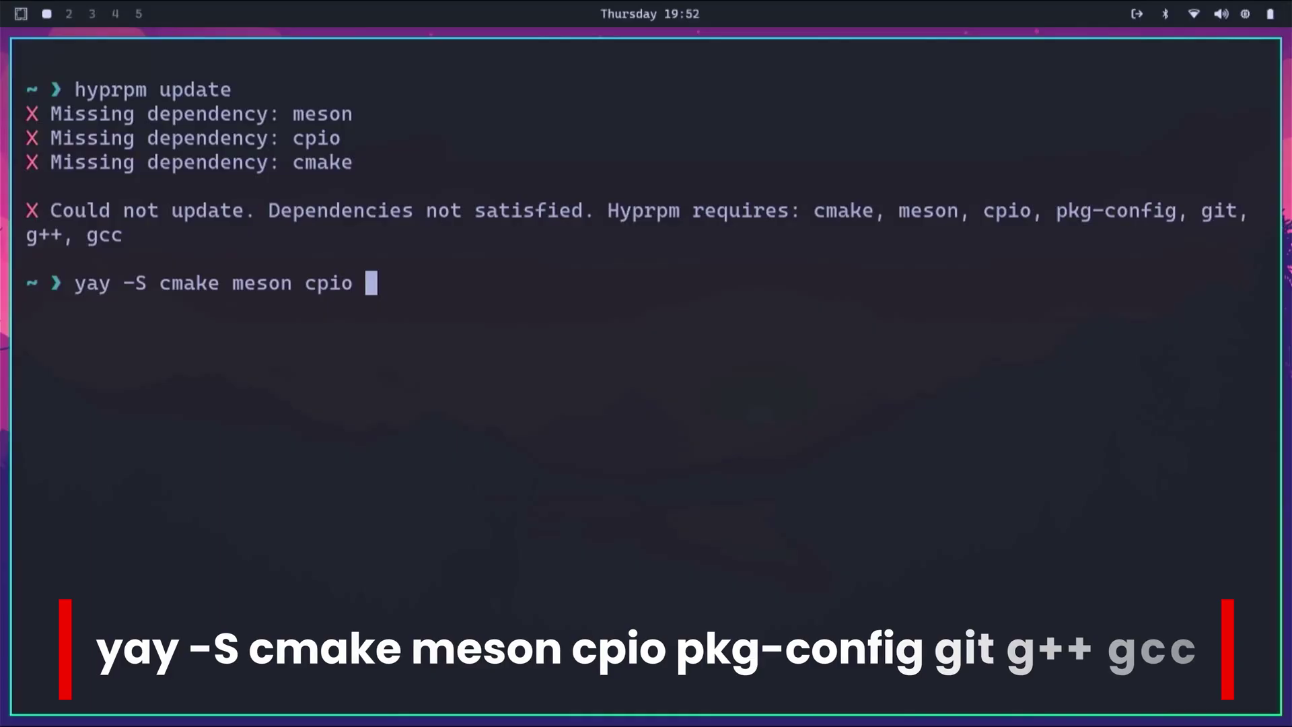
pyautogui.write('pkg-config ')
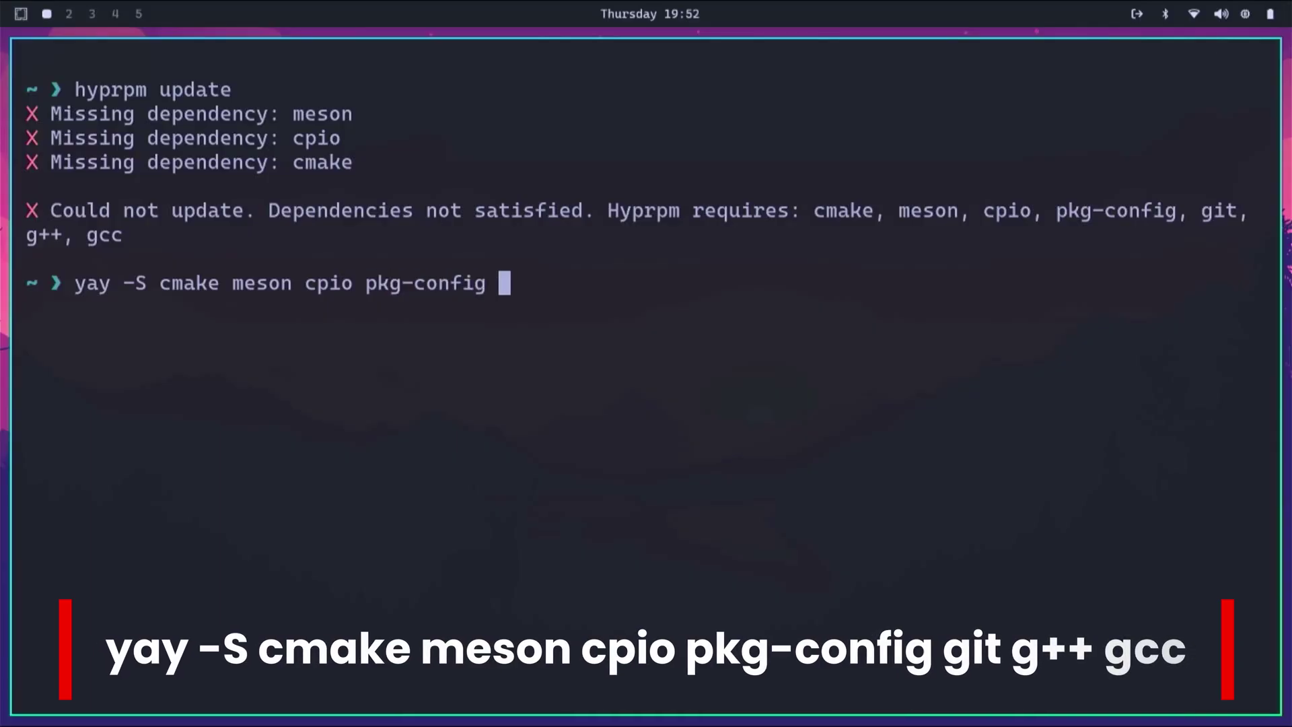
pyautogui.write('git g++ ')
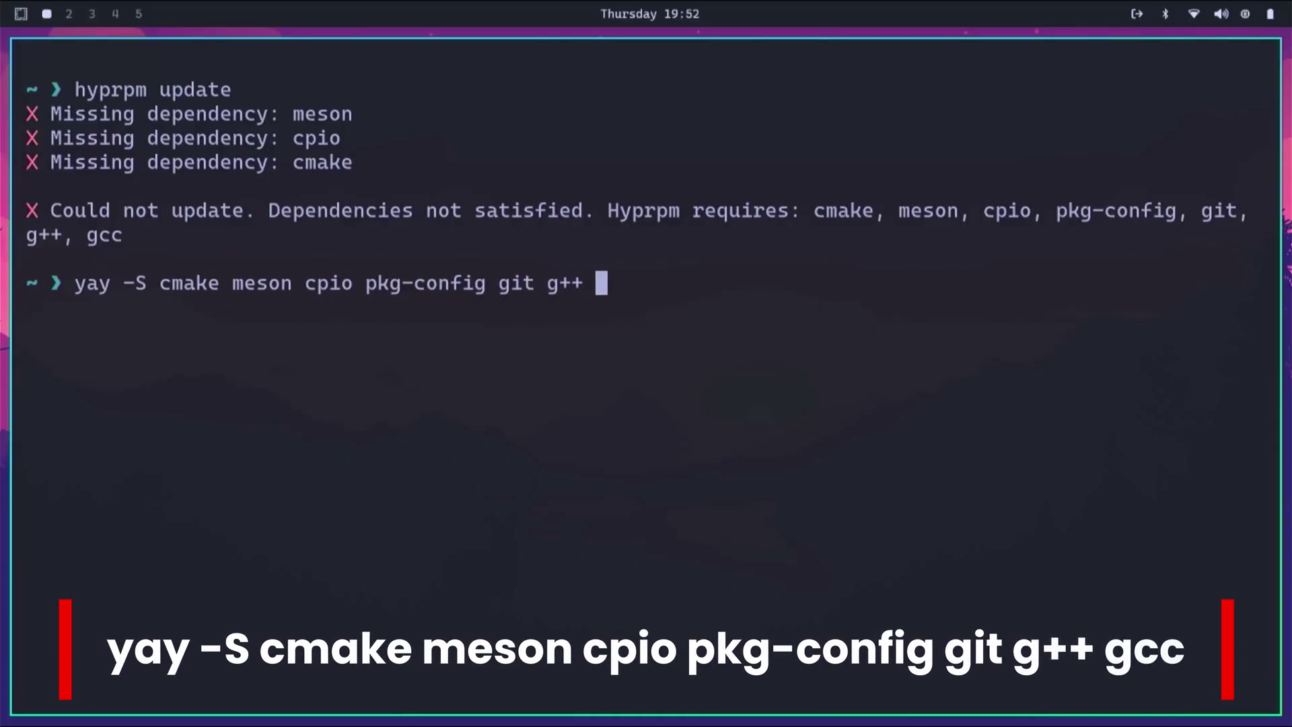
pyautogui.write('gcc')
pyautogui.press('Return')
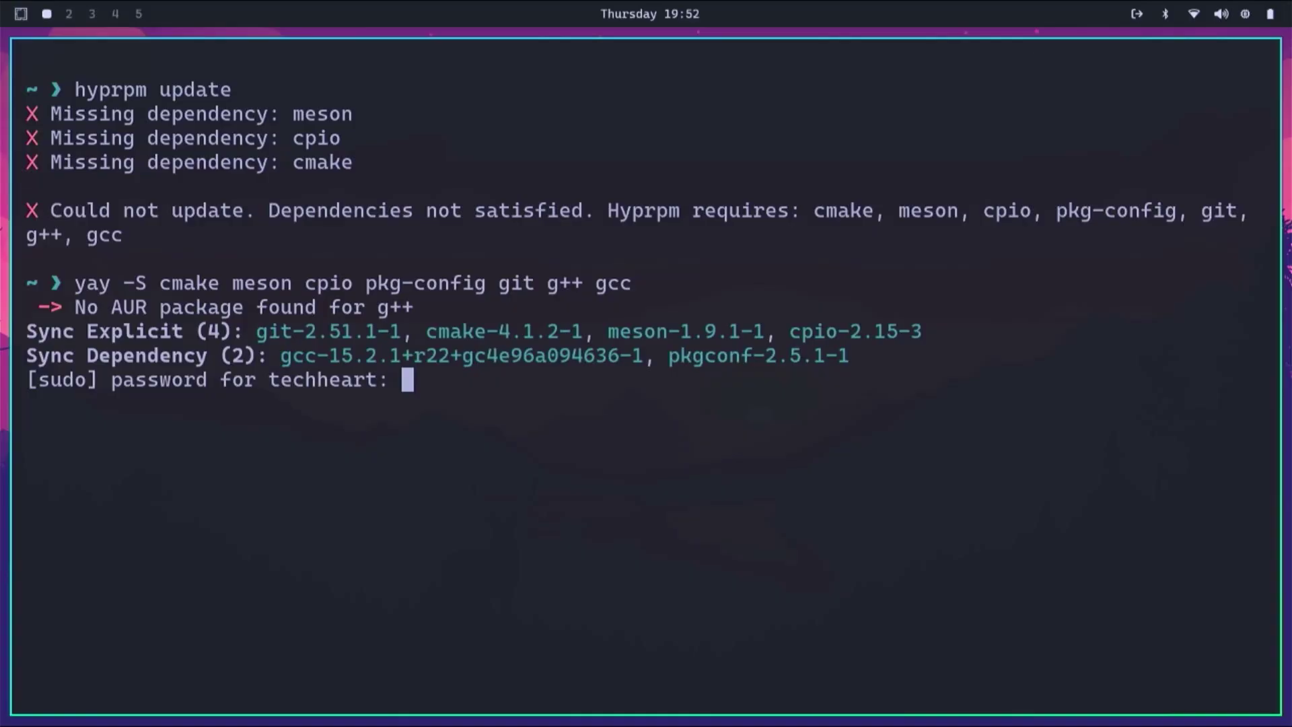
pyautogui.press('Return')
pyautogui.press('Return')
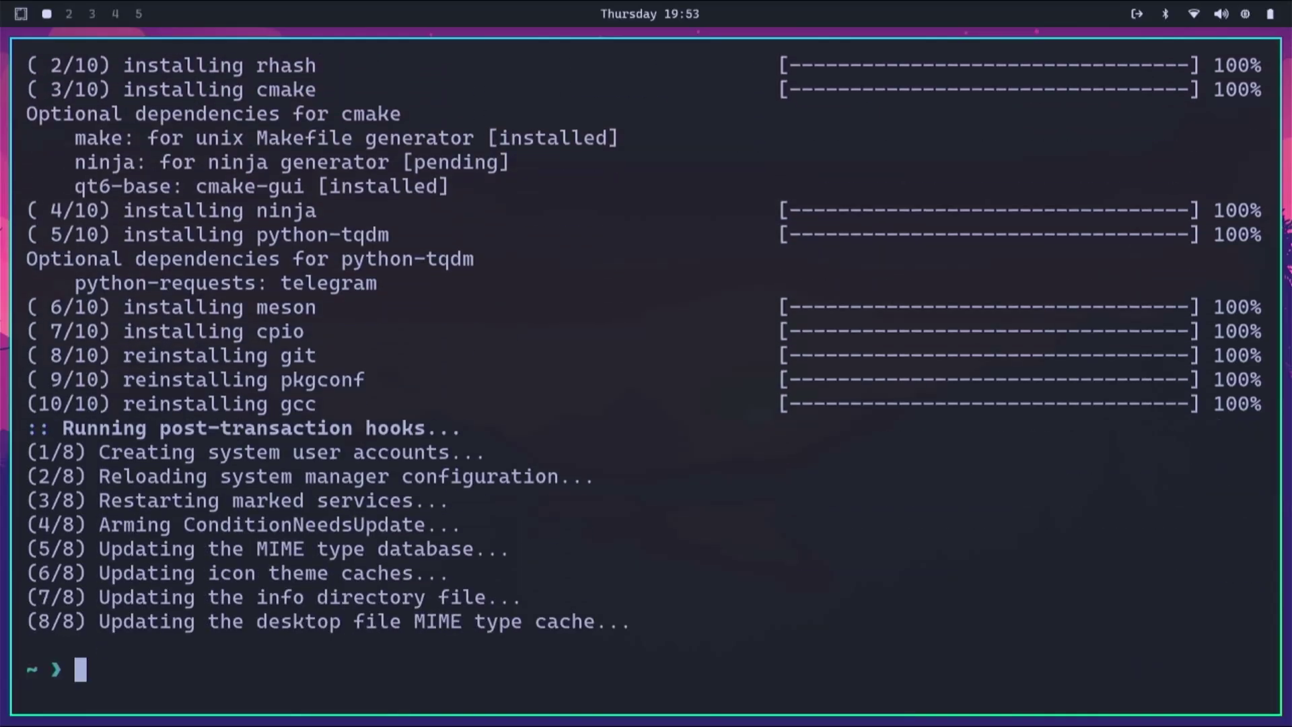
# - Rerun hyprpm update in a cleared terminal to install the Hyprland headers, entering the sudo password, and clear the output
pyautogui.write('clear')
pyautogui.press('Return')
pyautogui.press('Up')
pyautogui.press('Up')
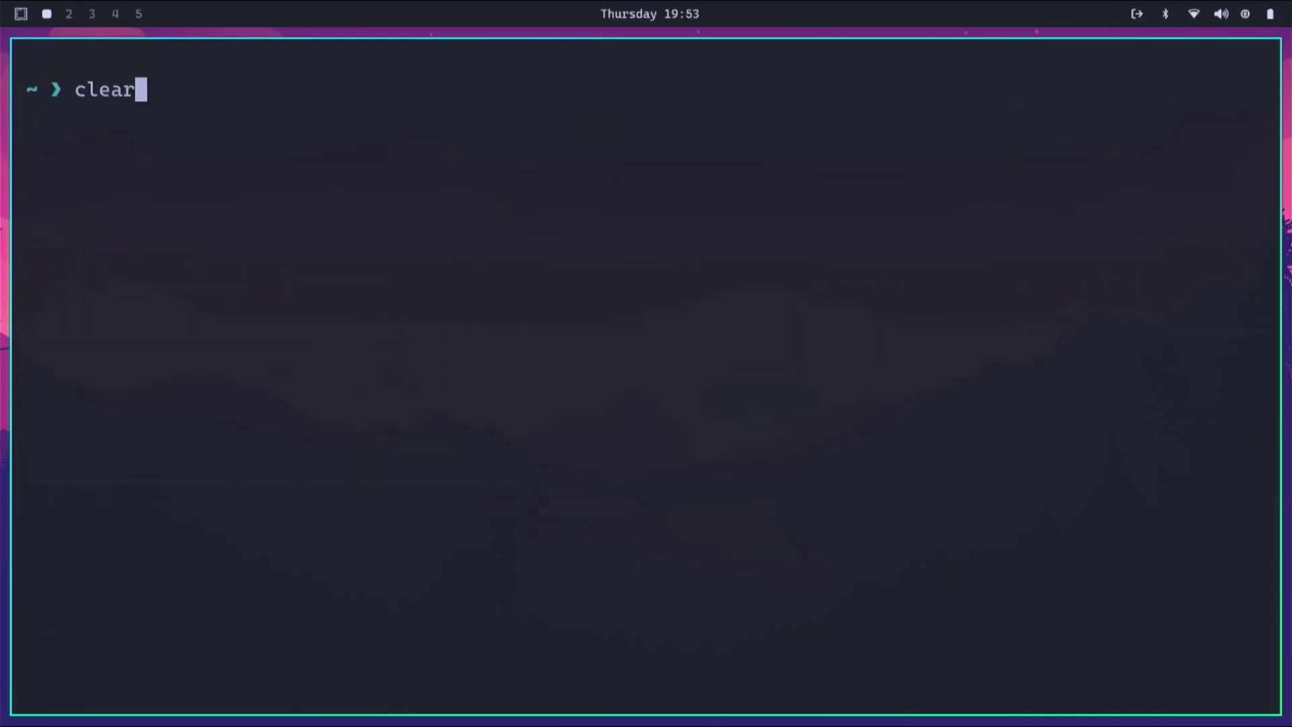
pyautogui.press('Up')
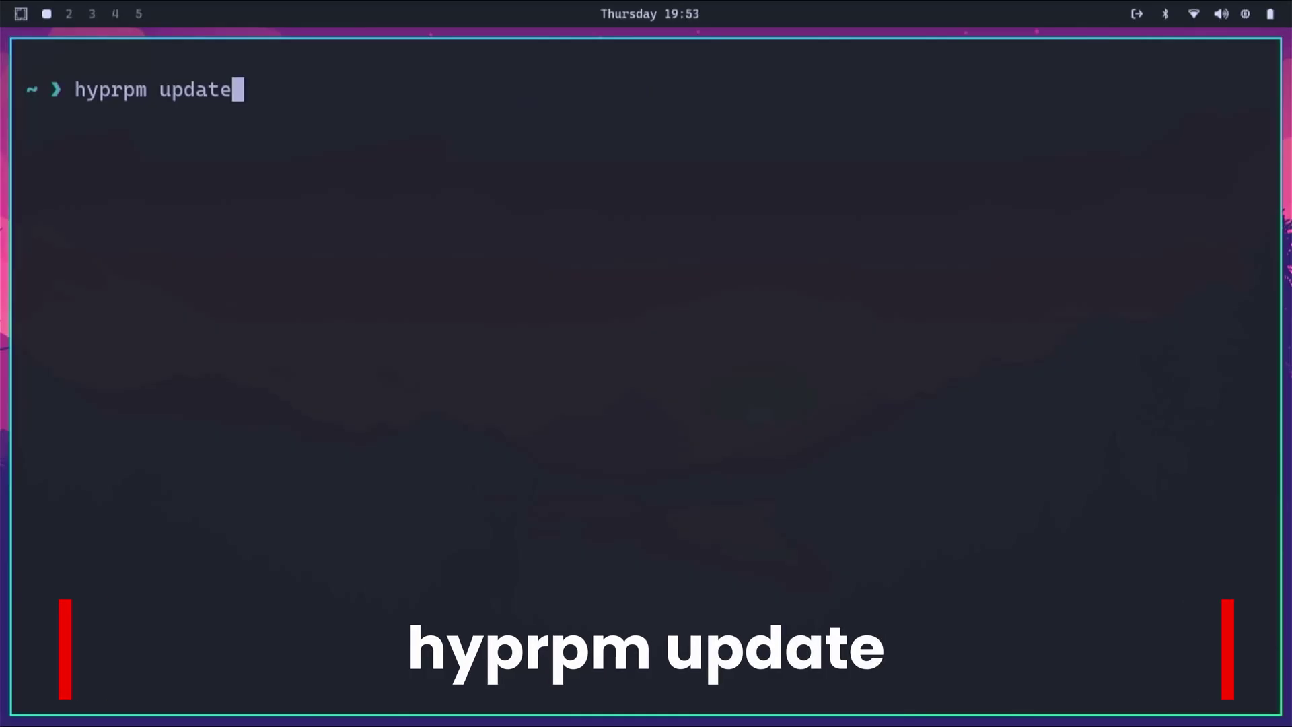
pyautogui.press('Return')
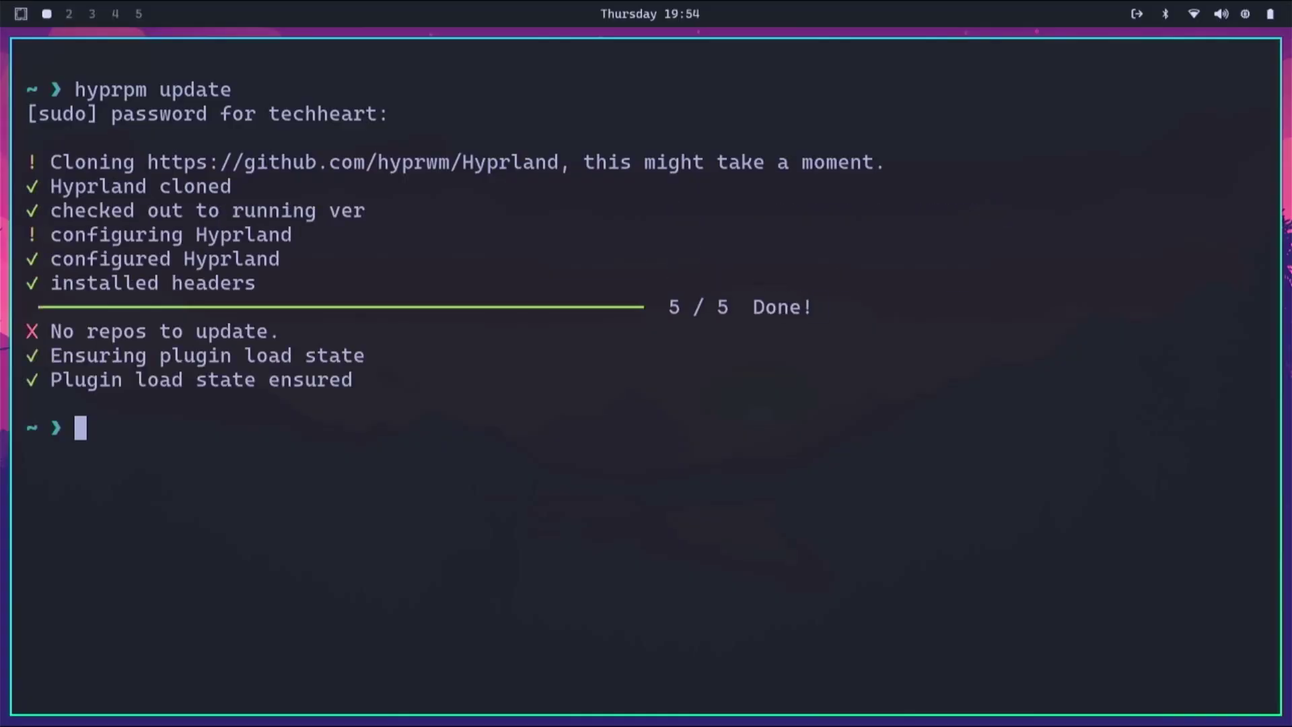
pyautogui.write('clear')
pyautogui.press('Return')
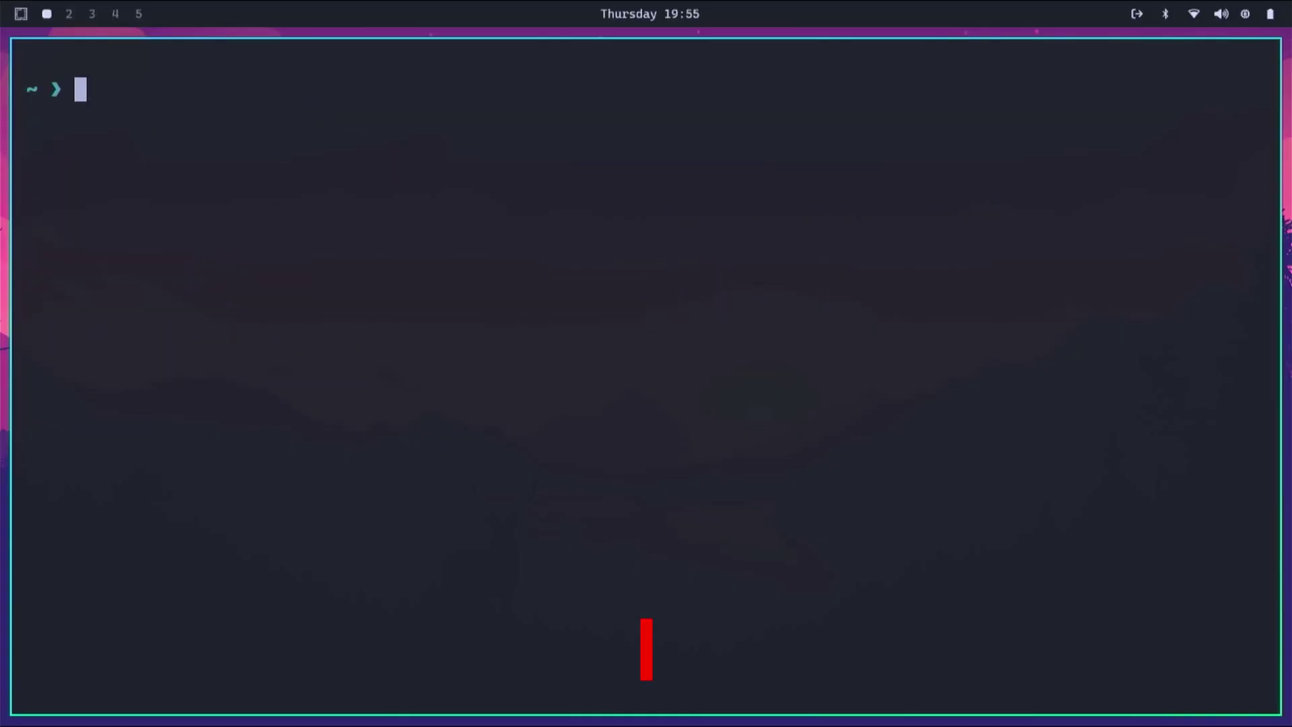
pyautogui.write('hyprpm ')
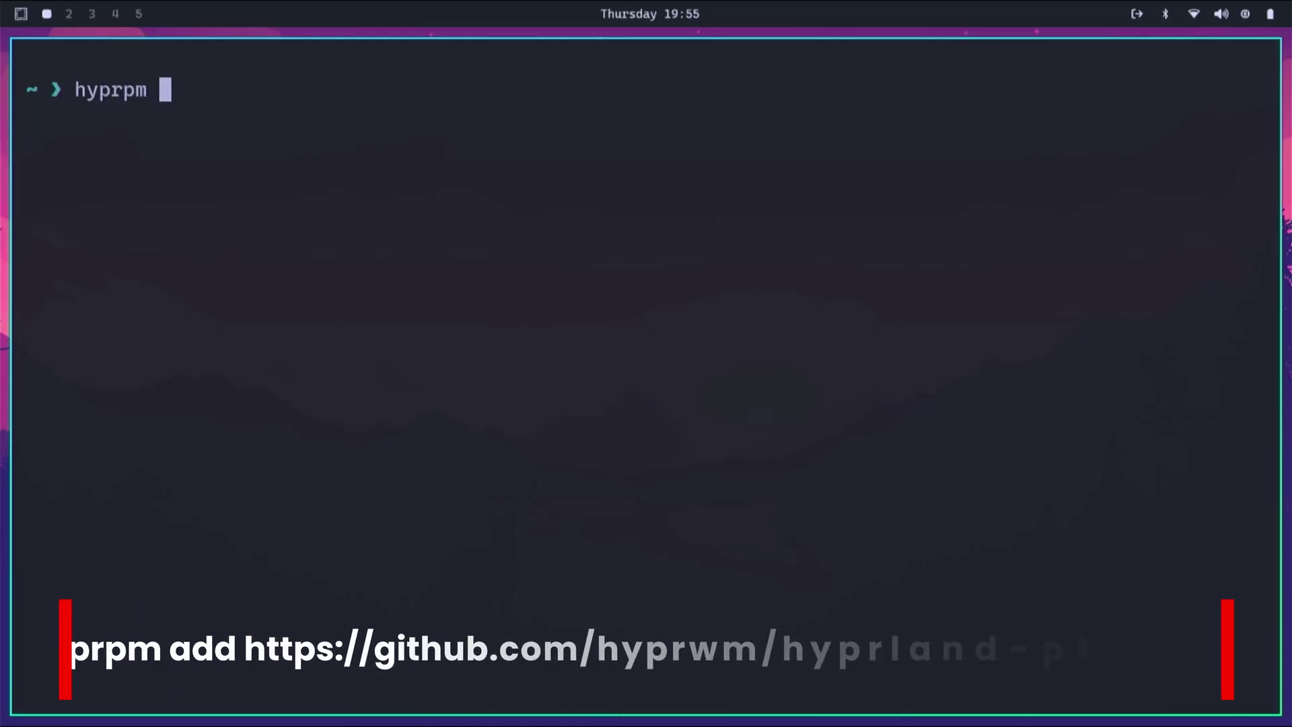
pyautogui.write('add https:')
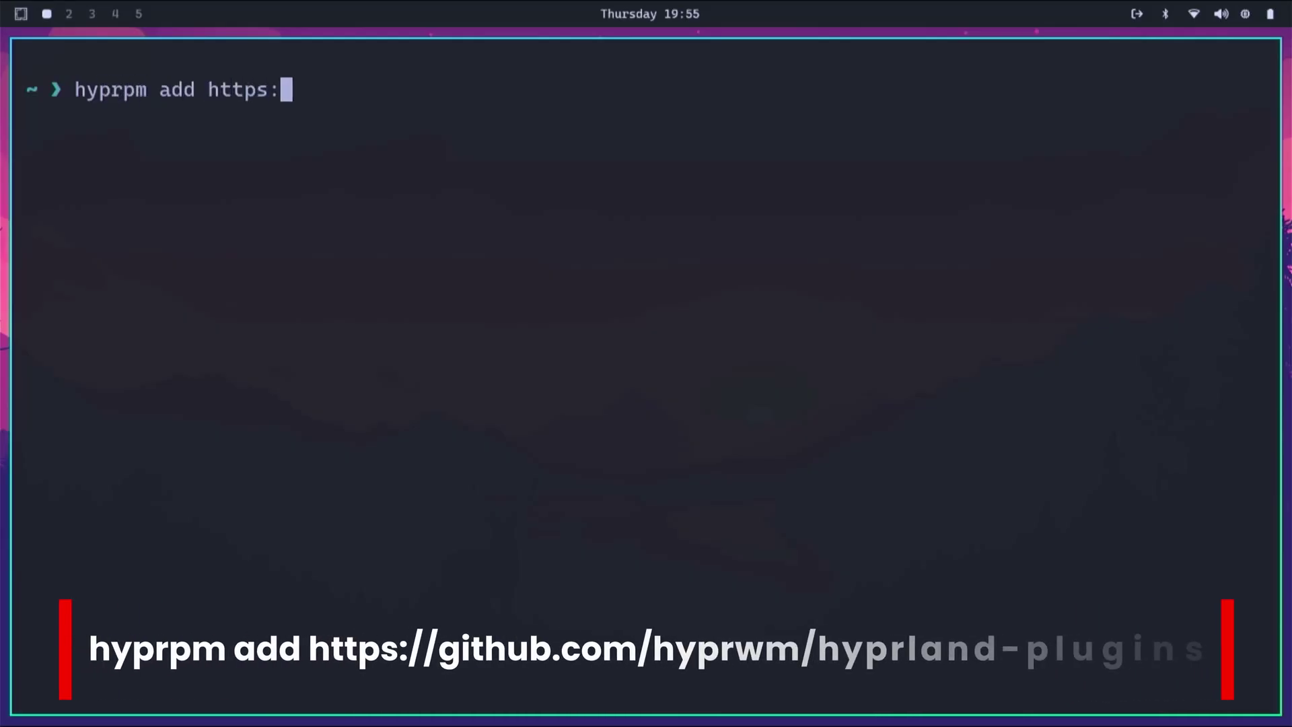
pyautogui.write('//gith')
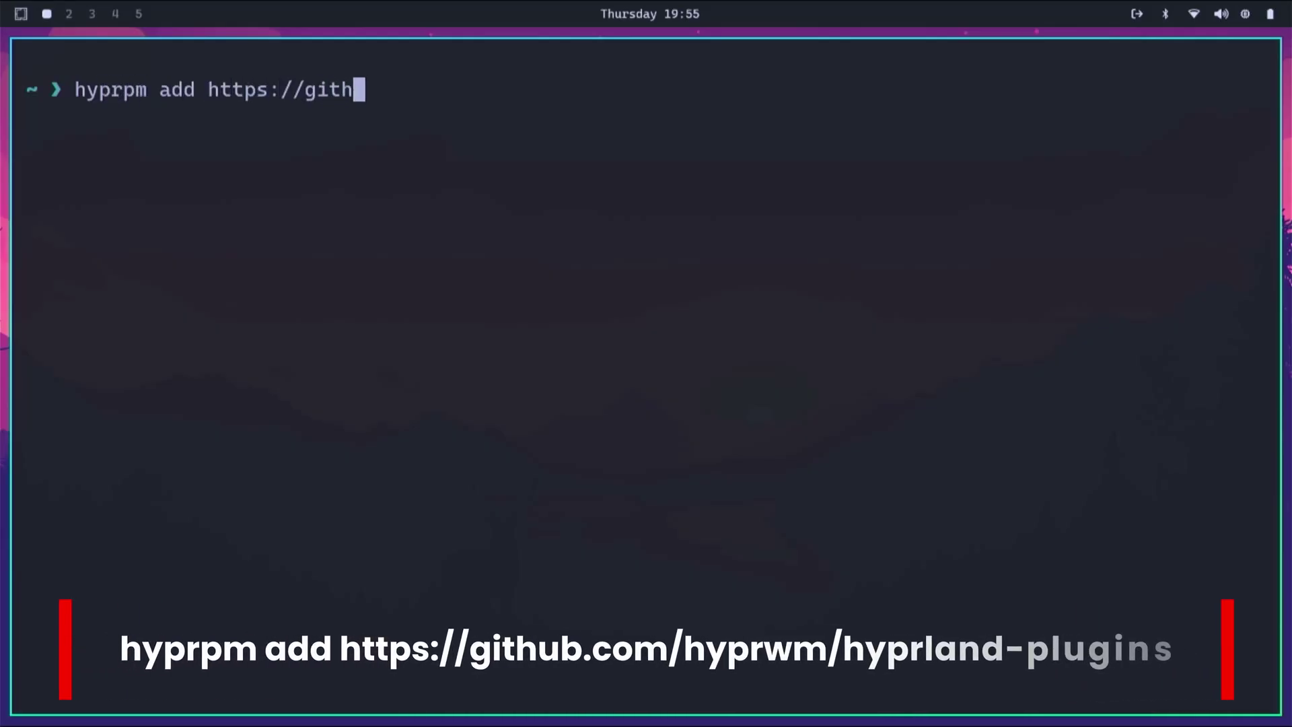
pyautogui.write('ub.com/hyp')
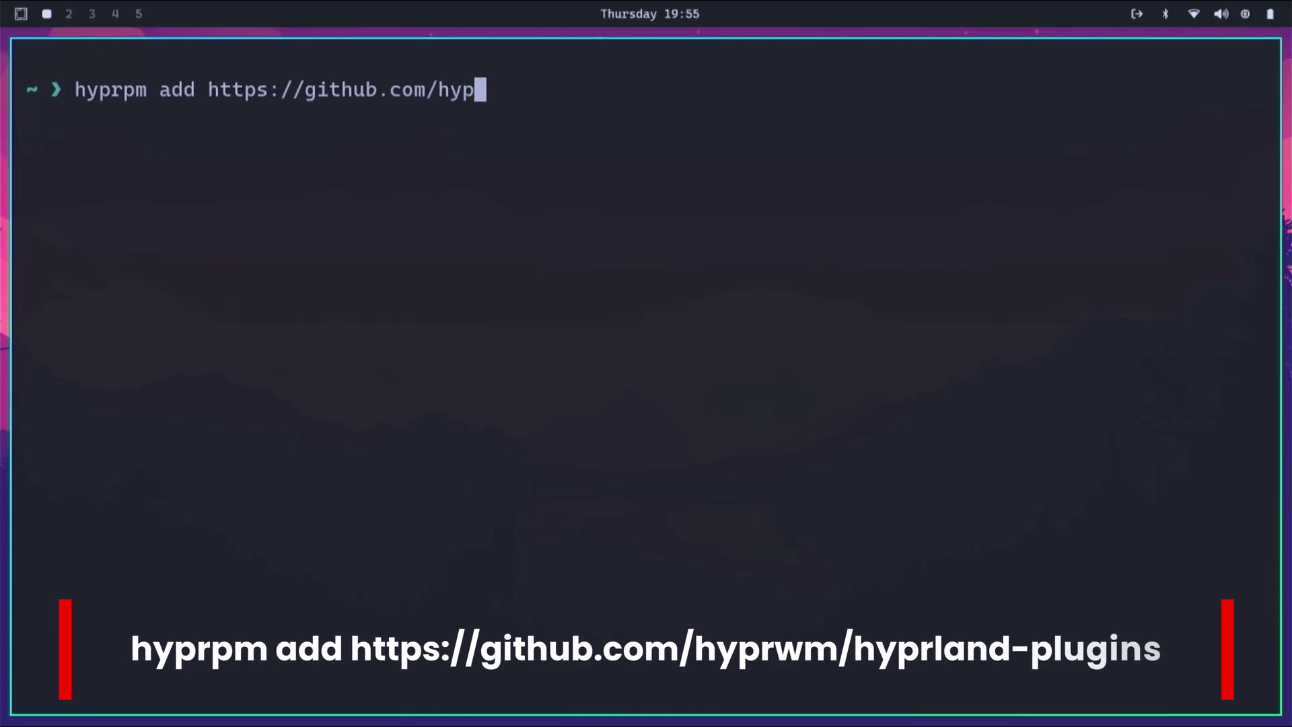
pyautogui.write('rwm/h')
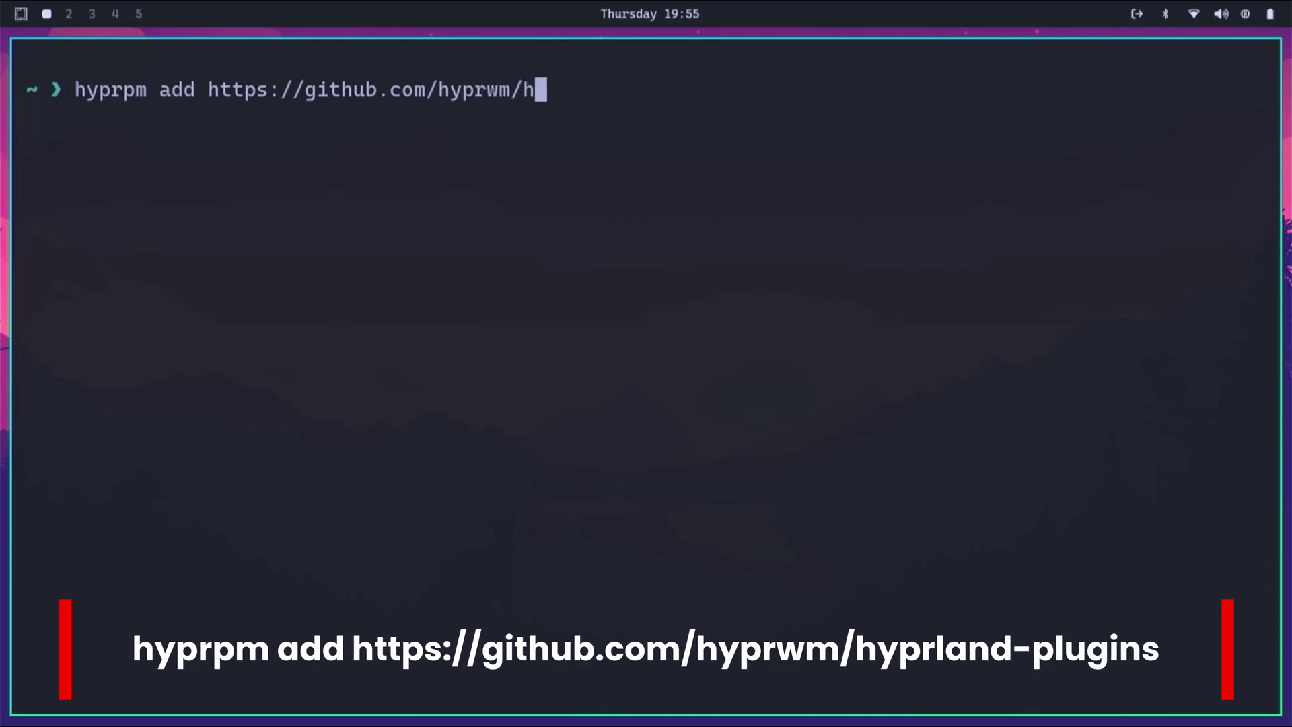
pyautogui.write('yprland-')
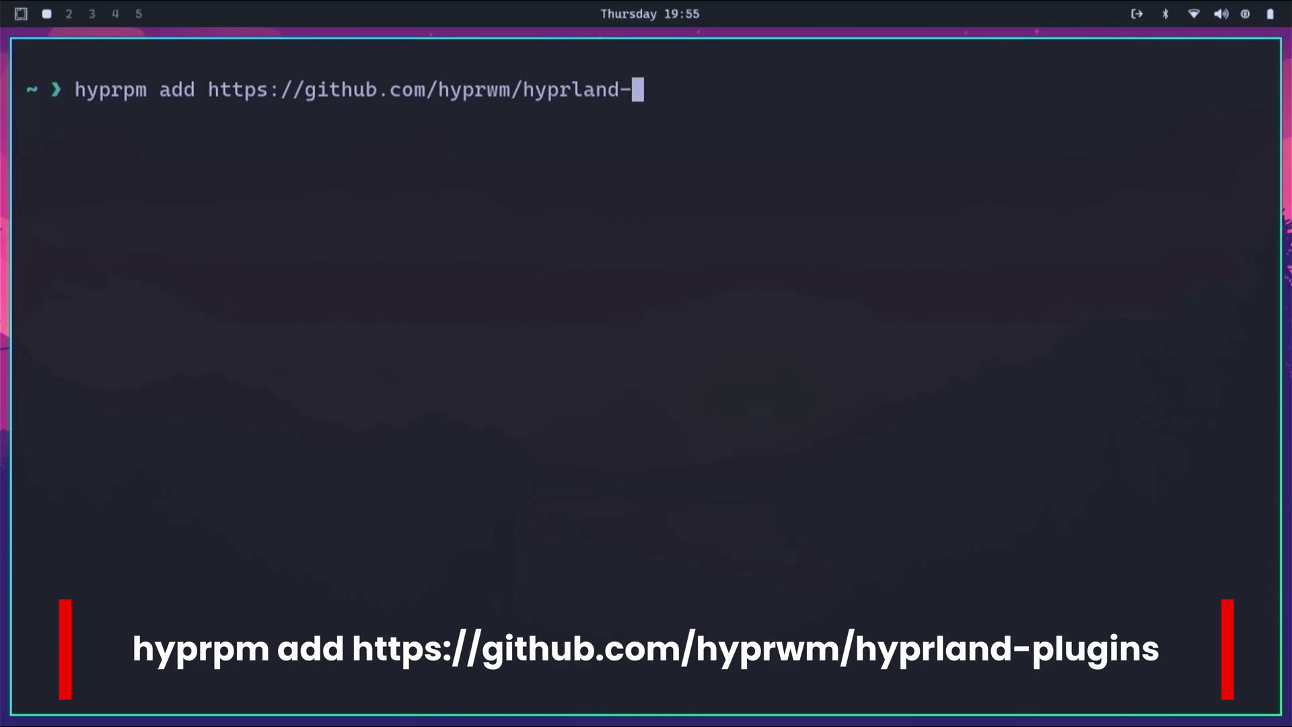
pyautogui.write('plugins')
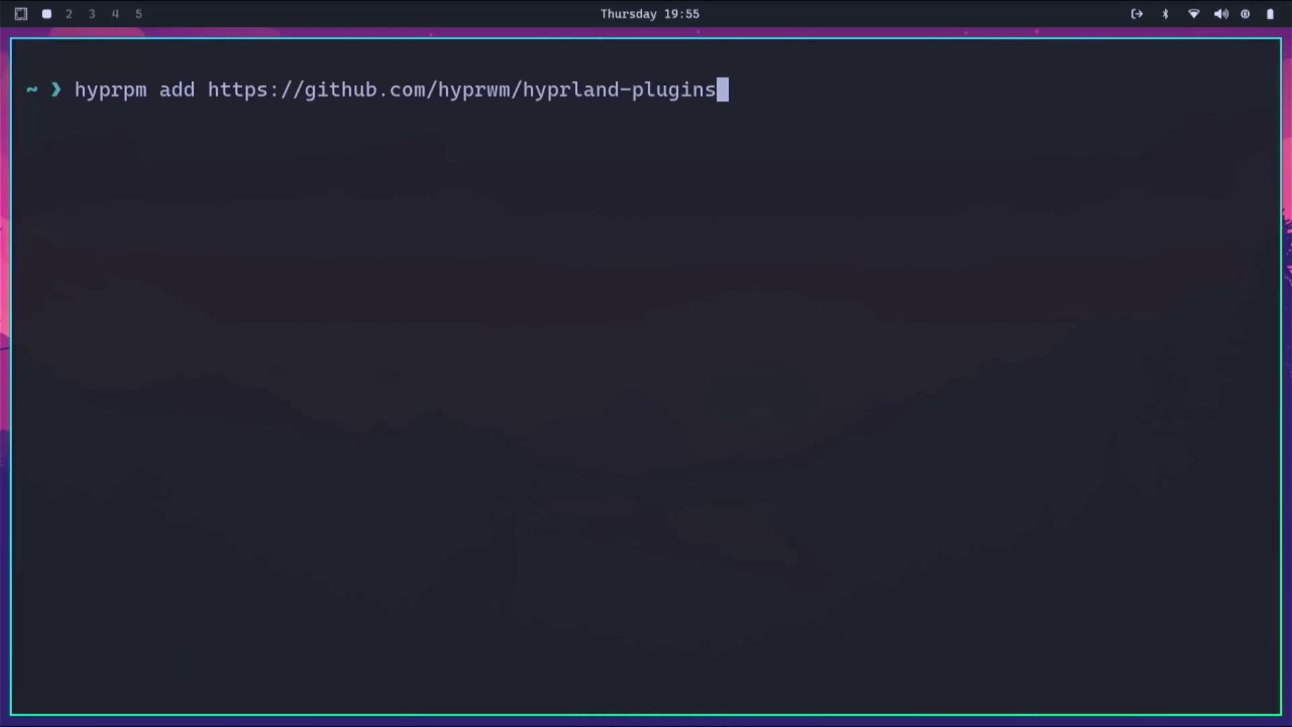
pyautogui.press('Return')
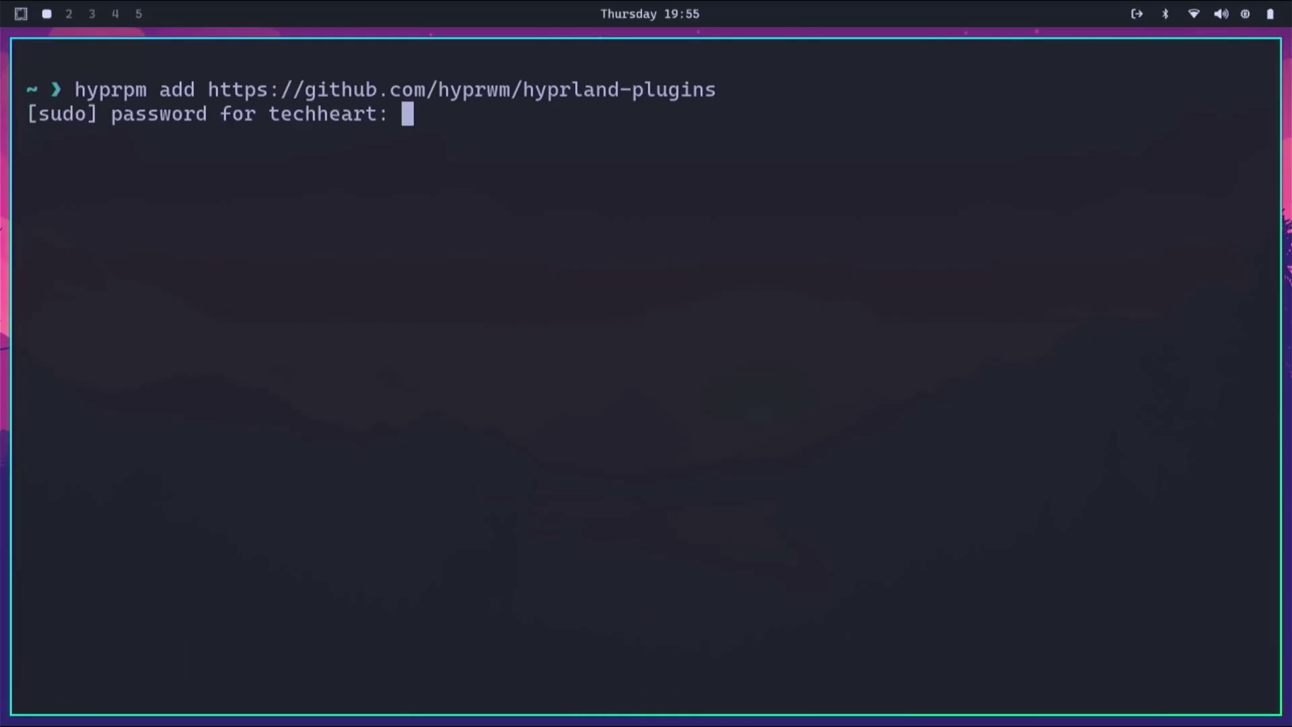
pyautogui.press('Return')
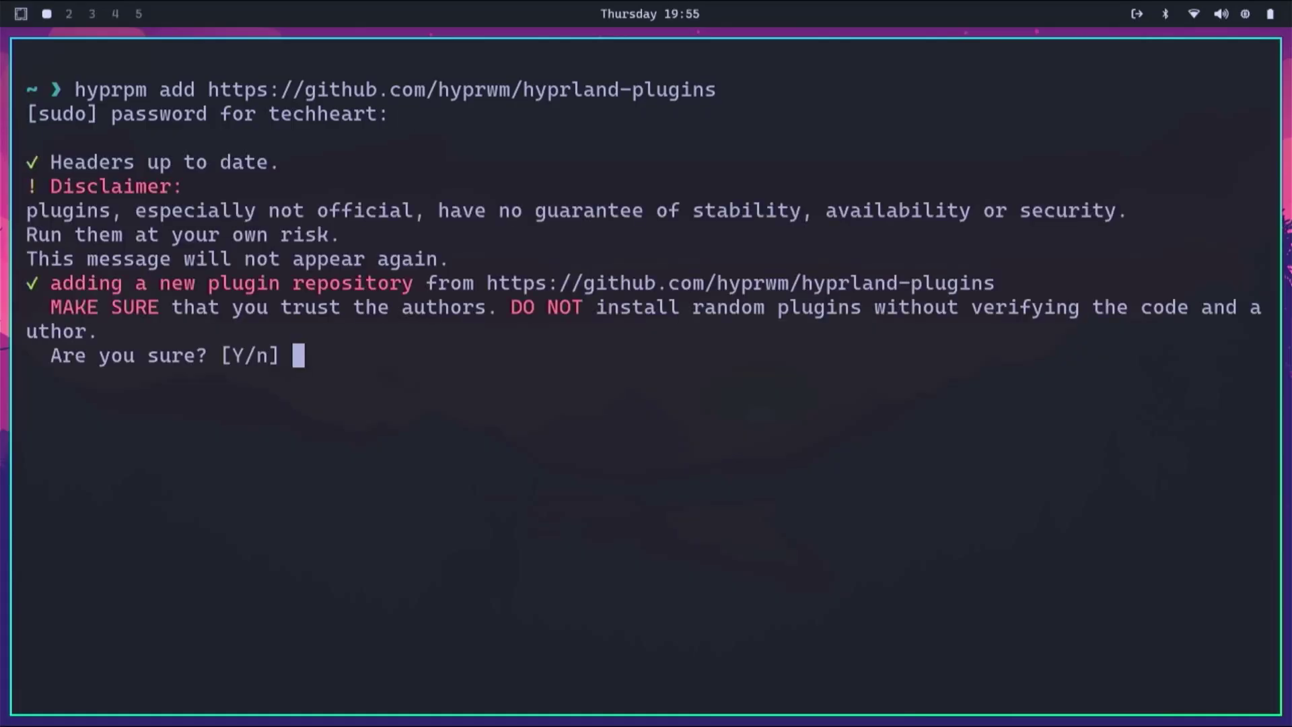
pyautogui.write('y')
pyautogui.press('Return')
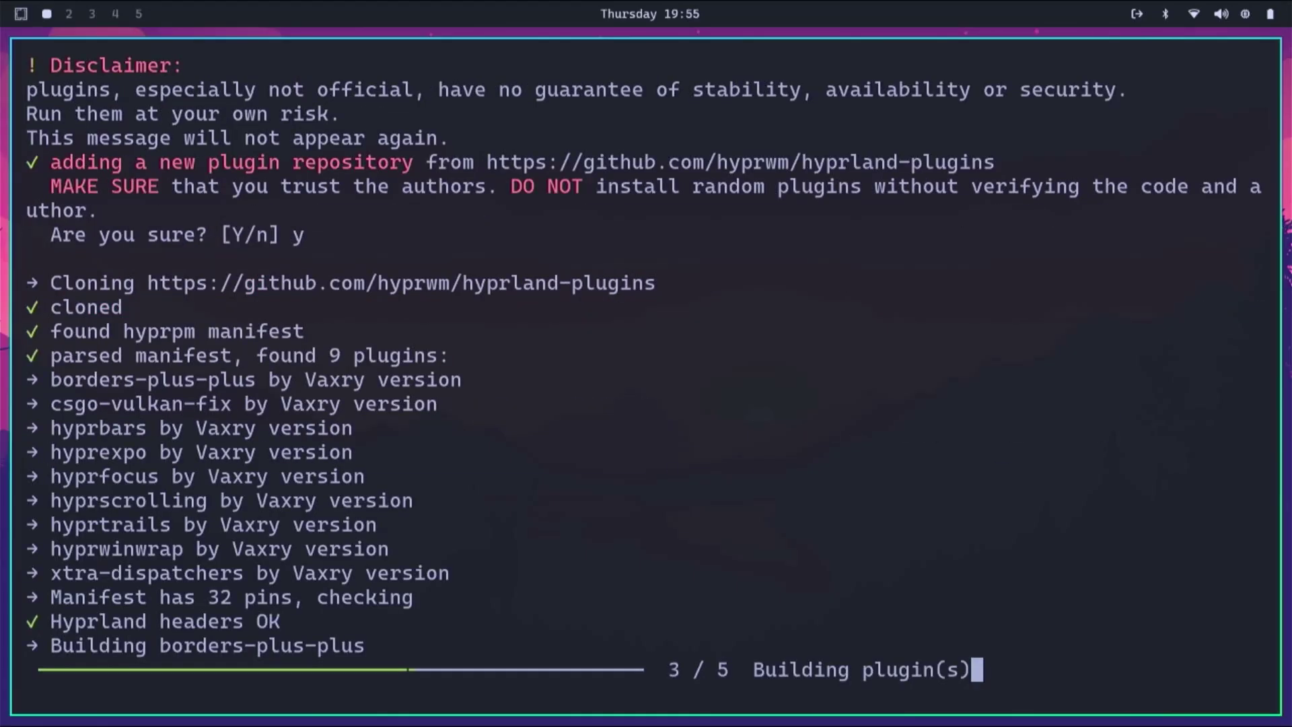
pyautogui.moveTo(52, 501); pyautogui.dragTo(220, 501)
pyautogui.click(287, 549)
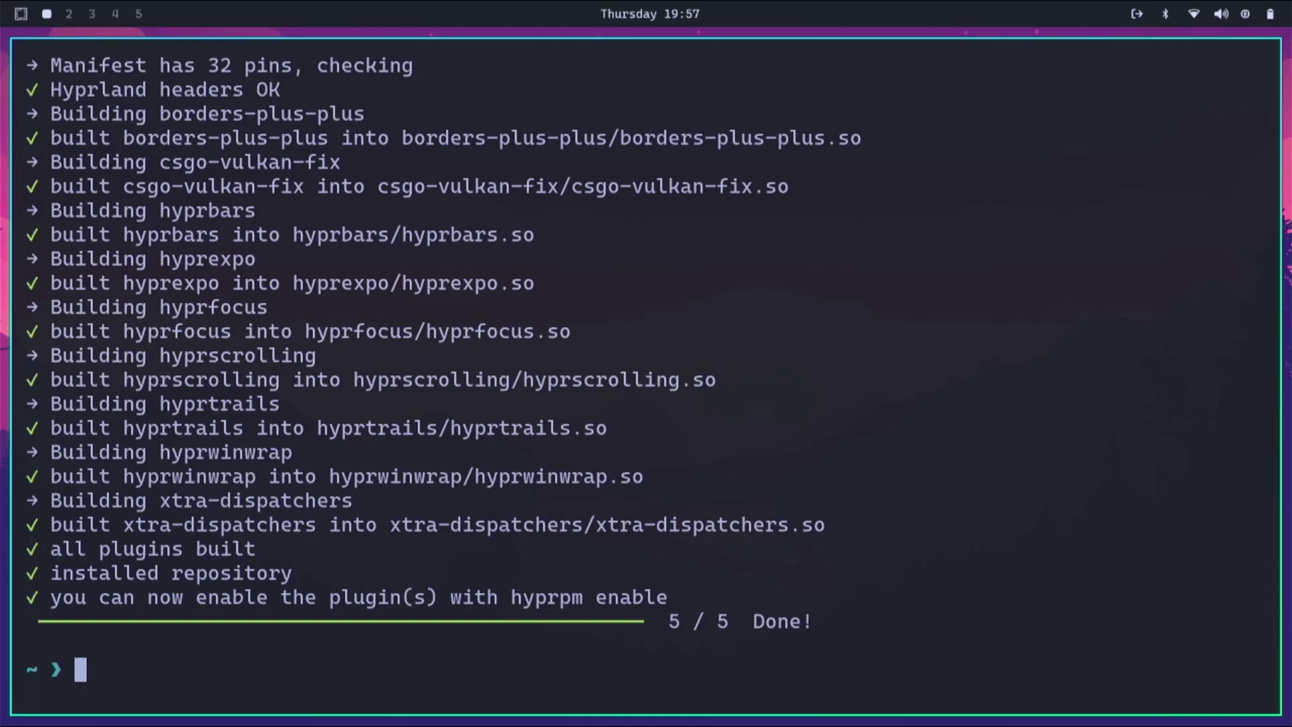
# - Enable the hyprscrolling plugin with hyprpm enable hyprscrolling, entering the sudo password
pyautogui.write('hy')
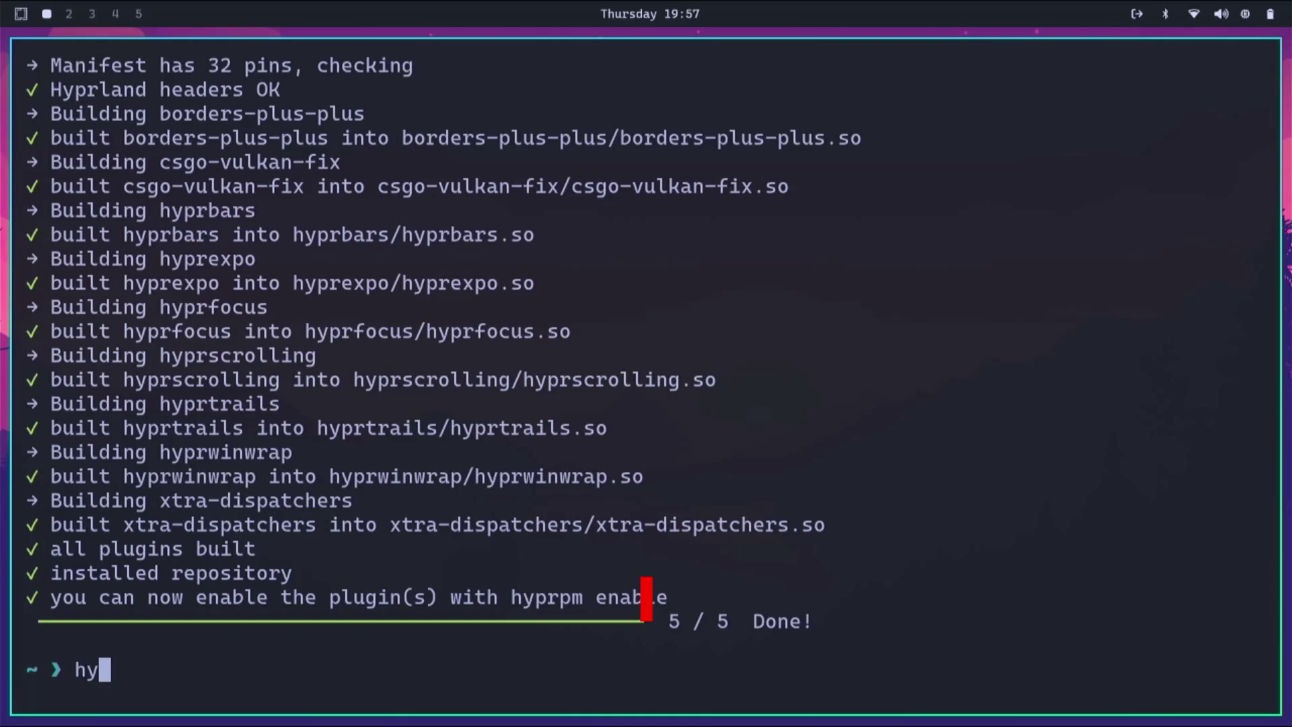
pyautogui.write('prpm ')
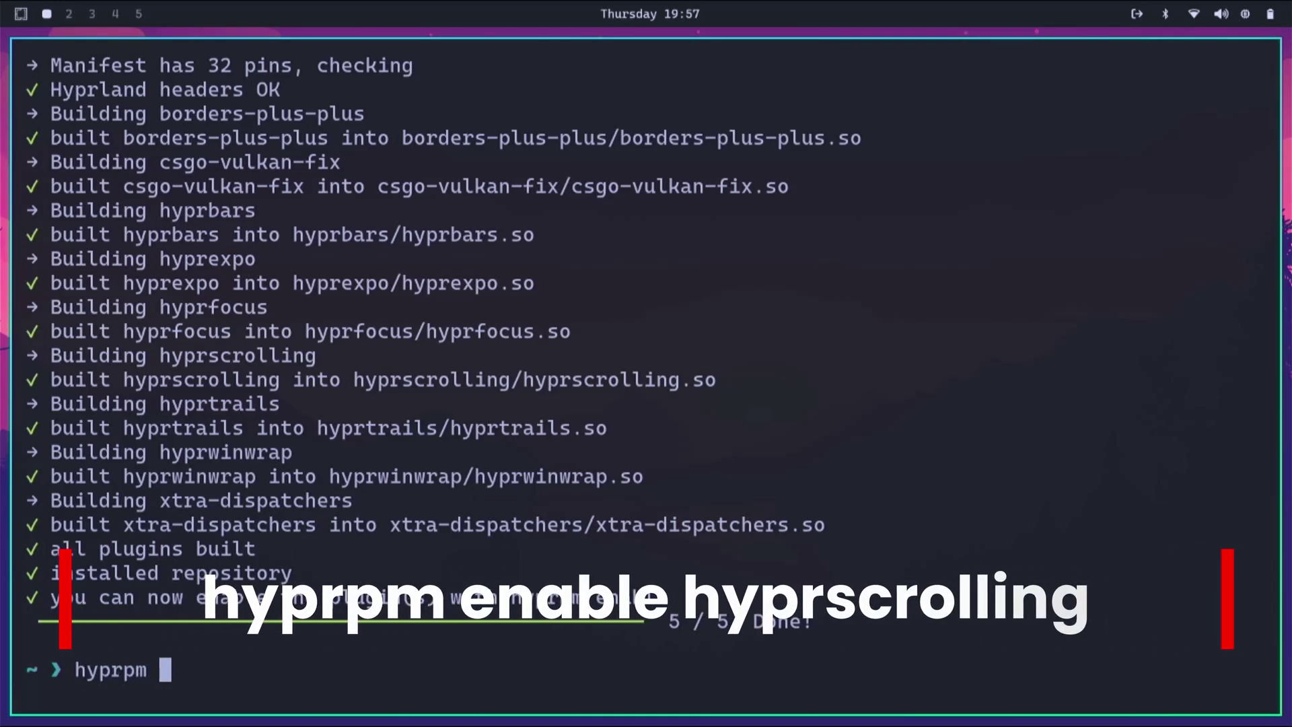
pyautogui.write('enable hyprscolling')
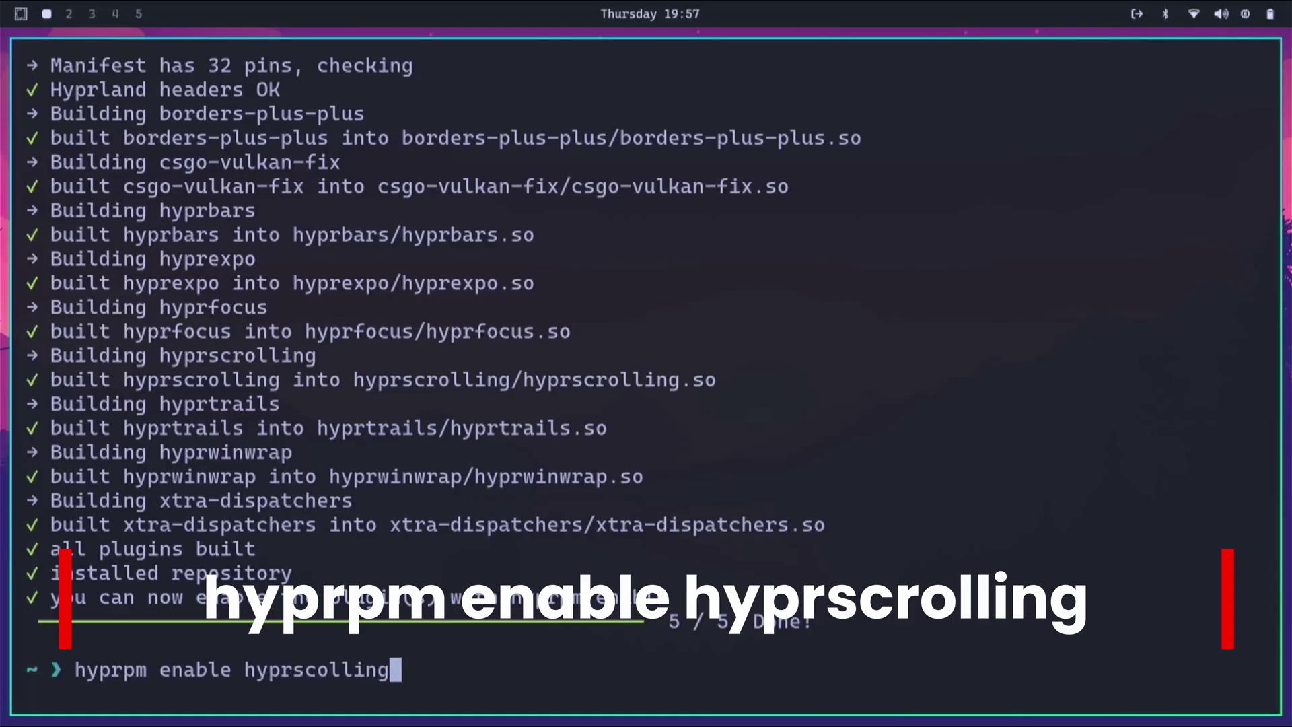
pyautogui.press('BackSpace')
pyautogui.write('g')
pyautogui.press('Left')
pyautogui.press('Left')
pyautogui.press('Left')
pyautogui.press('Left')
pyautogui.press('Left')
pyautogui.press('Left')
pyautogui.write('r')
pyautogui.press('End')
pyautogui.press('Return')
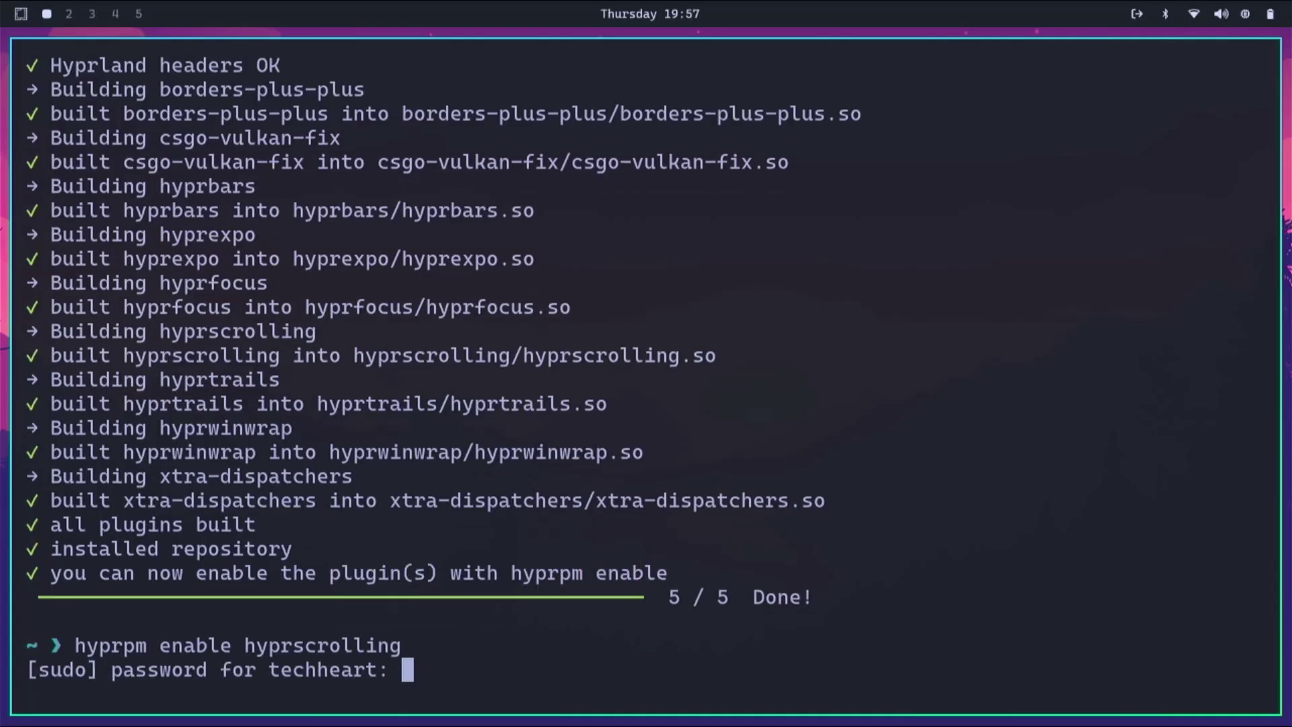
pyautogui.press('Return')
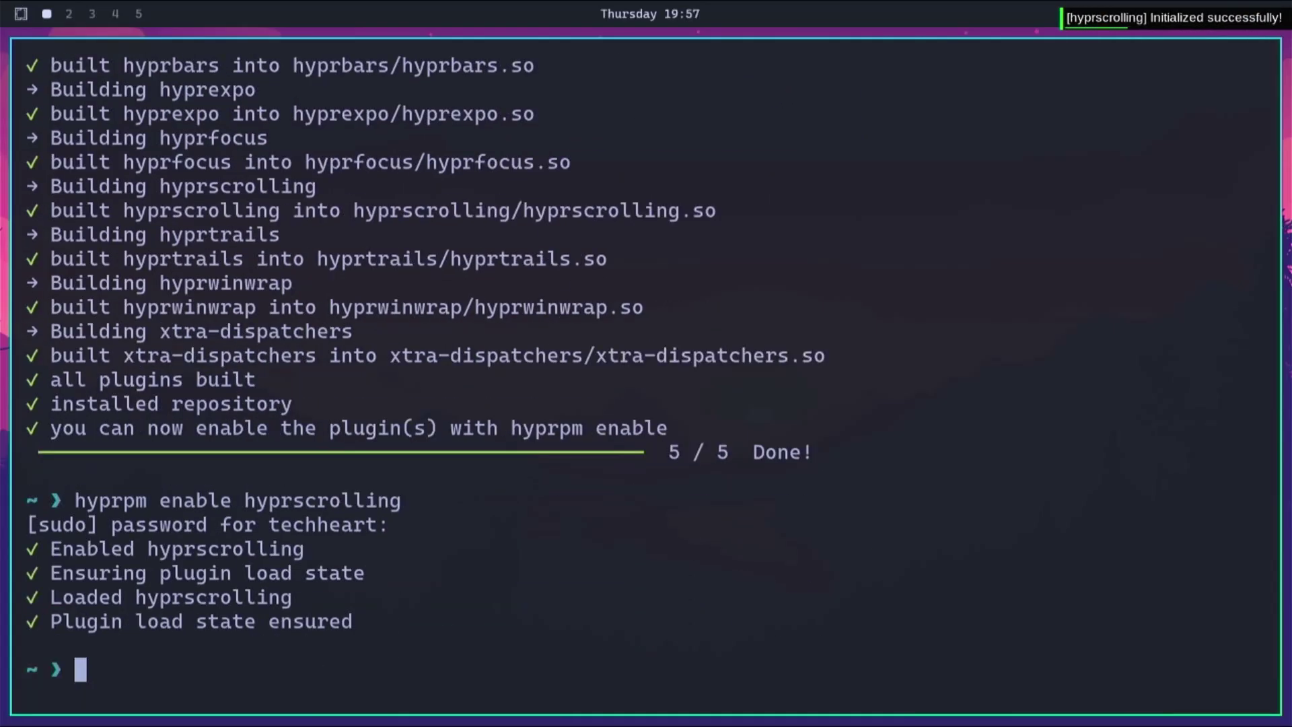
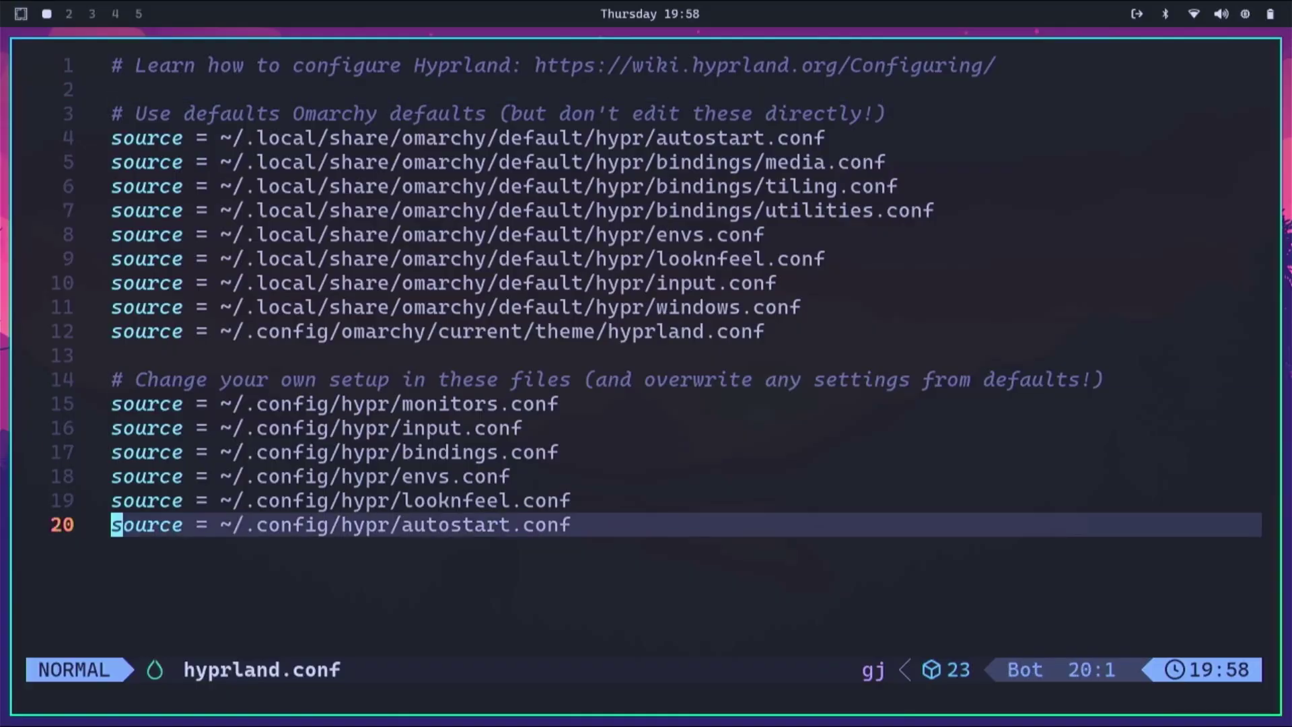
# - Look over the default and user source lines in hyprland.conf
pyautogui.press('k')
pyautogui.press('k')
pyautogui.press('k')
pyautogui.press('k')
pyautogui.press('k')
pyautogui.press('k')
pyautogui.press('k')
pyautogui.press('k')
pyautogui.press('k')
pyautogui.press('k')
pyautogui.press('k')
pyautogui.press('k')
pyautogui.press('k')
pyautogui.press('k')
pyautogui.press('k')
pyautogui.press('k')
pyautogui.press('k')
pyautogui.press('k')
pyautogui.press('k')
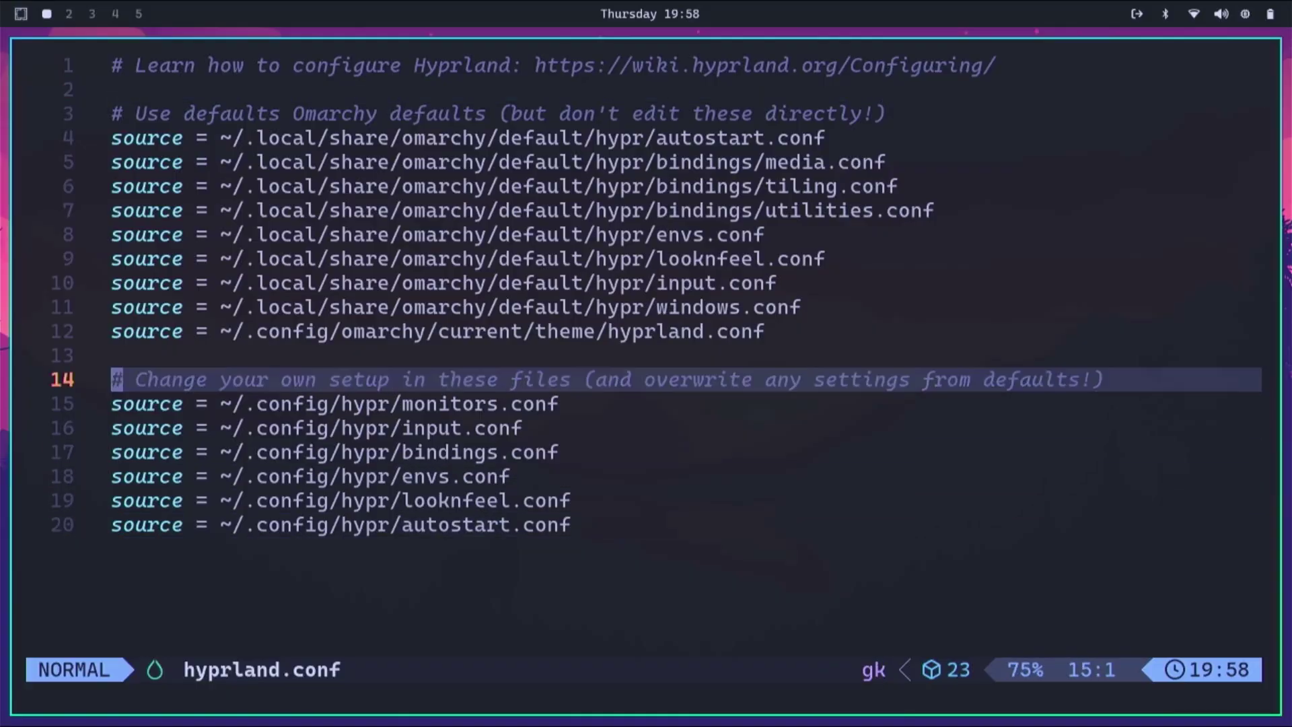
pyautogui.press('j')
pyautogui.press('j')
pyautogui.press('j')
pyautogui.press('j')
pyautogui.press('j')
pyautogui.press('j')
pyautogui.press('j')
pyautogui.press('j')
pyautogui.press('j')
pyautogui.press('j')
pyautogui.press('j')
pyautogui.press('j')
pyautogui.press('j')
pyautogui.press('j')
pyautogui.press('j')
pyautogui.press('j')
pyautogui.press('j')
pyautogui.press('j')
pyautogui.press('j')
# - Add the comment # Hyprscrolling at the end of hyprland.conf, separated from the autostart.conf source line by a blank line
pyautogui.press('l')
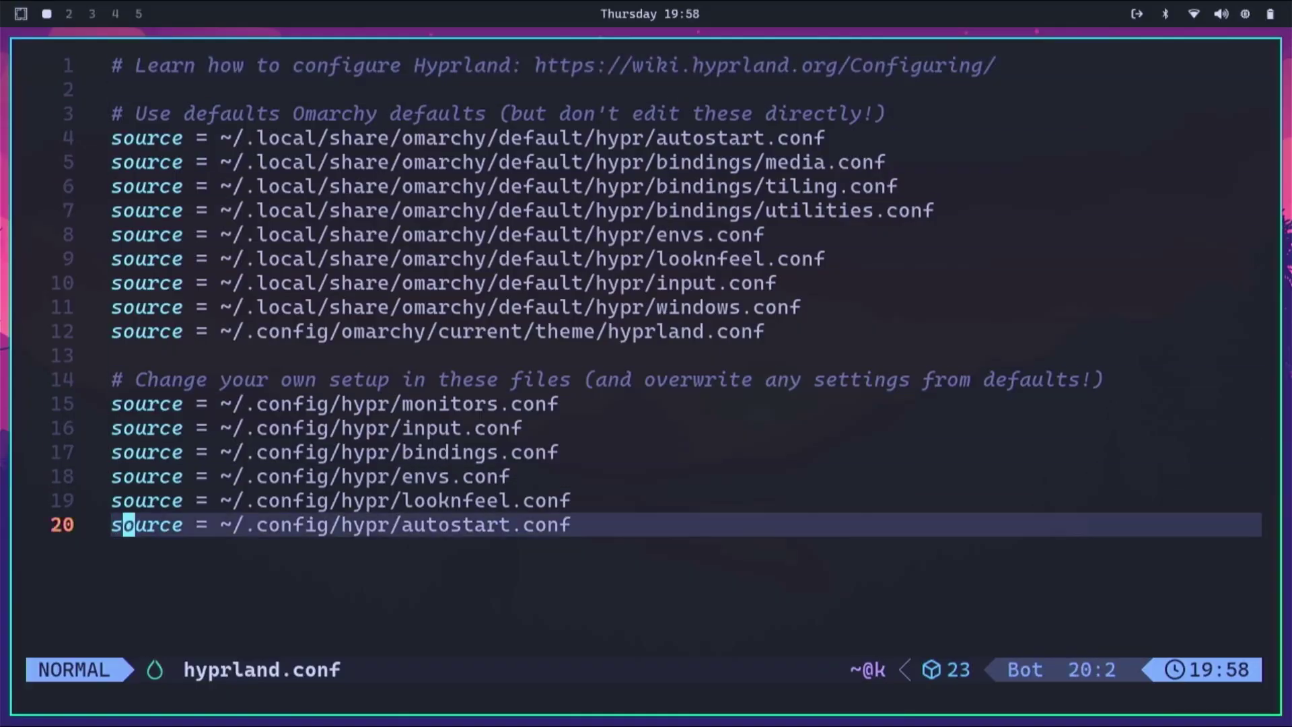
pyautogui.press('e')
pyautogui.press('e')
pyautogui.press('e')
pyautogui.press('e')
pyautogui.press('e')
pyautogui.press('e')
pyautogui.press('e')
pyautogui.press('e')
pyautogui.press('e')
pyautogui.press('e')
pyautogui.press('a')
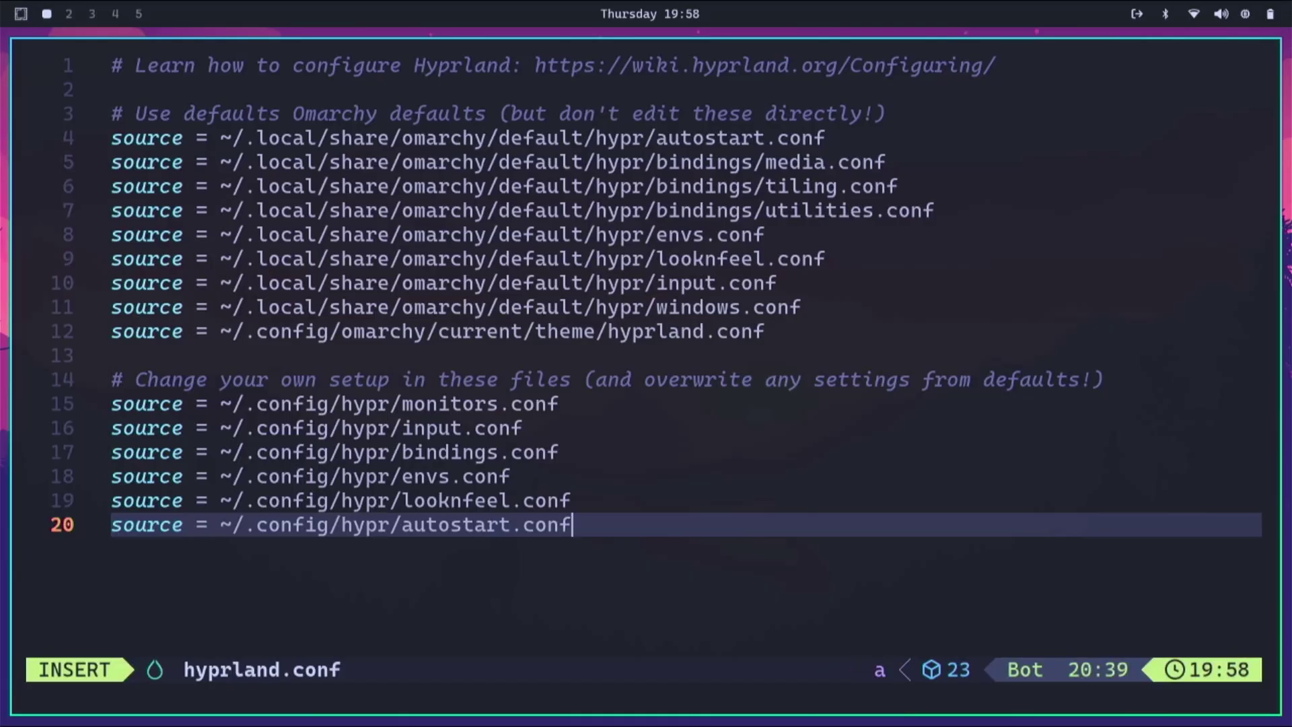
pyautogui.press('Return')
pyautogui.press('Return')
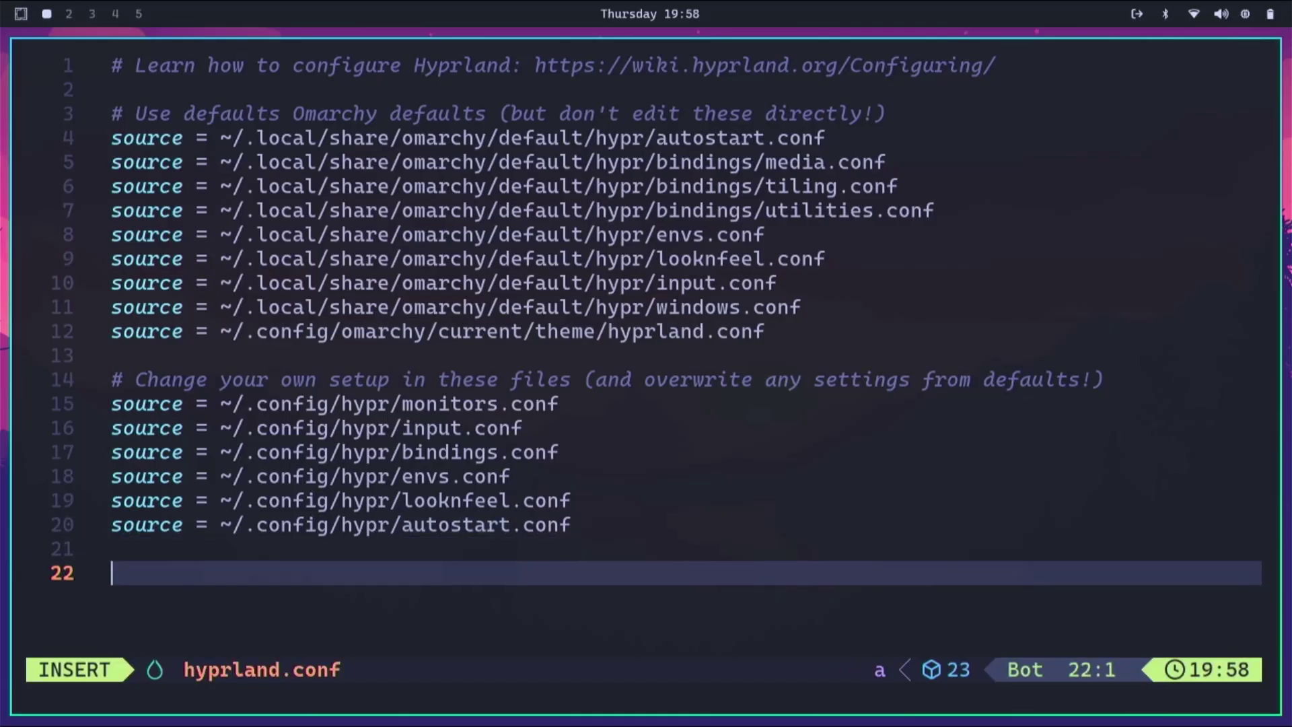
pyautogui.write('# Hyprscr')
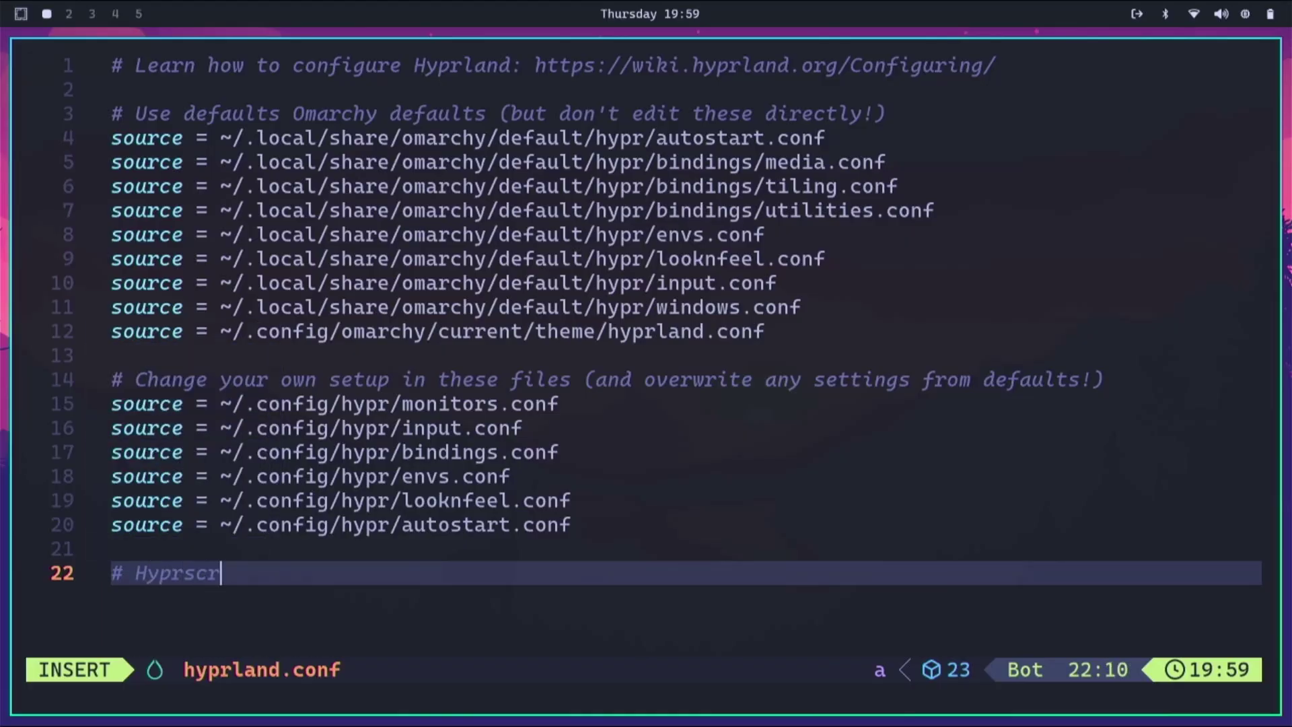
pyautogui.write('olling')
pyautogui.press('BackSpace')
pyautogui.press('Return')
# - Add the line source = ~/.config/hypr/hyprscrolling.conf below the Hyprscrolling comment
pyautogui.press('BackSpace')
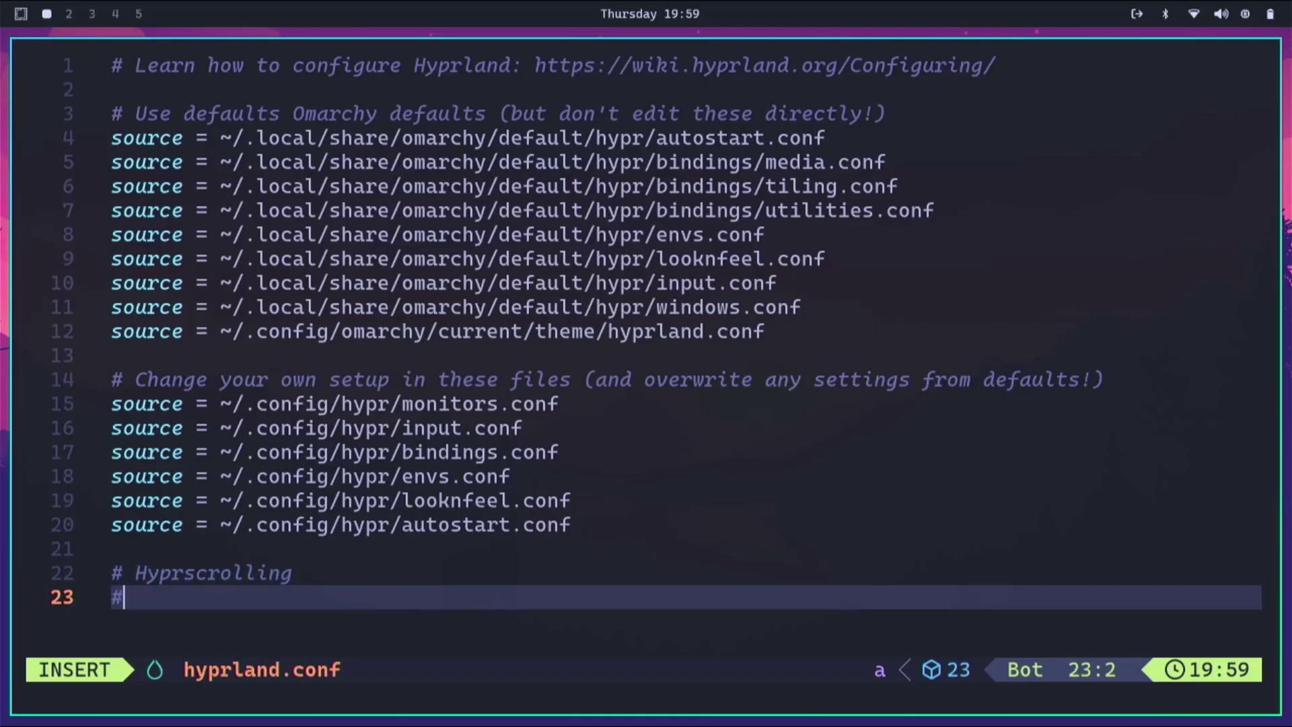
pyautogui.press('BackSpace')
pyautogui.write('source ')
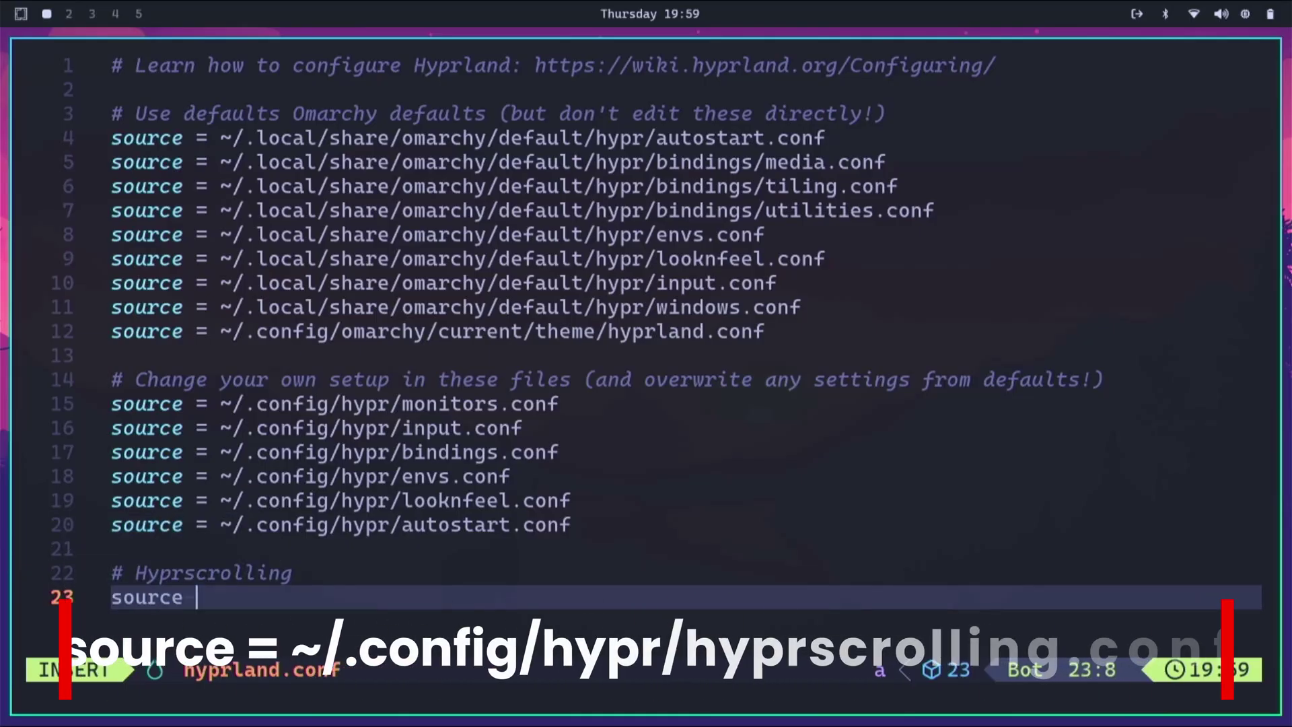
pyautogui.write('= ~/.config')
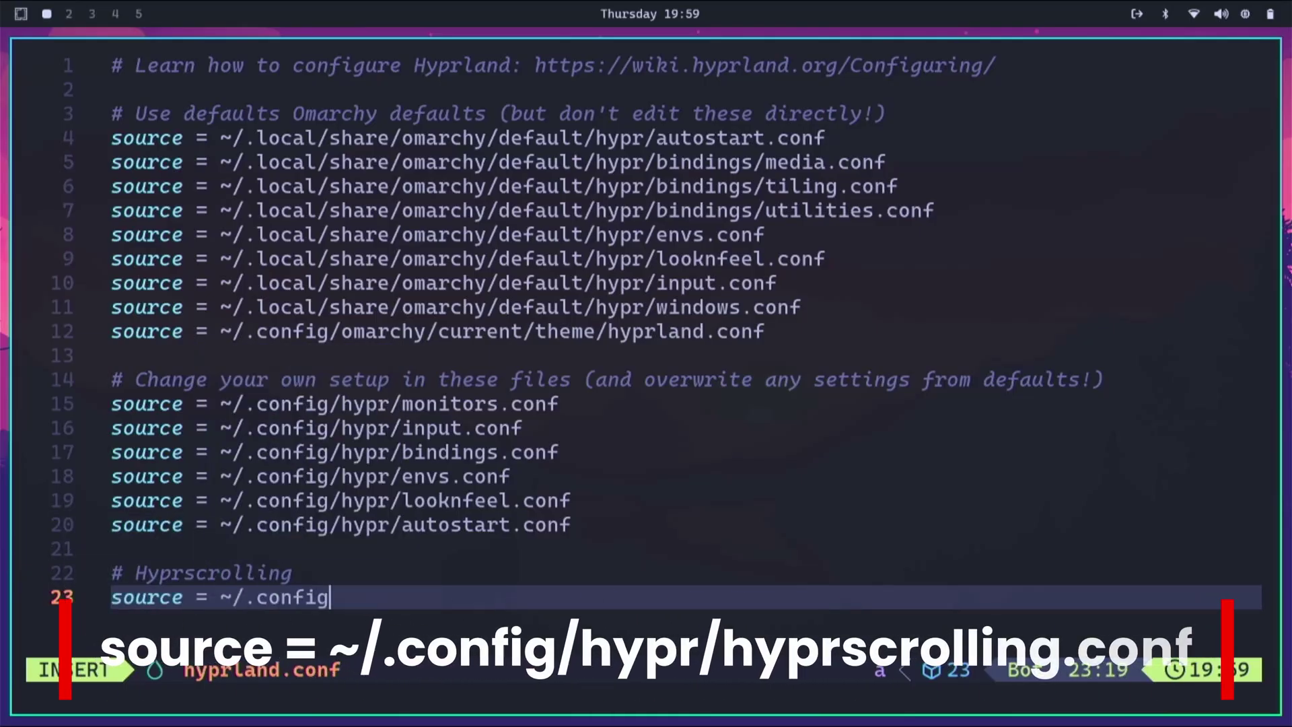
pyautogui.write('/hypr/')
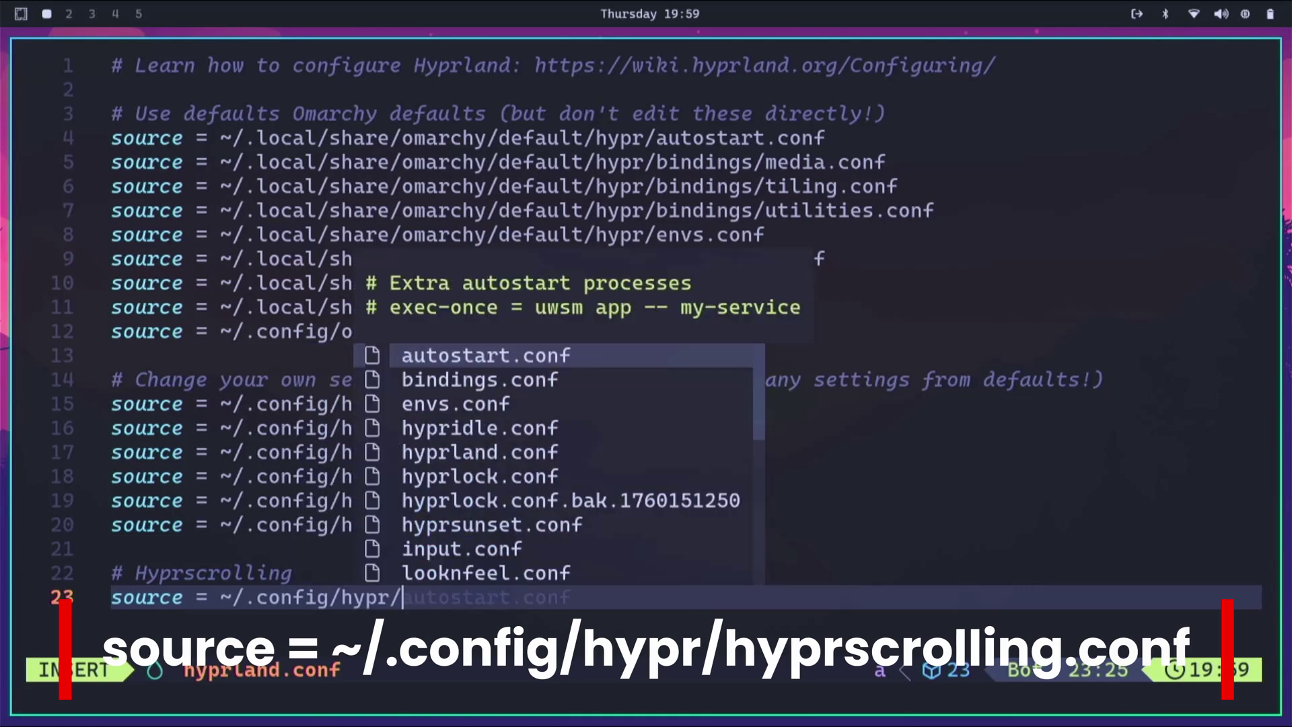
pyautogui.write('hyprscroll')
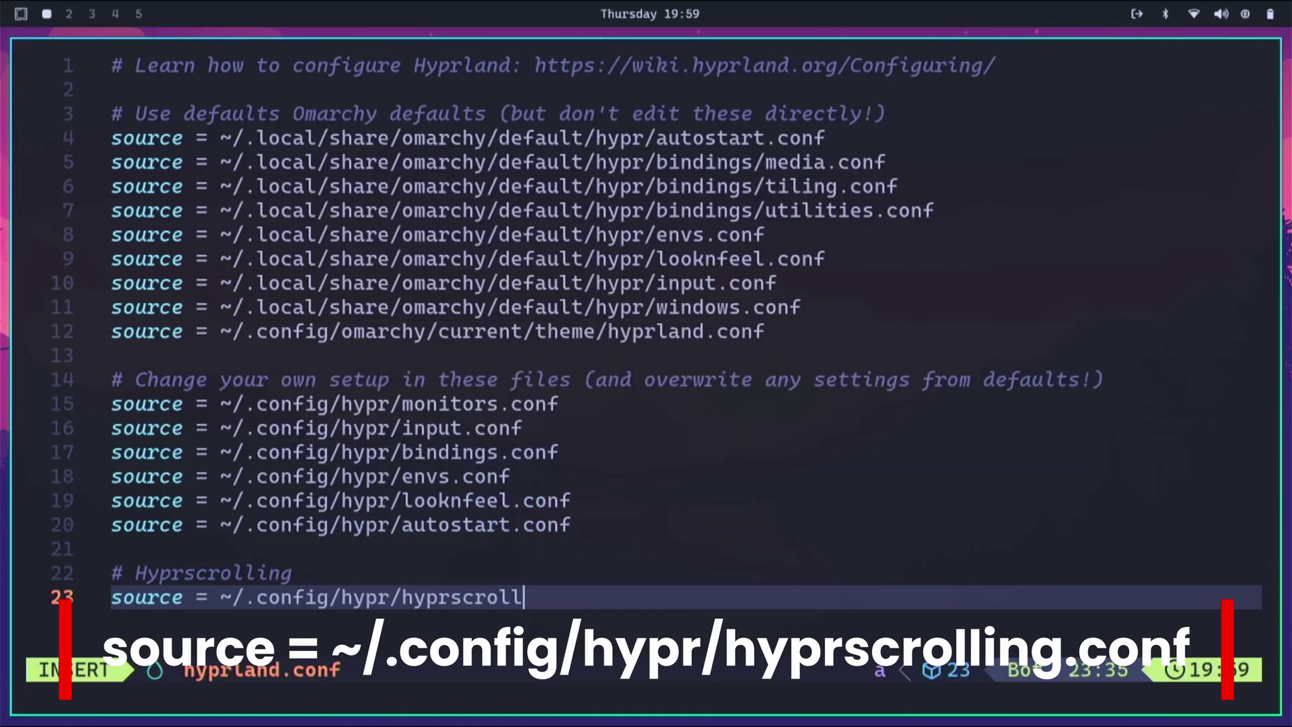
pyautogui.write('ing.conf')
pyautogui.press('Return')
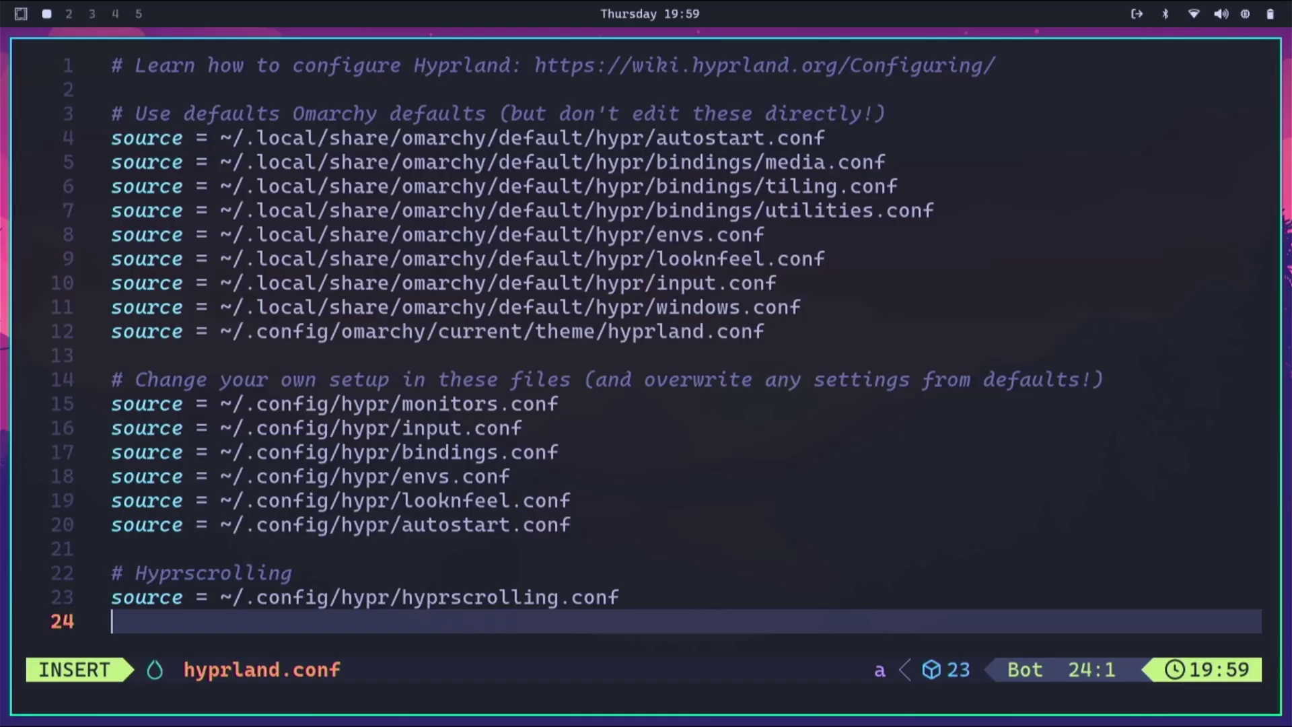
# - Save hyprland.conf, quit the editor and list the files in the .config/hypr folder
pyautogui.press('Escape')
pyautogui.write(':wq')
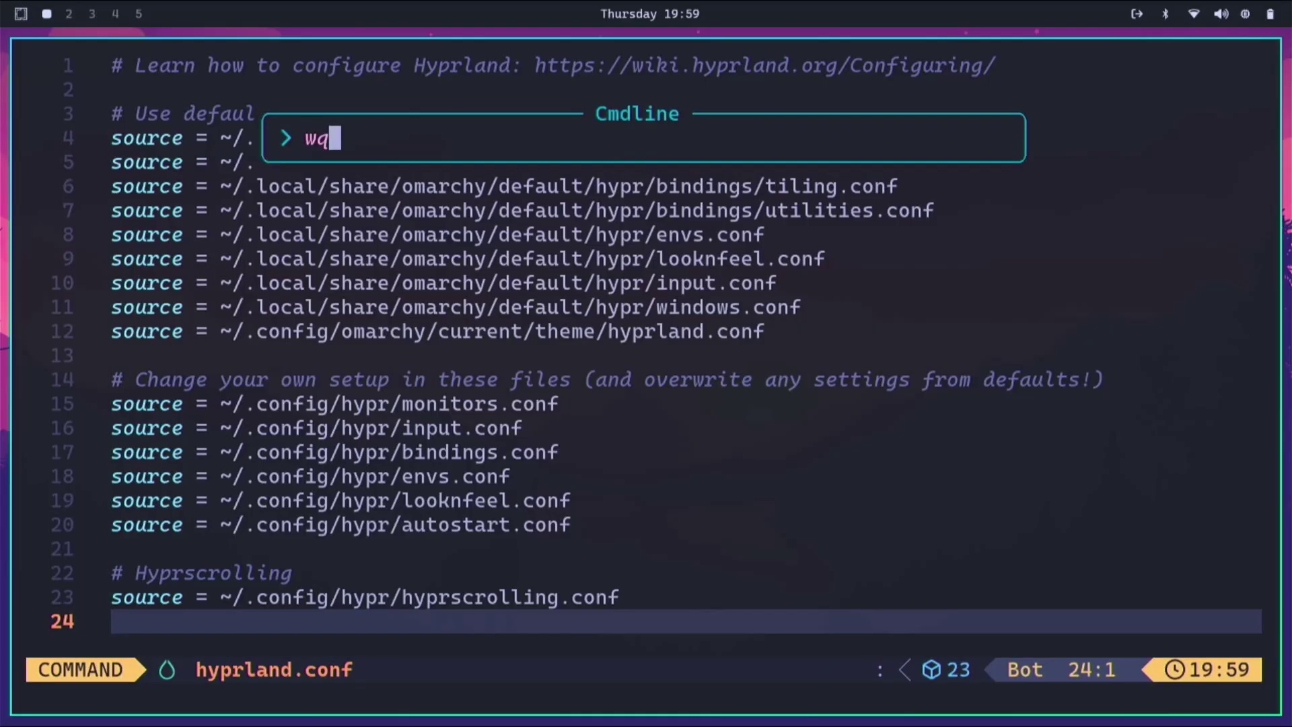
pyautogui.press('Return')
pyautogui.write('ls')
pyautogui.press('Return')
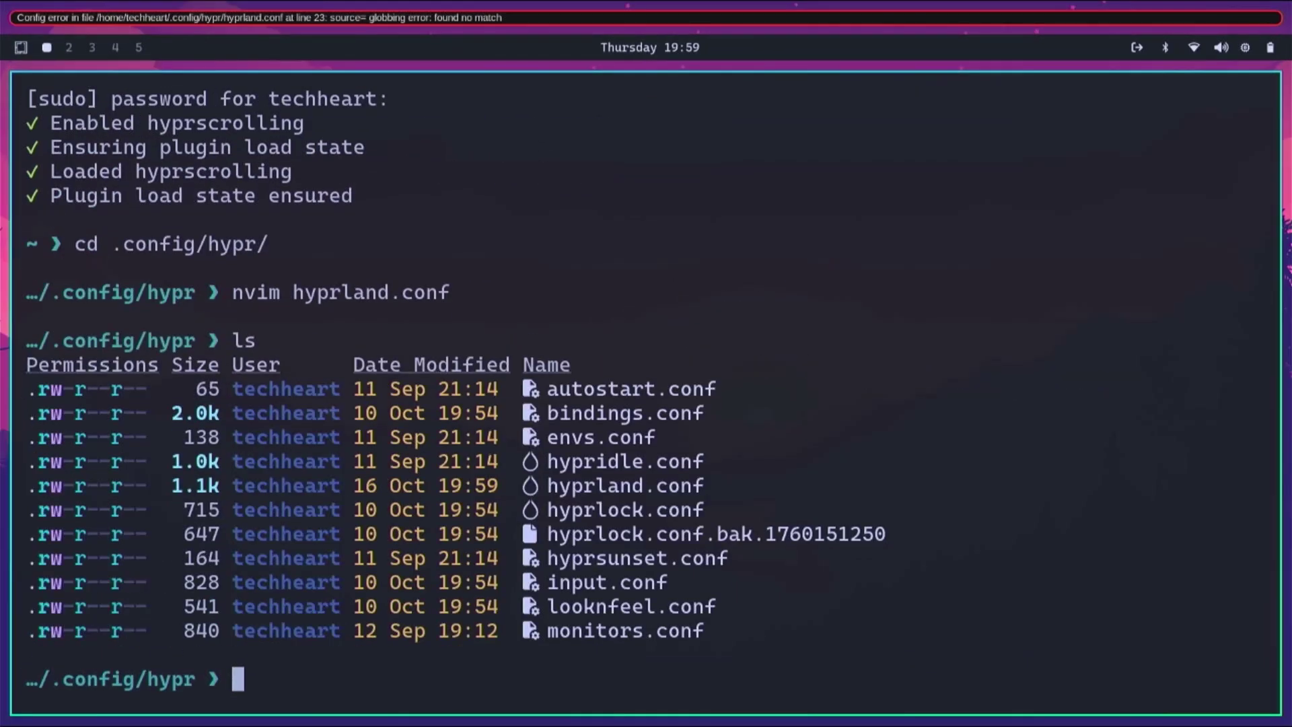
# - Open a new file named hyprscrolling.conf in nvim from the .config/hypr folder
pyautogui.write('nvim hypr')
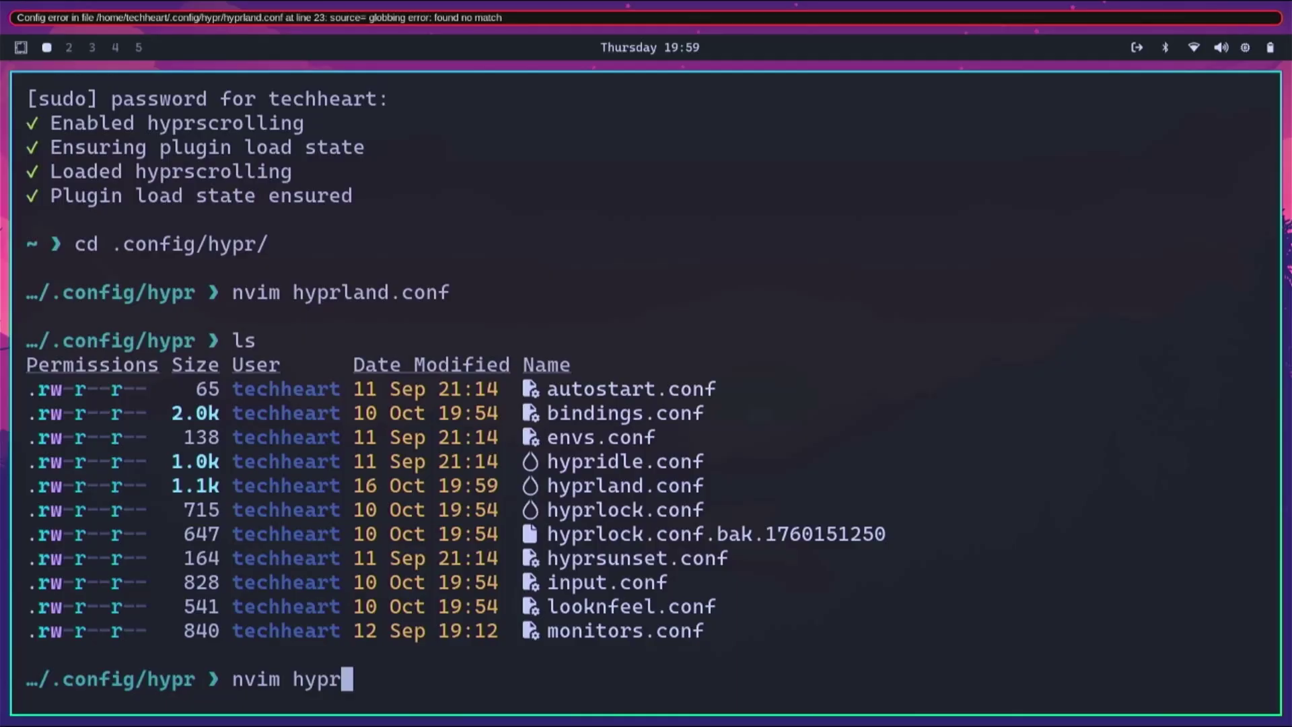
pyautogui.write('scrolling.conf')
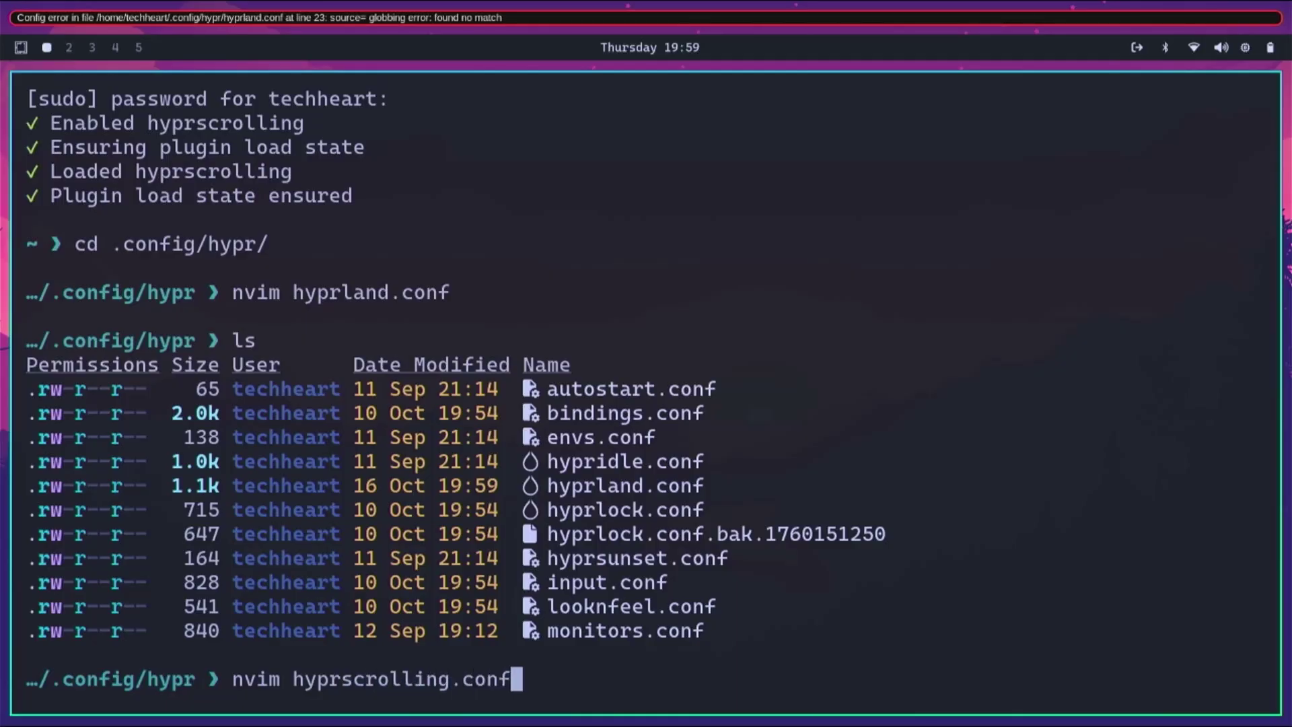
pyautogui.press('Return')
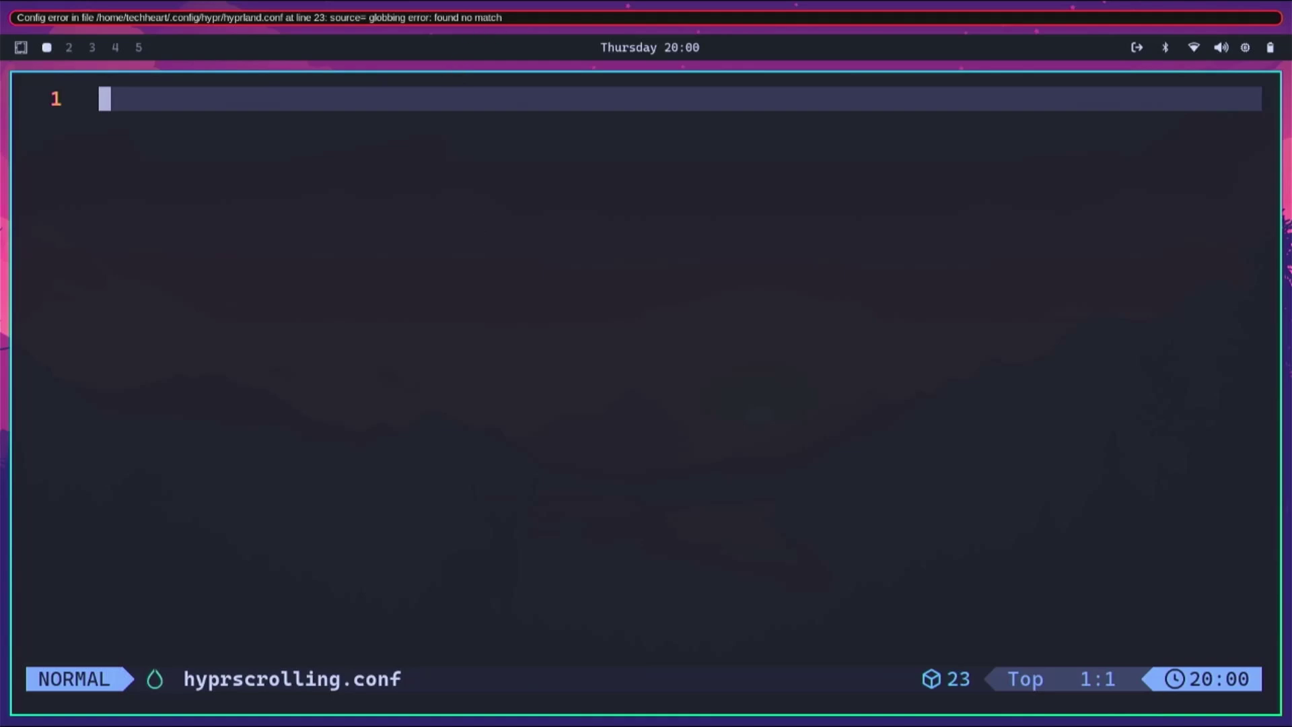
# - Launch LocalSend and set its theme to Dark
pyautogui.press('super+space')
pyautogui.write('local')
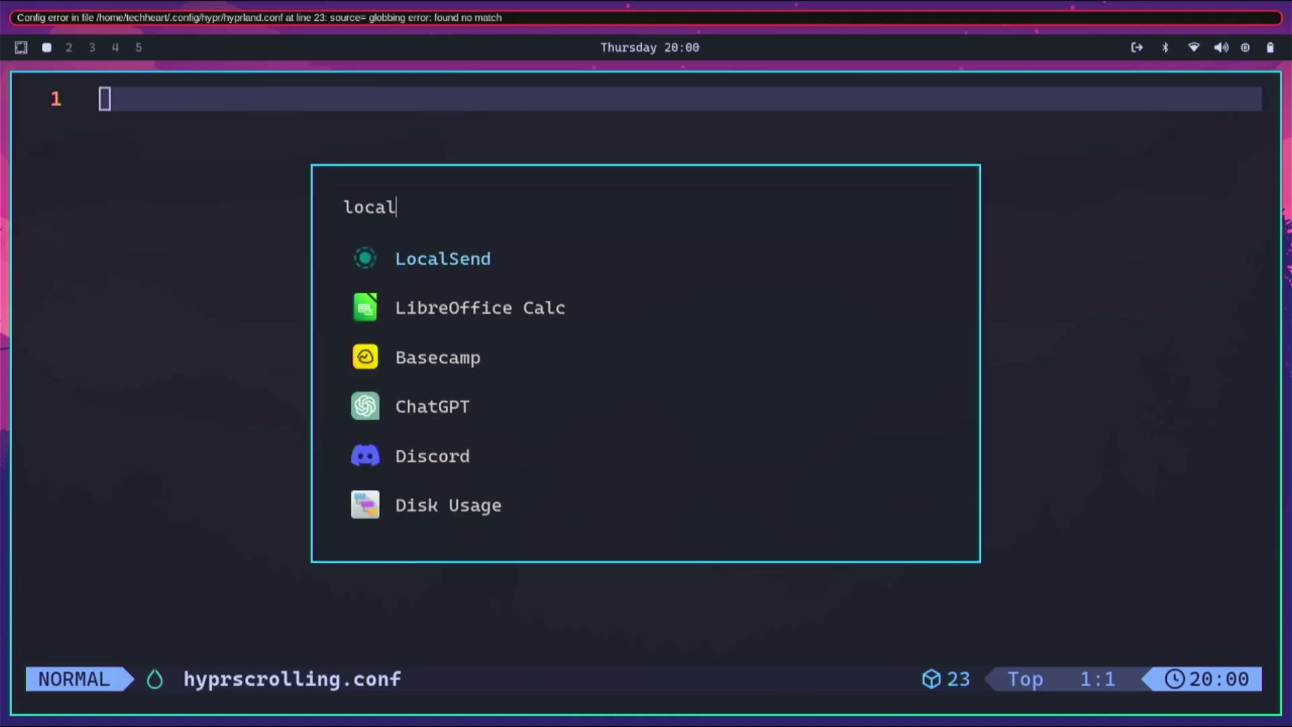
pyautogui.press('Return')
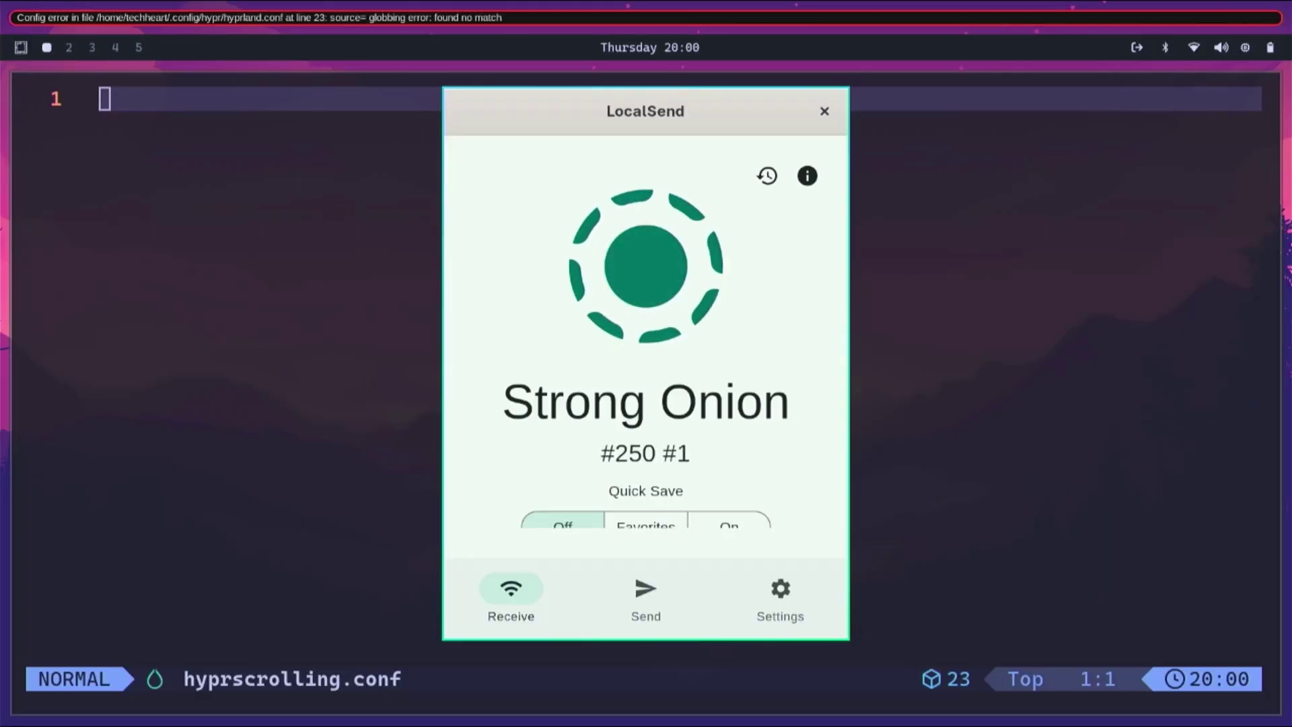
pyautogui.click(777, 595)
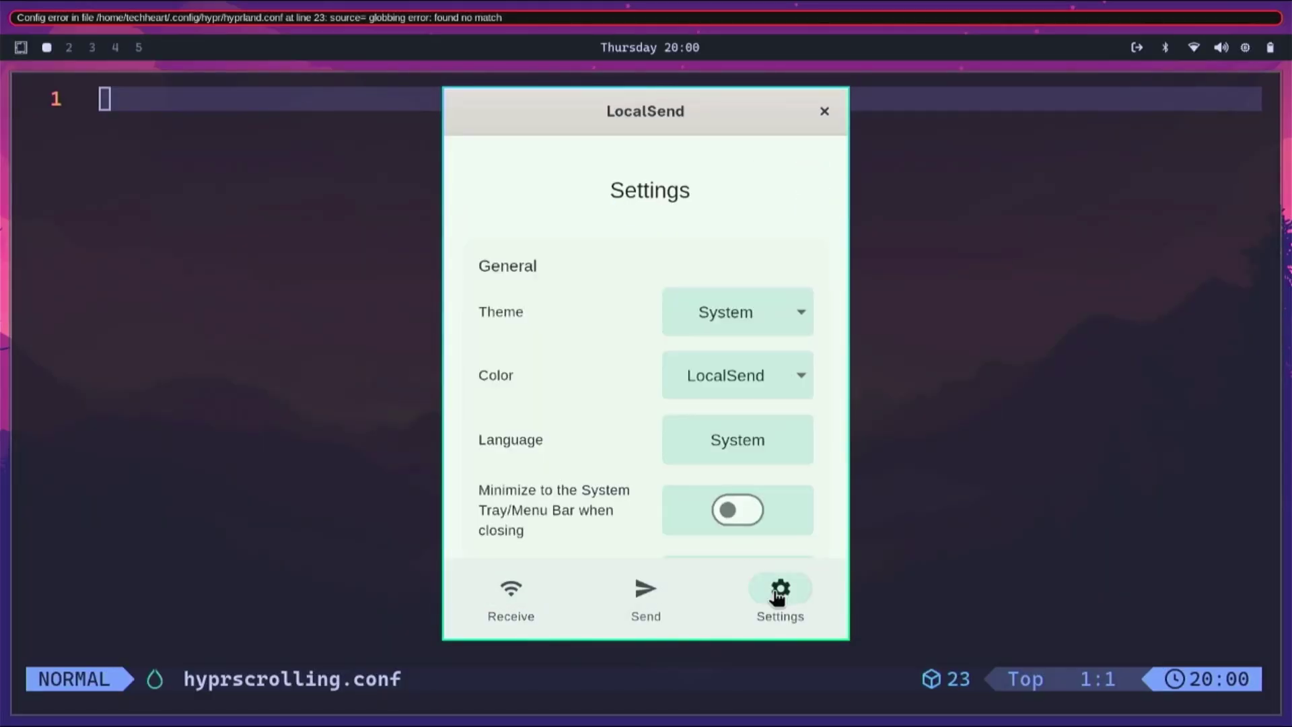
pyautogui.click(762, 332)
pyautogui.click(744, 407)
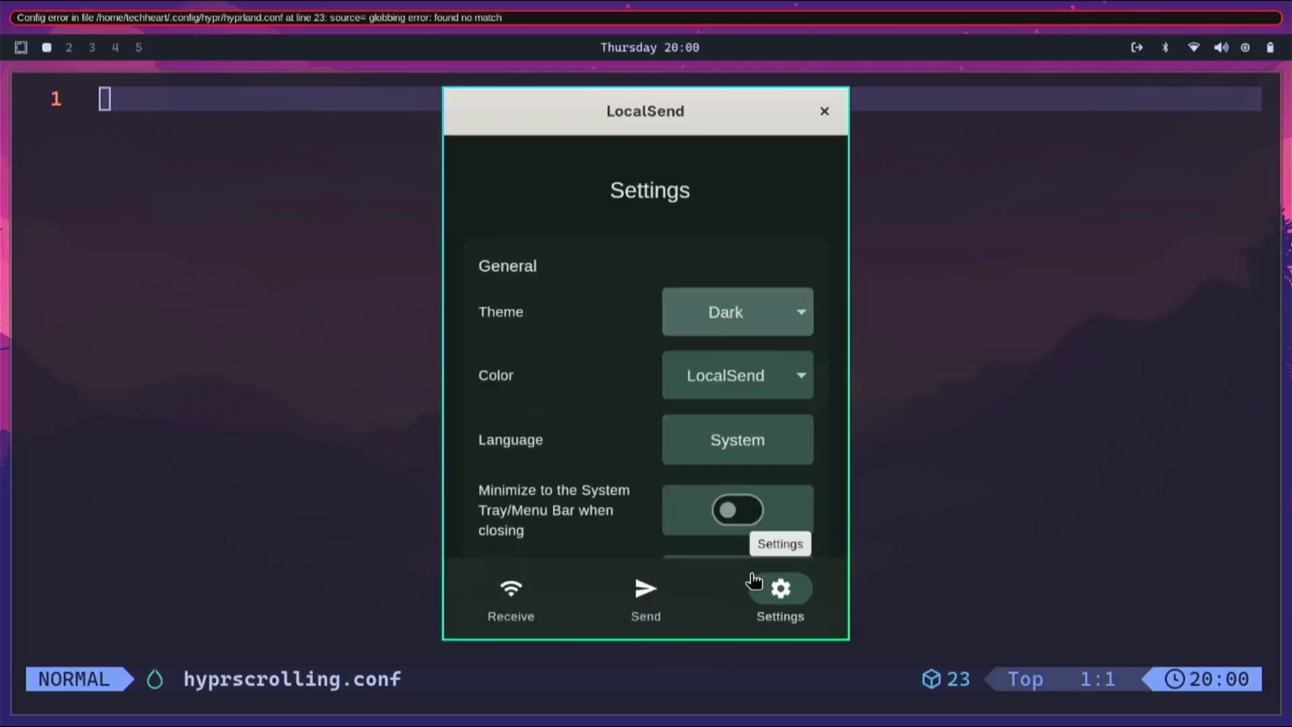
# - Copy the hyprscrolling configuration message received in LocalSend and paste it into the empty hyprscrolling.conf, closing LocalSend
pyautogui.click(510, 591)
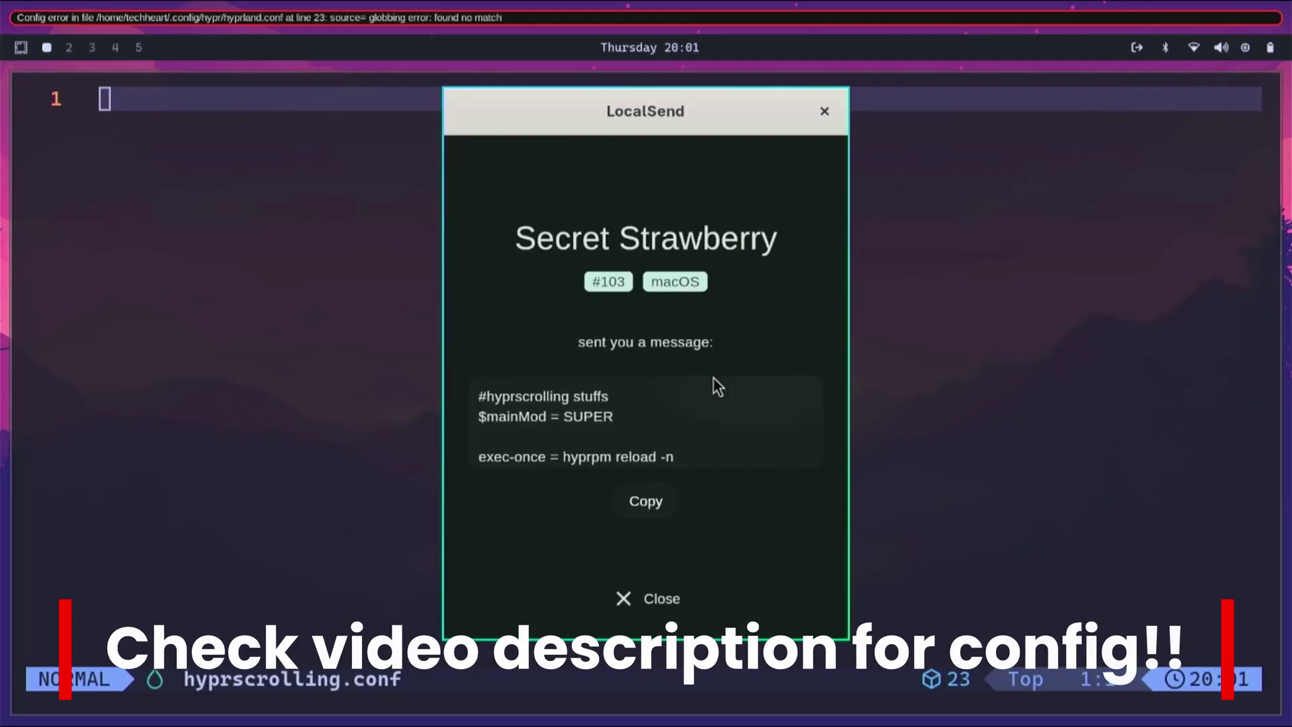
pyautogui.click(664, 505)
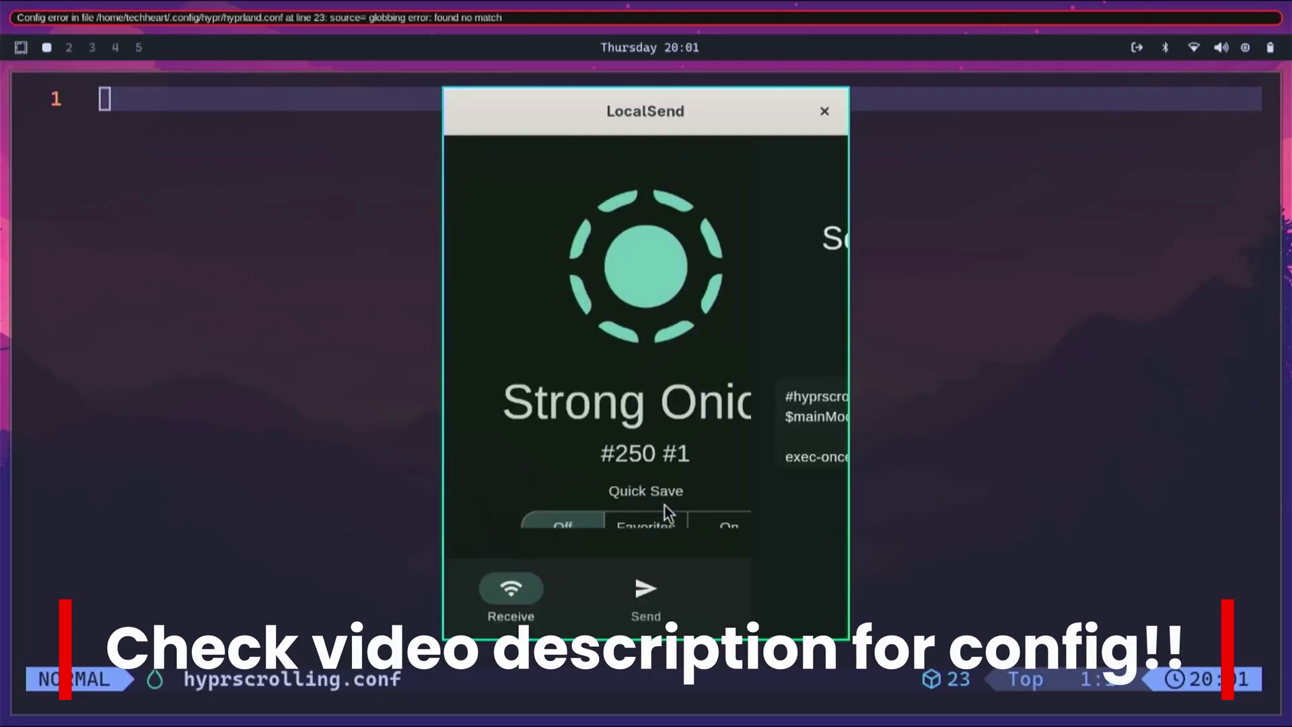
pyautogui.click(824, 111)
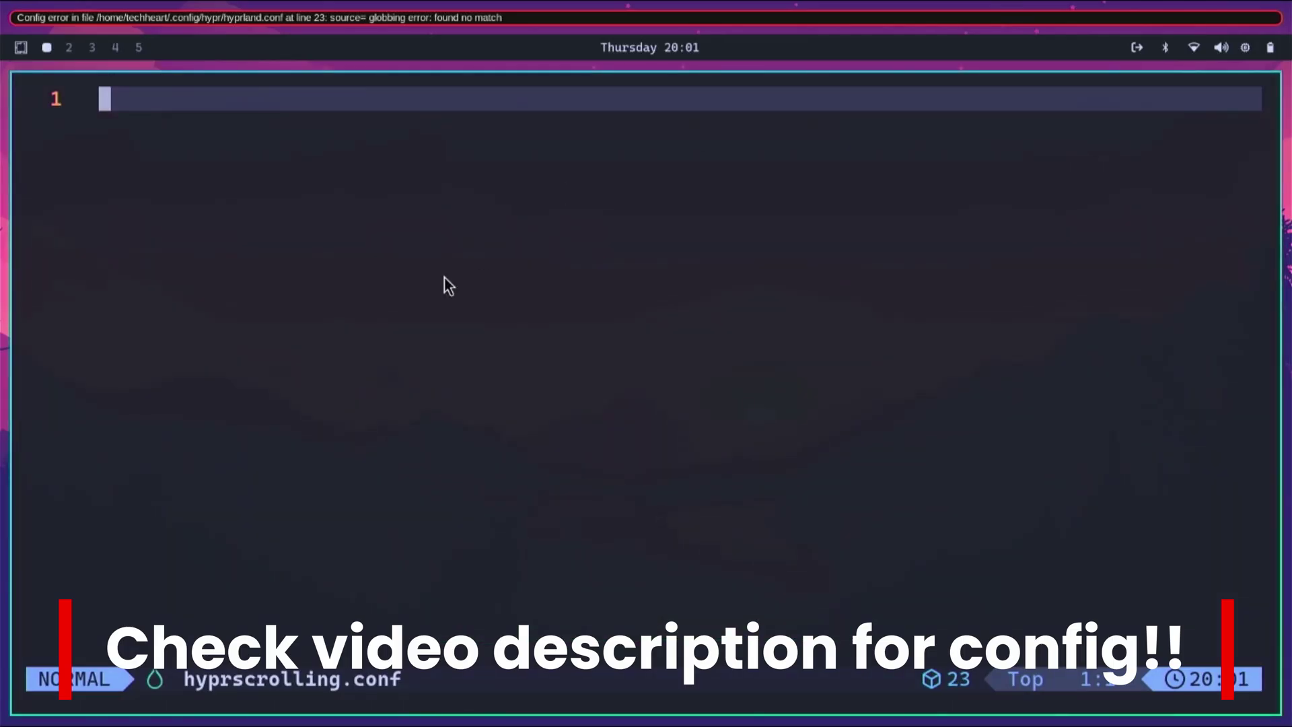
pyautogui.rightClick(291, 158)
pyautogui.click(304, 217)
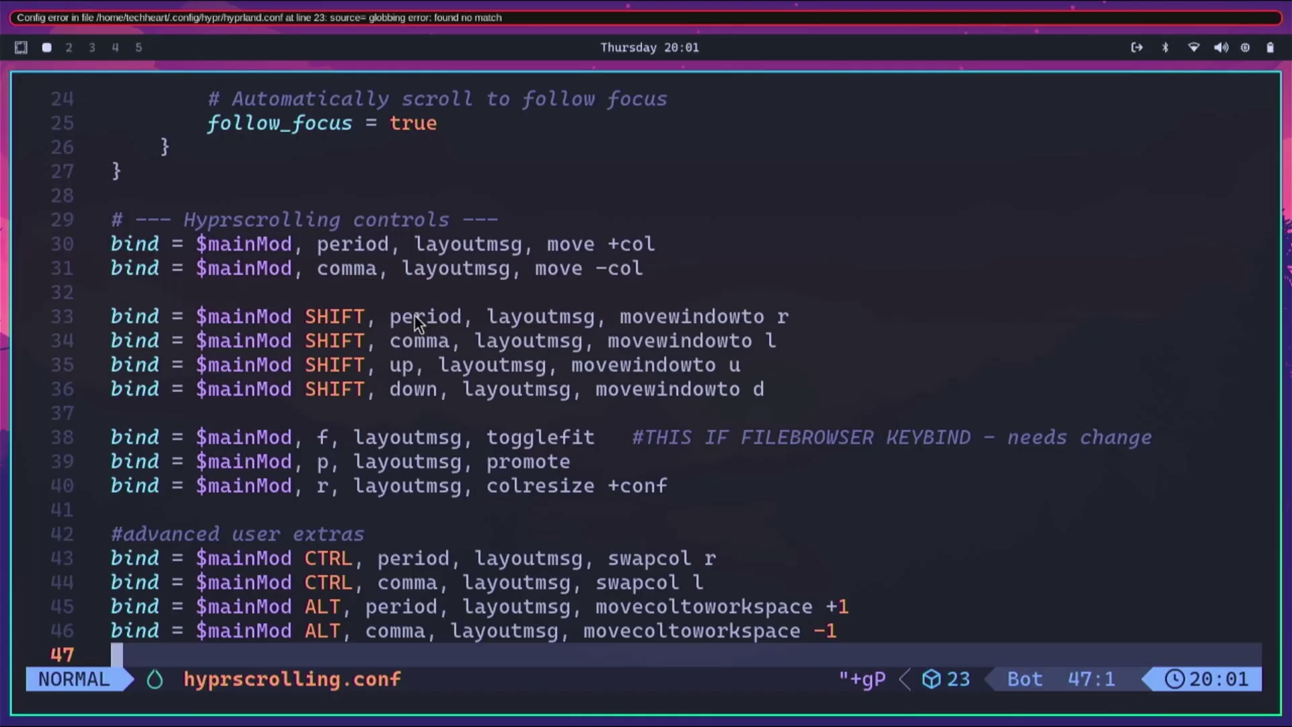
# - Look through the pasted hyprscrolling.conf from the advanced user keybinds back up to its first line
pyautogui.press('k')
pyautogui.press('k')
pyautogui.press('k')
pyautogui.press('k')
pyautogui.press('k')
pyautogui.press('k')
pyautogui.press('k')
pyautogui.press('k')
pyautogui.press('k')
pyautogui.press('k')
pyautogui.press('k')
pyautogui.press('k')
pyautogui.press('k')
pyautogui.press('k')
pyautogui.press('k')
pyautogui.press('k')
pyautogui.press('k')
pyautogui.press('k')
pyautogui.press('k')
pyautogui.press('k')
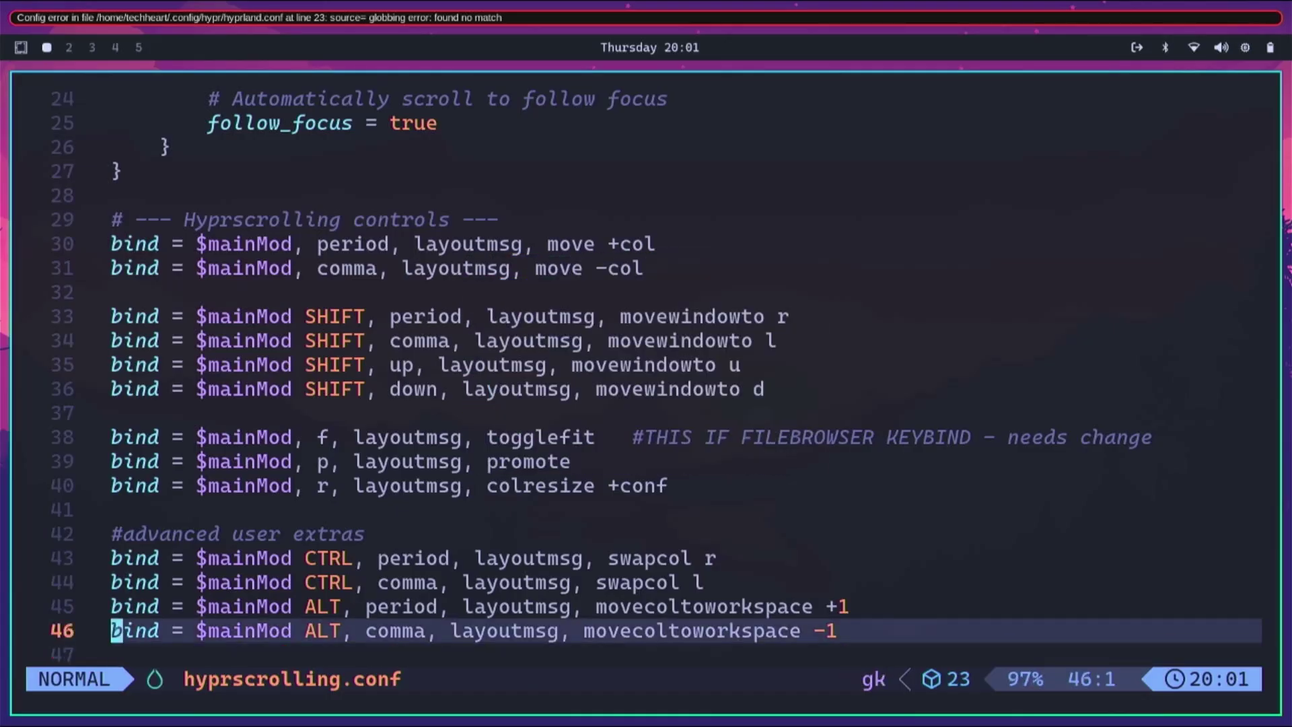
pyautogui.press('j')
pyautogui.press('j')
pyautogui.press('j')
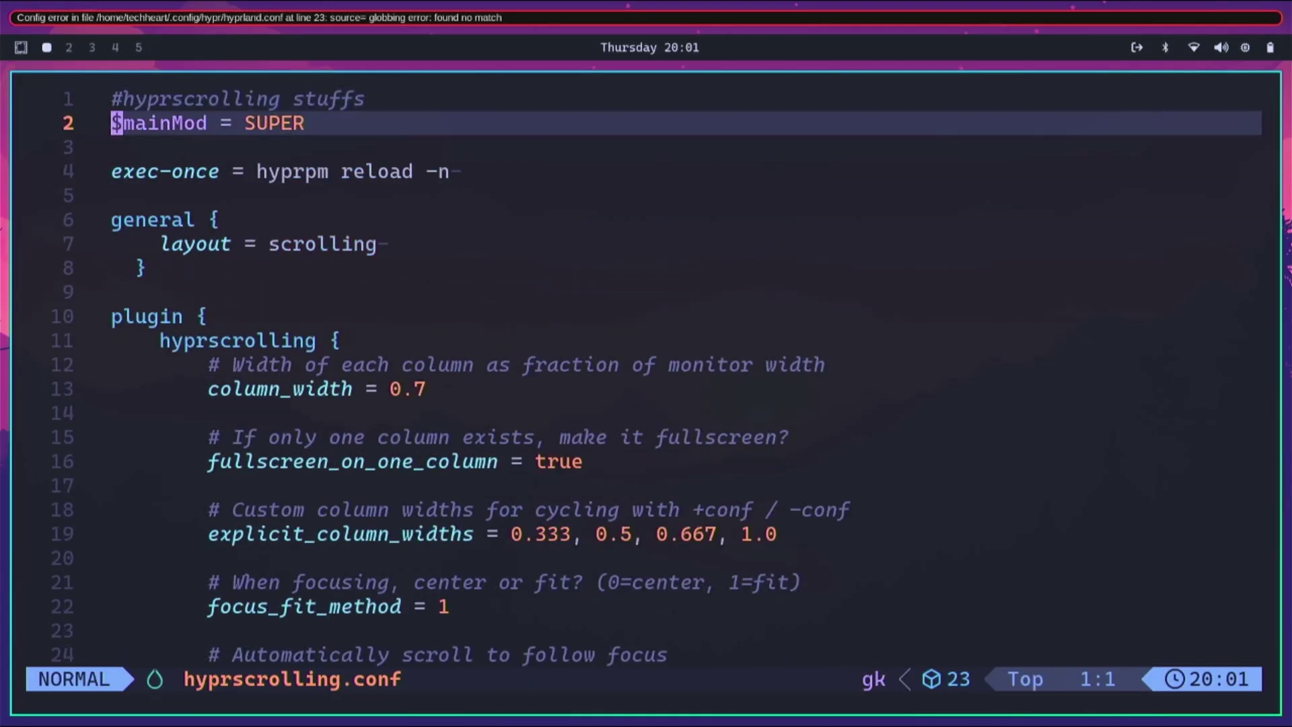
pyautogui.press('k')
pyautogui.press('k')
pyautogui.press('k')
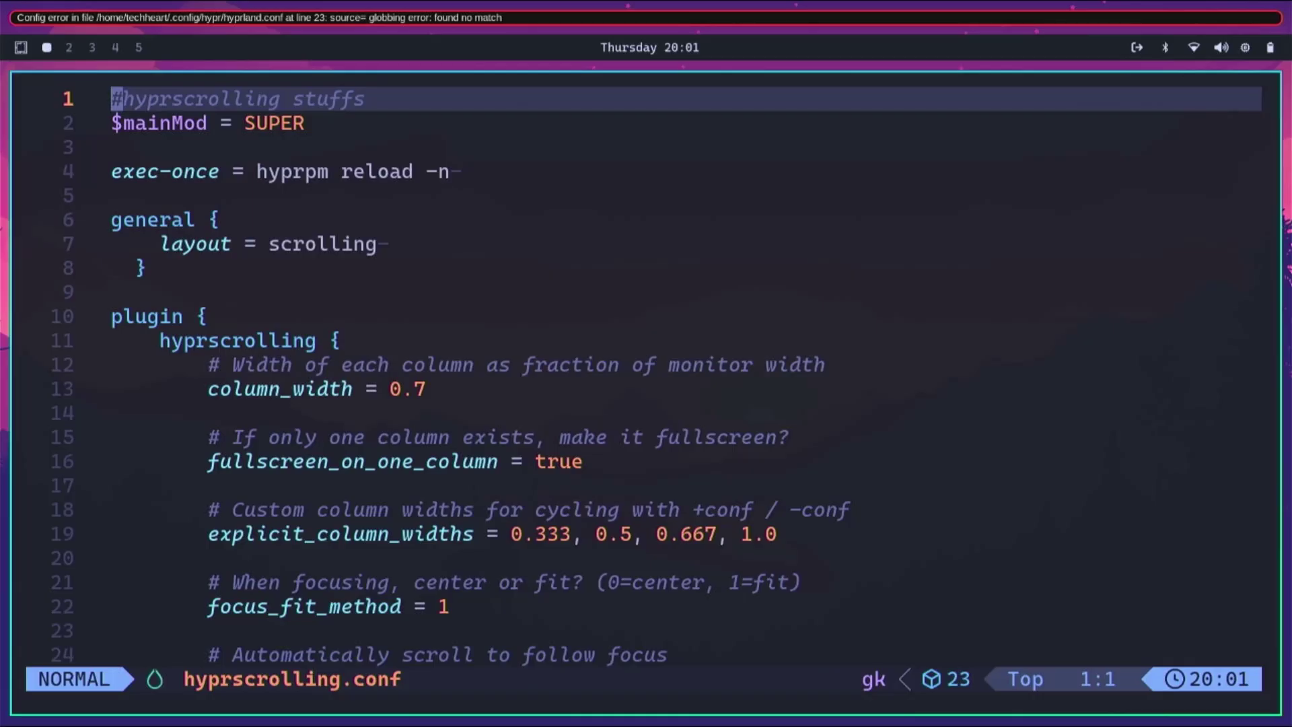
# - Examine the $mainMod definition and the exec-once line of hyprscrolling.conf
pyautogui.press('Down')
pyautogui.press('Right')
pyautogui.press('Right')
pyautogui.press('Right')
pyautogui.press('Right')
pyautogui.press('Right')
pyautogui.press('Right')
pyautogui.press('Right')
pyautogui.press('Right')
pyautogui.press('Right')
pyautogui.press('Right')
pyautogui.press('Right')
pyautogui.press('Right')
pyautogui.press('Right')
pyautogui.press('Right')
pyautogui.press('Right')
pyautogui.press('Left')
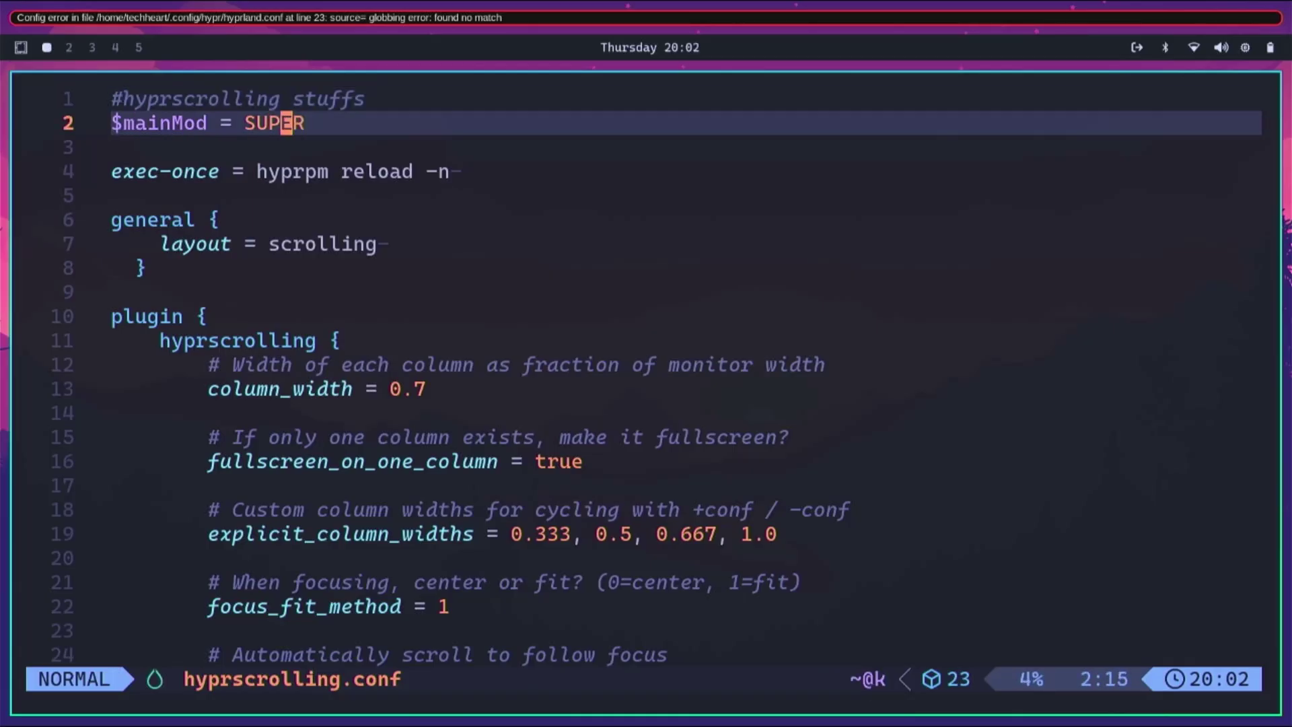
pyautogui.press('Left')
pyautogui.press('Left')
pyautogui.press('Left')
pyautogui.press('Left')
pyautogui.press('Left')
pyautogui.press('Left')
pyautogui.press('Left')
pyautogui.press('Left')
pyautogui.press('Left')
pyautogui.press('Left')
pyautogui.press('Left')
pyautogui.press('Left')
pyautogui.press('Left')
pyautogui.press('Left')
pyautogui.press('Down')
pyautogui.press('Down')
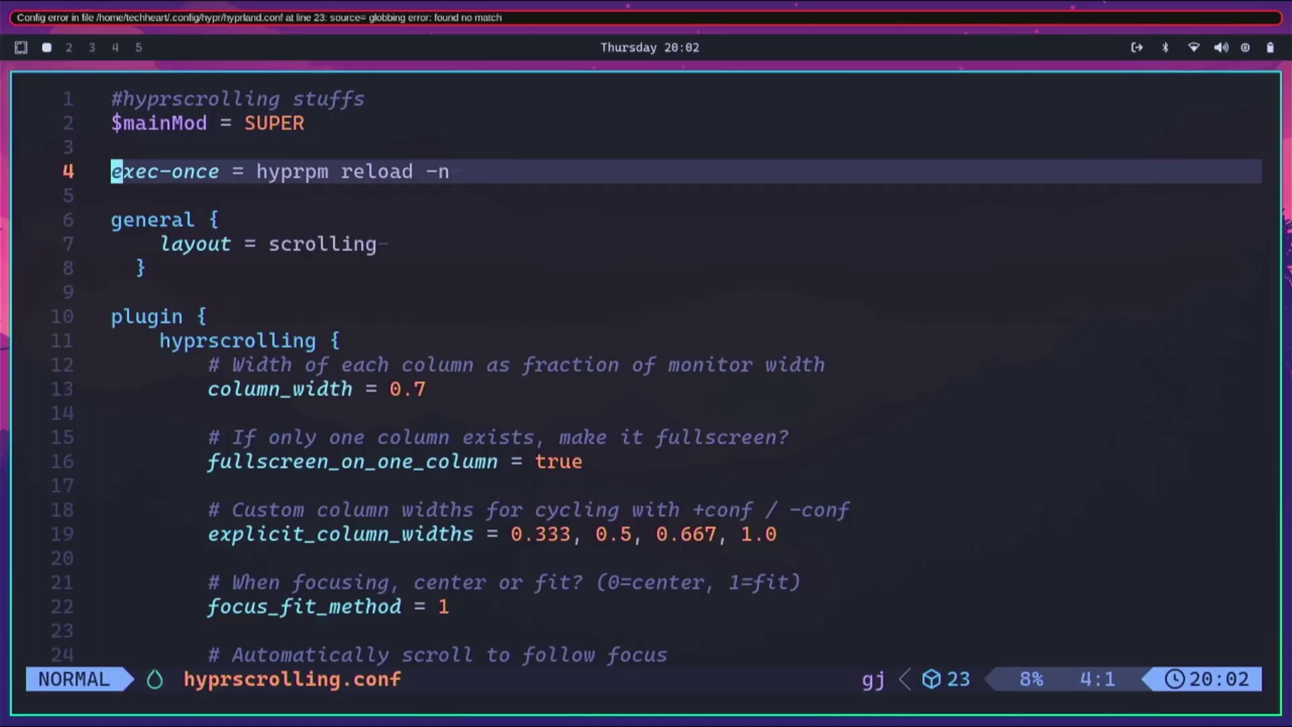
# - Examine the hyprpm reload -n command on the exec-once line of hyprscrolling.conf
pyautogui.press('Right')
pyautogui.press('Right')
pyautogui.press('Right')
pyautogui.press('Right')
pyautogui.press('Right')
pyautogui.press('Right')
pyautogui.press('Right')
pyautogui.press('Right')
pyautogui.press('Right')
pyautogui.press('Right')
pyautogui.press('Right')
pyautogui.press('Right')
pyautogui.press('Right')
pyautogui.press('Right')
pyautogui.press('Right')
pyautogui.press('Right')
pyautogui.press('Right')
pyautogui.press('Right')
pyautogui.press('Right')
pyautogui.press('Right')
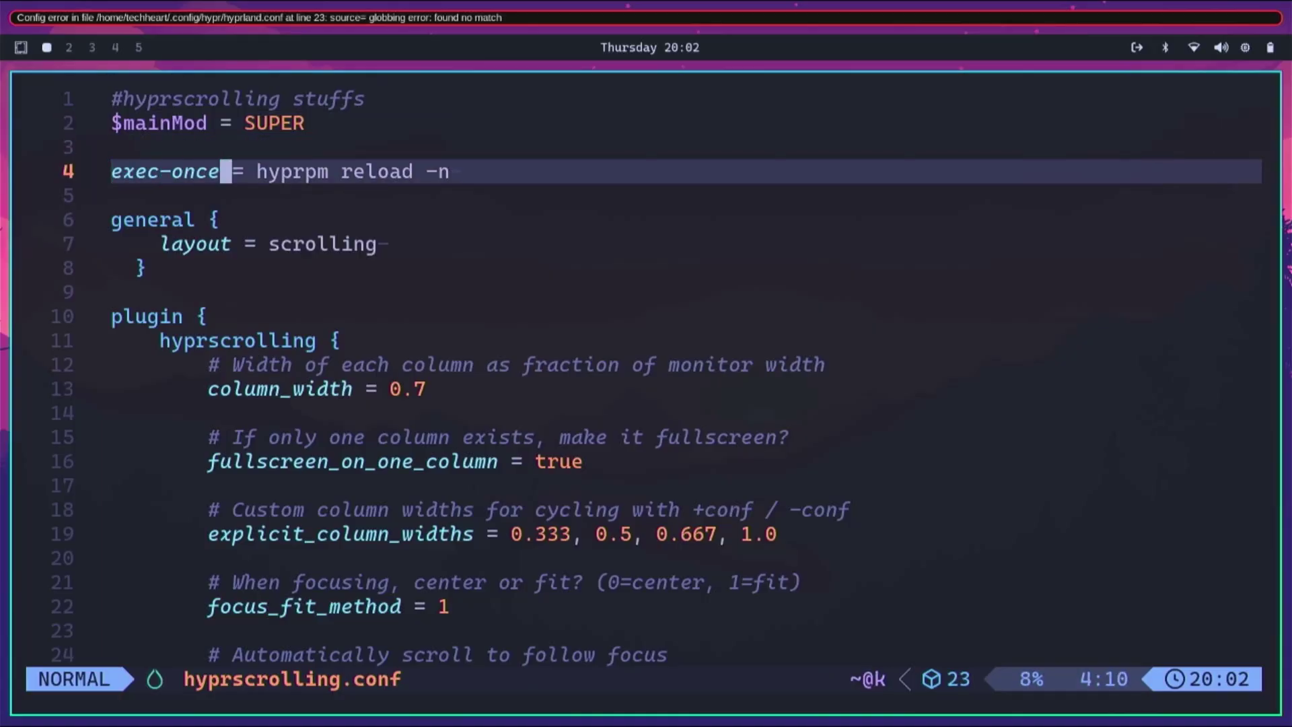
pyautogui.press('Left')
pyautogui.press('Left')
pyautogui.press('Left')
pyautogui.press('Left')
pyautogui.press('Left')
pyautogui.press('Left')
pyautogui.press('Left')
pyautogui.press('Left')
pyautogui.press('Left')
pyautogui.press('Left')
pyautogui.press('Left')
pyautogui.press('Left')
pyautogui.press('Left')
pyautogui.press('Left')
pyautogui.press('Left')
pyautogui.press('Left')
pyautogui.press('Left')
pyautogui.press('Left')
pyautogui.press('Left')
pyautogui.press('Left')
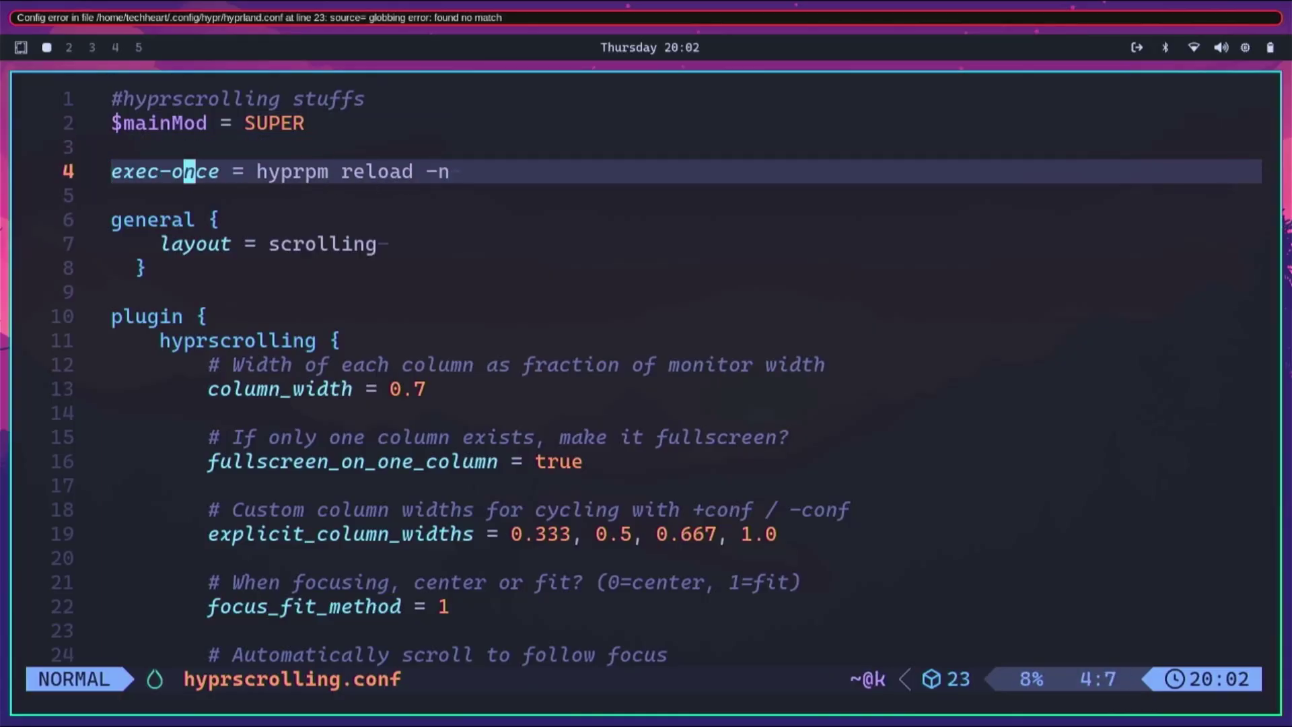
pyautogui.press('Right')
pyautogui.press('Right')
pyautogui.press('Right')
pyautogui.press('Right')
pyautogui.press('Right')
pyautogui.press('Right')
pyautogui.press('Right')
pyautogui.press('Right')
pyautogui.press('Right')
pyautogui.press('Right')
pyautogui.press('Right')
pyautogui.press('Right')
pyautogui.press('Right')
pyautogui.press('Right')
pyautogui.press('Right')
pyautogui.press('Right')
pyautogui.press('Right')
pyautogui.press('Right')
pyautogui.press('Right')
pyautogui.press('Right')
pyautogui.press('Right')
pyautogui.press('Right')
pyautogui.press('Right')
pyautogui.press('Right')
pyautogui.press('Right')
pyautogui.press('Right')
pyautogui.press('Right')
pyautogui.press('Left')
pyautogui.press('Left')
pyautogui.press('Left')
pyautogui.press('Left')
pyautogui.press('Left')
pyautogui.press('Left')
pyautogui.press('Left')
pyautogui.press('Left')
pyautogui.press('Left')
pyautogui.press('Left')
pyautogui.press('Left')
pyautogui.press('Left')
pyautogui.press('Left')
pyautogui.press('Left')
pyautogui.press('Left')
pyautogui.press('Left')
pyautogui.press('Left')
pyautogui.press('Left')
pyautogui.press('Left')
pyautogui.press('Left')
pyautogui.press('Left')
# - Examine the layout setting in the general block of hyprscrolling.conf
pyautogui.press('Down')
pyautogui.press('Down')
pyautogui.press('Down')
pyautogui.press('Right')
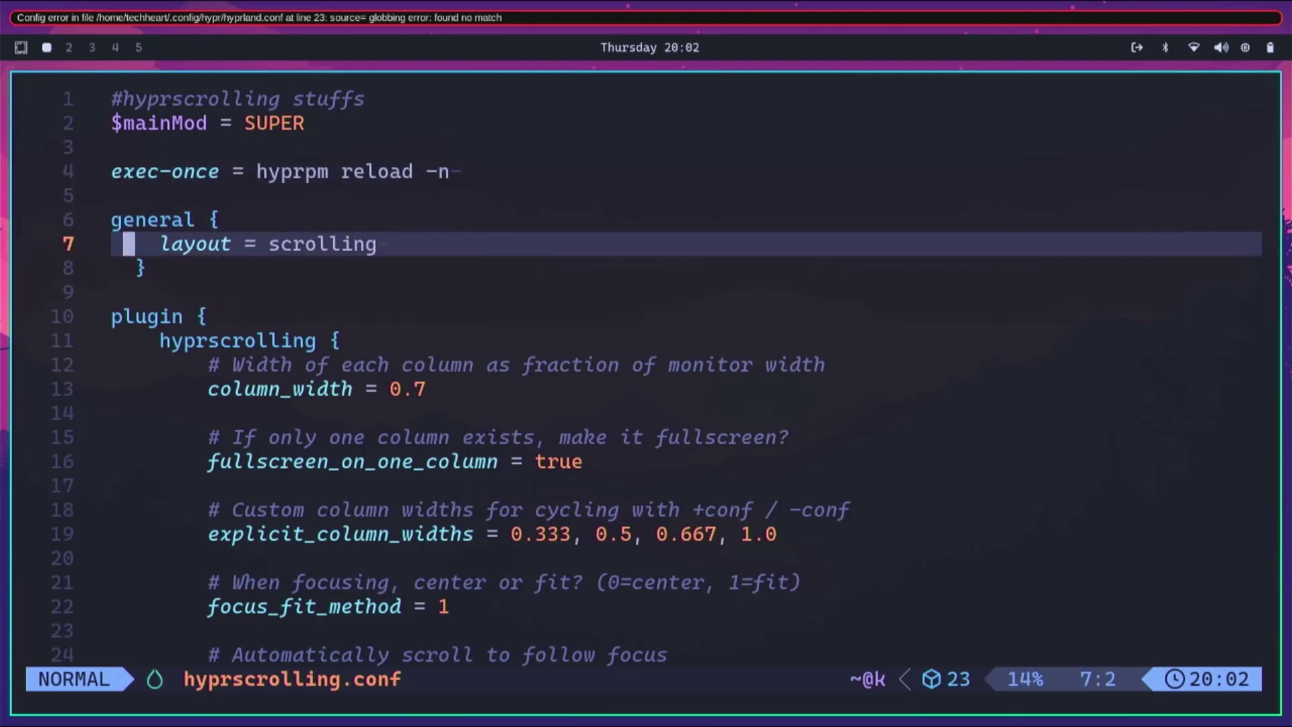
pyautogui.press('Right')
pyautogui.press('Right')
pyautogui.press('Right')
pyautogui.press('Right')
pyautogui.press('Right')
pyautogui.press('Right')
pyautogui.press('Right')
pyautogui.press('Right')
pyautogui.press('Right')
pyautogui.press('Right')
pyautogui.press('Right')
pyautogui.press('Right')
pyautogui.press('Right')
pyautogui.press('Right')
pyautogui.press('Right')
pyautogui.press('Right')
pyautogui.press('Right')
pyautogui.press('Right')
pyautogui.press('Right')
pyautogui.press('Right')
pyautogui.press('Left')
pyautogui.press('Left')
pyautogui.press('Left')
pyautogui.press('Left')
pyautogui.press('Left')
pyautogui.press('Left')
pyautogui.press('Left')
pyautogui.press('Left')
pyautogui.press('Left')
pyautogui.press('Left')
pyautogui.press('Left')
pyautogui.press('Left')
pyautogui.press('Left')
pyautogui.press('Left')
pyautogui.press('Left')
pyautogui.press('Left')
pyautogui.press('Left')
pyautogui.press('Left')
pyautogui.press('Left')
pyautogui.press('Left')
# - Look through the hyprscrolling plugin block, from the column width setting down to the follow-focus option
pyautogui.press('j')
pyautogui.press('j')
pyautogui.press('j')
pyautogui.press('j')
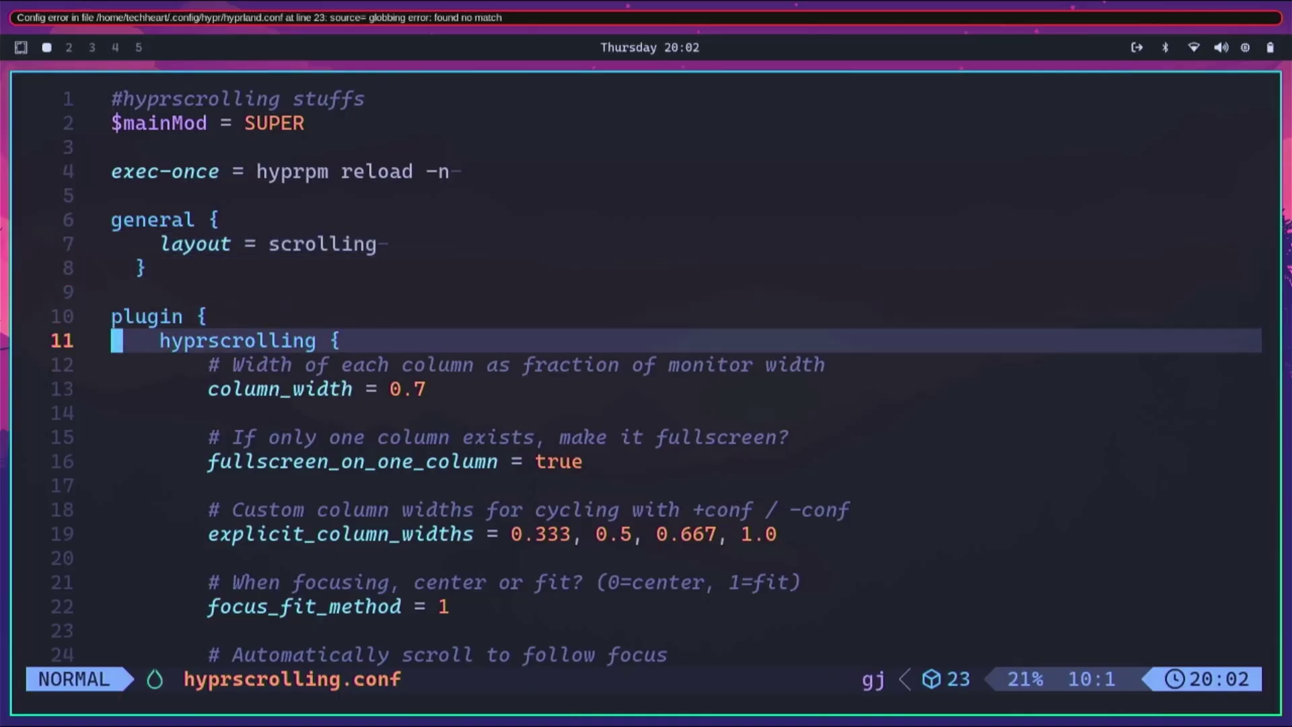
pyautogui.press('k')
pyautogui.press('j')
pyautogui.press('j')
pyautogui.press('j')
pyautogui.press('j')
pyautogui.press('j')
pyautogui.press('j')
pyautogui.press('j')
pyautogui.press('j')
pyautogui.press('j')
pyautogui.press('j')
pyautogui.press('j')
pyautogui.press('j')
pyautogui.press('j')
pyautogui.press('j')
pyautogui.press('j')
pyautogui.press('j')
pyautogui.press('j')
pyautogui.press('j')
pyautogui.press('j')
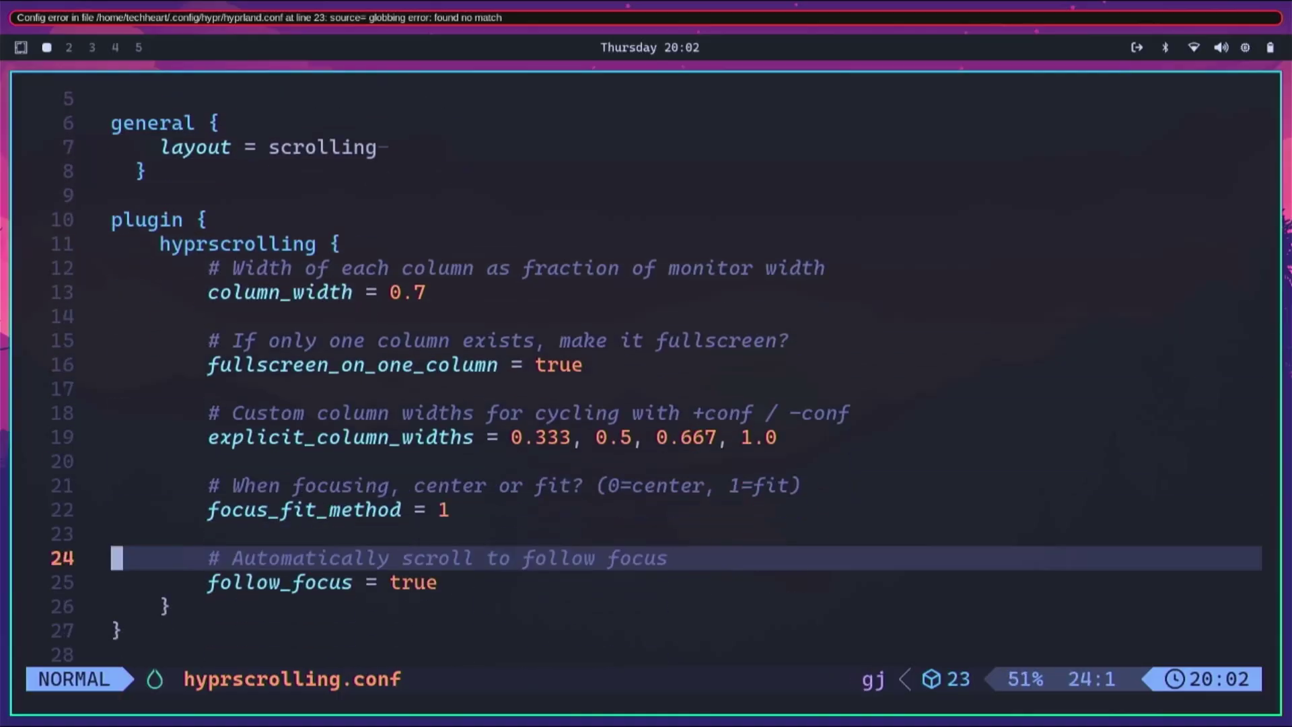
# - Go back up through the plugin block of hyprscrolling.conf to the comment above the column width setting
pyautogui.press('k')
pyautogui.press('k')
pyautogui.press('k')
pyautogui.press('k')
pyautogui.press('k')
pyautogui.press('k')
pyautogui.press('k')
pyautogui.press('k')
pyautogui.press('k')
pyautogui.press('k')
pyautogui.press('k')
pyautogui.press('k')
pyautogui.press('k')
pyautogui.press('k')
pyautogui.press('k')
pyautogui.press('k')
pyautogui.press('k')
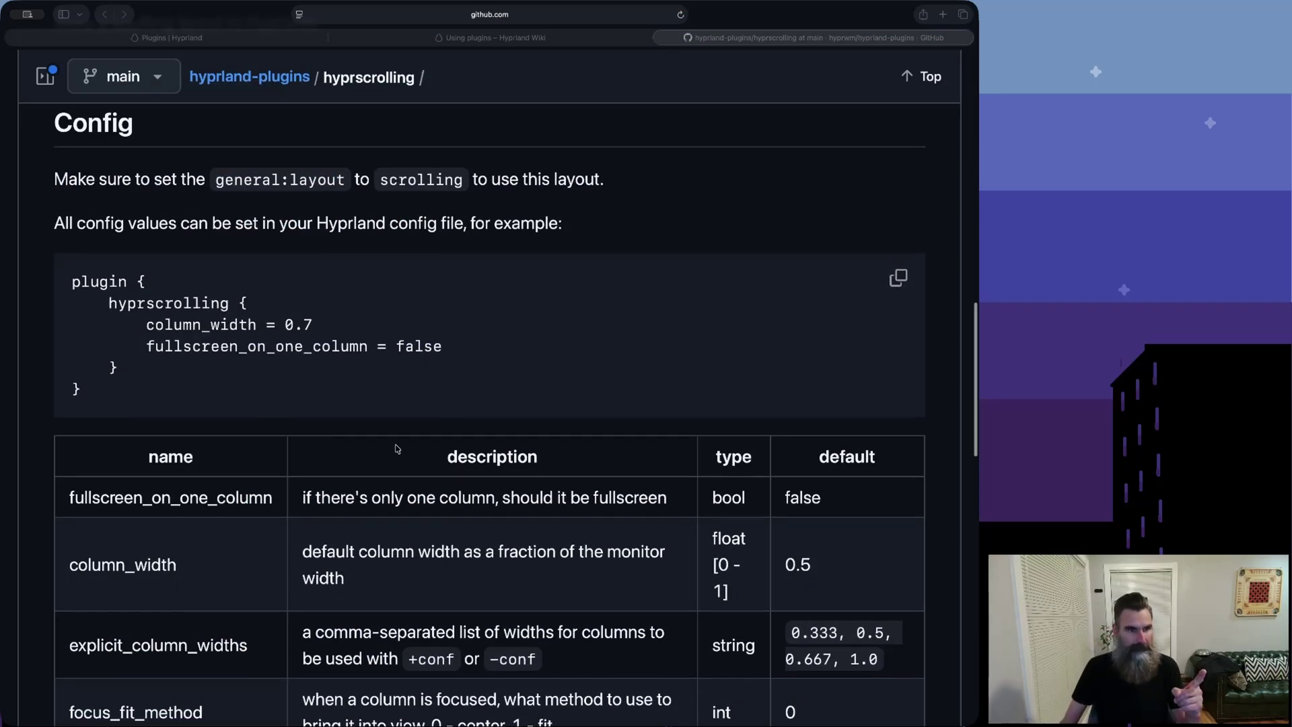
# - Switch to the hyprscrolling README on GitHub and review the example plugin block and the table of config options
pyautogui.scroll(-5, 397, 449)
pyautogui.scroll(3, 397, 449)
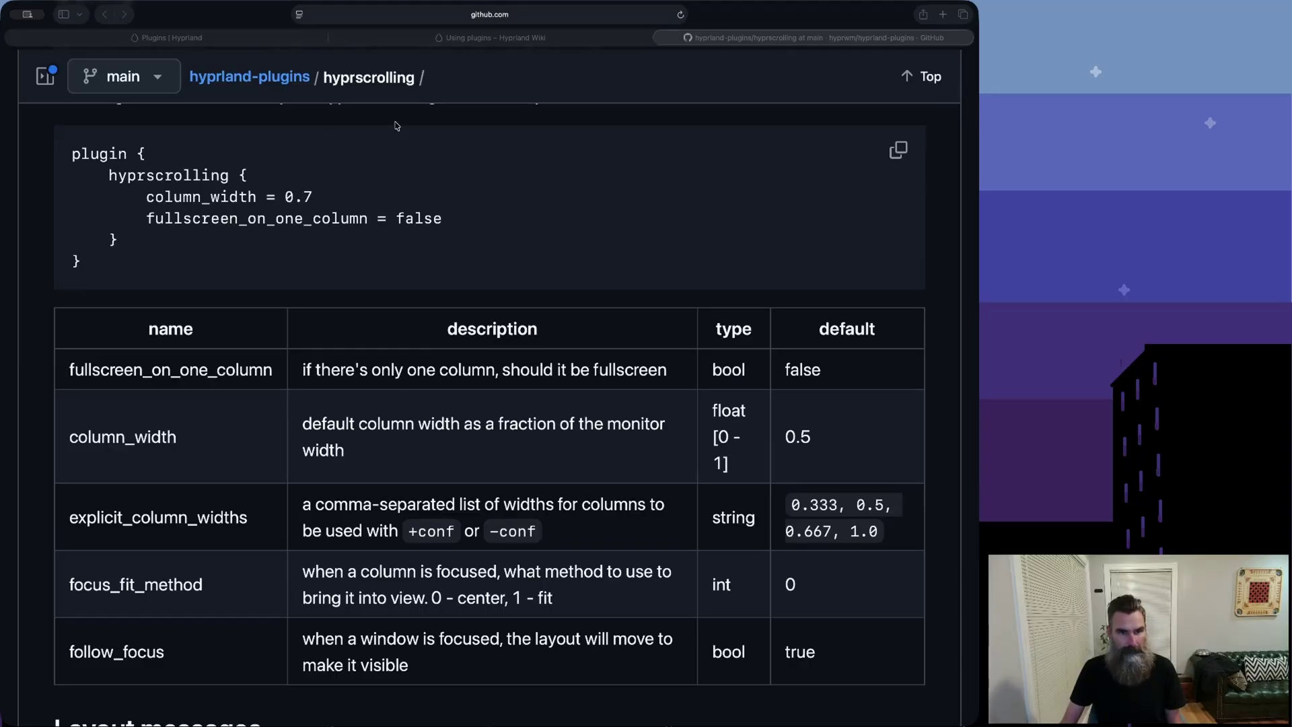
pyautogui.scroll(-3, 343, 160)
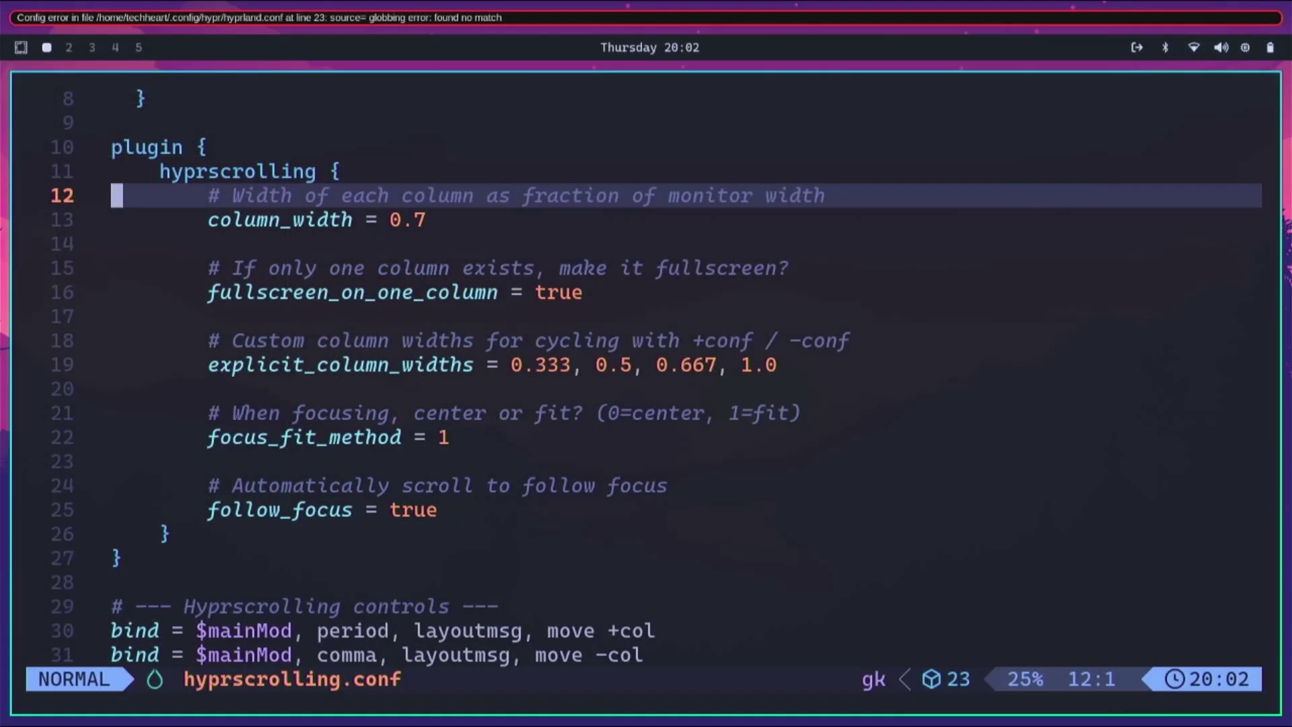
# - Return to hyprscrolling.conf in the terminal editor and examine the column_width setting in the hyprscrolling block
pyautogui.press('j')
pyautogui.press('l')
pyautogui.press('l')
pyautogui.press('l')
pyautogui.press('l')
pyautogui.press('l')
pyautogui.press('l')
pyautogui.press('l')
pyautogui.press('l')
pyautogui.press('l')
pyautogui.press('l')
pyautogui.press('l')
pyautogui.press('l')
pyautogui.press('l')
pyautogui.press('l')
pyautogui.press('l')
pyautogui.press('l')
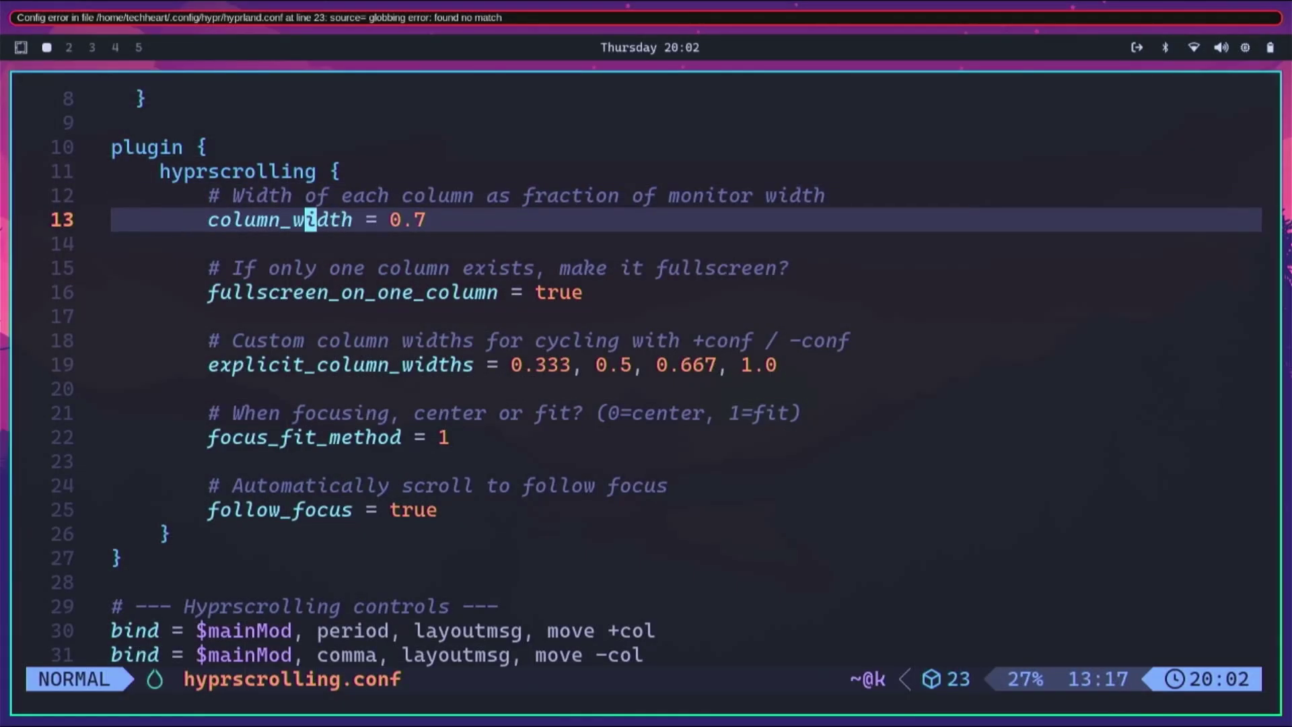
pyautogui.press('l')
pyautogui.press('l')
pyautogui.press('l')
pyautogui.press('l')
pyautogui.press('l')
pyautogui.press('l')
pyautogui.press('l')
pyautogui.press('l')
pyautogui.press('l')
# - Examine the fullscreen_on_one_column setting in the hyprscrolling block
pyautogui.press('j')
pyautogui.press('j')
pyautogui.press('j')
pyautogui.press('h')
pyautogui.press('h')
pyautogui.press('h')
pyautogui.press('h')
pyautogui.press('h')
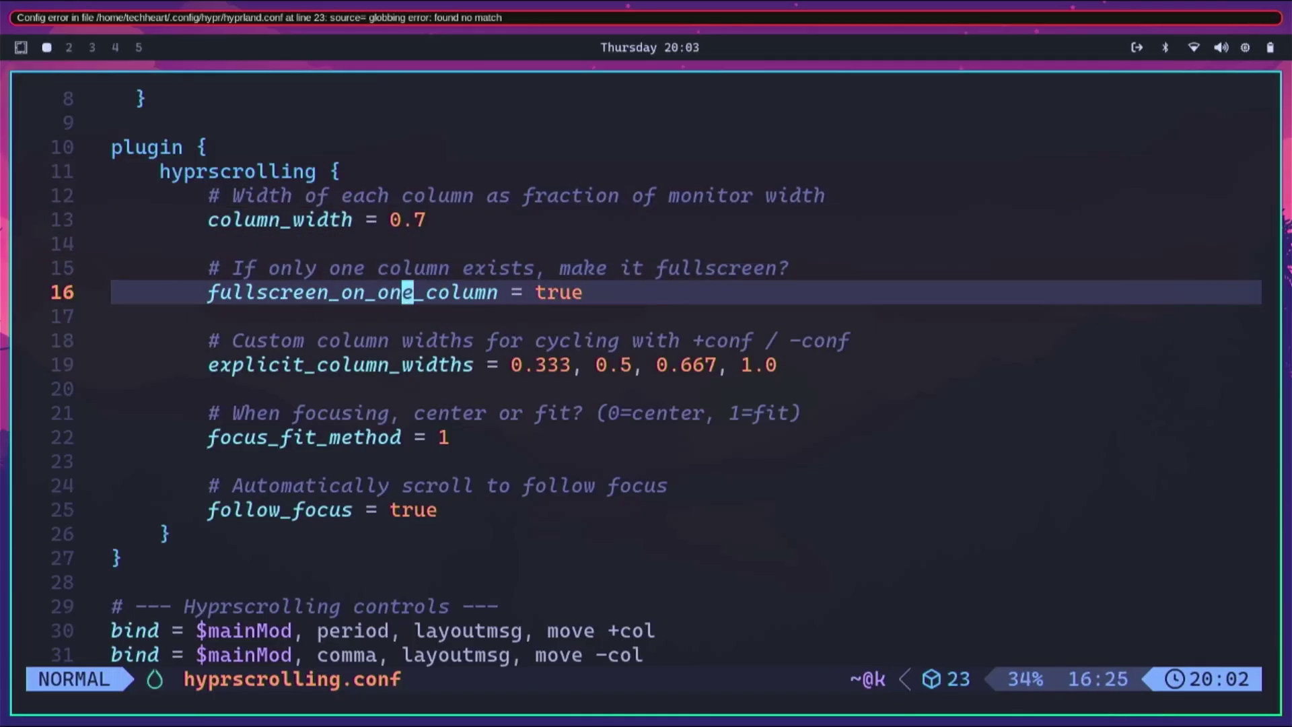
pyautogui.press('h')
pyautogui.press('h')
pyautogui.press('h')
pyautogui.press('h')
pyautogui.press('h')
pyautogui.press('h')
pyautogui.press('h')
pyautogui.press('h')
pyautogui.press('h')
pyautogui.press('h')
pyautogui.press('h')
pyautogui.press('h')
pyautogui.press('h')
pyautogui.press('h')
pyautogui.press('h')
pyautogui.press('h')
pyautogui.press('h')
pyautogui.press('h')
pyautogui.press('h')
pyautogui.press('l')
pyautogui.press('l')
pyautogui.press('l')
pyautogui.press('l')
pyautogui.press('l')
pyautogui.press('l')
pyautogui.press('l')
pyautogui.press('l')
pyautogui.press('l')
pyautogui.press('l')
pyautogui.press('l')
pyautogui.press('l')
pyautogui.press('l')
pyautogui.press('l')
pyautogui.press('l')
pyautogui.press('l')
pyautogui.press('l')
pyautogui.press('l')
pyautogui.press('l')
pyautogui.press('l')
# - Examine the explicit_column_widths list used for cycling column widths with +conf and -conf
pyautogui.press('g')
pyautogui.press('j')
pyautogui.press('g')
pyautogui.press('j')
pyautogui.press('g')
pyautogui.press('j')
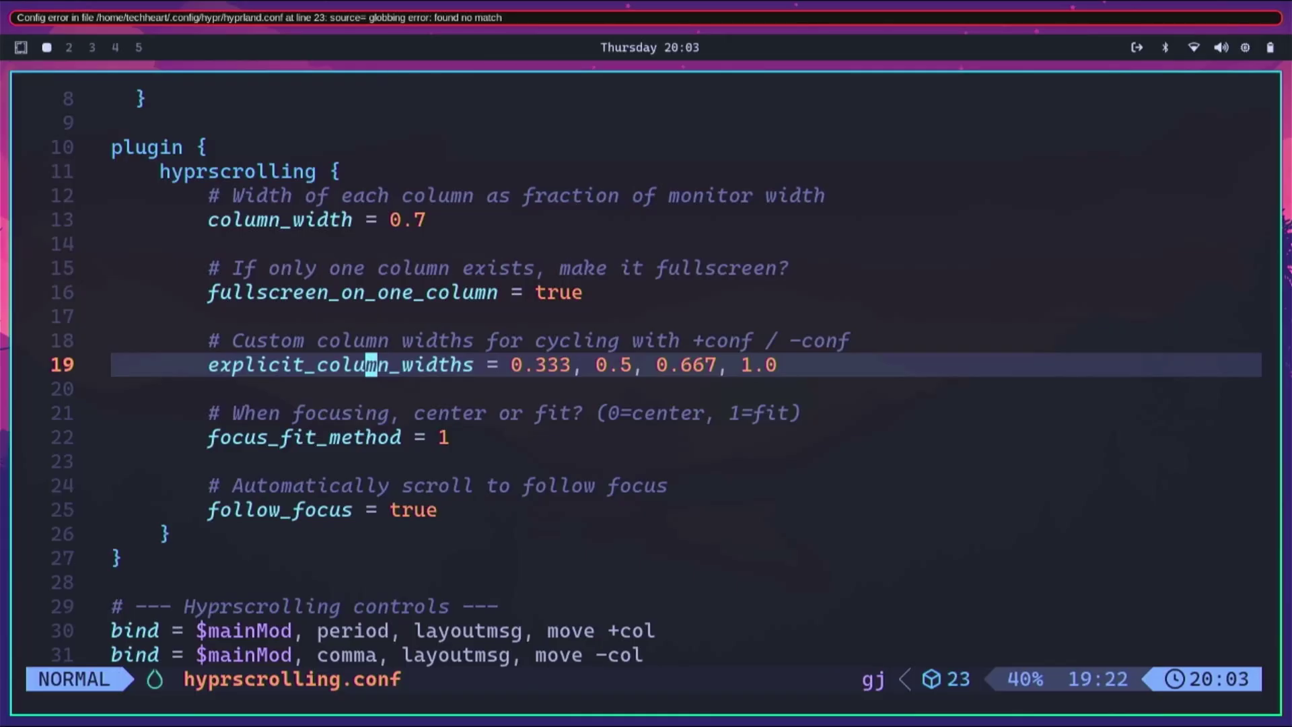
# - Examine the focus_fit_method setting and its center-or-fit comment in the hyprscrolling block
pyautogui.press('j')
pyautogui.press('j')
pyautogui.press('j')
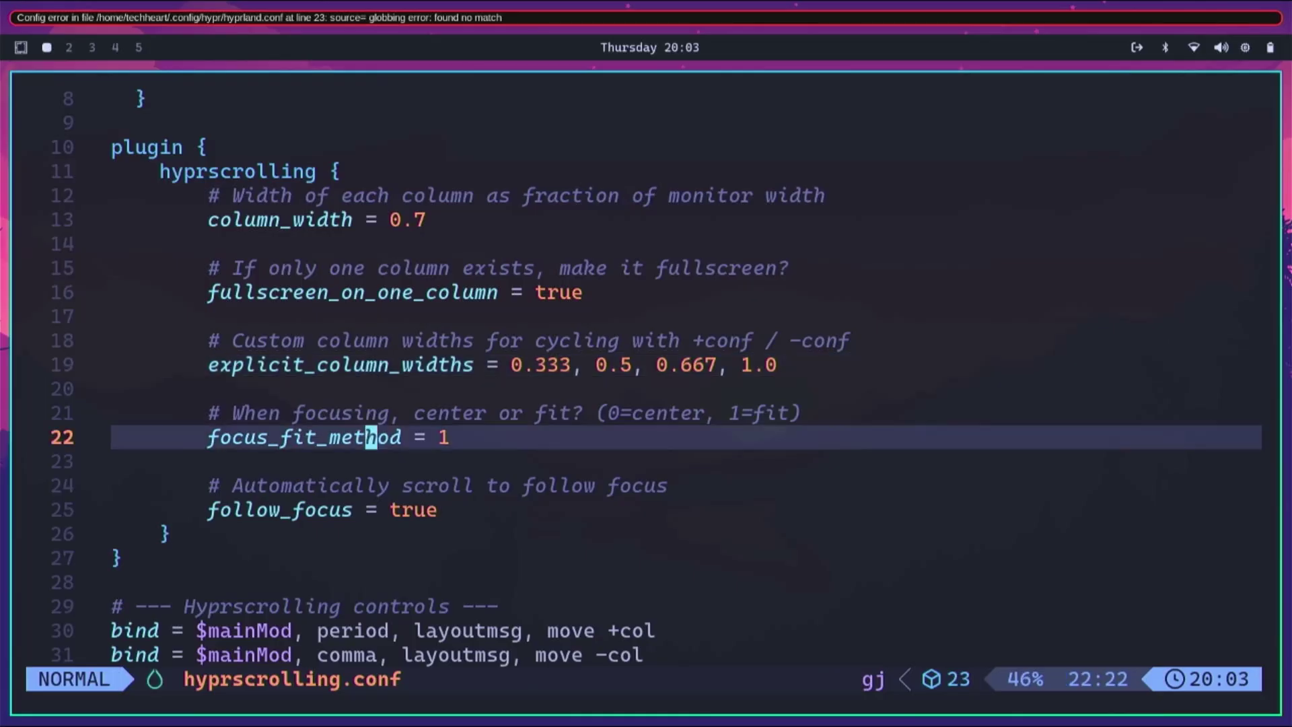
pyautogui.press('Left')
pyautogui.press('Left')
pyautogui.press('Left')
pyautogui.press('Left')
pyautogui.press('Left')
pyautogui.press('Left')
pyautogui.press('Left')
pyautogui.press('Left')
pyautogui.press('Left')
pyautogui.press('Left')
pyautogui.press('Left')
pyautogui.press('Left')
pyautogui.press('Left')
pyautogui.press('Left')
pyautogui.press('Left')
pyautogui.press('Left')
pyautogui.press('Left')
pyautogui.press('Left')
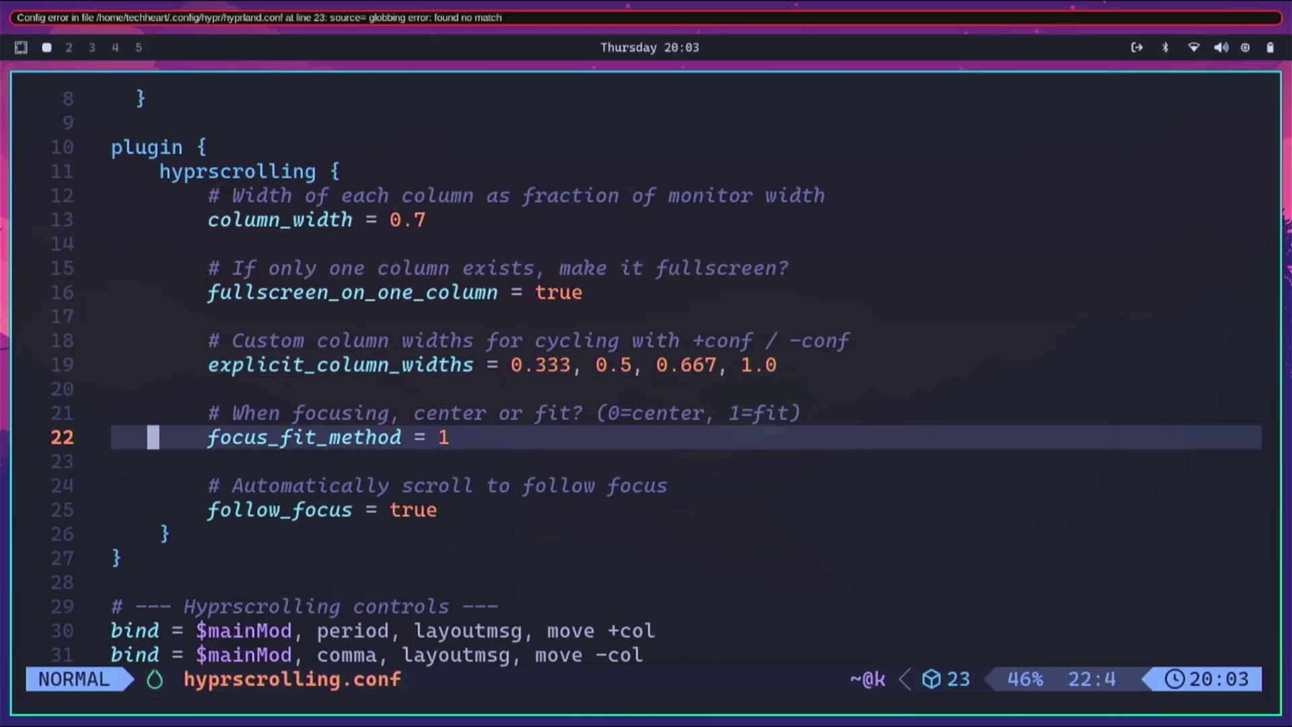
pyautogui.press('Right')
pyautogui.press('Right')
pyautogui.press('Right')
pyautogui.press('Right')
pyautogui.press('Right')
pyautogui.press('Right')
pyautogui.press('Right')
pyautogui.press('Right')
pyautogui.press('Right')
pyautogui.press('Right')
pyautogui.press('Right')
pyautogui.press('Right')
pyautogui.press('Right')
pyautogui.press('Right')
pyautogui.press('Right')
pyautogui.press('Right')
pyautogui.press('Right')
pyautogui.press('Right')
pyautogui.press('Right')
pyautogui.press('Right')
pyautogui.press('Right')
pyautogui.press('Right')
pyautogui.press('Right')
pyautogui.press('Right')
pyautogui.press('Left')
pyautogui.press('Left')
pyautogui.press('Left')
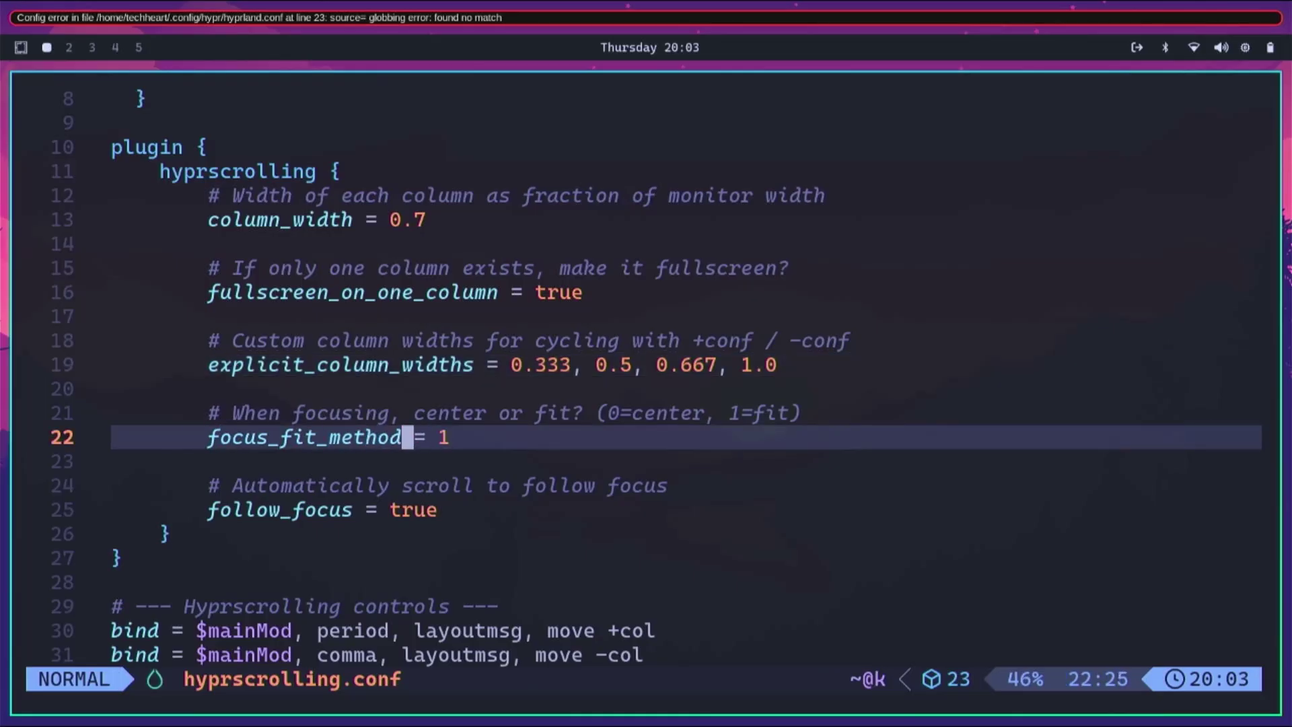
# - Examine the follow_focus setting that automatically scrolls to follow focus in the hyprscrolling block
pyautogui.press('Left')
pyautogui.press('Left')
pyautogui.press('Left')
pyautogui.press('Left')
pyautogui.press('Left')
pyautogui.press('Left')
pyautogui.press('Left')
pyautogui.press('Left')
pyautogui.press('Left')
pyautogui.press('Left')
pyautogui.press('Left')
pyautogui.press('Left')
pyautogui.press('Left')
pyautogui.press('Left')
pyautogui.press('Left')
pyautogui.press('Left')
pyautogui.press('Left')
pyautogui.press('Left')
pyautogui.press('Left')
pyautogui.press('Left')
pyautogui.press('j')
pyautogui.press('j')
pyautogui.press('j')
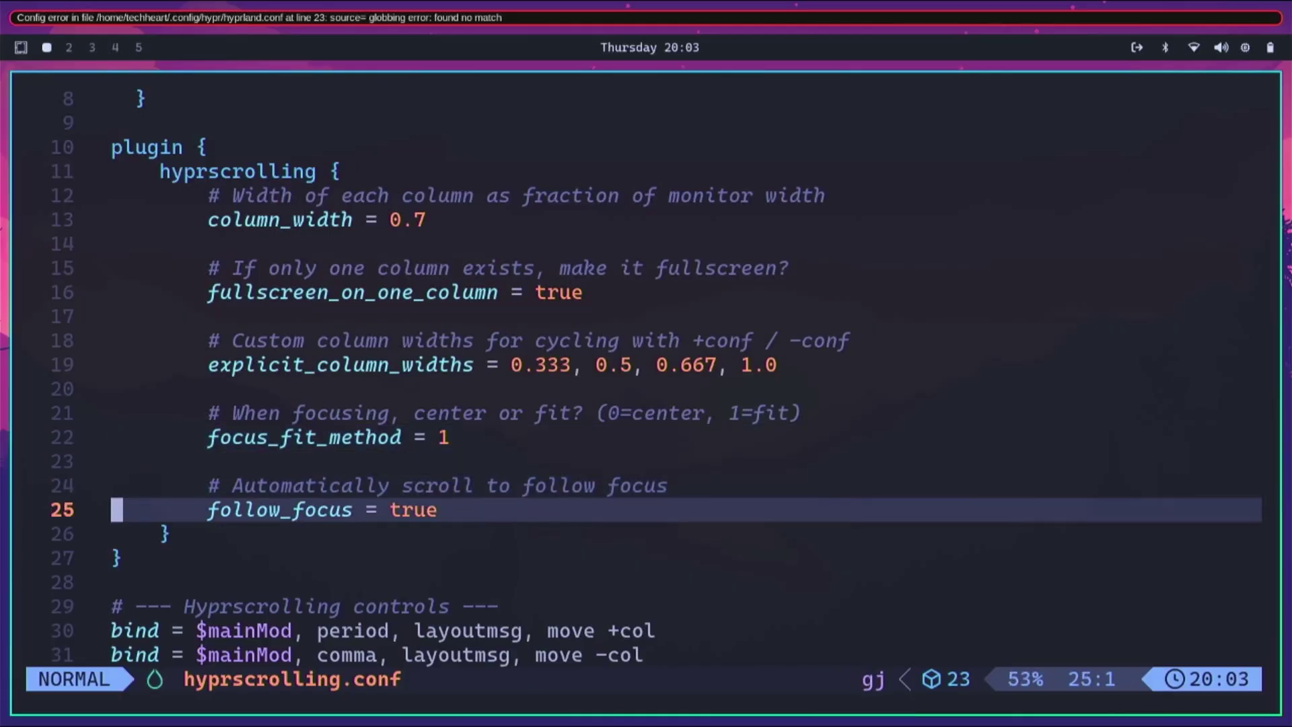
# - Look through the Hyprscrolling controls keybindings down to the advanced user extras section
pyautogui.press('j')
pyautogui.press('j')
pyautogui.press('j')
pyautogui.press('j')
pyautogui.press('j')
pyautogui.press('j')
pyautogui.press('j')
pyautogui.press('j')
pyautogui.press('j')
pyautogui.press('j')
pyautogui.press('j')
pyautogui.press('j')
pyautogui.press('j')
pyautogui.press('j')
pyautogui.press('j')
pyautogui.press('j')
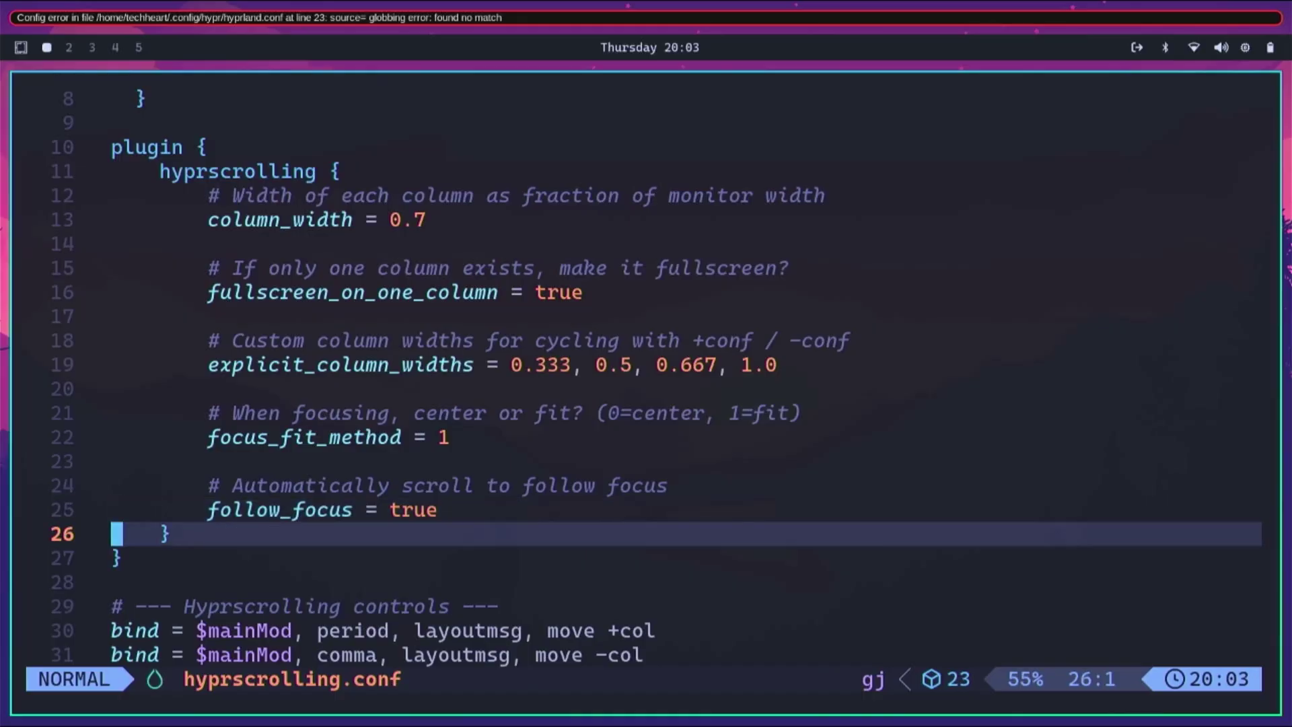
pyautogui.press('j')
pyautogui.press('j')
pyautogui.press('j')
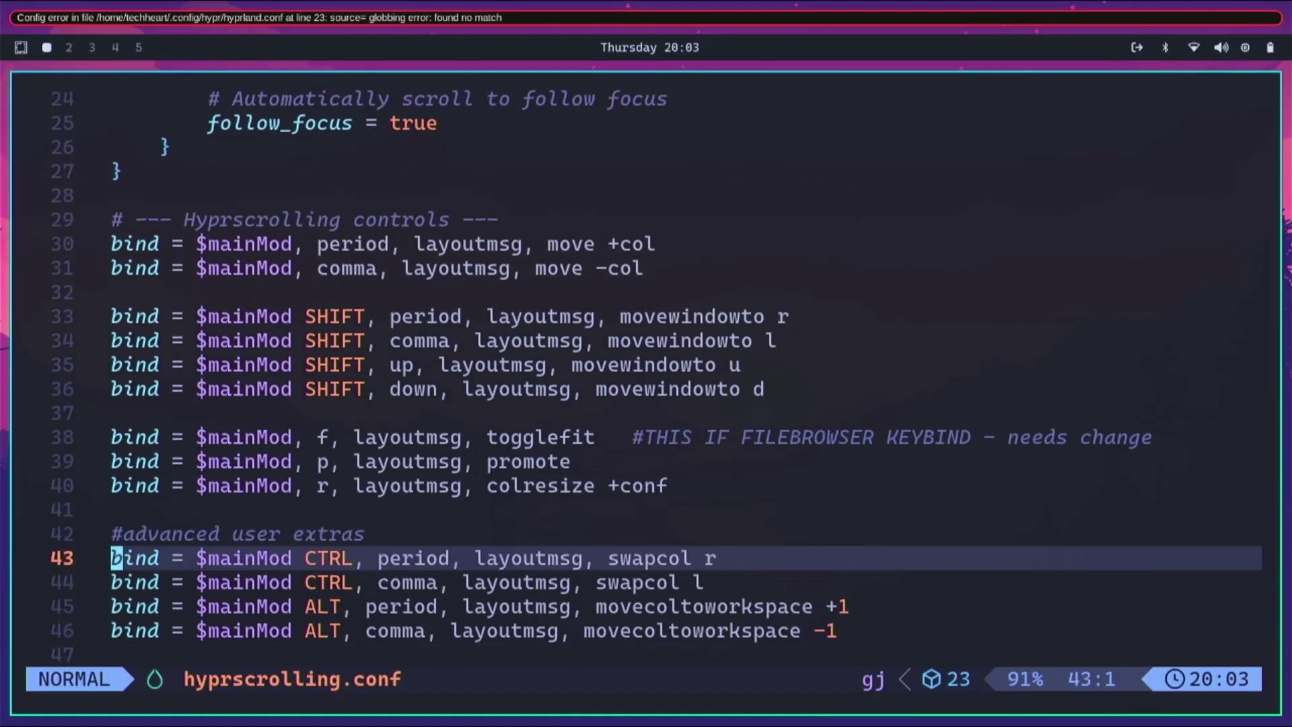
# - Return to the start of the Hyprscrolling controls and examine the period keybinding for move +col
pyautogui.press('k')
pyautogui.press('k')
pyautogui.press('k')
pyautogui.press('k')
pyautogui.press('k')
pyautogui.press('k')
pyautogui.press('k')
pyautogui.press('k')
pyautogui.press('k')
pyautogui.press('k')
pyautogui.press('k')
pyautogui.press('k')
pyautogui.press('k')
pyautogui.press('k')
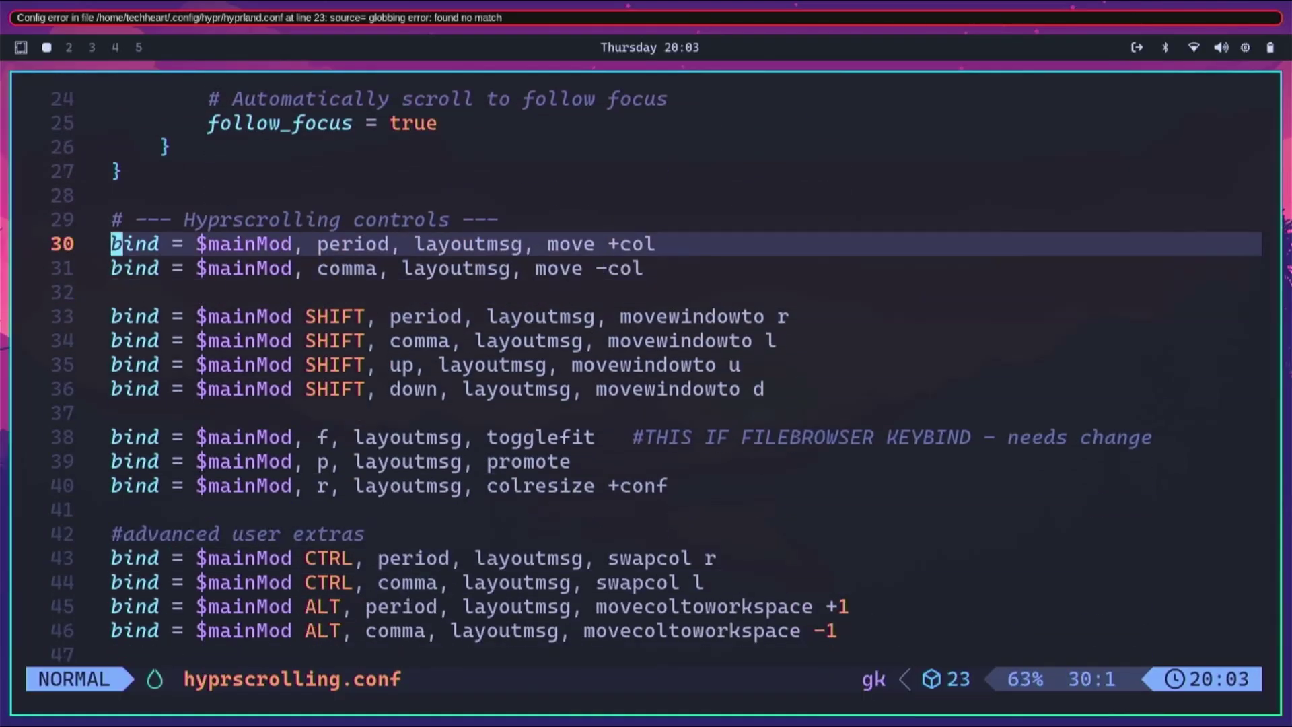
# - Examine the $mainMod and comma parts of the move -col keybinding
pyautogui.press('j')
pyautogui.press('l')
pyautogui.press('W')
pyautogui.press('W')
pyautogui.press('W')
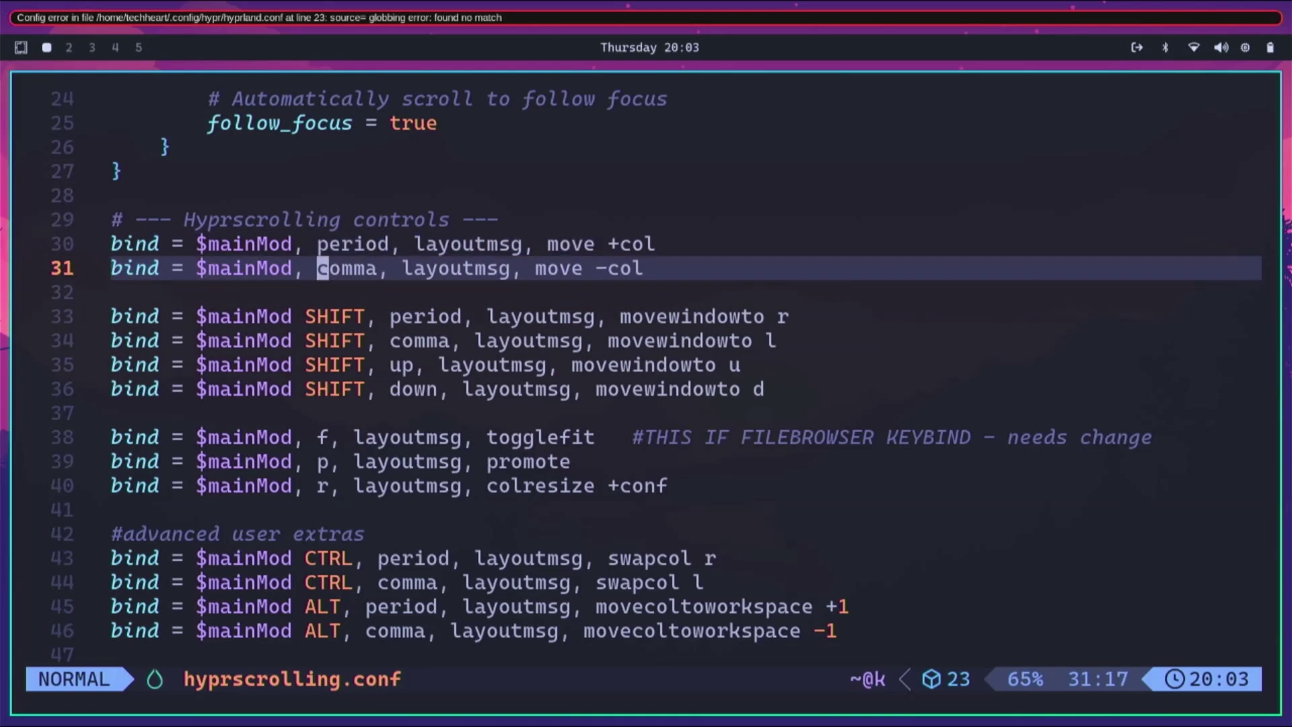
pyautogui.press('e')
pyautogui.press('B')
pyautogui.press('B')
pyautogui.click(200, 268)
pyautogui.click(407, 268)
pyautogui.click(347, 268)
pyautogui.click(225, 268)
pyautogui.click(165, 268)
pyautogui.click(274, 268)
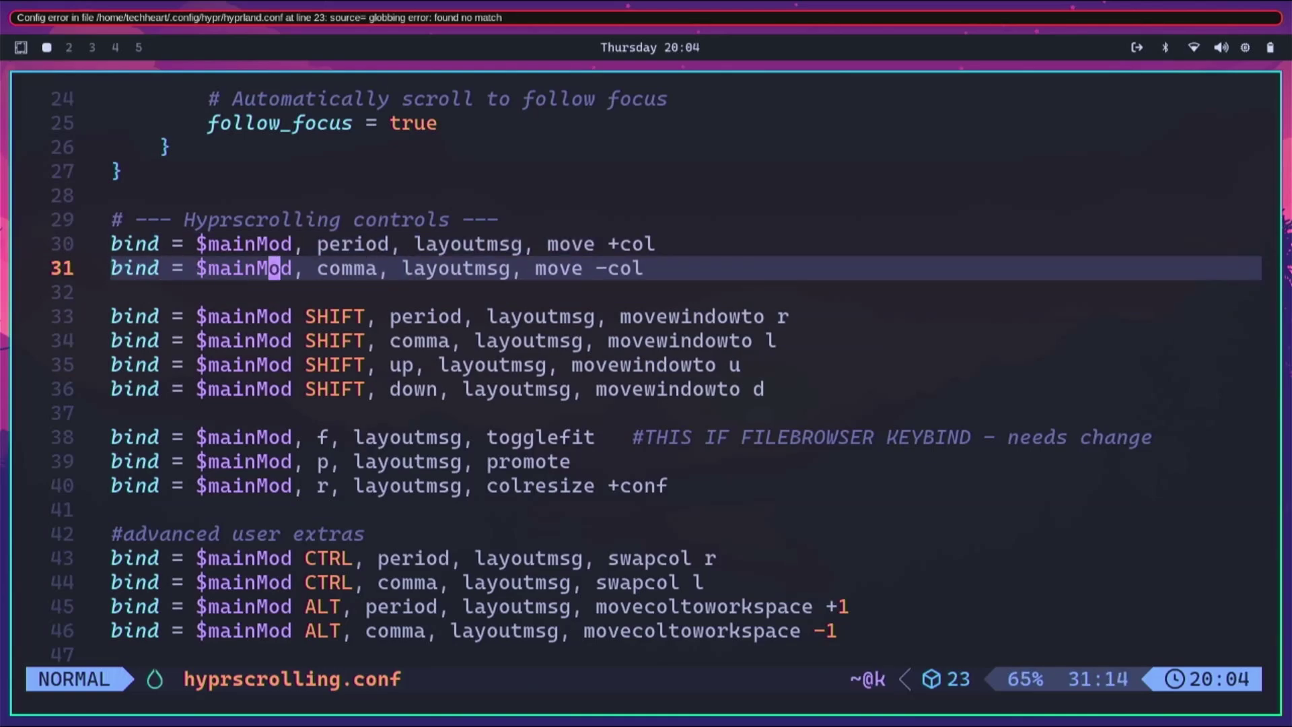
# - Undo the last edit in hyprscrolling.conf and return to the move +col keybinding
pyautogui.click(311, 268)
pyautogui.press('u')
pyautogui.press('k')
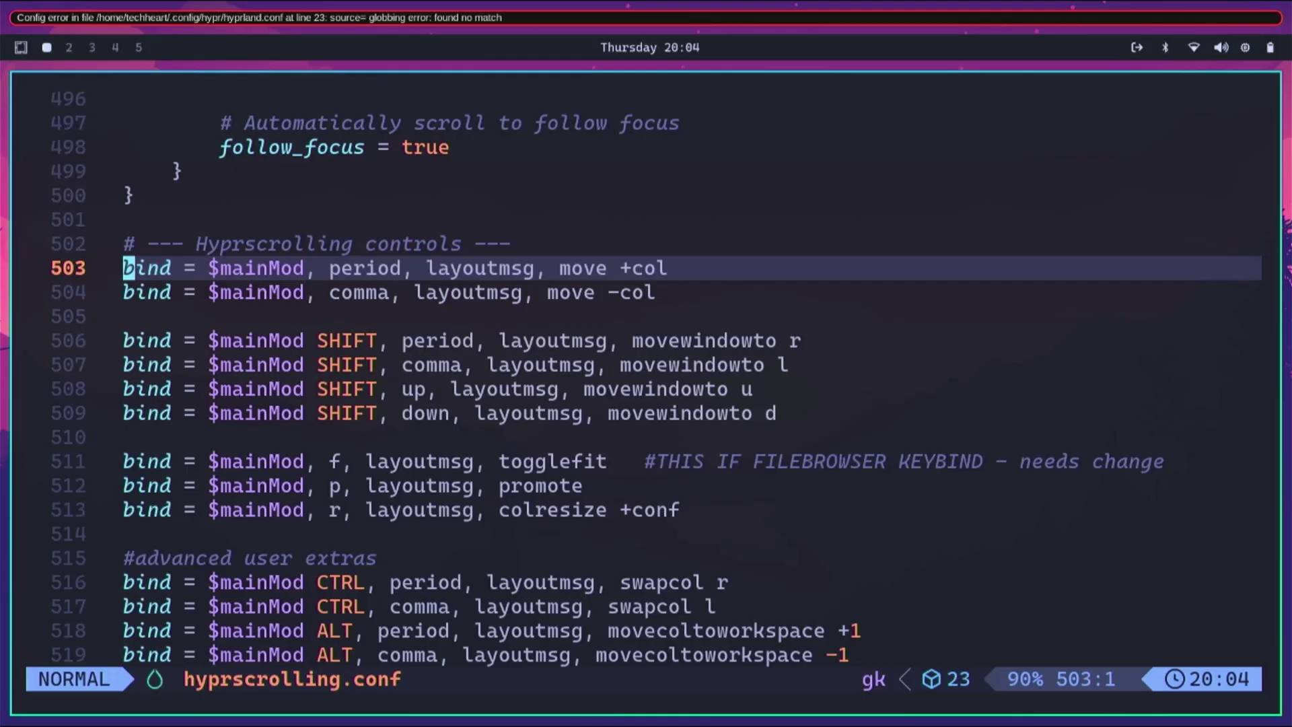
# - Examine the $mainMod SHIFT period and comma keybindings for movewindowto r and movewindowto l
pyautogui.press('j')
pyautogui.press('j')
pyautogui.press('j')
pyautogui.press('j')
pyautogui.press('k')
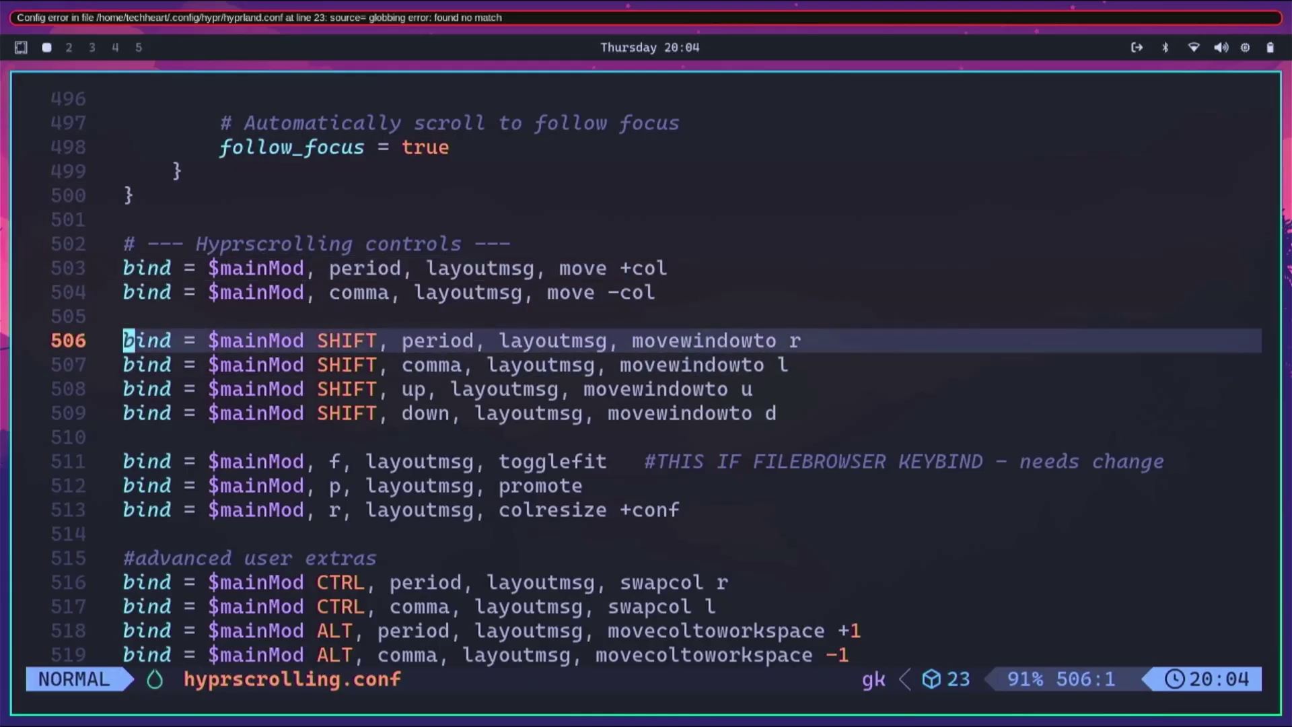
pyautogui.press('j')
pyautogui.press('k')
pyautogui.press('j')
pyautogui.press('j')
pyautogui.press('k')
pyautogui.press('k')
pyautogui.press('j')
pyautogui.press('k')
pyautogui.press('j')
pyautogui.press('k')
pyautogui.press('j')
pyautogui.press('k')
pyautogui.press('j')
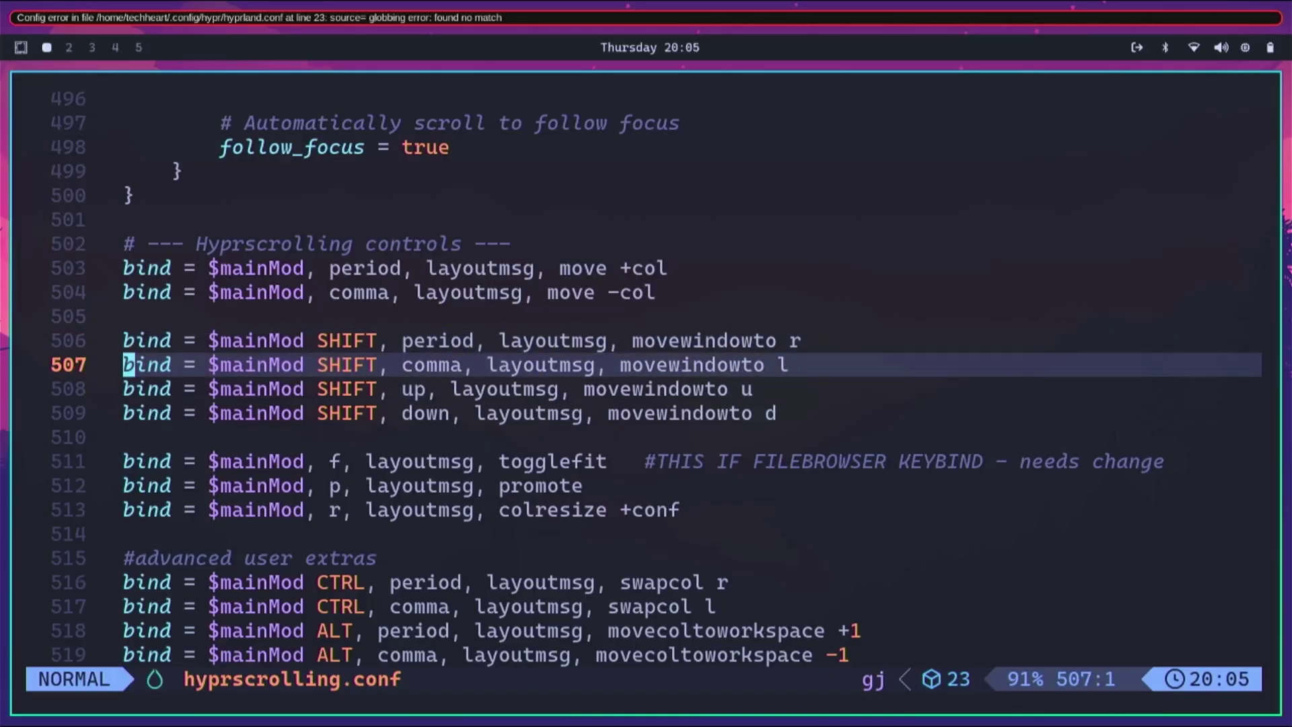
# - Examine the $mainMod f togglefit keybinding and its comment about the file browser keybind
pyautogui.press('j')
pyautogui.press('j')
pyautogui.press('j')
pyautogui.press('j')
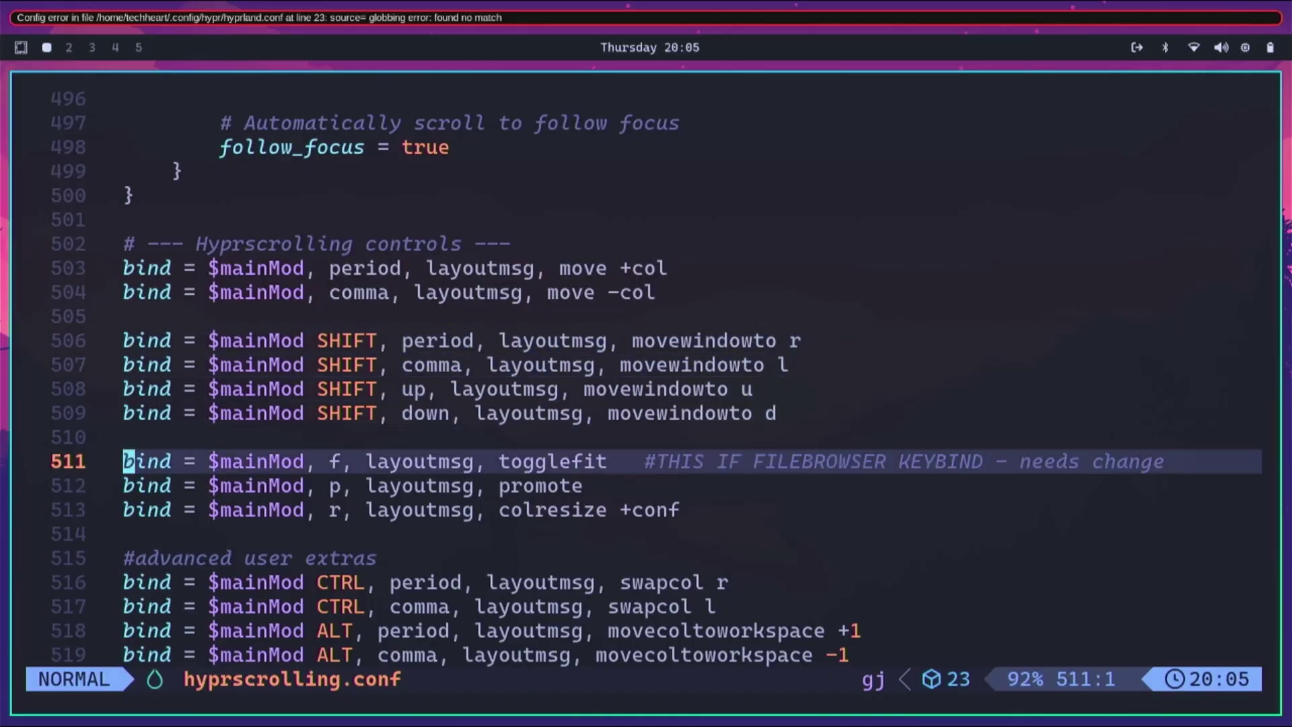
pyautogui.press('Right')
pyautogui.press('Right')
pyautogui.press('Right')
pyautogui.press('Right')
pyautogui.press('Right')
pyautogui.press('Right')
pyautogui.press('Right')
pyautogui.press('Right')
pyautogui.press('Right')
pyautogui.press('Right')
pyautogui.press('Right')
pyautogui.press('Right')
pyautogui.press('Right')
pyautogui.press('Right')
pyautogui.press('Right')
pyautogui.press('Right')
pyautogui.press('Right')
pyautogui.press('Right')
pyautogui.press('Right')
pyautogui.press('Right')
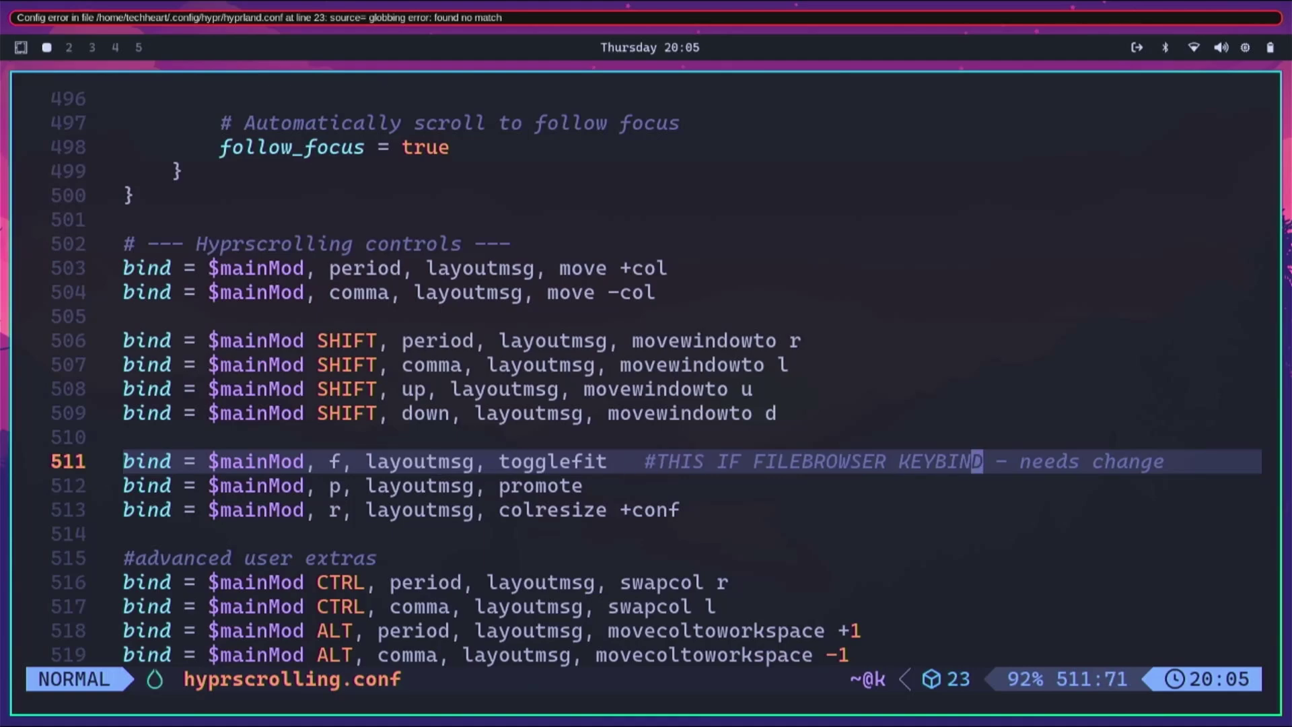
# - Examine the "needs change" note at the end of the togglefit keybinding line
pyautogui.press('Right')
pyautogui.press('Right')
pyautogui.press('Right')
pyautogui.press('Right')
pyautogui.press('Right')
pyautogui.press('Right')
pyautogui.press('Left')
pyautogui.press('Left')
pyautogui.press('Left')
pyautogui.press('Left')
pyautogui.press('Left')
pyautogui.press('Left')
pyautogui.press('Left')
pyautogui.press('Left')
pyautogui.press('Left')
pyautogui.press('Left')
pyautogui.press('Left')
pyautogui.press('Left')
pyautogui.press('Left')
pyautogui.press('Left')
pyautogui.press('Left')
pyautogui.press('Left')
pyautogui.press('Left')
pyautogui.press('Left')
pyautogui.press('Left')
pyautogui.press('Left')
pyautogui.press('Left')
pyautogui.press('Left')
pyautogui.press('Left')
pyautogui.press('Left')
pyautogui.press('Left')
pyautogui.press('Left')
pyautogui.press('Left')
pyautogui.press('Left')
pyautogui.press('Left')
pyautogui.press('Left')
pyautogui.press('Left')
pyautogui.press('Left')
pyautogui.press('Left')
pyautogui.press('Right')
pyautogui.press('Right')
pyautogui.press('Right')
pyautogui.press('Right')
pyautogui.press('Right')
pyautogui.press('Right')
pyautogui.press('Right')
pyautogui.press('Right')
pyautogui.press('Right')
pyautogui.press('Right')
pyautogui.press('Right')
pyautogui.press('Right')
pyautogui.press('Right')
pyautogui.press('Right')
pyautogui.press('Right')
pyautogui.press('Right')
pyautogui.press('Right')
pyautogui.press('Right')
pyautogui.press('Right')
pyautogui.press('Right')
pyautogui.press('Left')
pyautogui.press('Left')
pyautogui.press('Left')
pyautogui.press('Left')
pyautogui.press('Left')
pyautogui.press('Left')
pyautogui.press('Left')
pyautogui.press('Left')
pyautogui.press('Left')
pyautogui.press('Left')
pyautogui.press('Left')
pyautogui.press('Left')
pyautogui.press('Left')
pyautogui.press('Left')
pyautogui.press('Left')
pyautogui.press('Left')
pyautogui.press('Left')
pyautogui.press('Left')
pyautogui.press('Left')
pyautogui.press('Left')
# - Examine the promote and colresize keybindings and the advanced user extras section
pyautogui.press('Down')
pyautogui.press('Down')
pyautogui.press('Down')
pyautogui.press('Down')
pyautogui.press('Down')
pyautogui.press('Down')
pyautogui.press('Down')
pyautogui.press('Down')
pyautogui.press('Down')
pyautogui.press('Down')
pyautogui.press('Down')
pyautogui.press('Down')
pyautogui.press('Up')
pyautogui.press('Up')
pyautogui.press('Up')
pyautogui.press('Up')
pyautogui.press('Up')
pyautogui.press('Up')
pyautogui.press('Up')
pyautogui.press('Up')
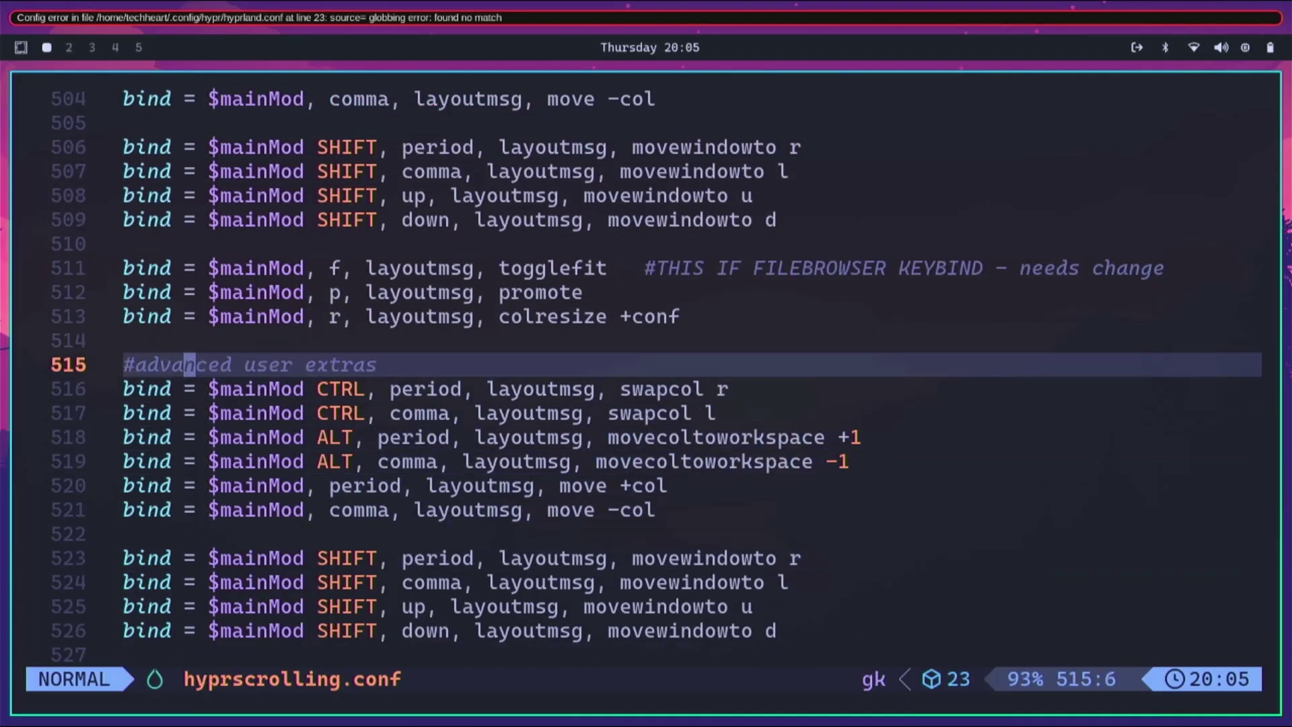
# - Undo the last repeated paste of settings in hyprscrolling.conf, save the file and quit the editor
pyautogui.press('Down')
pyautogui.press('Down')
pyautogui.press('Down')
pyautogui.press('Down')
pyautogui.press('Down')
pyautogui.press('Down')
pyautogui.press('Down')
pyautogui.press('Down')
pyautogui.press('Down')
pyautogui.press('Down')
pyautogui.press('Down')
pyautogui.press('Down')
pyautogui.press('Down')
pyautogui.press('Down')
pyautogui.press('Down')
pyautogui.press('Down')
pyautogui.press('Down')
pyautogui.press('Down')
pyautogui.press('Down')
pyautogui.press('Down')
pyautogui.write('u:wq')
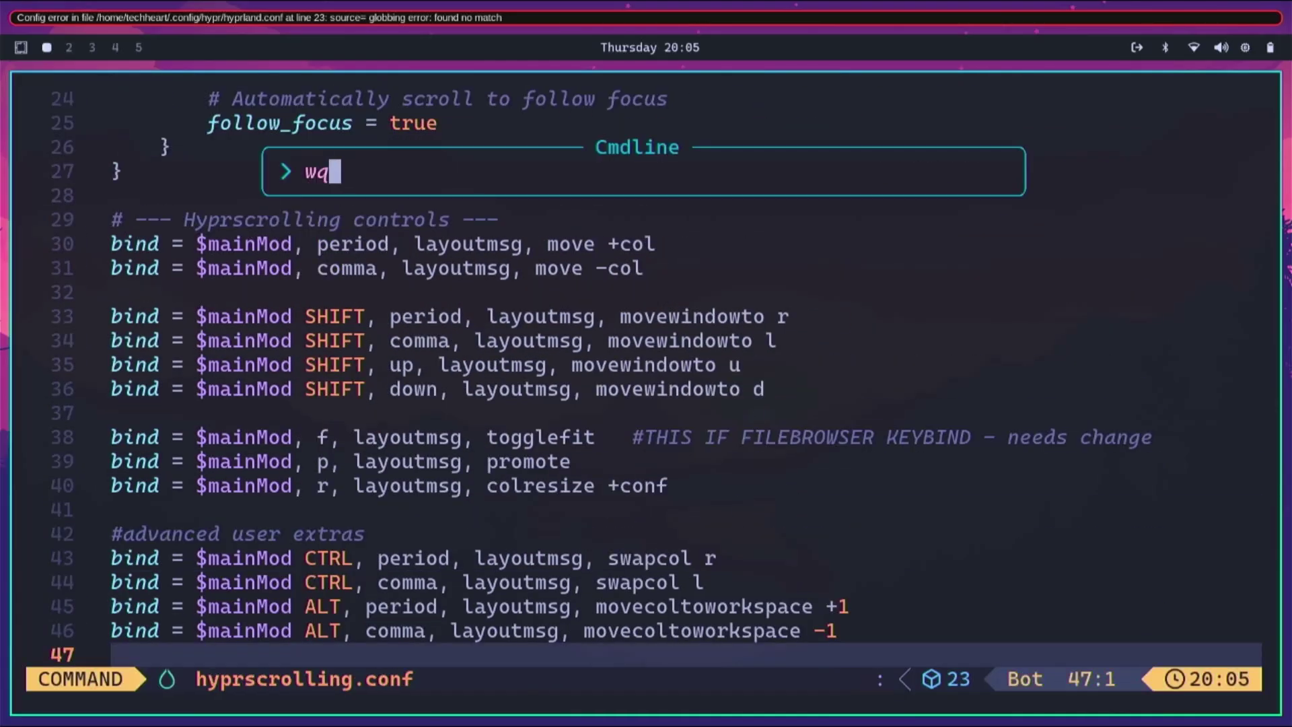
pyautogui.press('Return')
# - Reload the Hyprland configuration with hyprctl reload
pyautogui.write('hypr')
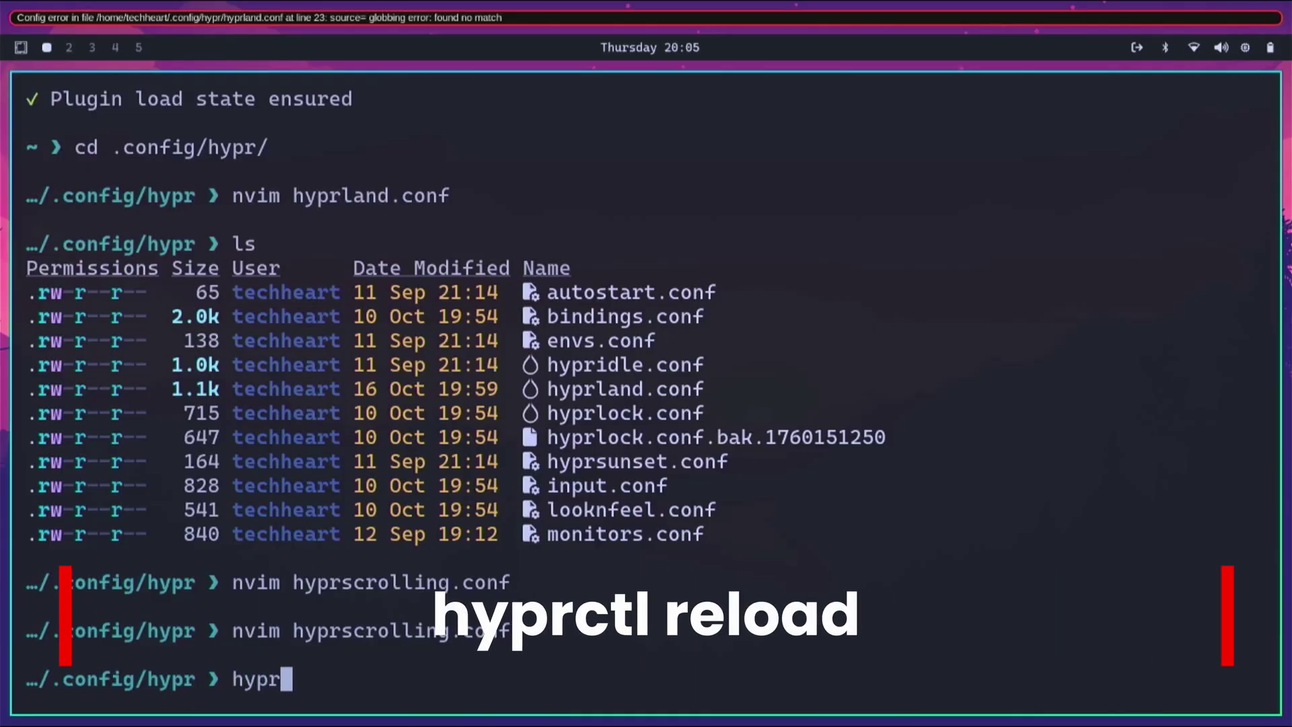
pyautogui.write('ctl reload')
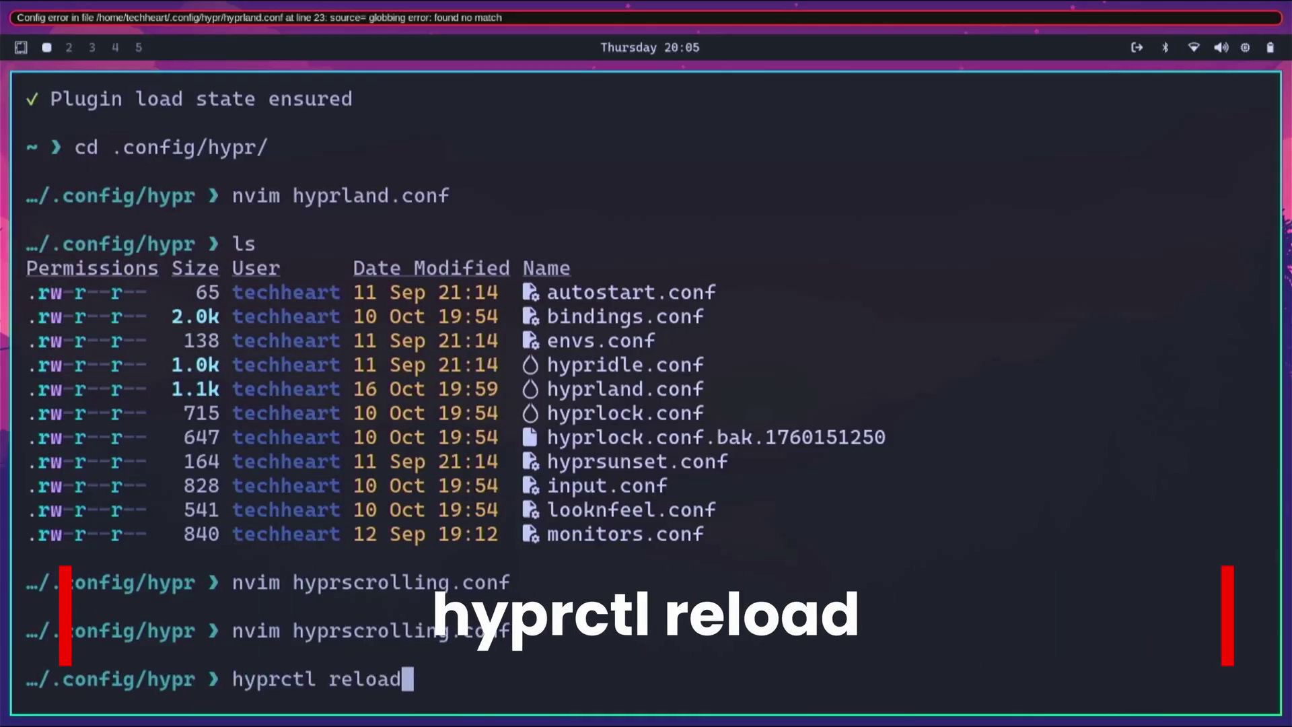
pyautogui.press('Return')
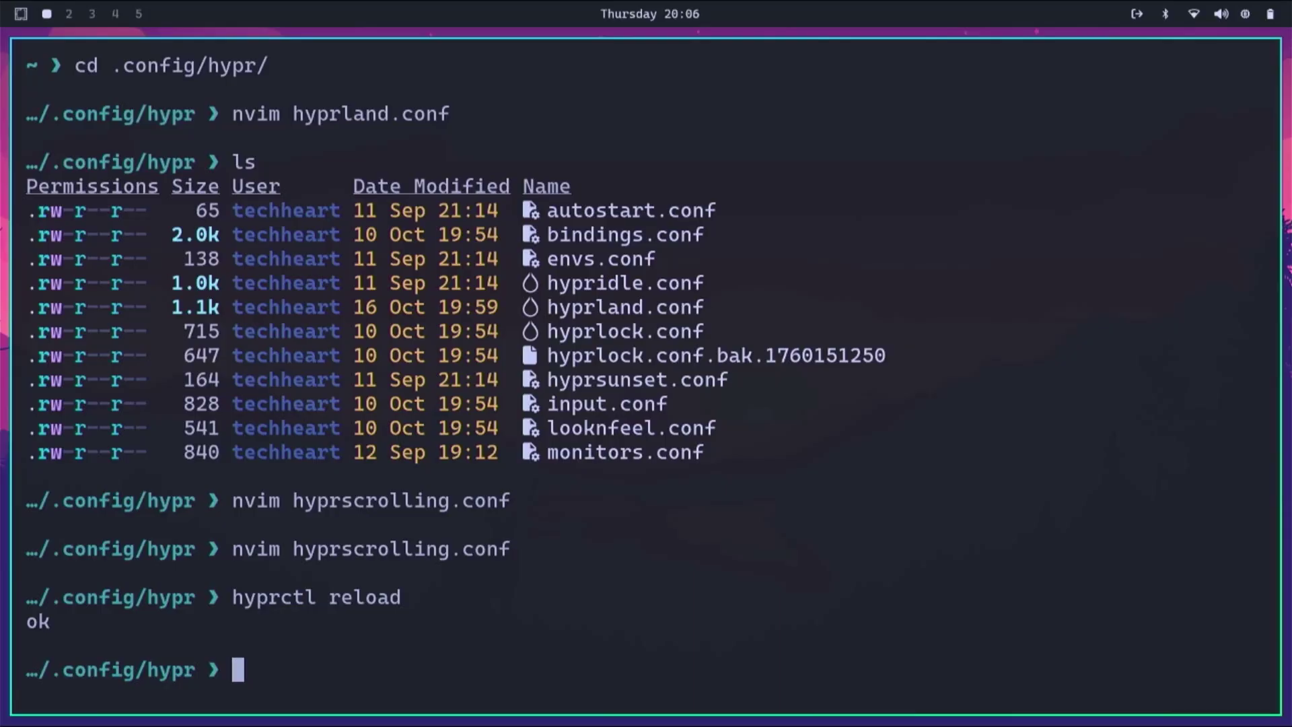
# - Open a browser window, a new terminal and a second browser window in the scrolling layout
pyautogui.press('super+b')
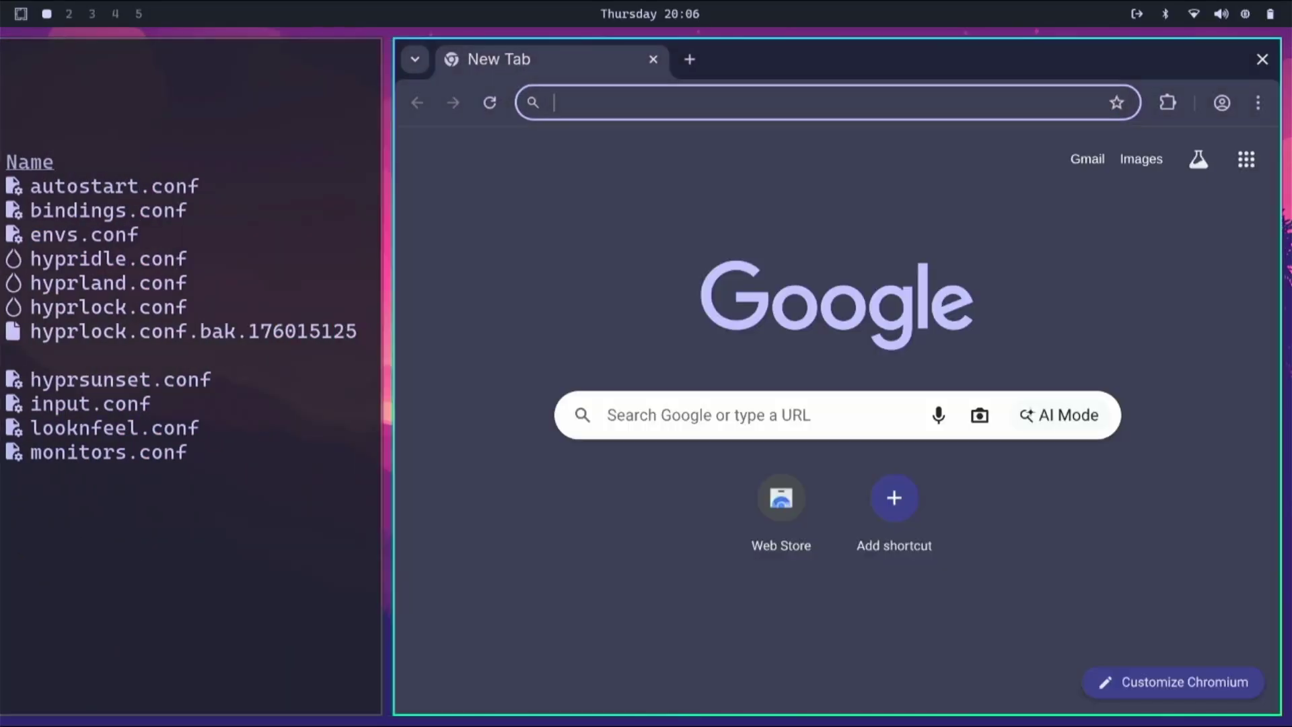
pyautogui.press('super+Return')
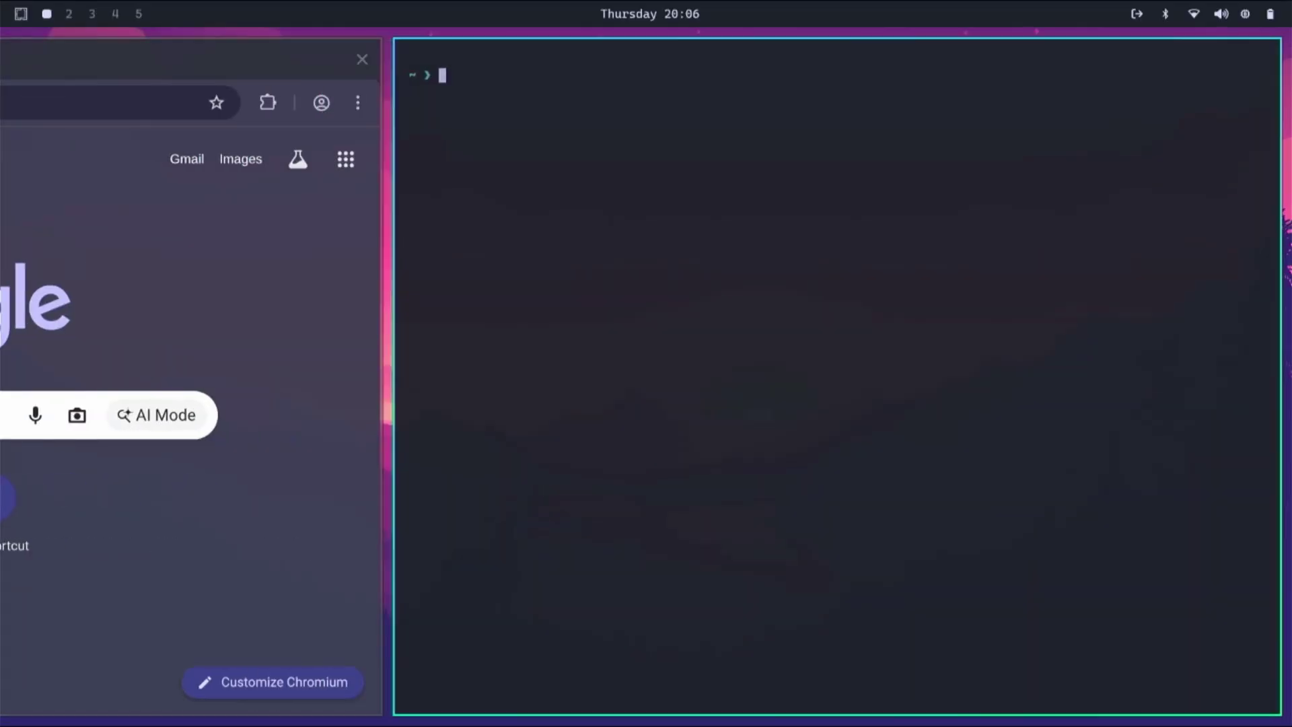
pyautogui.press('super+q')
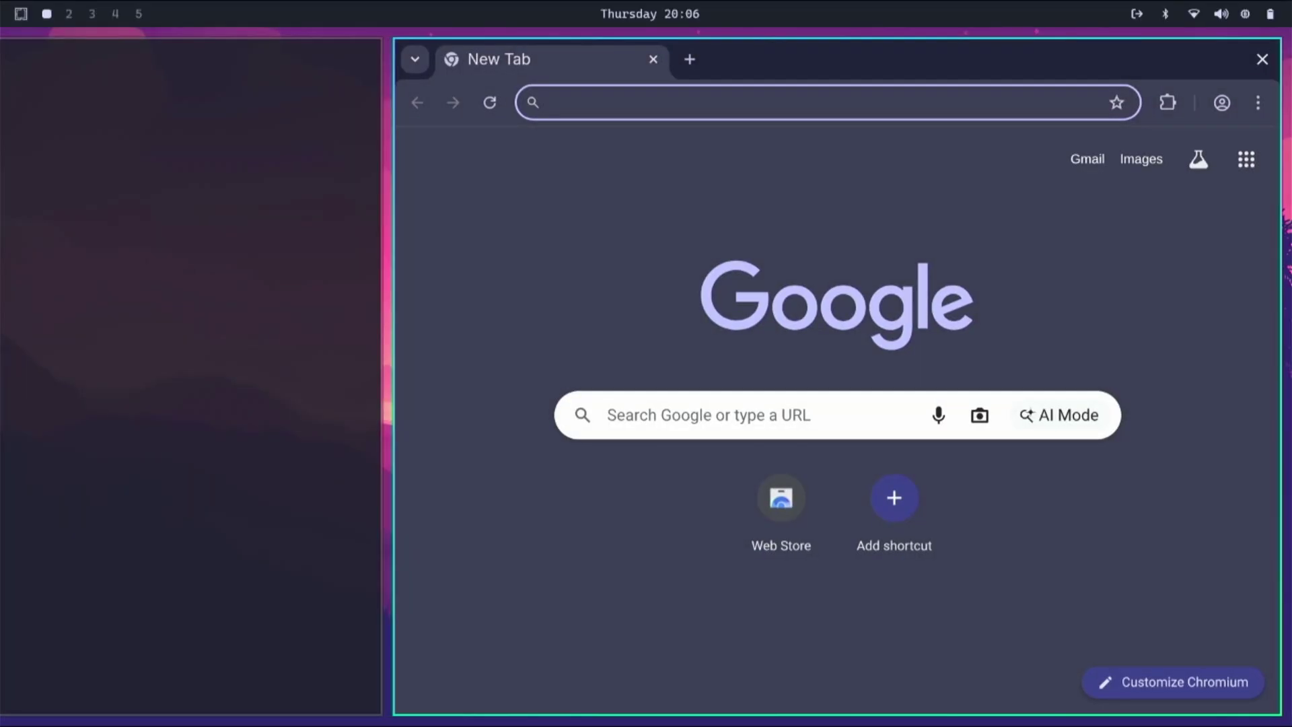
# - Test scrolling through the window columns by moving the focus back and forth between the terminals and browser windows
pyautogui.press('super+Left')
pyautogui.press('super+Right')
pyautogui.press('super+Left')
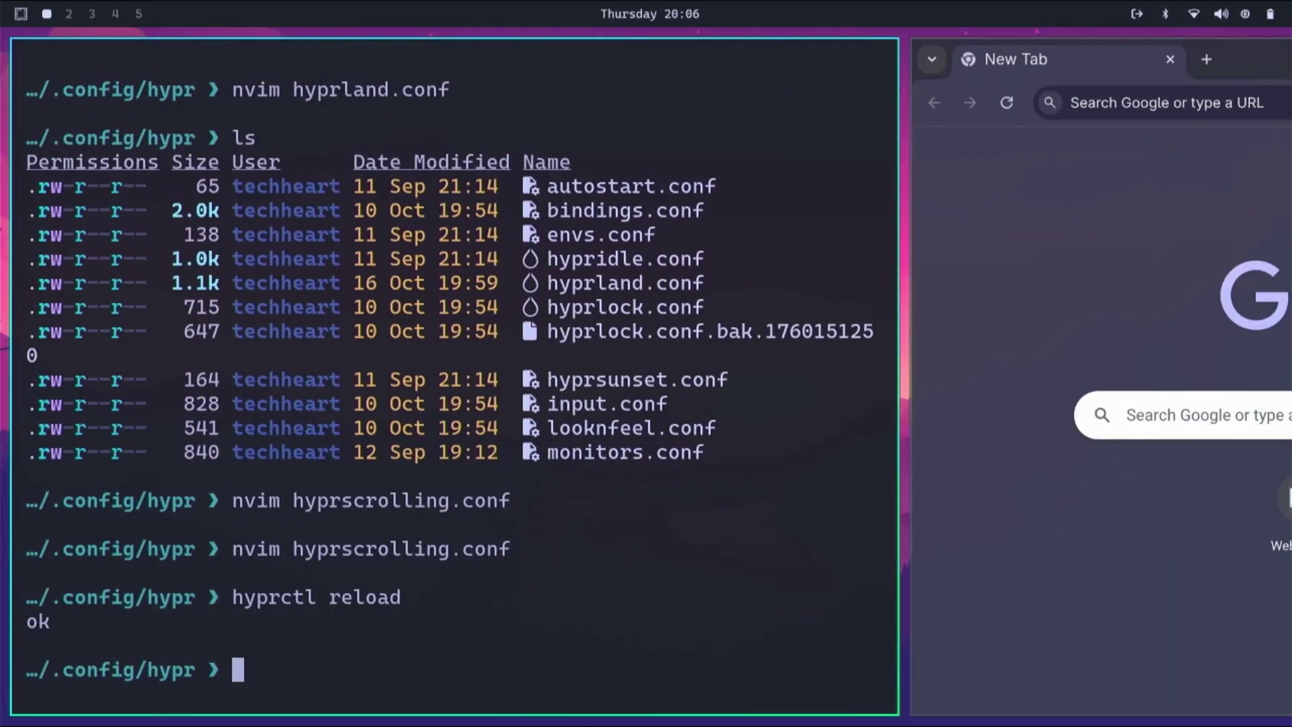
pyautogui.press('super+Right')
pyautogui.press('super+Right')
pyautogui.press('super+Left')
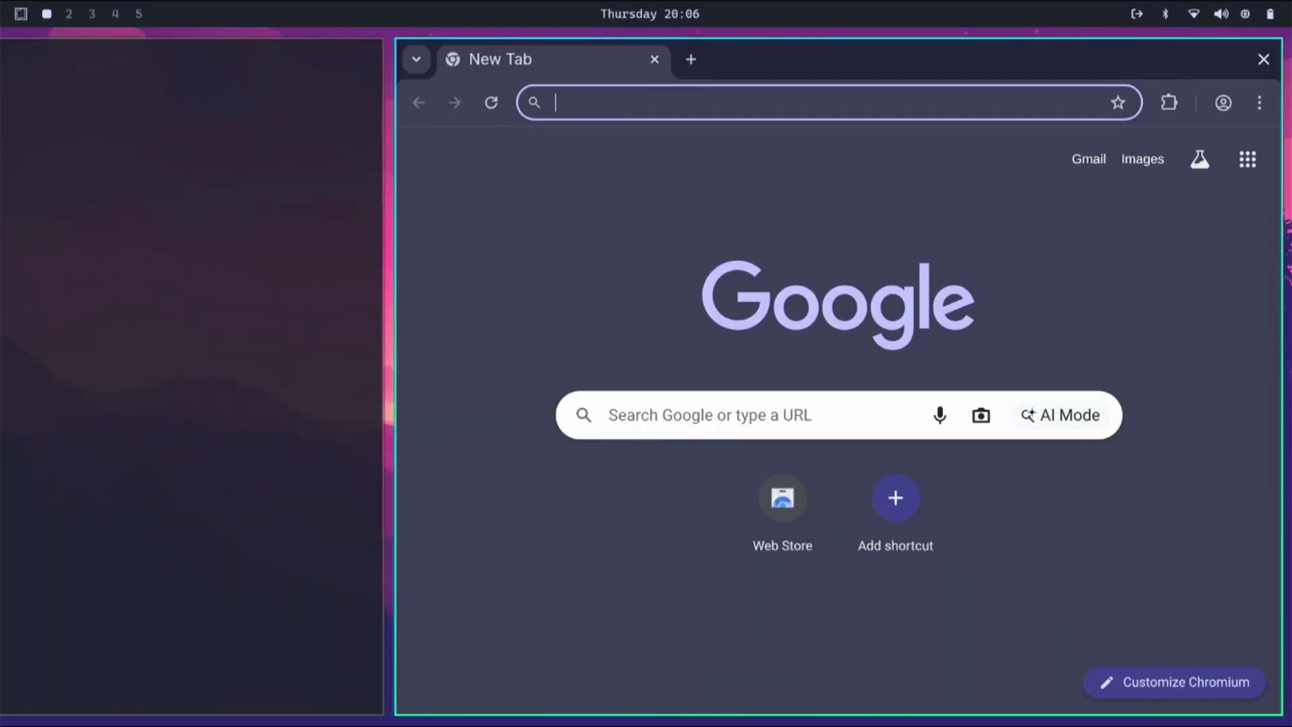
pyautogui.press('super+Left')
pyautogui.press('super+Right')
pyautogui.press('super+Right')
pyautogui.press('super+Left')
pyautogui.press('super+Left')
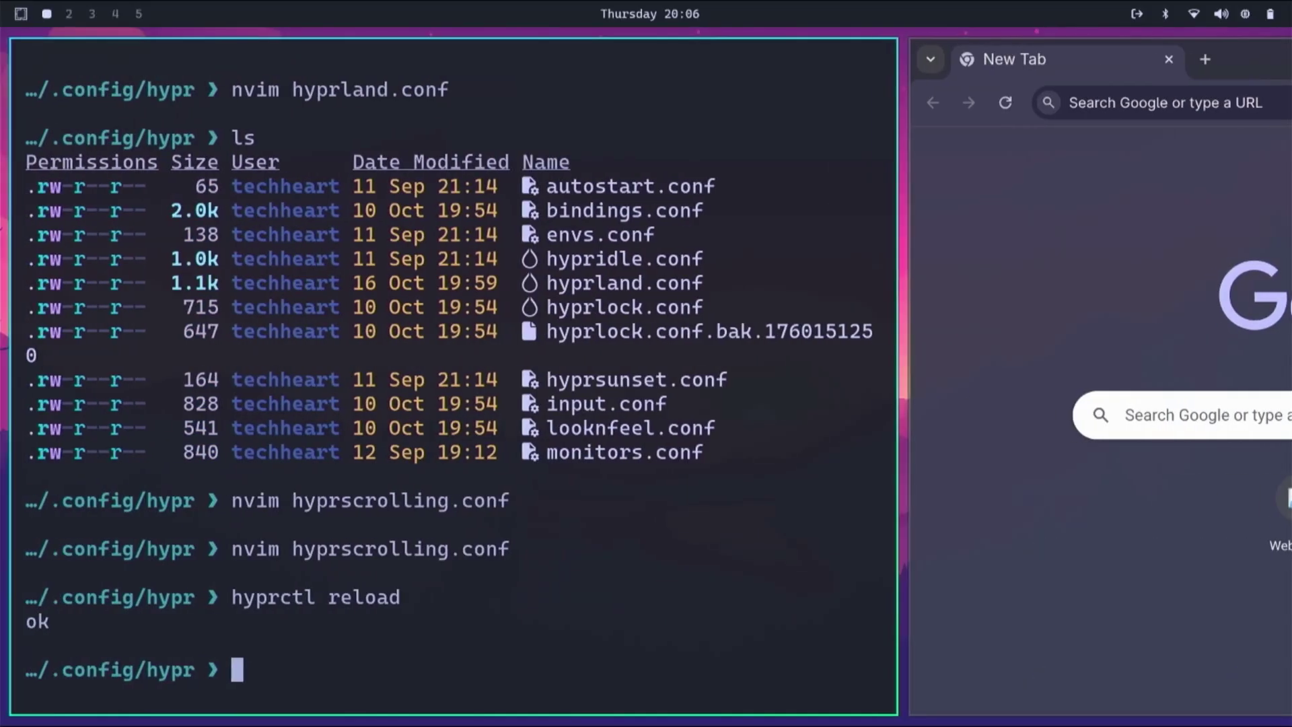
pyautogui.press('super+Right')
pyautogui.press('super+Right')
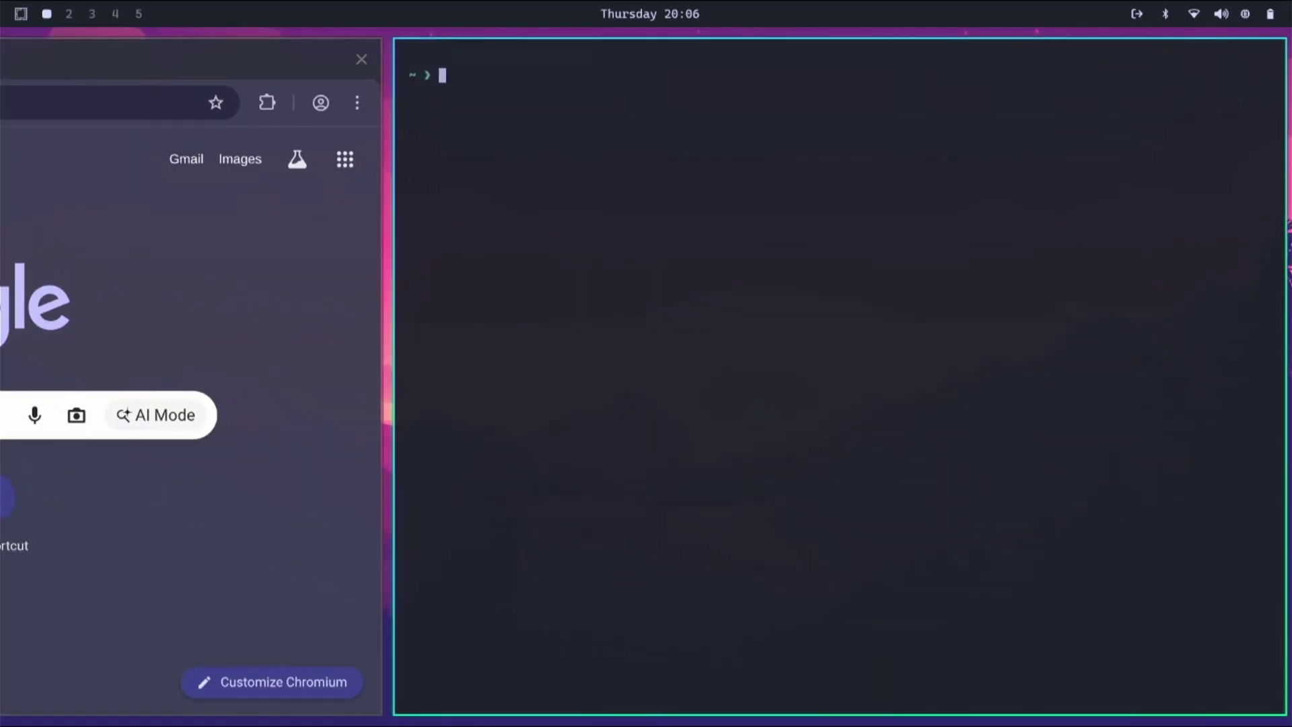
pyautogui.press('super+Left')
pyautogui.press('super+Left')
pyautogui.press('super+Right')
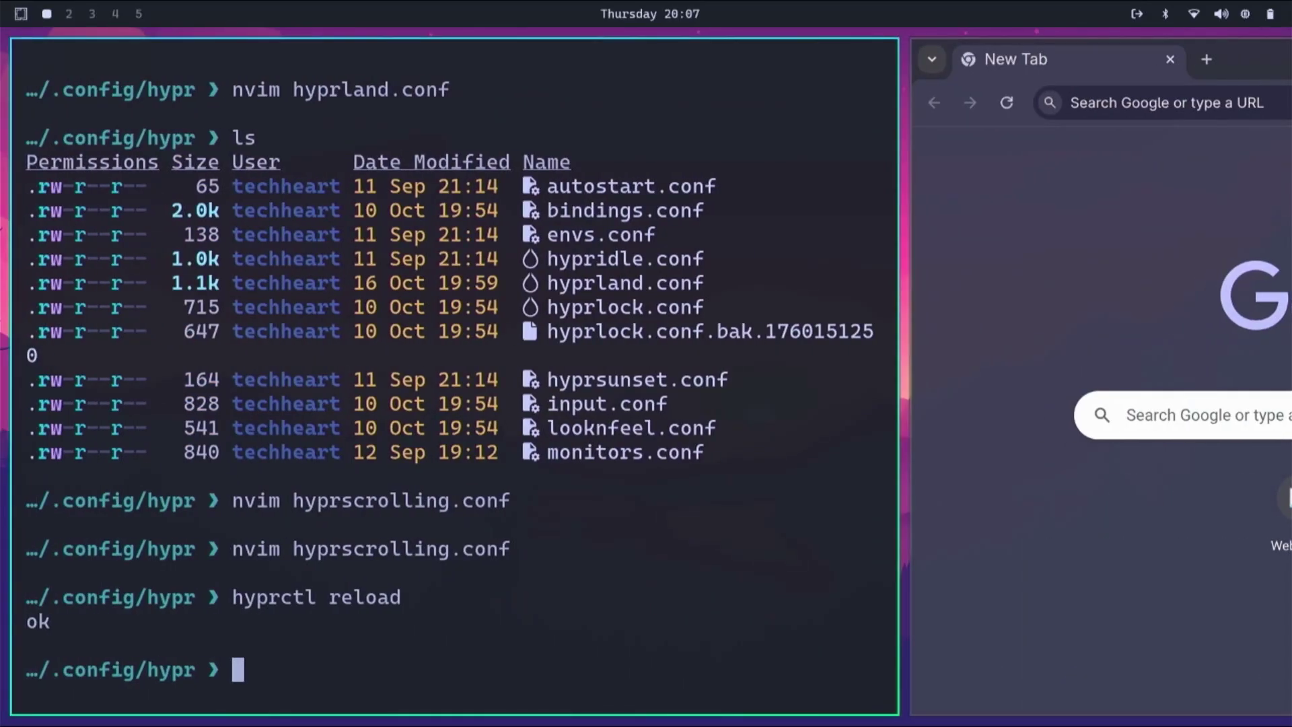
# - Clear the first terminal and print the contents of hyprscrolling.conf with cat
pyautogui.write('clear')
pyautogui.press('Return')
pyautogui.write('cat h')
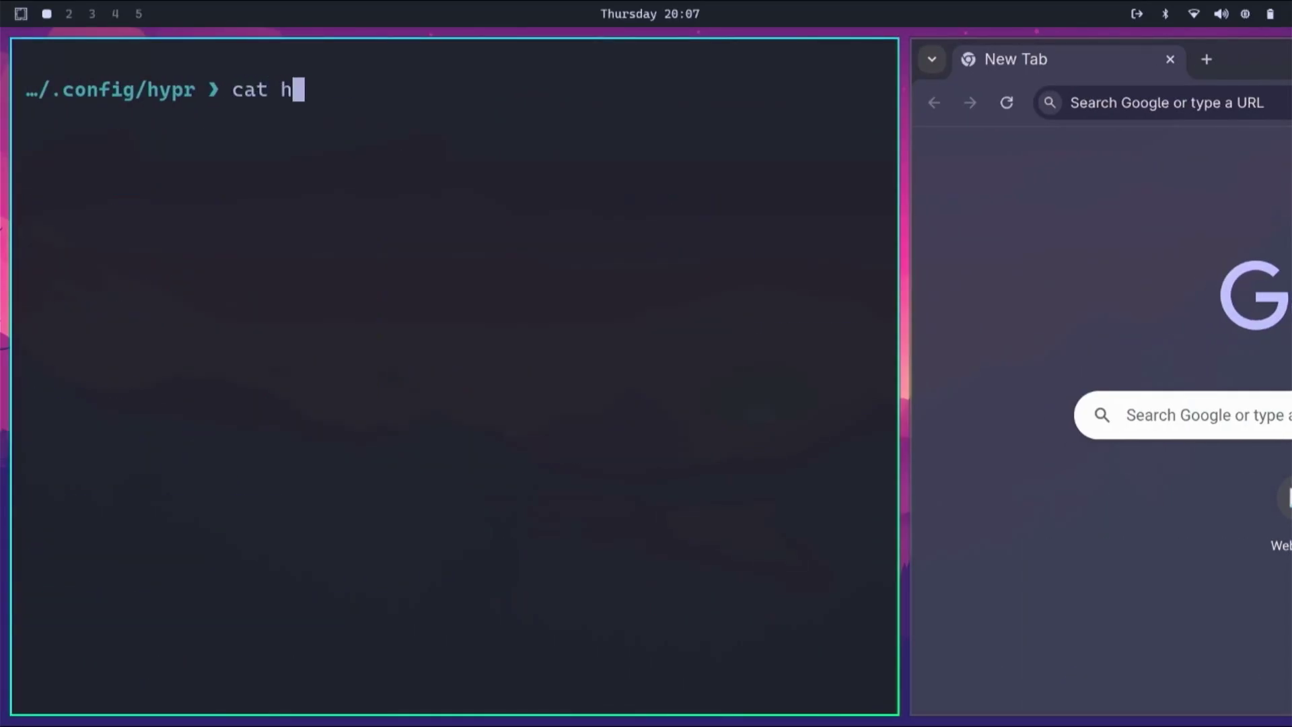
pyautogui.write('yprs')
pyautogui.press('Tab')
pyautogui.press('Return')
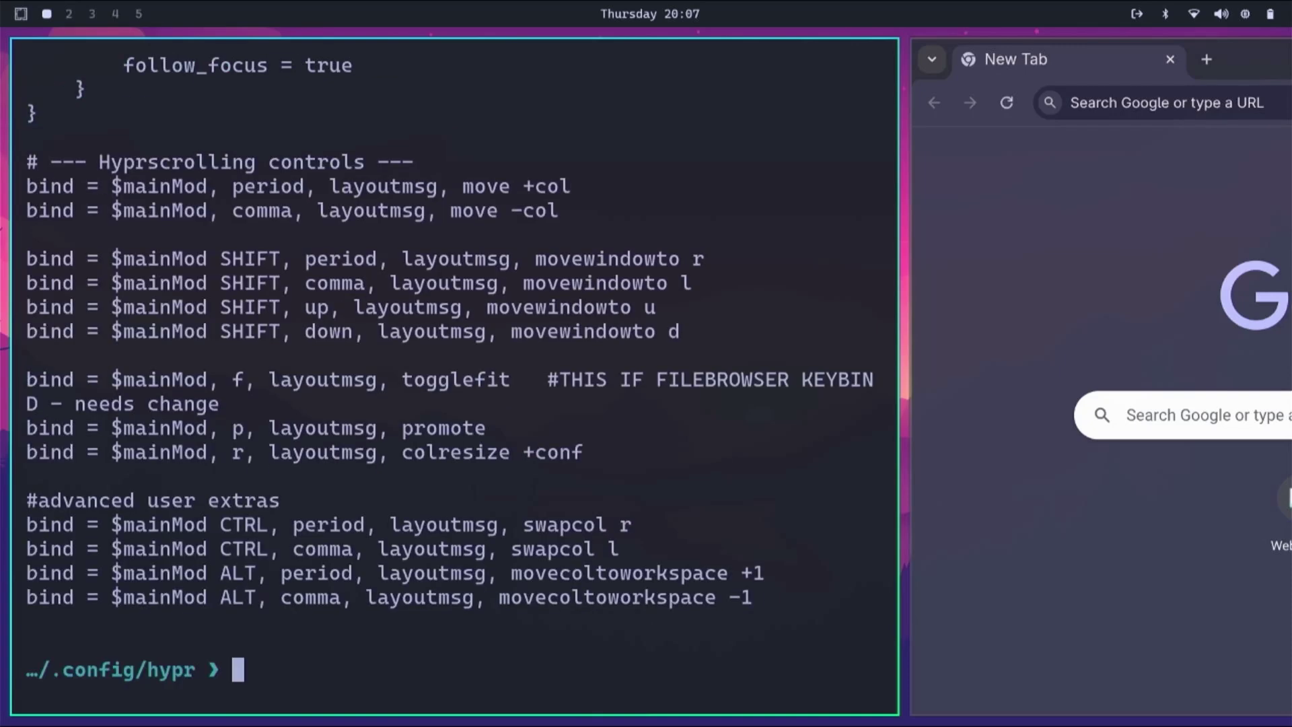
# - Open another terminal beside the first browser window and return the focus to the first terminal
pyautogui.press('super+Right')
pyautogui.press('super+Return')
pyautogui.press('super+Left')
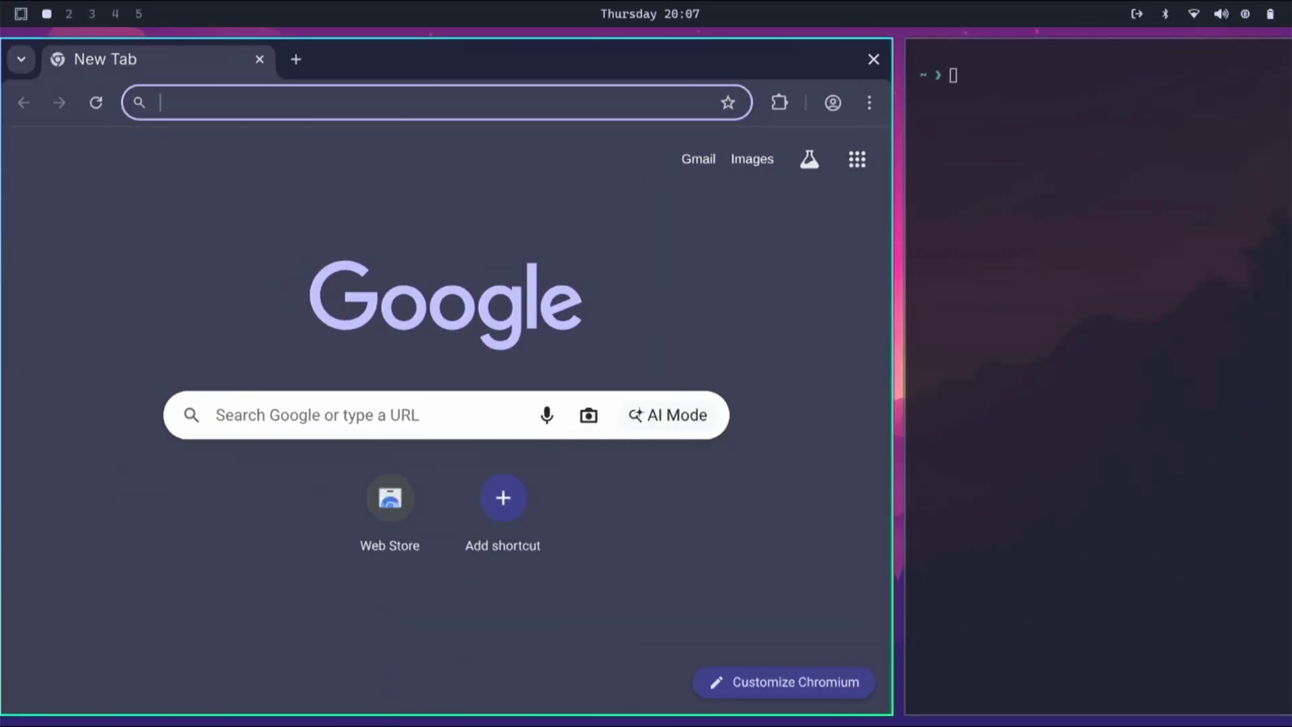
pyautogui.press('super+Left')
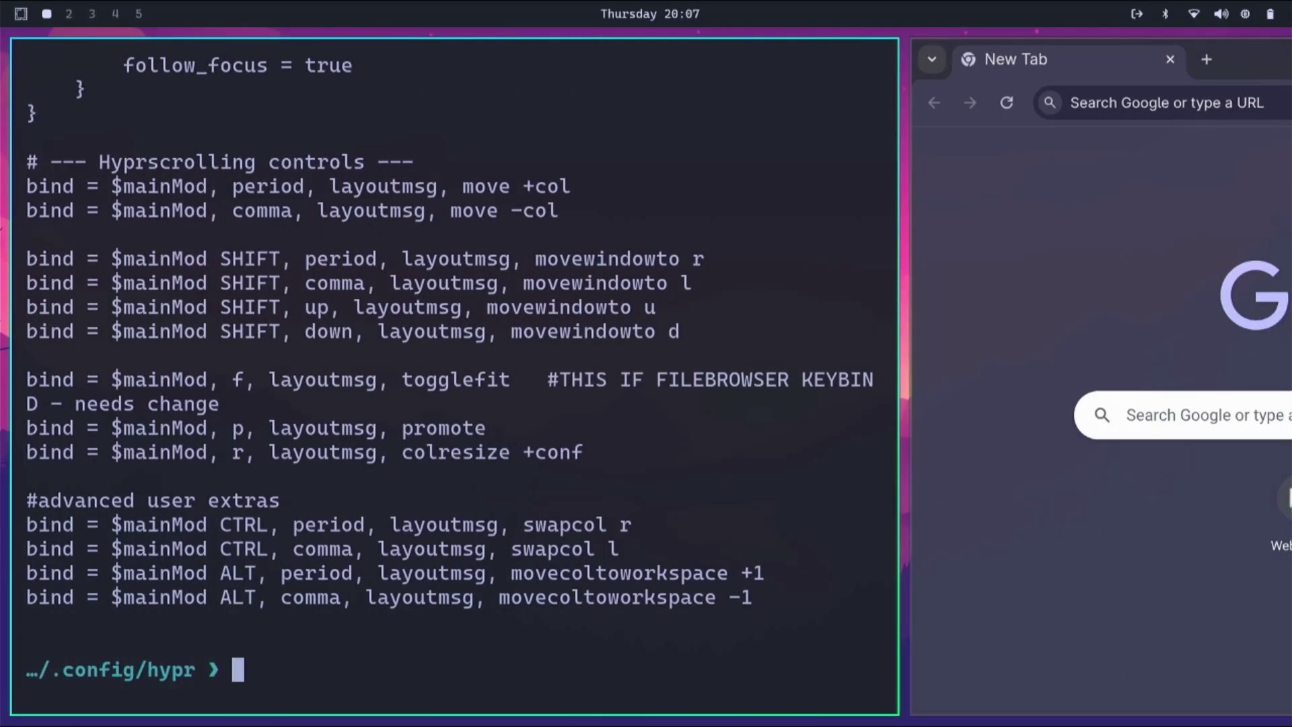
# - Test movewindowto by moving the first terminal into the browser's column and back out, twice
pyautogui.press('super+shift+period')
pyautogui.press('super+shift+comma')
pyautogui.press('super+shift+period')
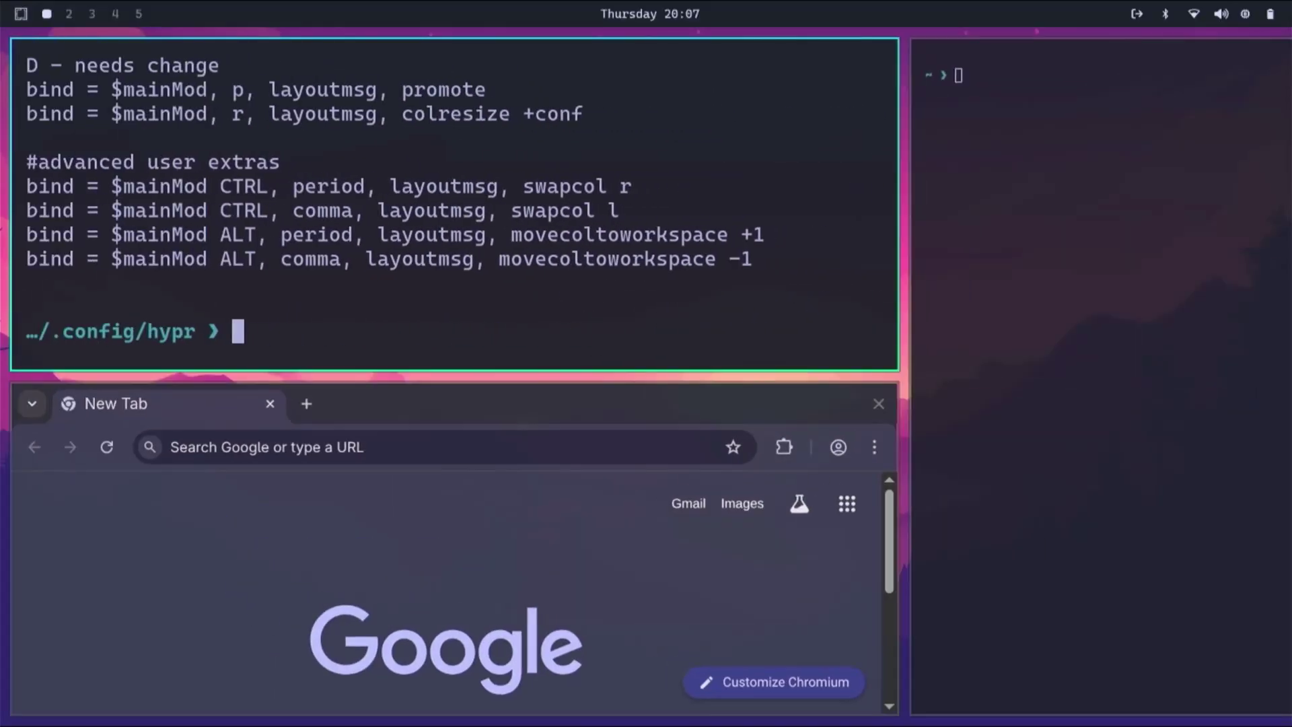
pyautogui.press('super+shift+comma')
# - Swap the terminal's column with the browser's column and back, and move the focus to the next column
pyautogui.press('super+ctrl+period')
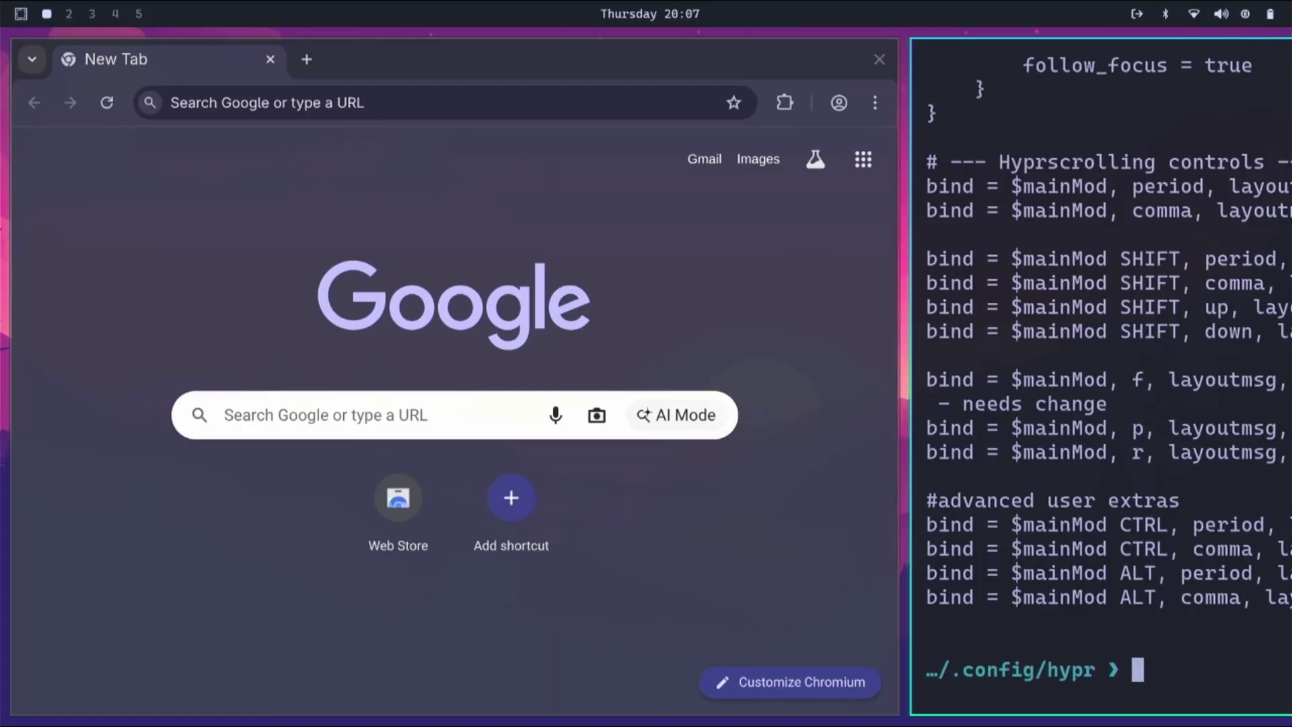
pyautogui.press('super+ctrl+comma')
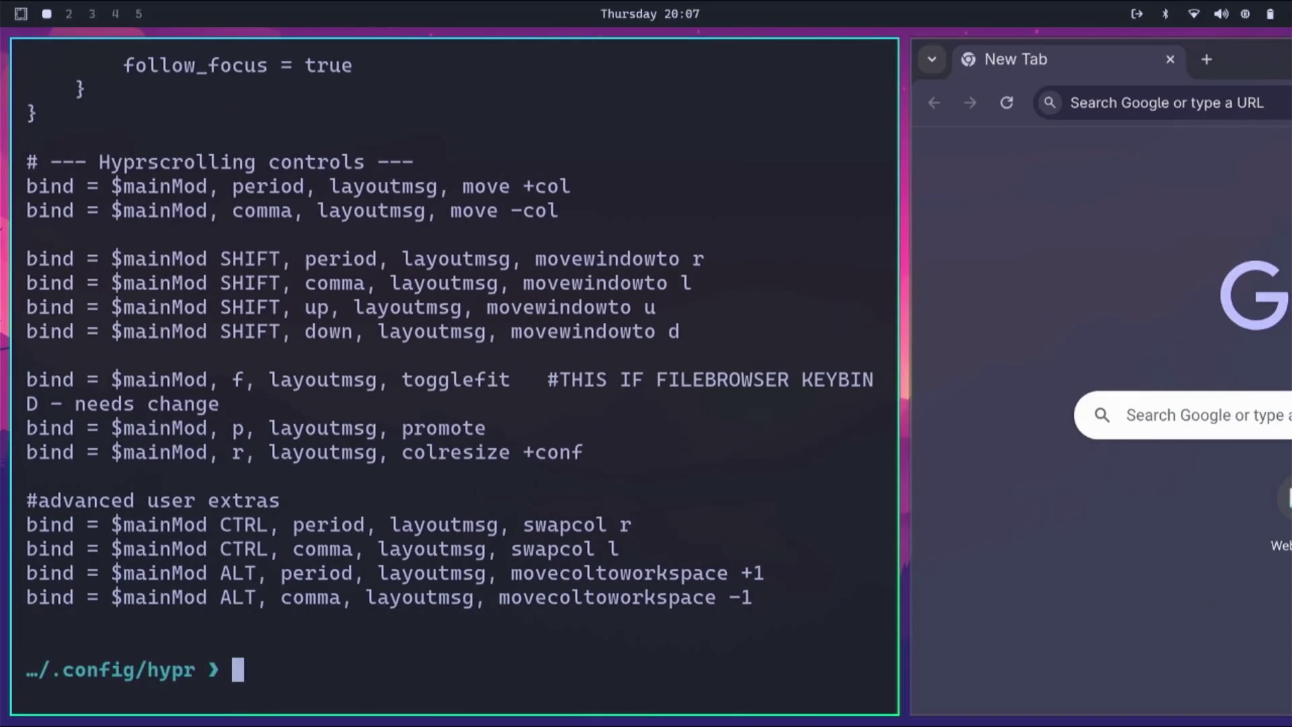
pyautogui.press('super+period')
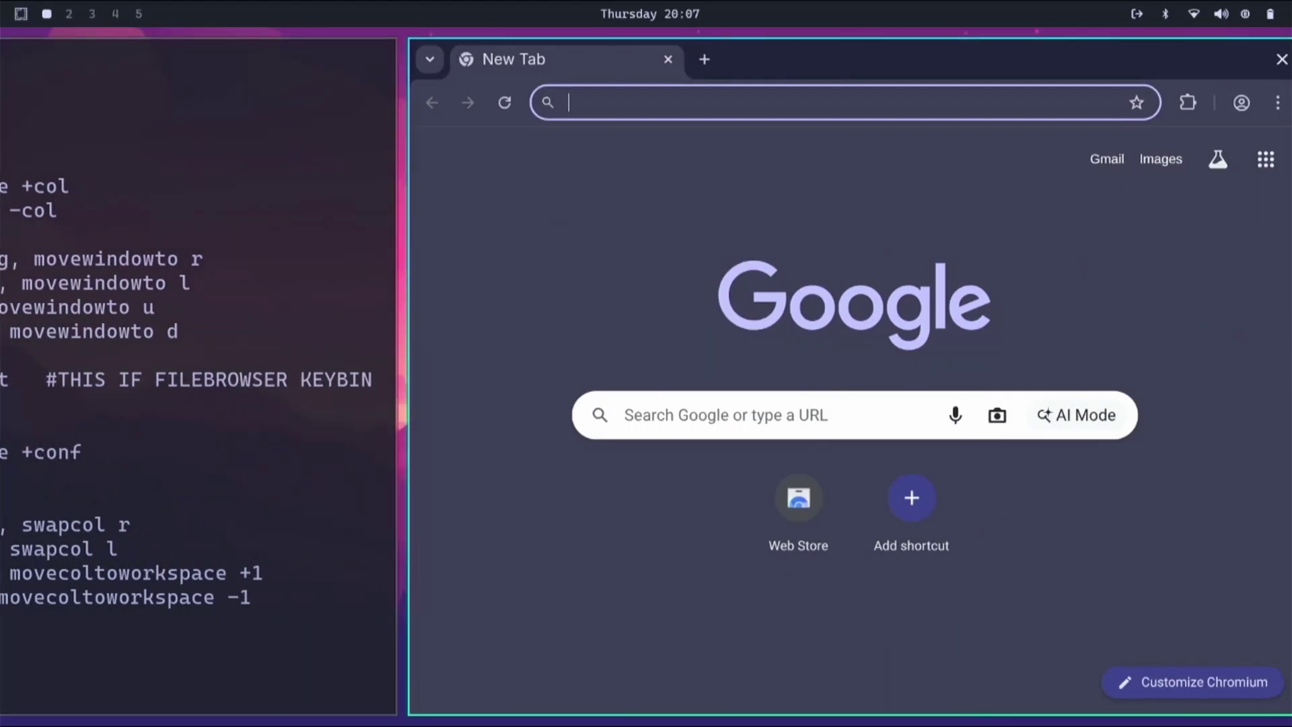
# - Step the focus between the first terminal, the browser and the other terminal, ending on the first terminal
pyautogui.press('super+comma')
pyautogui.press('super+period')
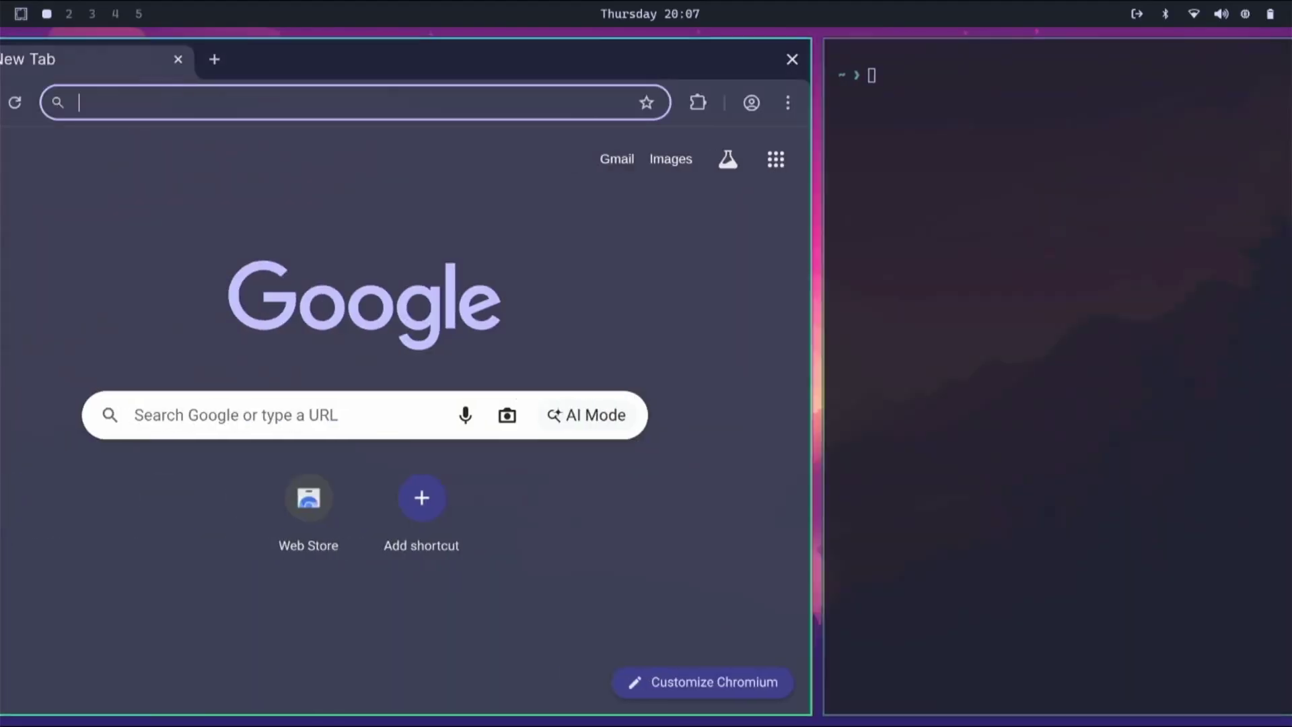
pyautogui.press('super+comma')
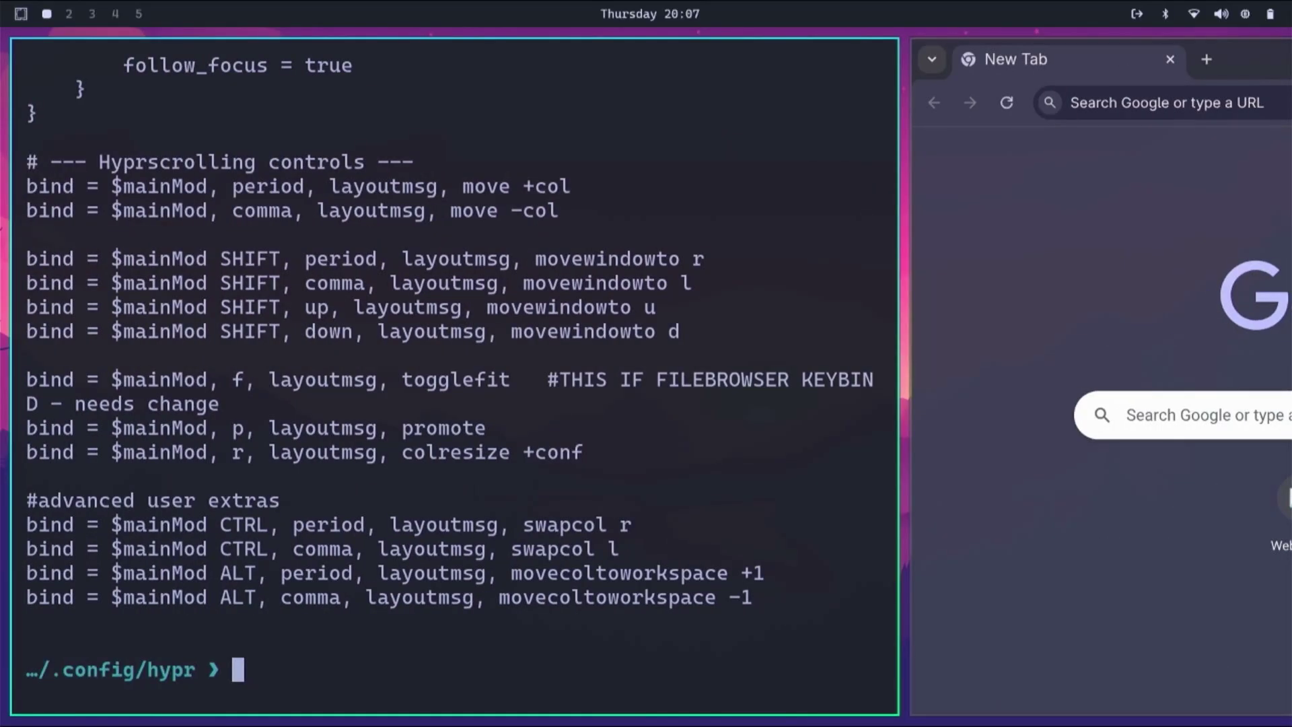
# - Test swapcol twice on the first terminal's column, swapping it with the browser's column and back, and return the focus to the terminal
pyautogui.press('super+ctrl+period')
pyautogui.press('super+ctrl+comma')
pyautogui.press('super+ctrl+period')
pyautogui.press('super+ctrl+comma')
pyautogui.press('super+period')
pyautogui.press('super+comma')
# - Try the togglefit keybinding, close the file manager window and return the focus to the first terminal
pyautogui.press('Up')
pyautogui.press('Return')
pyautogui.press('super+f')
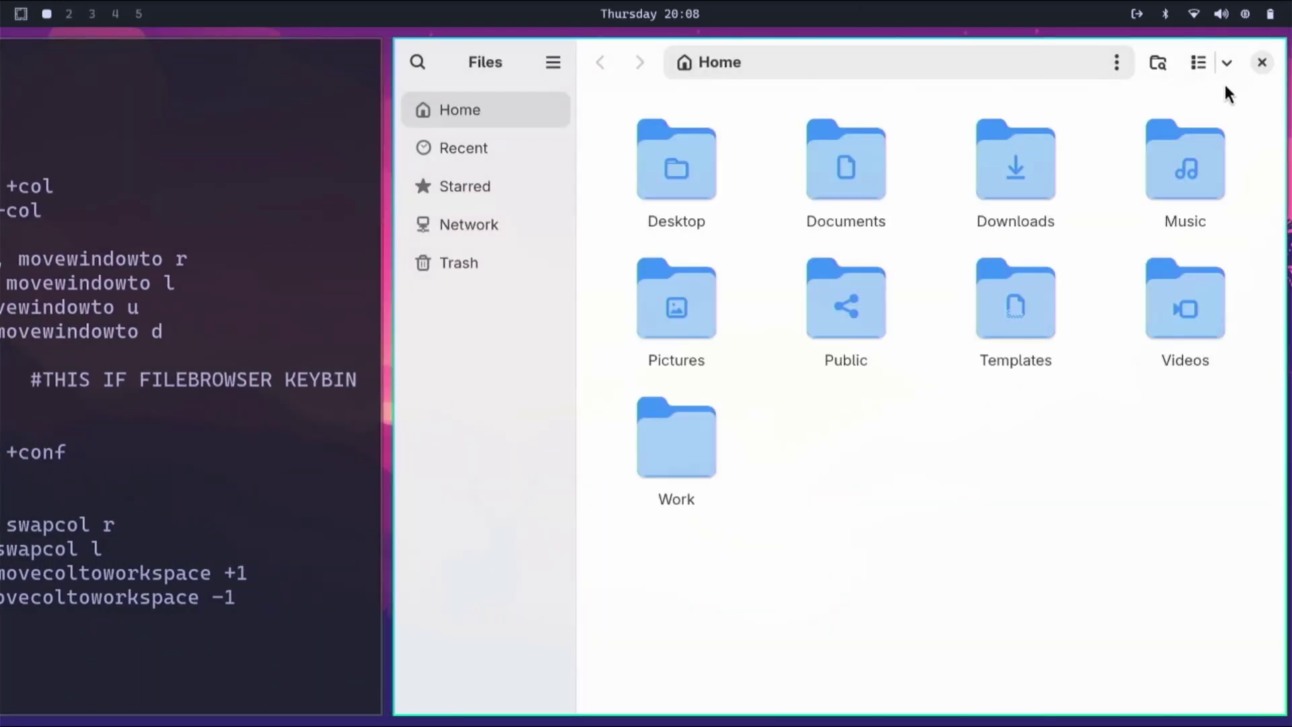
pyautogui.click(1262, 63)
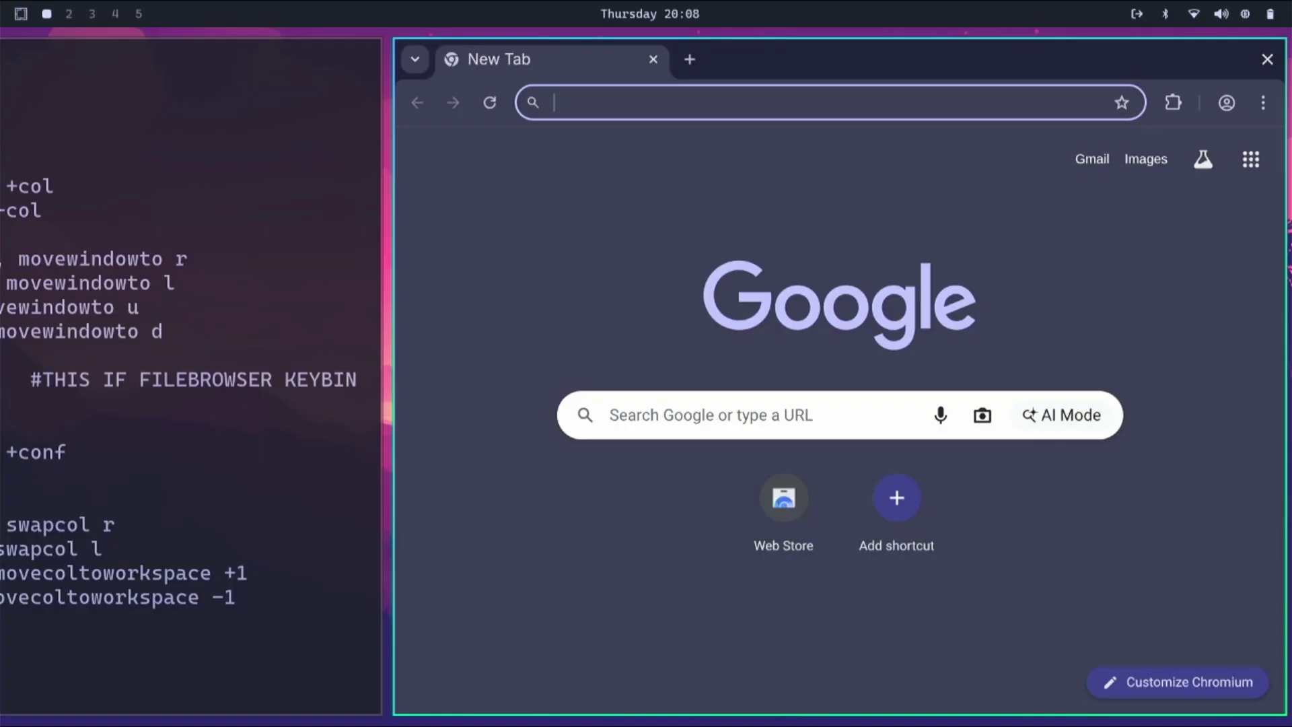
pyautogui.press('super+comma')
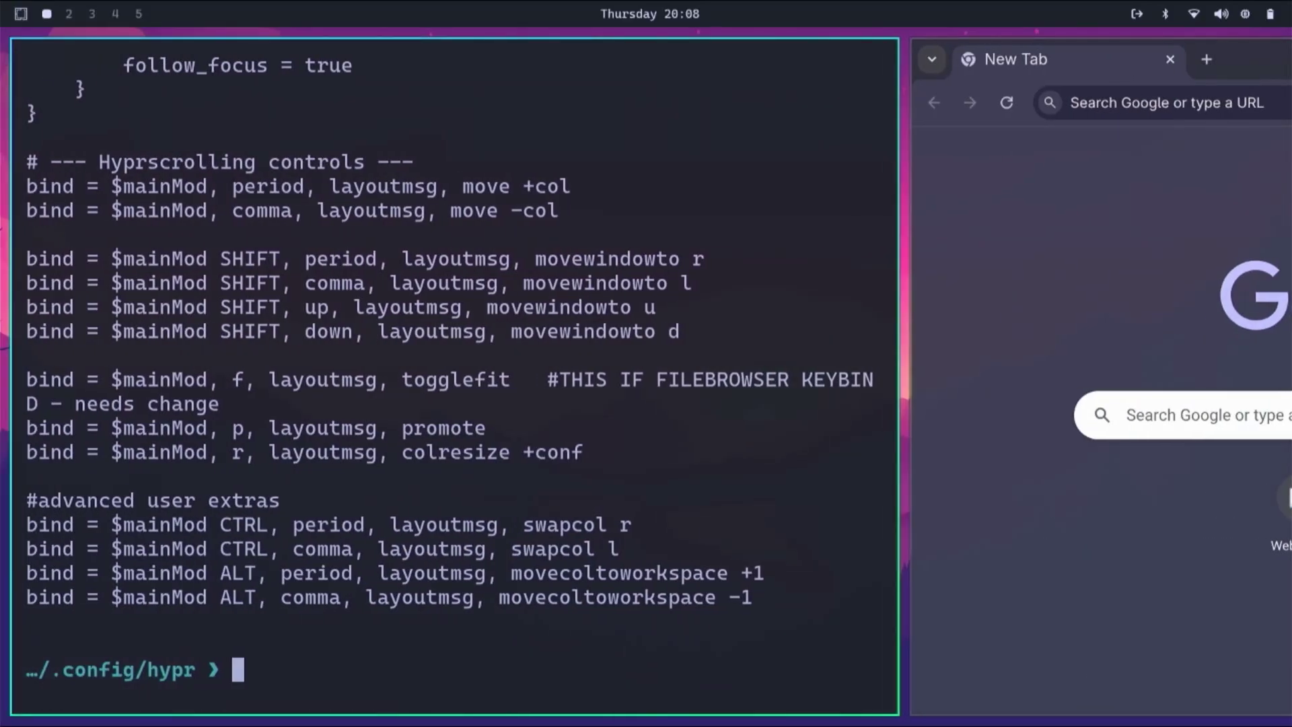
# - Toggle the first terminal to floating and back to tiled
pyautogui.press('super+v')
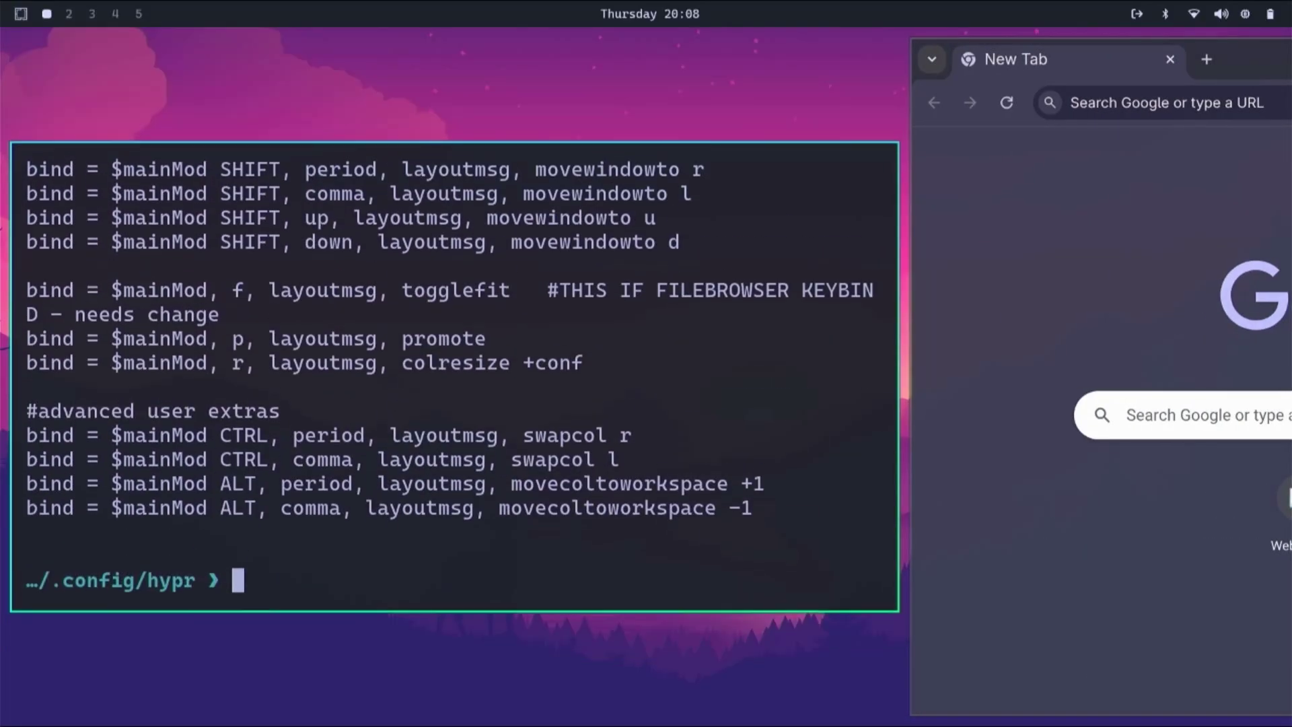
pyautogui.press('super+v')
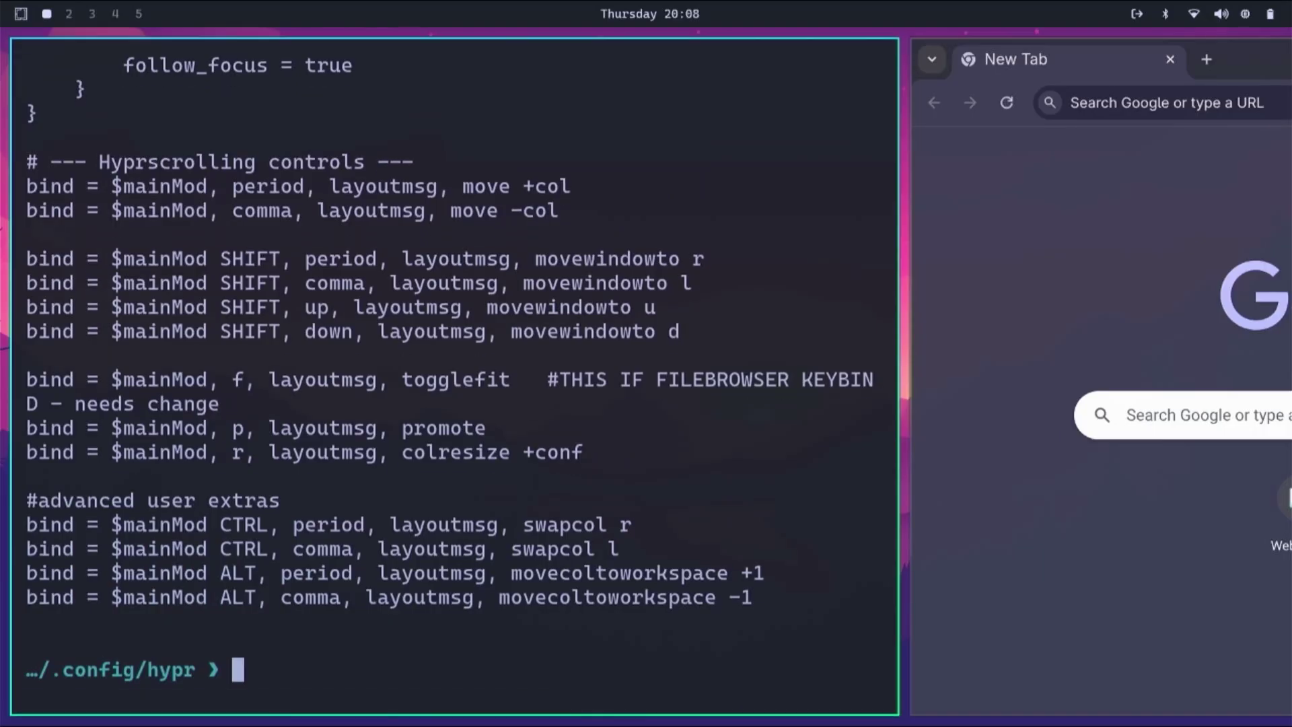
pyautogui.press('super+v')
# - Move the first terminal into the browser's column and cycle the column through its configured widths, ending at full width
pyautogui.press('super+shift+period')
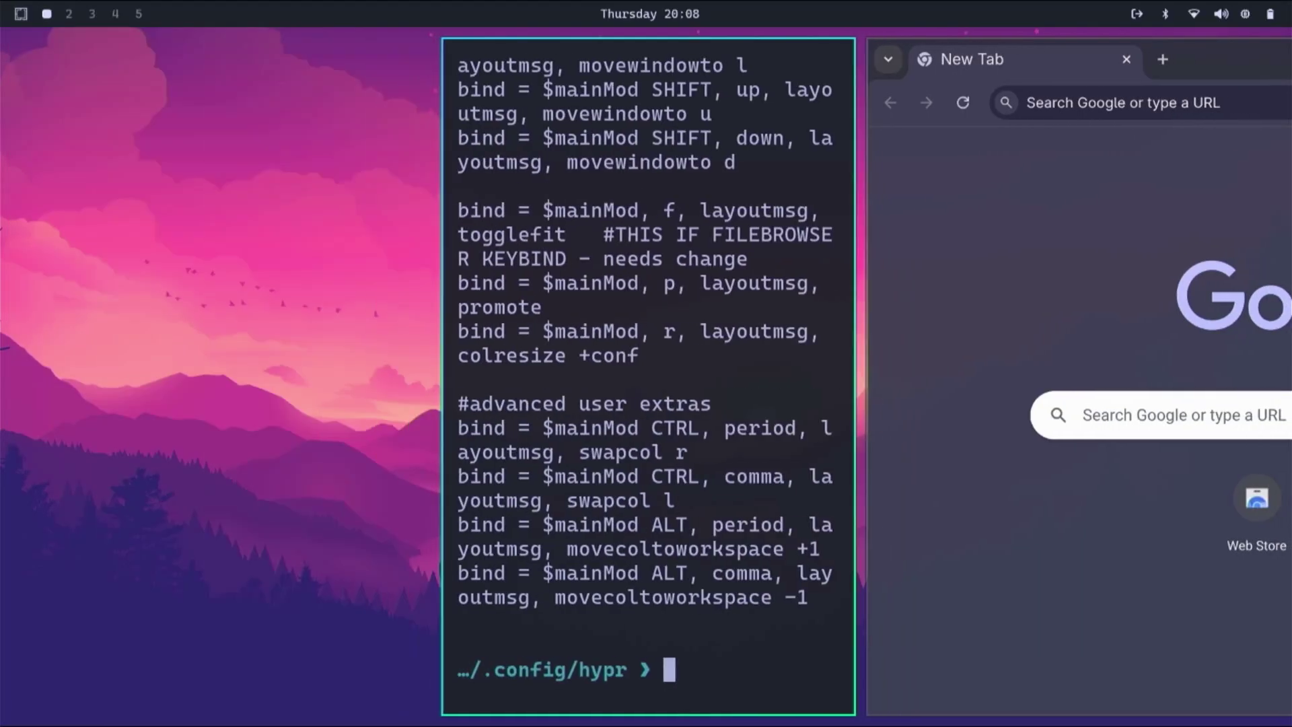
pyautogui.press('super+r')
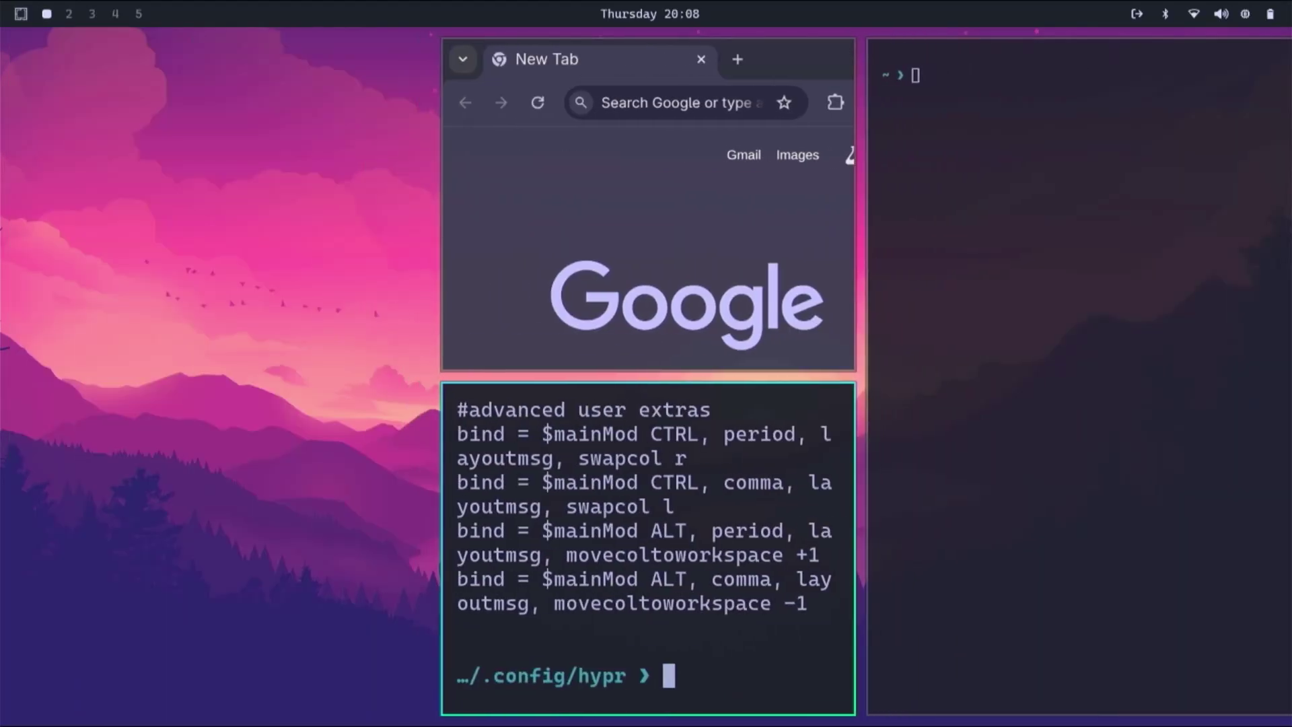
pyautogui.press('super+r')
pyautogui.press('super+r')
pyautogui.press('super+r')
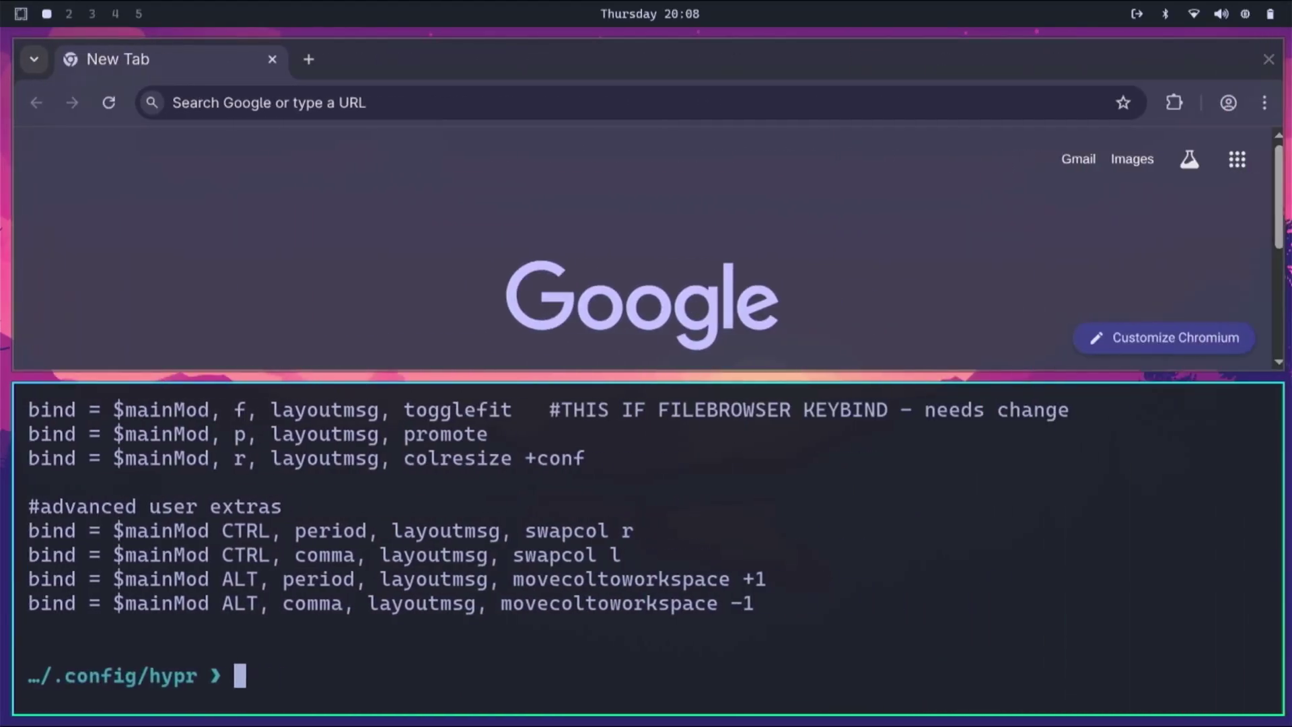
pyautogui.press('super+r')
pyautogui.press('super+r')
pyautogui.press('super+r')
pyautogui.press('super+r')
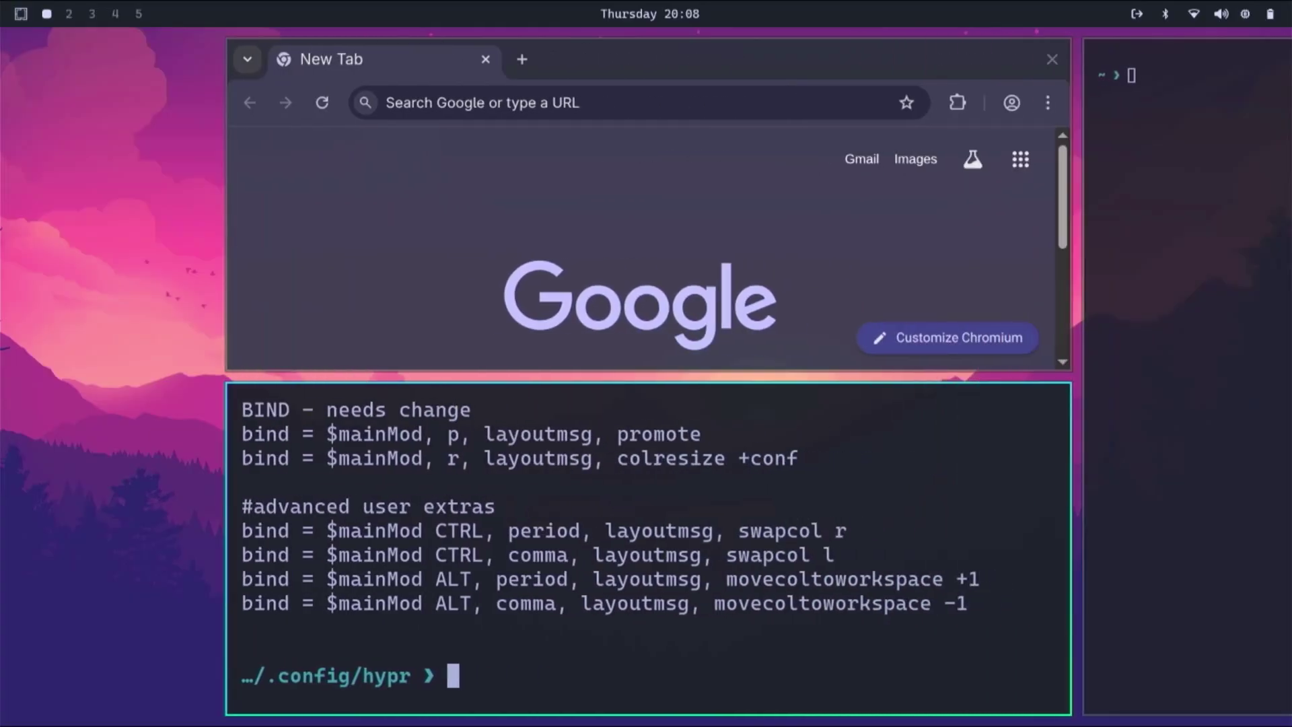
pyautogui.press('super+r')
pyautogui.press('super+r')
pyautogui.press('super+r')
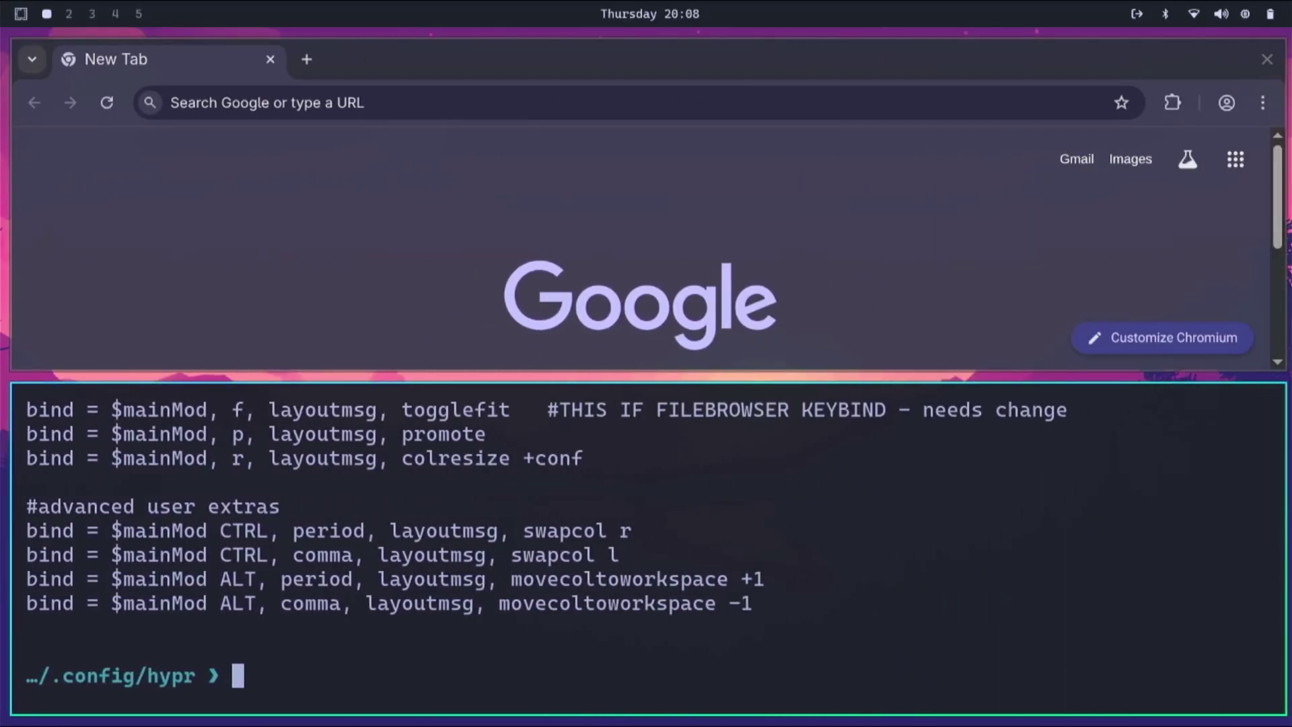
# - Put the first terminal in a full-width column of its own, apart from the browser
pyautogui.press('super+shift+Up')
pyautogui.click(1265, 407)
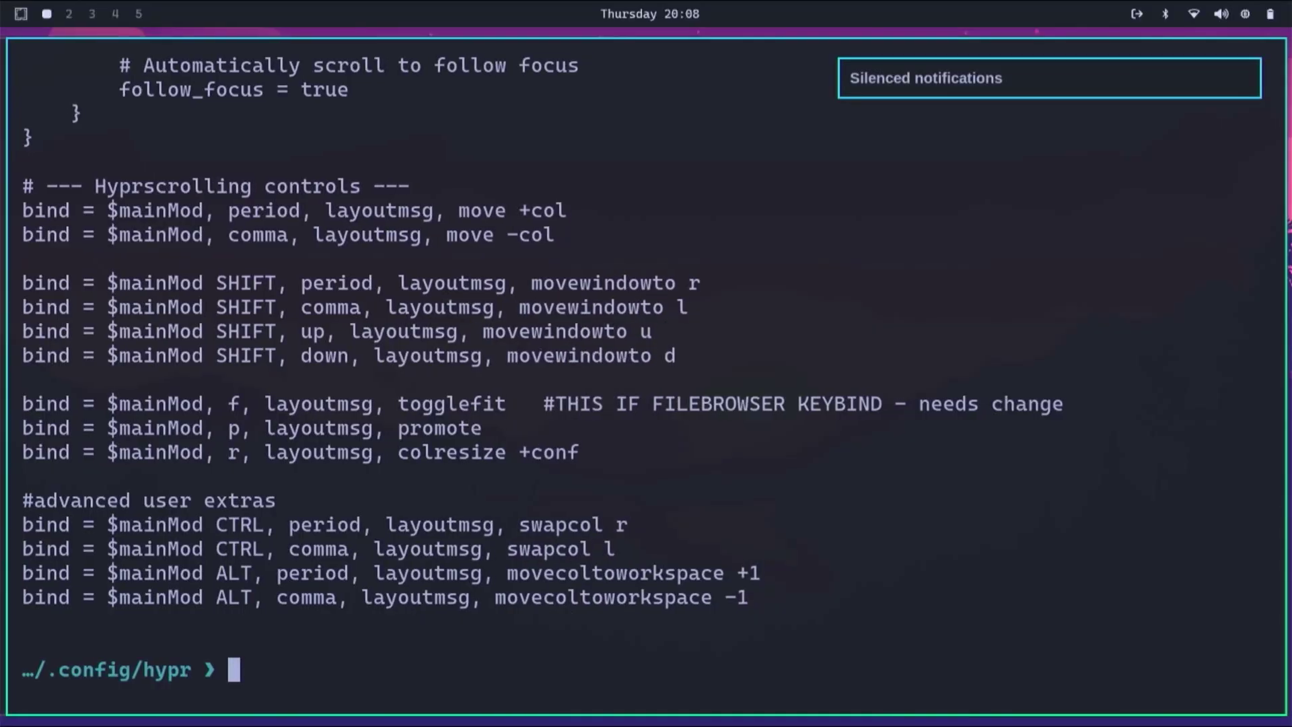
pyautogui.press('super+n')
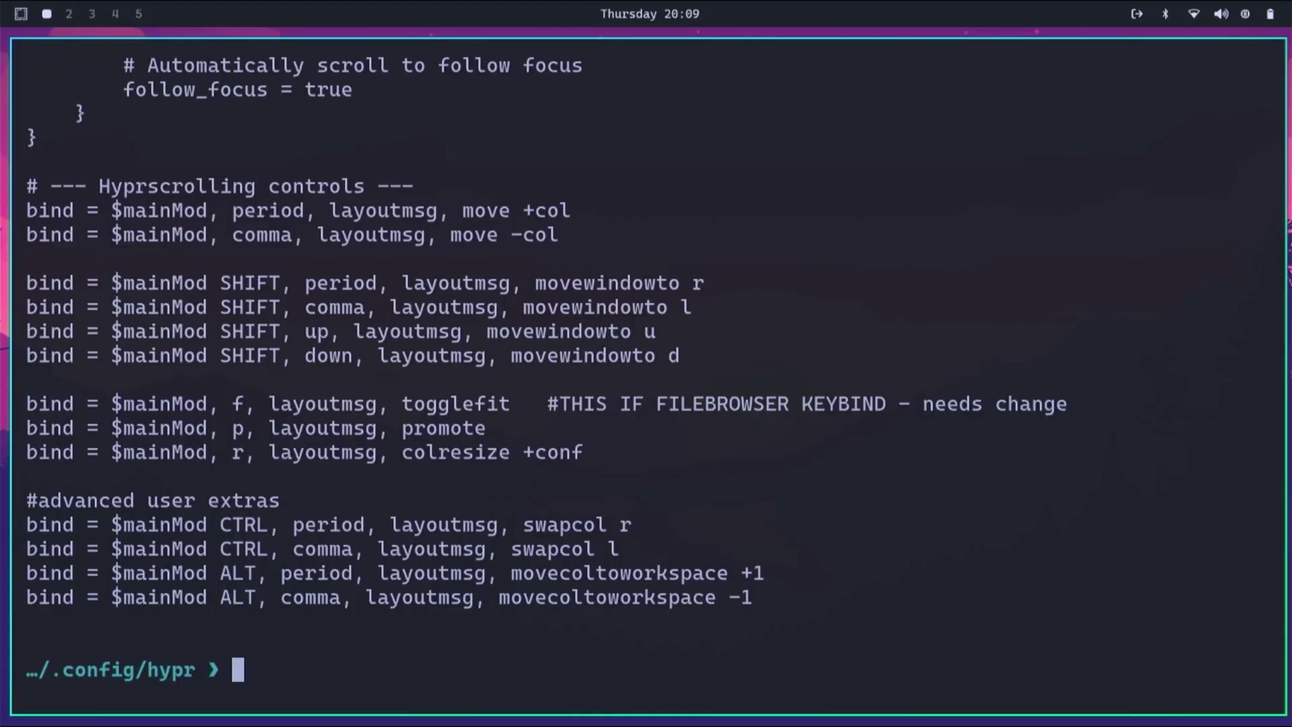
# - Send the terminal's column to workspace 2 with movecoltoworkspace +1, check it there and return to workspace 1
pyautogui.press('super+alt+period')
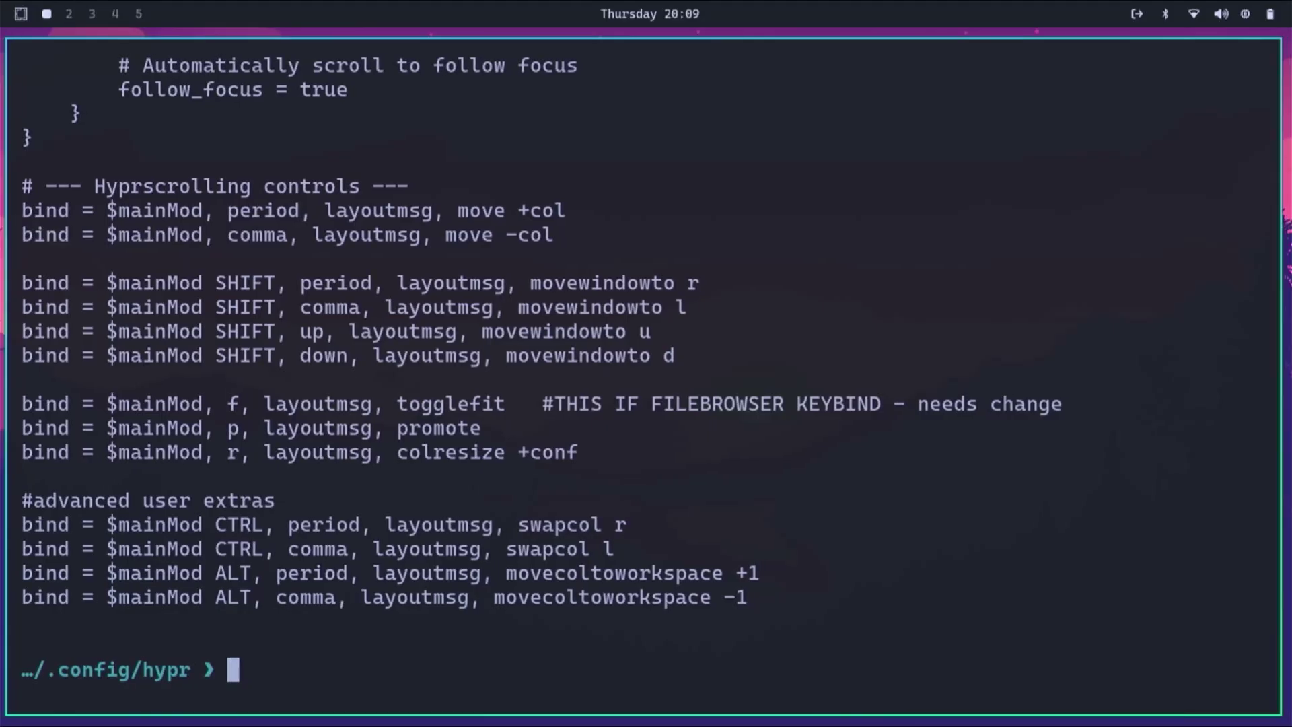
pyautogui.click(46, 15)
pyautogui.click(69, 15)
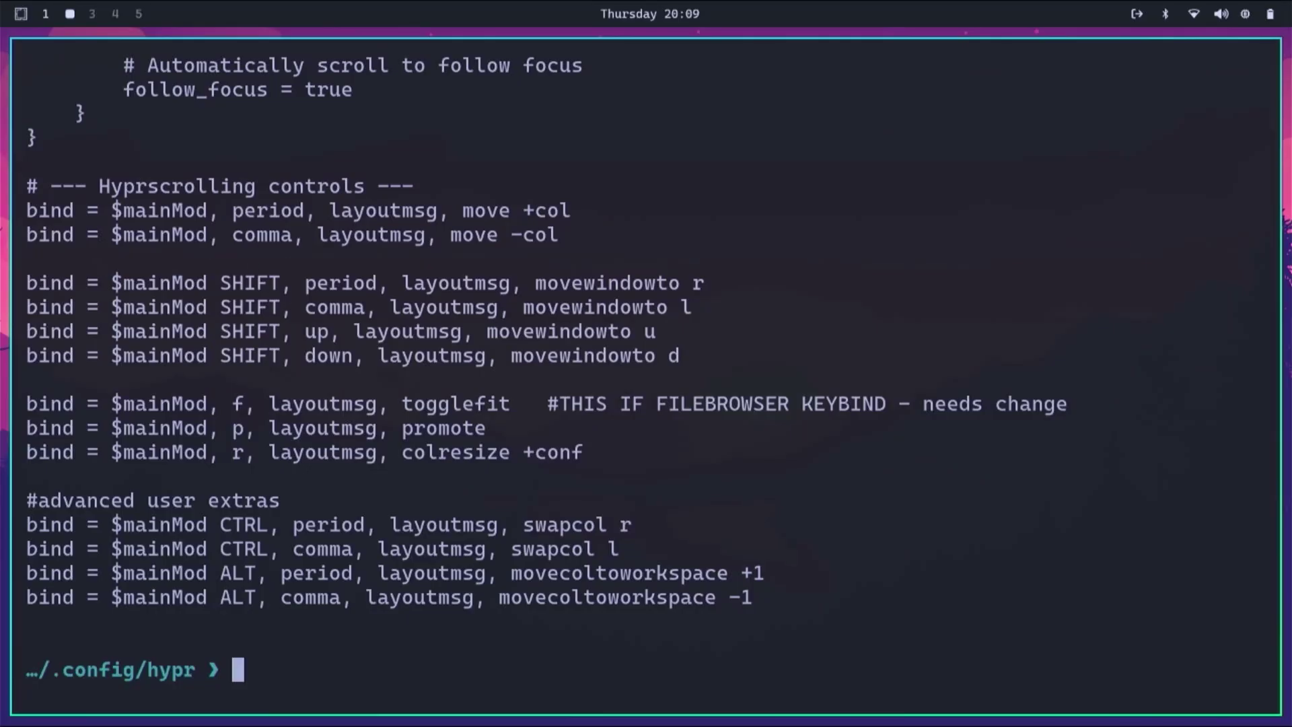
pyautogui.write('1C')
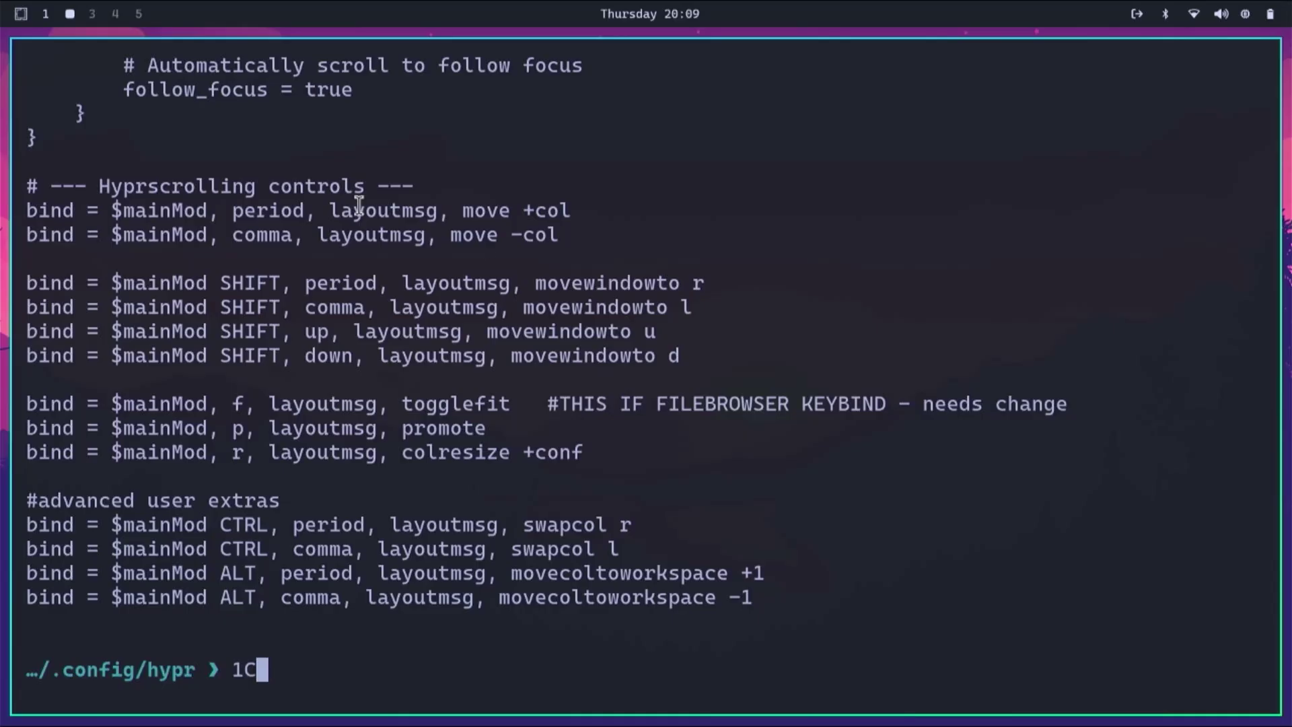
pyautogui.click(45, 14)
# - Step the focus back and forth between the terminal and browser columns on workspace 1
pyautogui.press('super+Right')
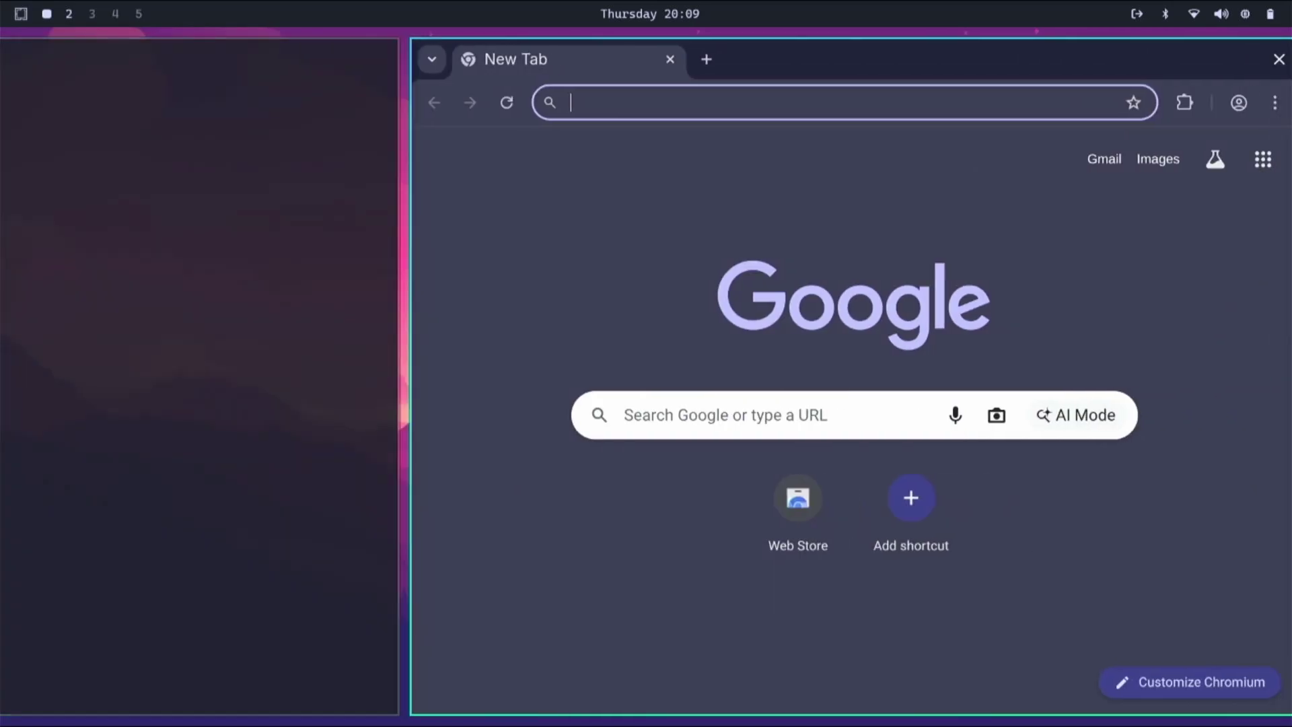
pyautogui.press('super+Left')
pyautogui.press('super+Right')
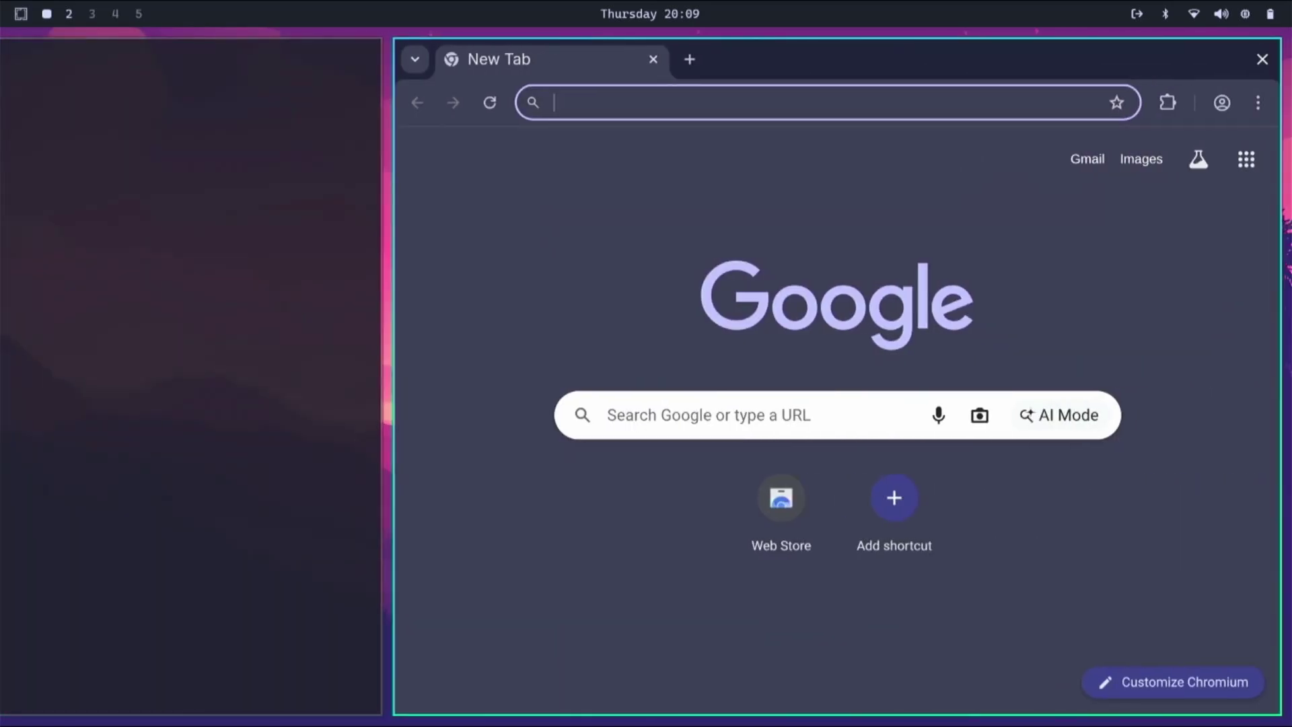
pyautogui.press('super+Left')
pyautogui.press('super+Right')
pyautogui.press('super+Left')
pyautogui.press('super+Right')
# - Close the remaining windows on workspace 1 and the terminal on workspace 2
pyautogui.press('super+Right')
pyautogui.press('super+Left')
pyautogui.press('super+Right')
pyautogui.press('super+Right')
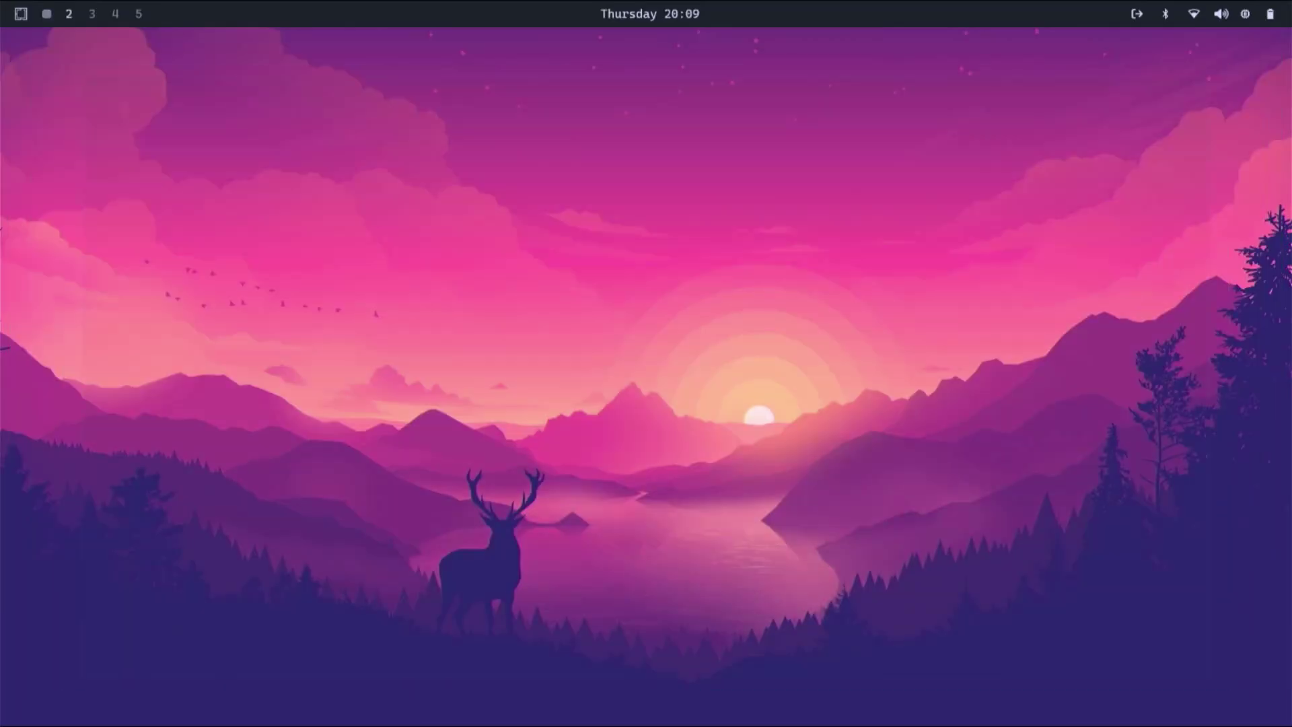
pyautogui.click(69, 14)
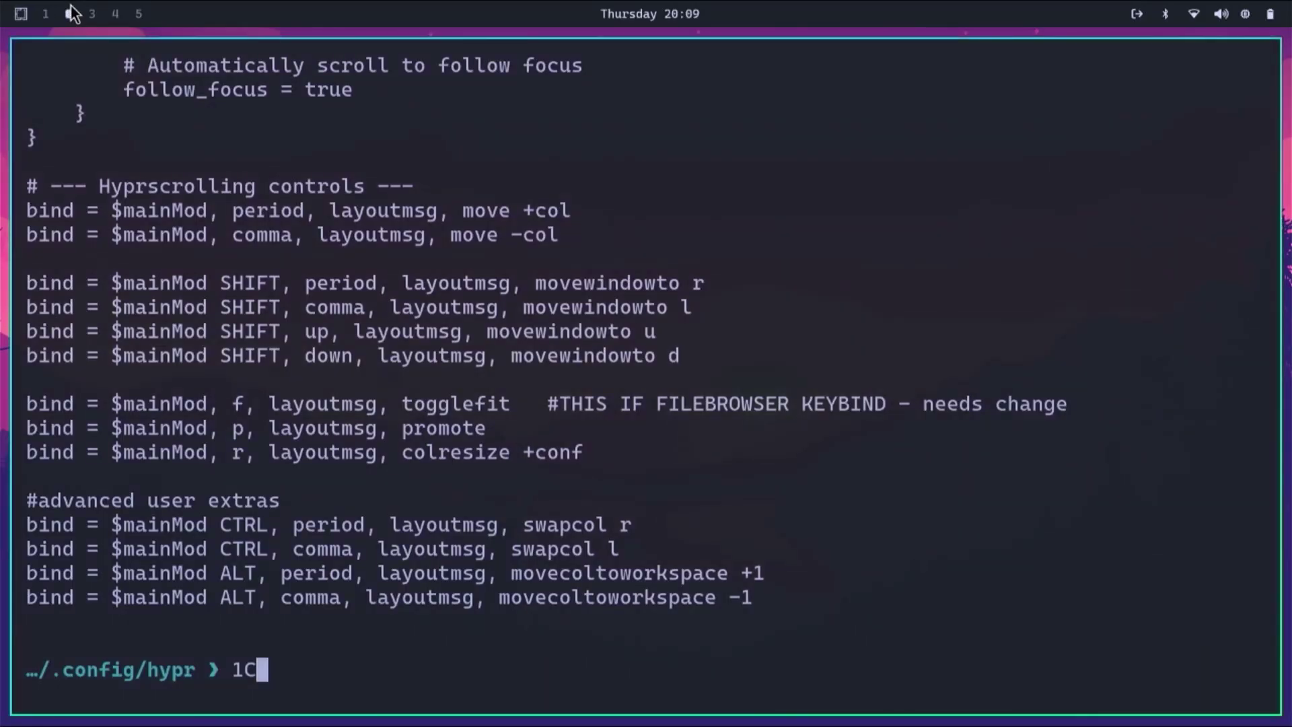
pyautogui.press('super+Right')
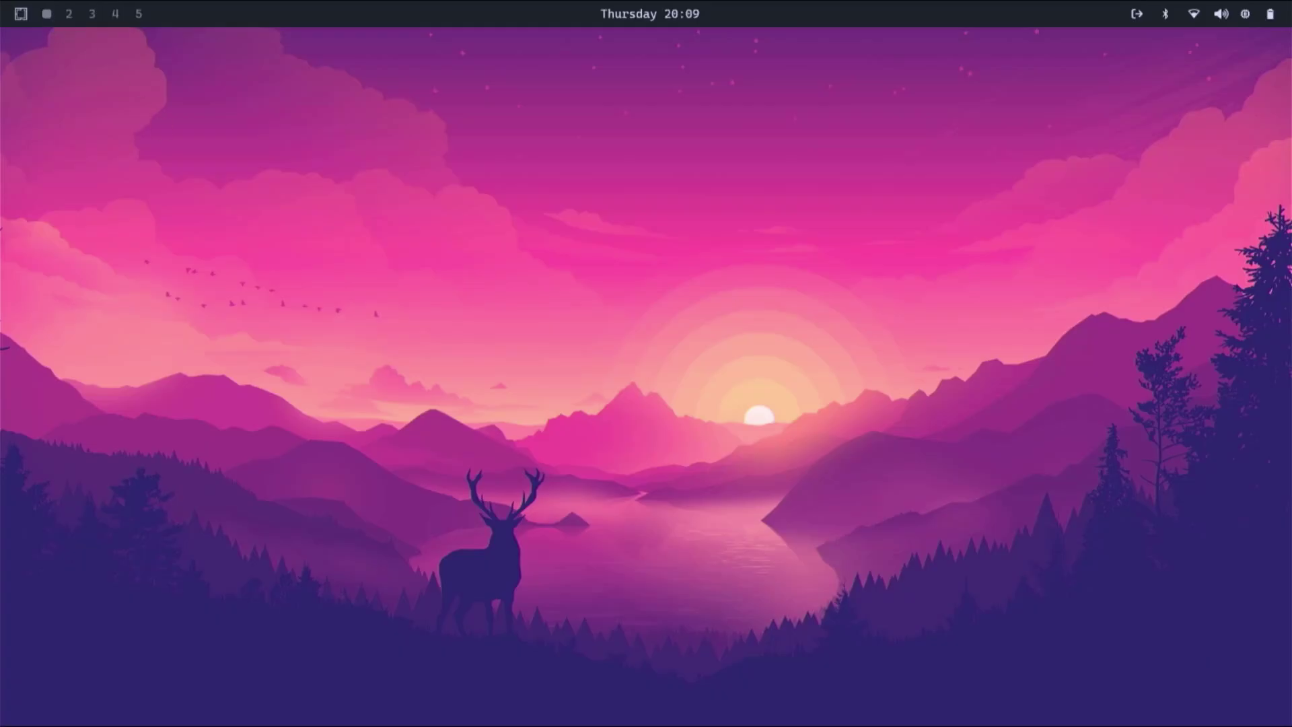
# - Open a new terminal and a browser window on workspace 1, and launch 1Password beside them
pyautogui.press('super+Return')
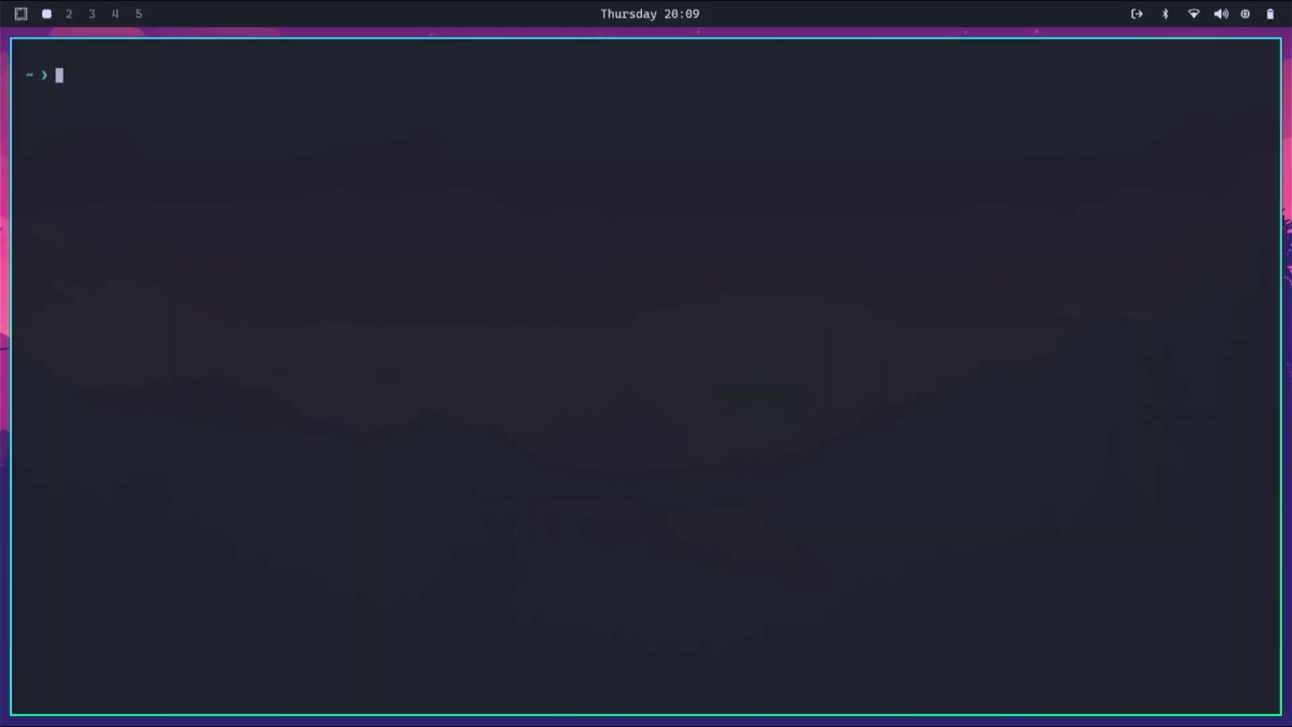
pyautogui.press('super+Left')
pyautogui.press('super+space')
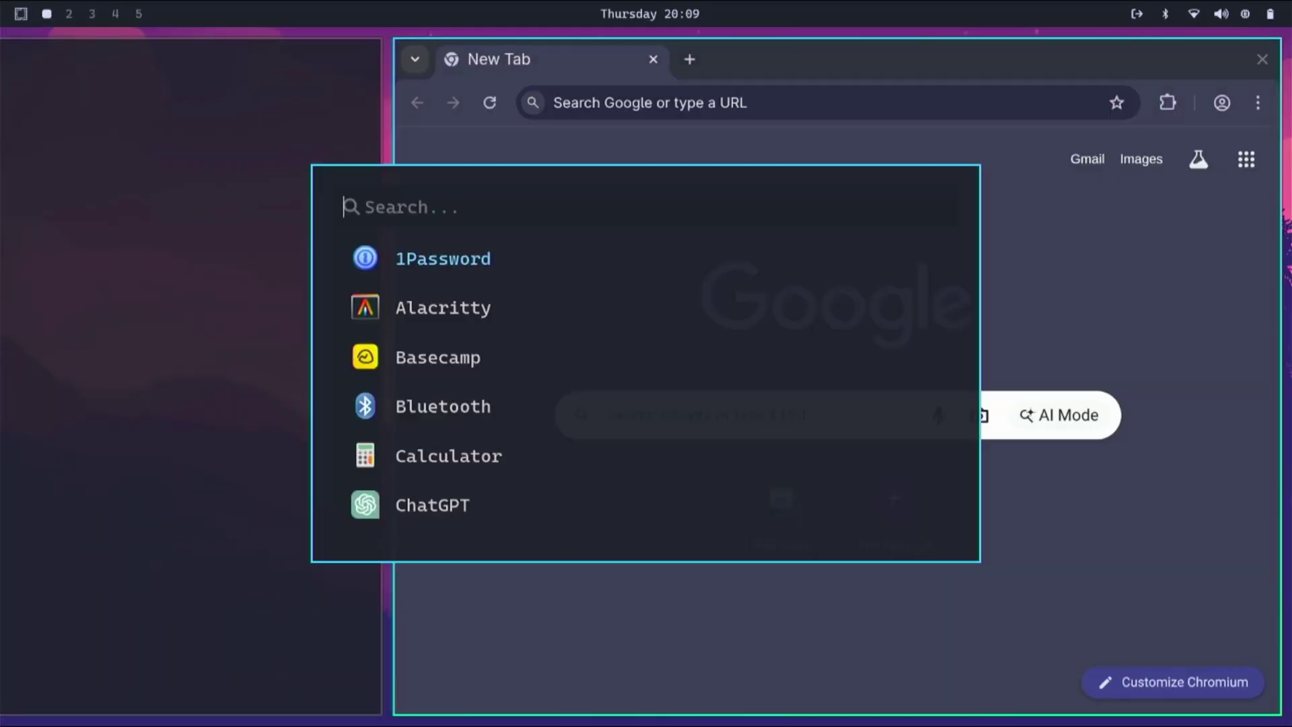
pyautogui.press('Return')
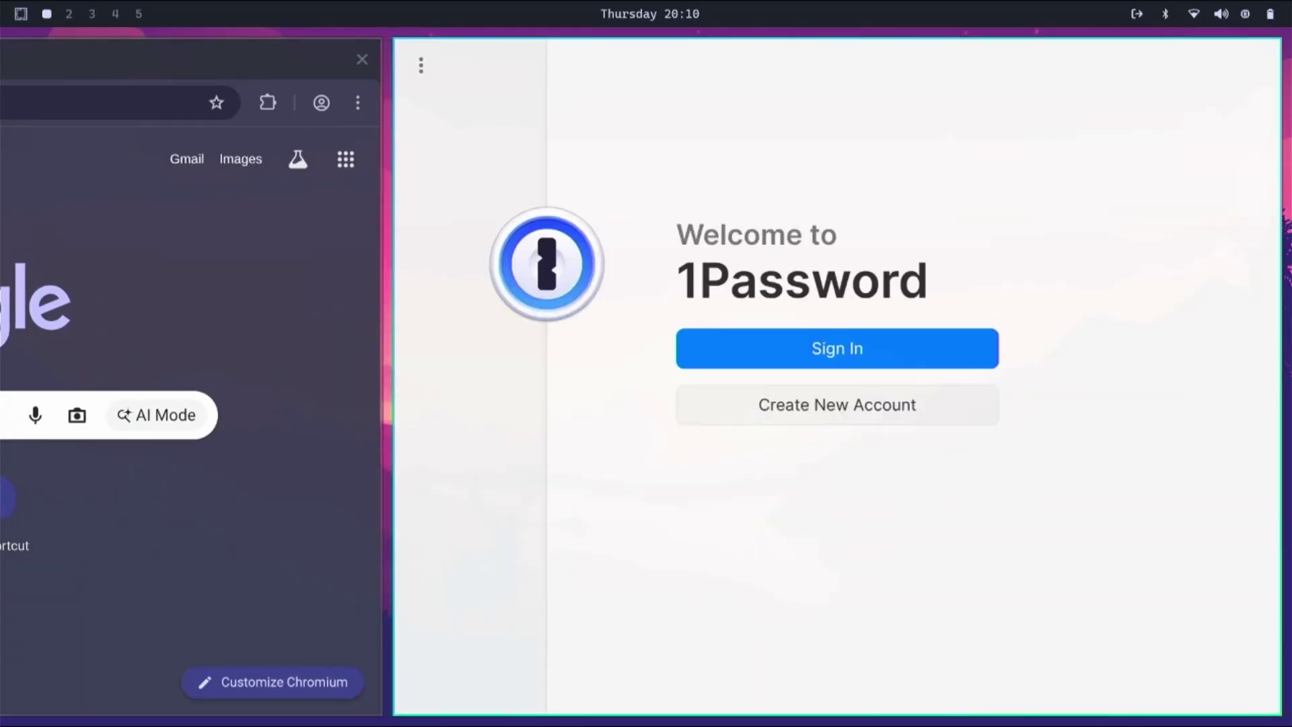
# - Launch ChatGPT in another column from the application launcher
pyautogui.press('super+space')
pyautogui.press('Down')
pyautogui.press('Down')
pyautogui.press('Down')
pyautogui.press('Down')
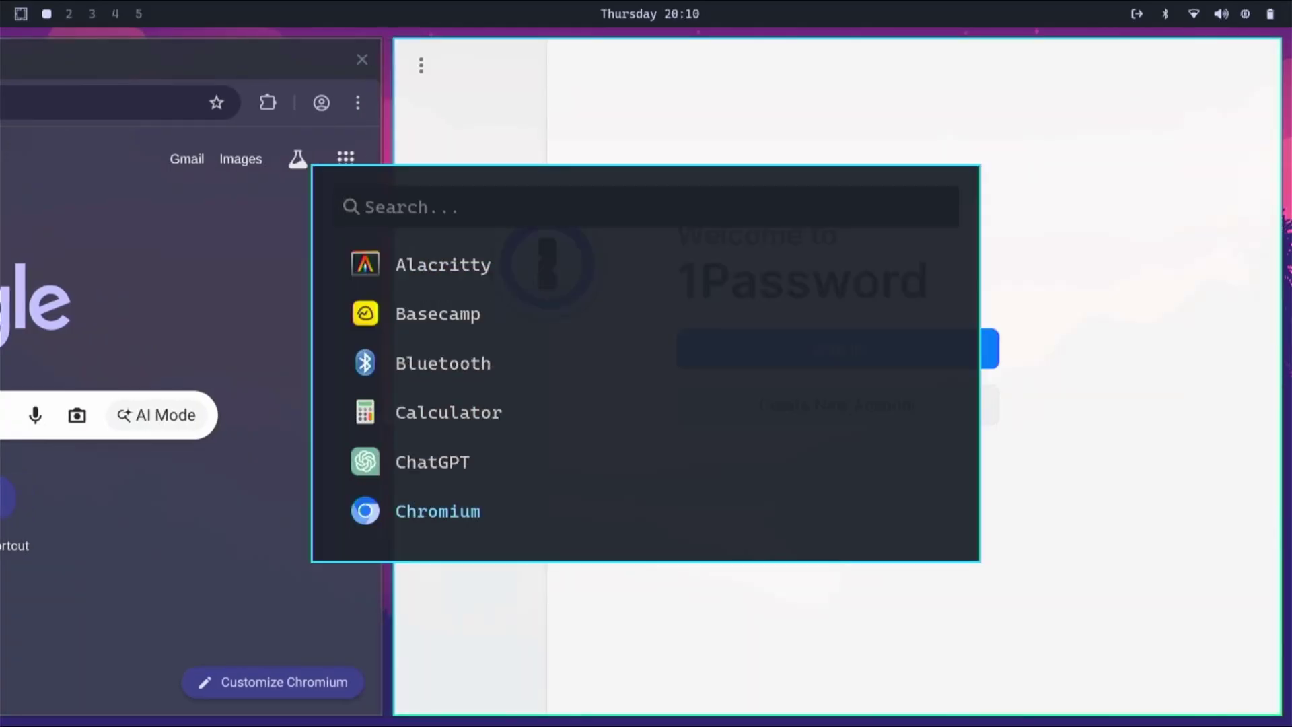
pyautogui.press('Return')
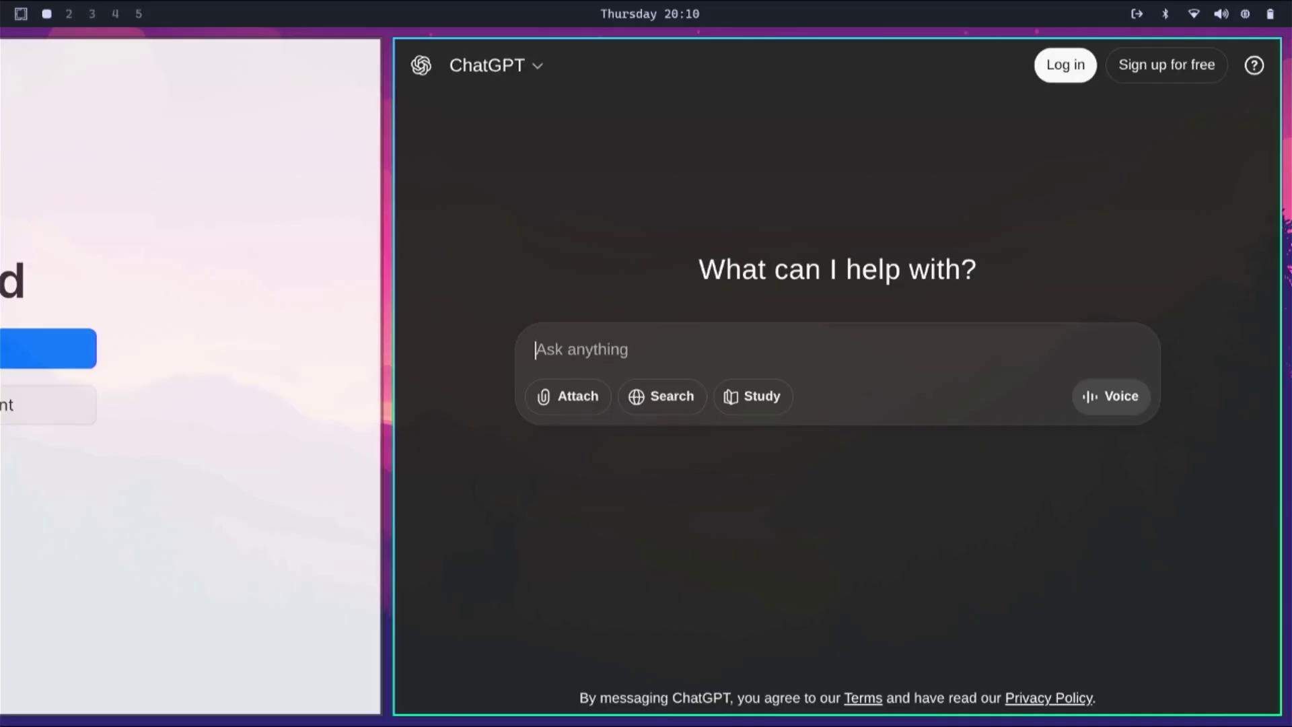
# - Scroll back and forth through the terminal, browser, 1Password and ChatGPT columns by moving the focus, ending on the terminal
pyautogui.press('super+Left')
pyautogui.press('super+Left')
pyautogui.press('super+Left')
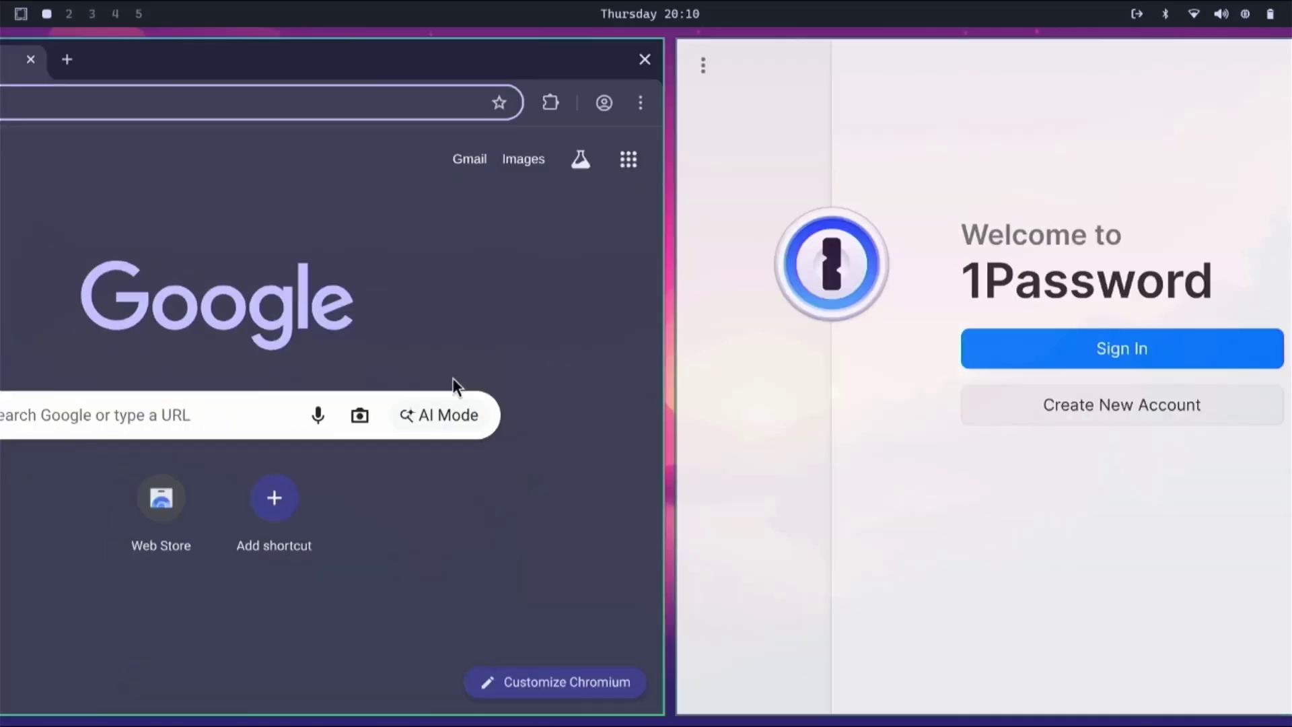
pyautogui.press('super+Right')
pyautogui.press('super+Right')
pyautogui.press('super+Right')
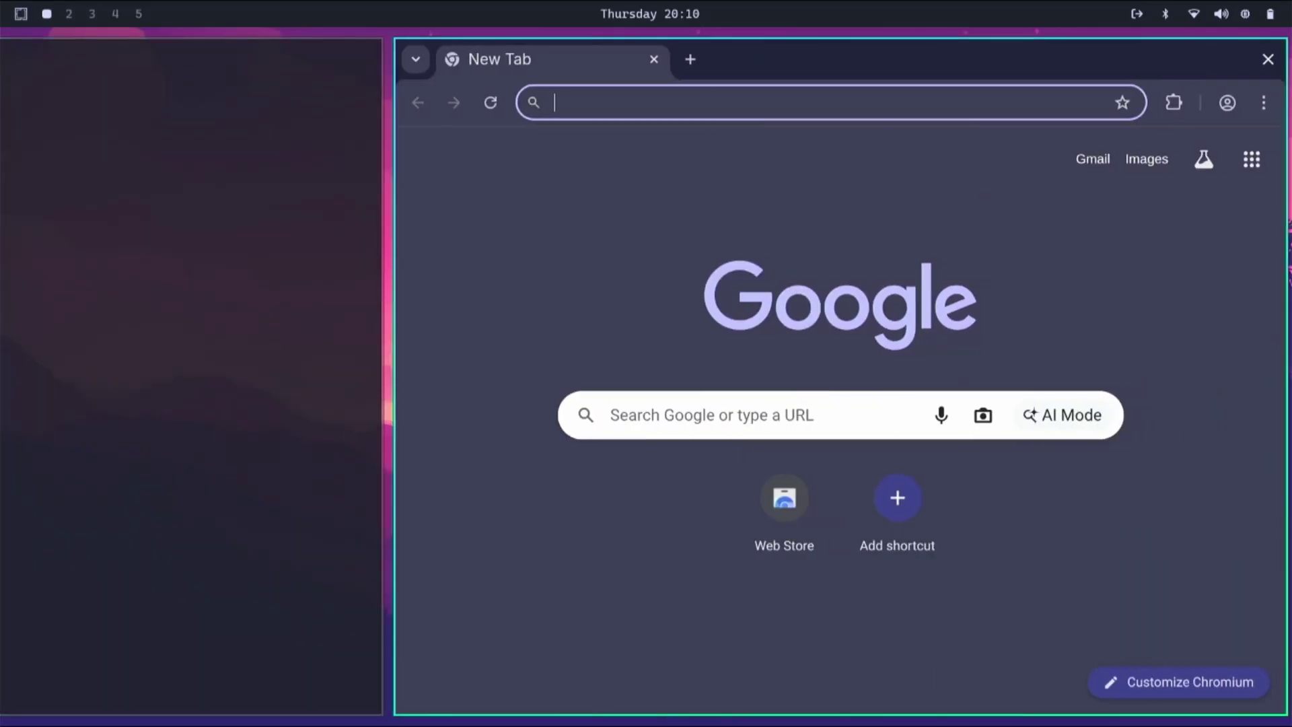
pyautogui.press('super+Left')
pyautogui.press('super+Left')
pyautogui.press('super+Left')
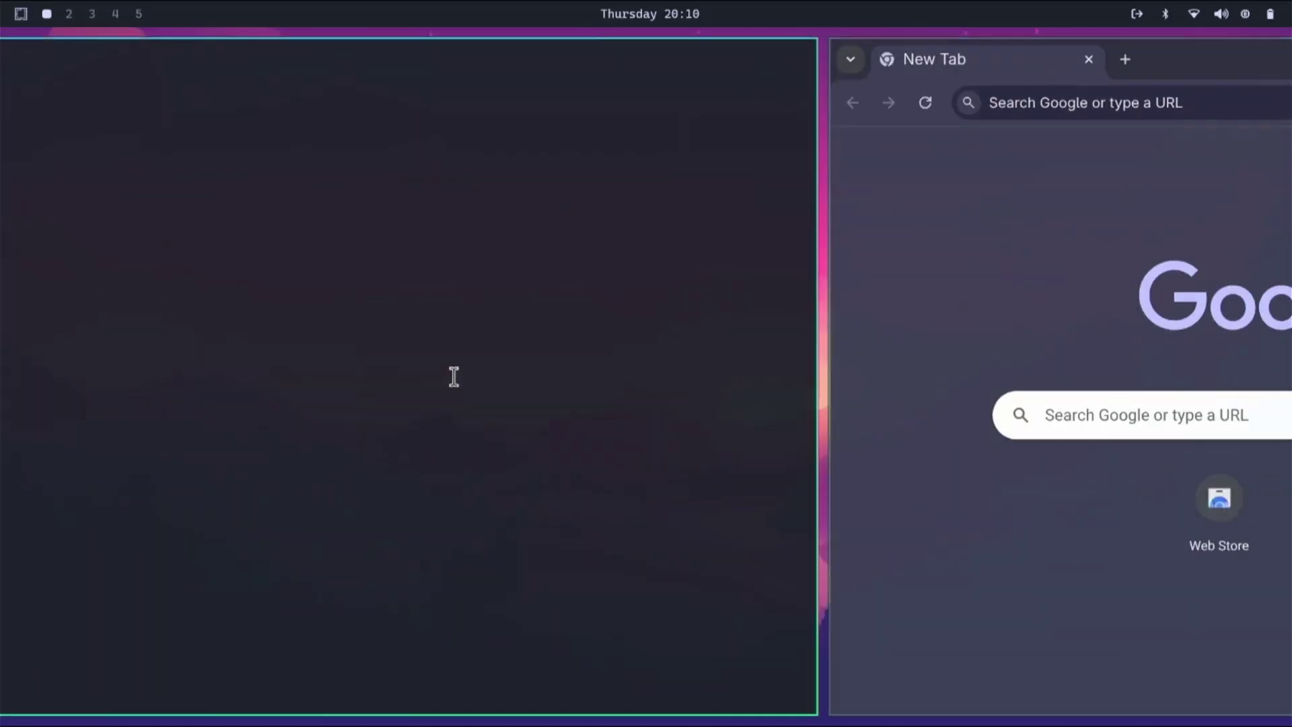
pyautogui.press('super+Right')
pyautogui.press('super+Right')
pyautogui.press('super+Right')
pyautogui.press('super+Left')
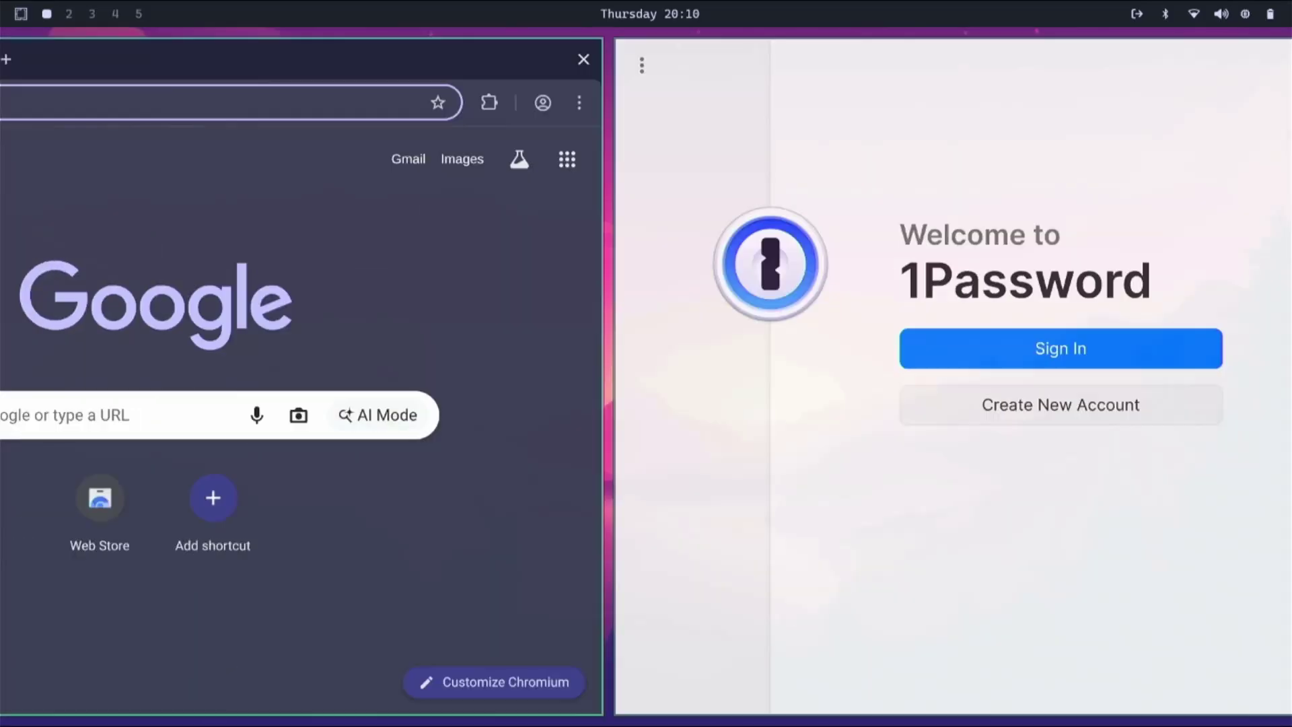
pyautogui.press('super+Left')
pyautogui.press('super+Left')
pyautogui.write('cat hyp')
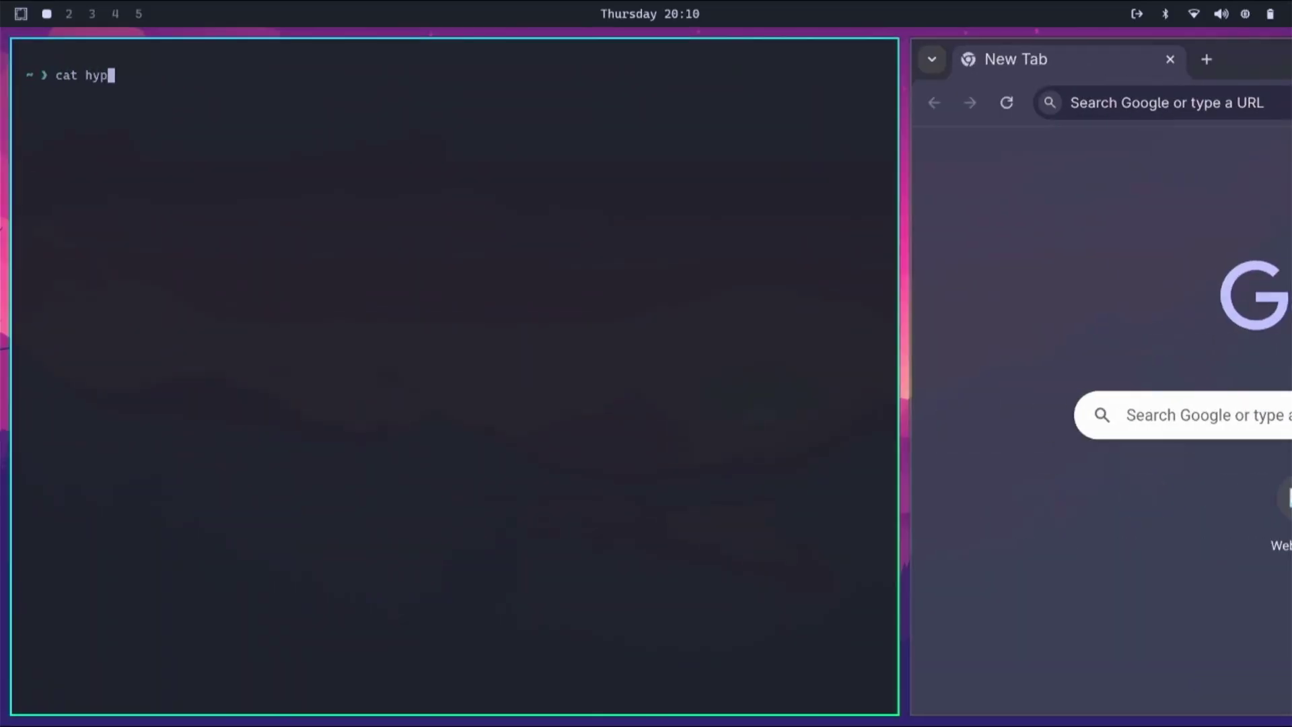
pyautogui.write('rf')
pyautogui.press('BackSpace')
pyautogui.write('s')
pyautogui.press('BackSpace')
pyautogui.press('BackSpace')
pyautogui.press('BackSpace')
pyautogui.press('BackSpace')
pyautogui.press('BackSpace')
pyautogui.press('BackSpace')
pyautogui.press('BackSpace')
pyautogui.press('BackSpace')
pyautogui.press('BackSpace')
# - Change the terminal's directory to .config/hypr/
pyautogui.write('cd .c')
pyautogui.press('Tab')
pyautogui.write('hy')
pyautogui.press('Tab')
pyautogui.press('Return')
# - Print hyprscrolling.conf with cat and enlarge the terminal's text
pyautogui.write('cat hyprs')
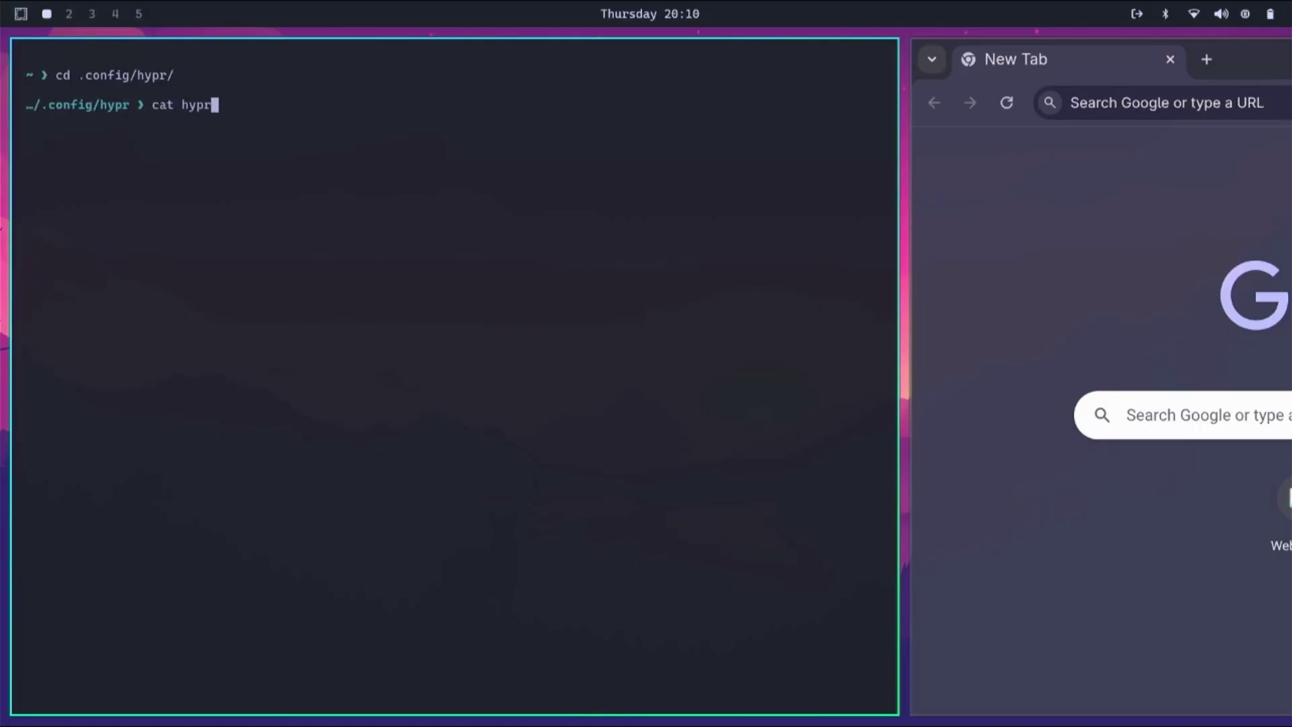
pyautogui.press('Tab')
pyautogui.hotkey('ctrl', '+')
pyautogui.hotkey('ctrl', '+')
pyautogui.hotkey('ctrl', '+')
pyautogui.hotkey('ctrl', '+')
pyautogui.hotkey('ctrl', '+')
pyautogui.hotkey('ctrl', '+')
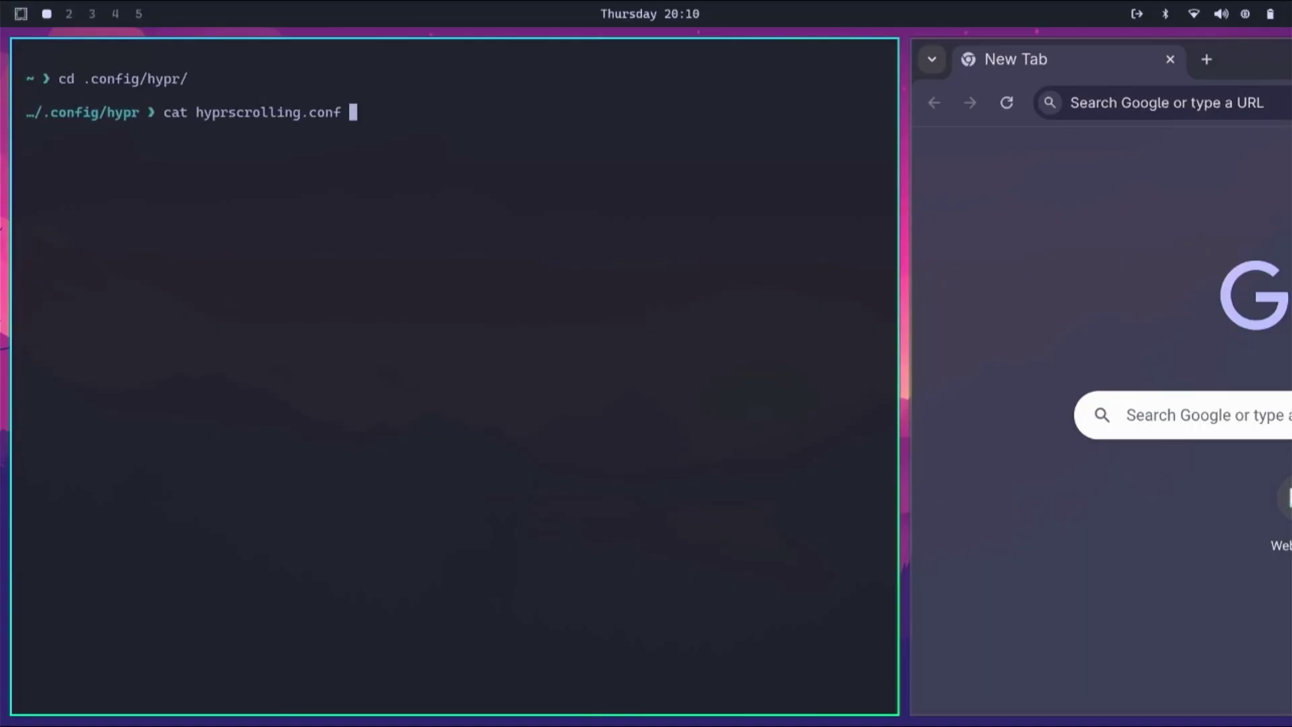
pyautogui.press('Return')
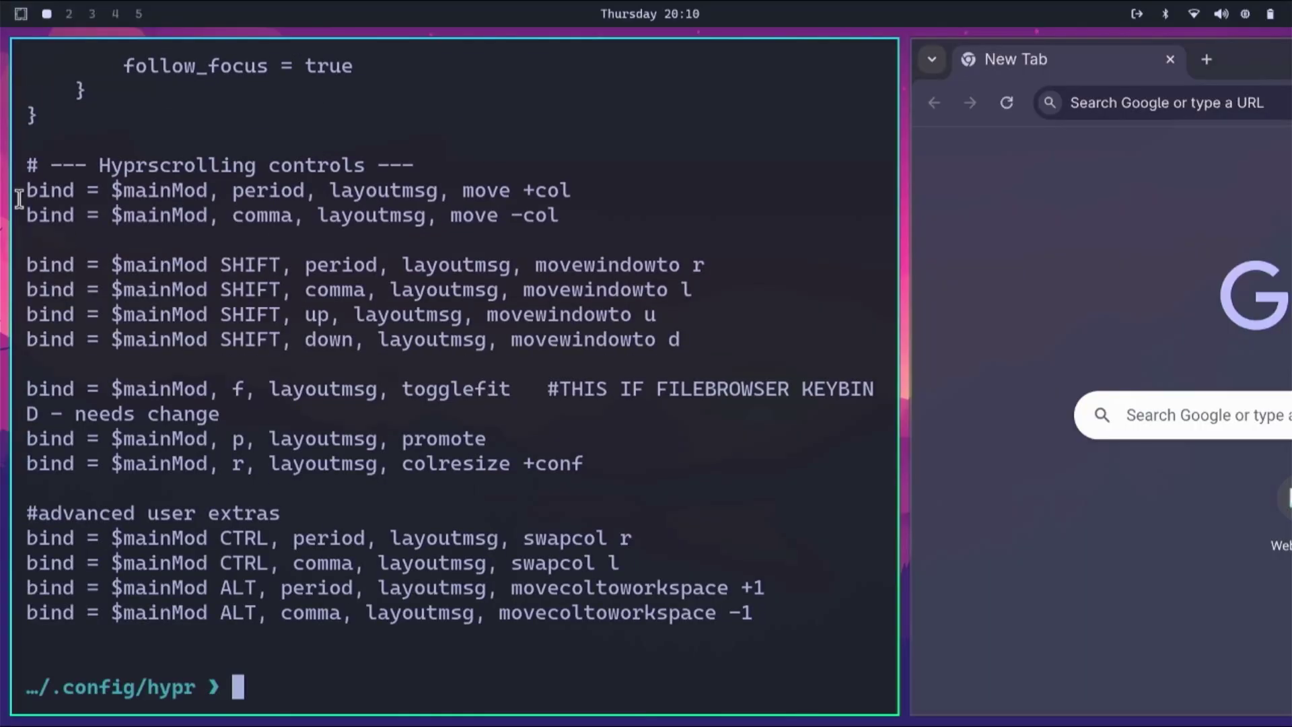
# - Highlight the move +col and move -col bindings in the printed config, and scroll the layout two columns forward and back
pyautogui.moveTo(23, 163); pyautogui.dragTo(827, 609)
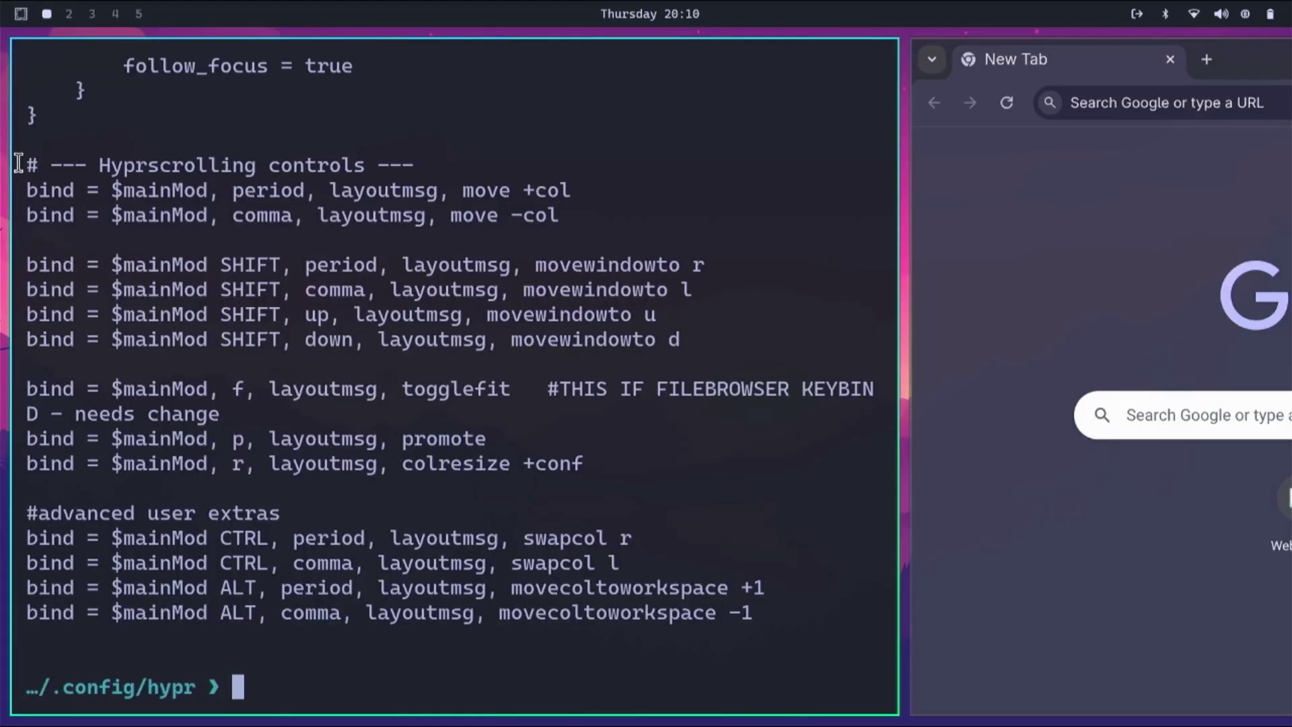
pyautogui.moveTo(14, 161); pyautogui.dragTo(580, 214)
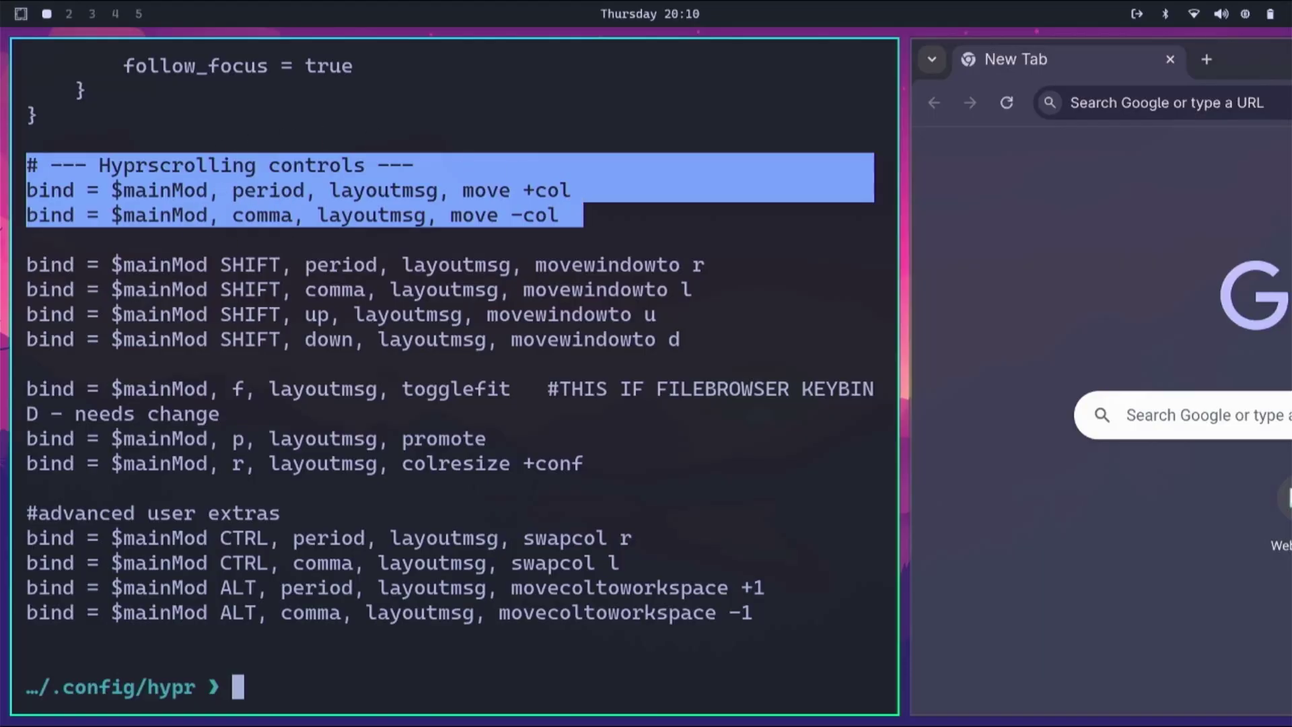
pyautogui.press('super+period')
pyautogui.press('super+period')
pyautogui.press('super+comma')
pyautogui.press('super+comma')
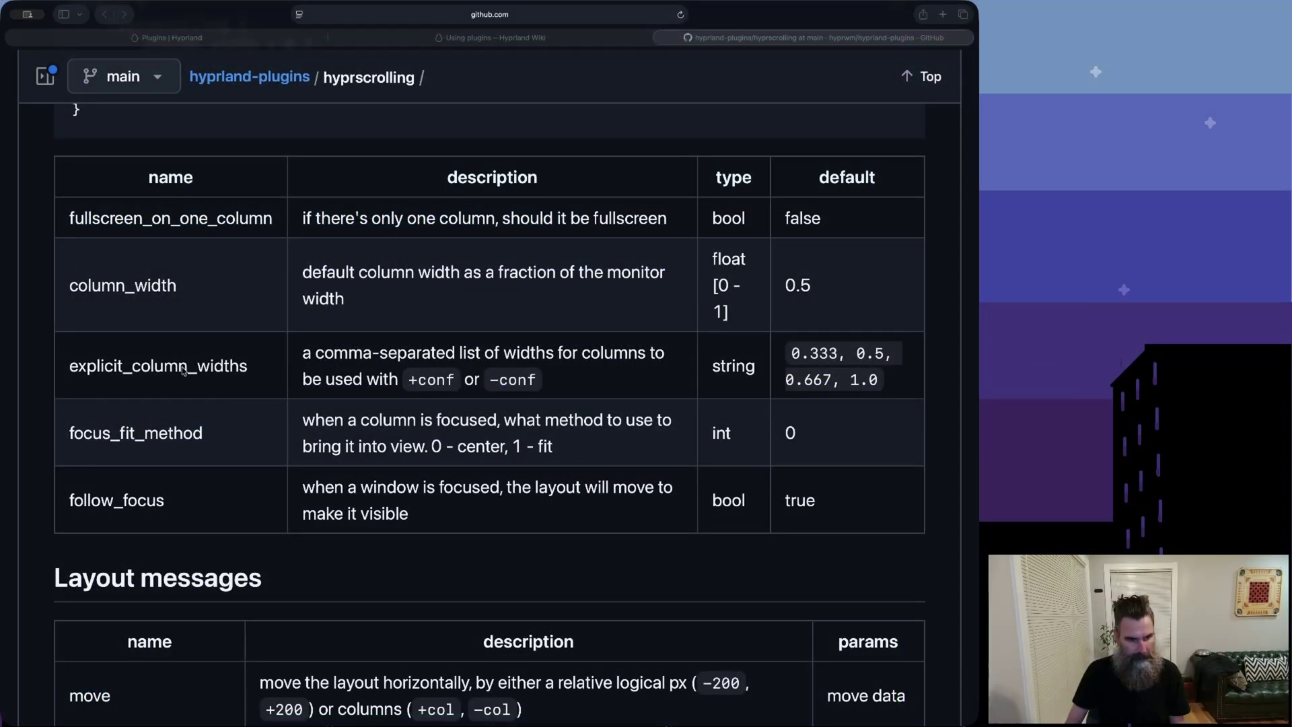
# - Compare the layout messages and example key bindings in the hyprscrolling README on GitHub with the bindings printed in the terminal
pyautogui.scroll(-3, 191, 430)
pyautogui.scroll(-10, 191, 430)
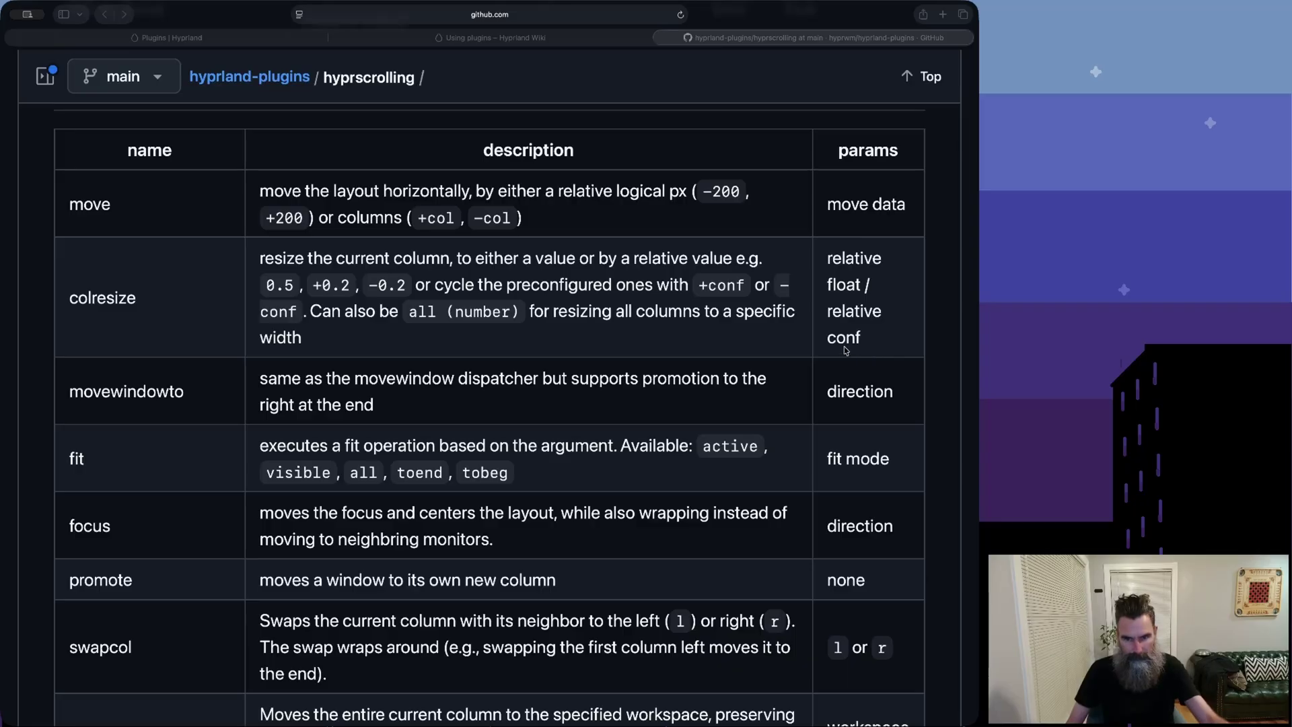
pyautogui.scroll(-5, 848, 374)
pyautogui.scroll(-5, 340, 407)
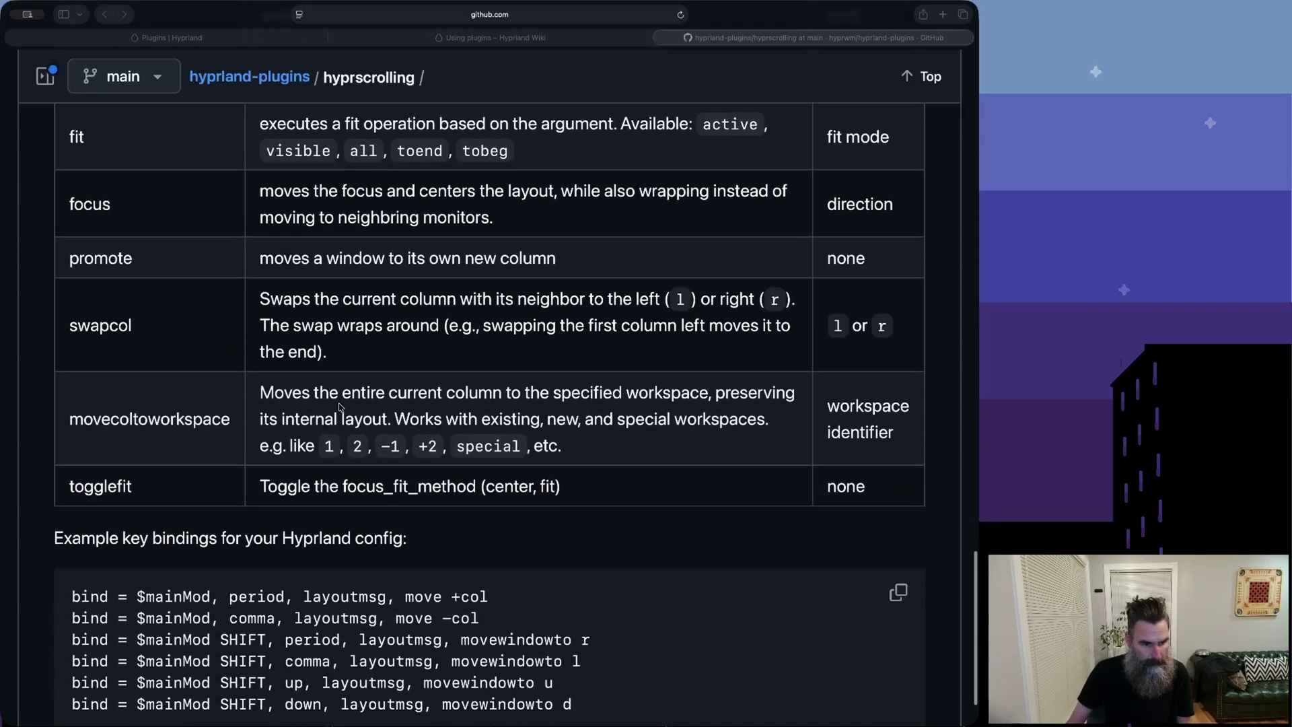
pyautogui.moveTo(67, 513); pyautogui.dragTo(611, 614)
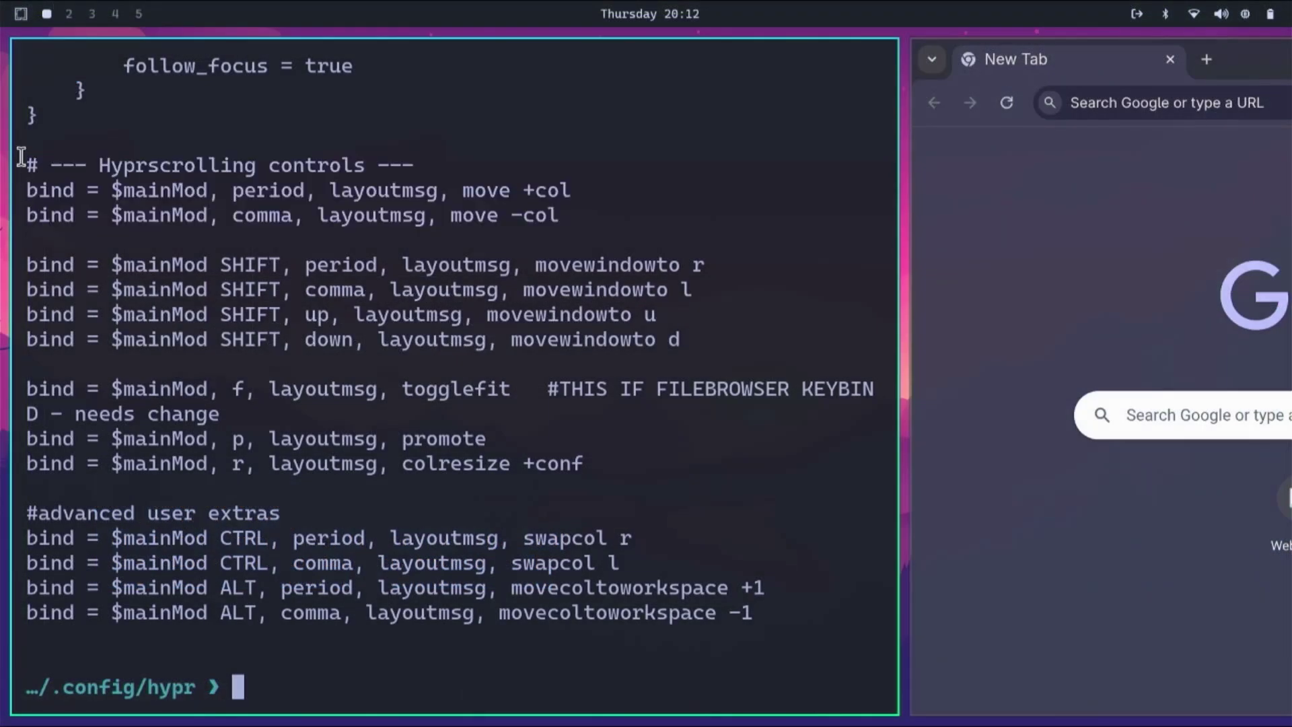
pyautogui.moveTo(25, 163); pyautogui.dragTo(740, 340)
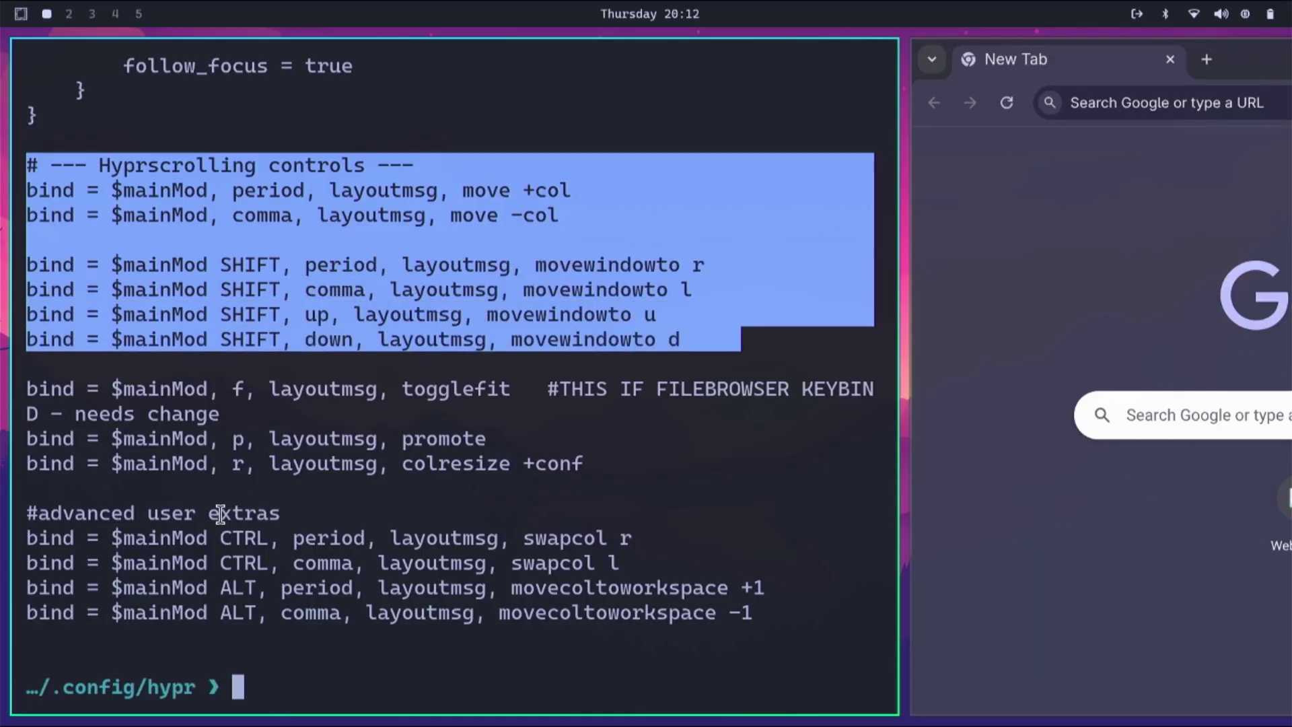
# - Open hyprscrolling.conf in nvim and comment out the togglefit, promote and colresize bindings on lines 38 to 40
pyautogui.write('nvim hyprscrolling.conf')
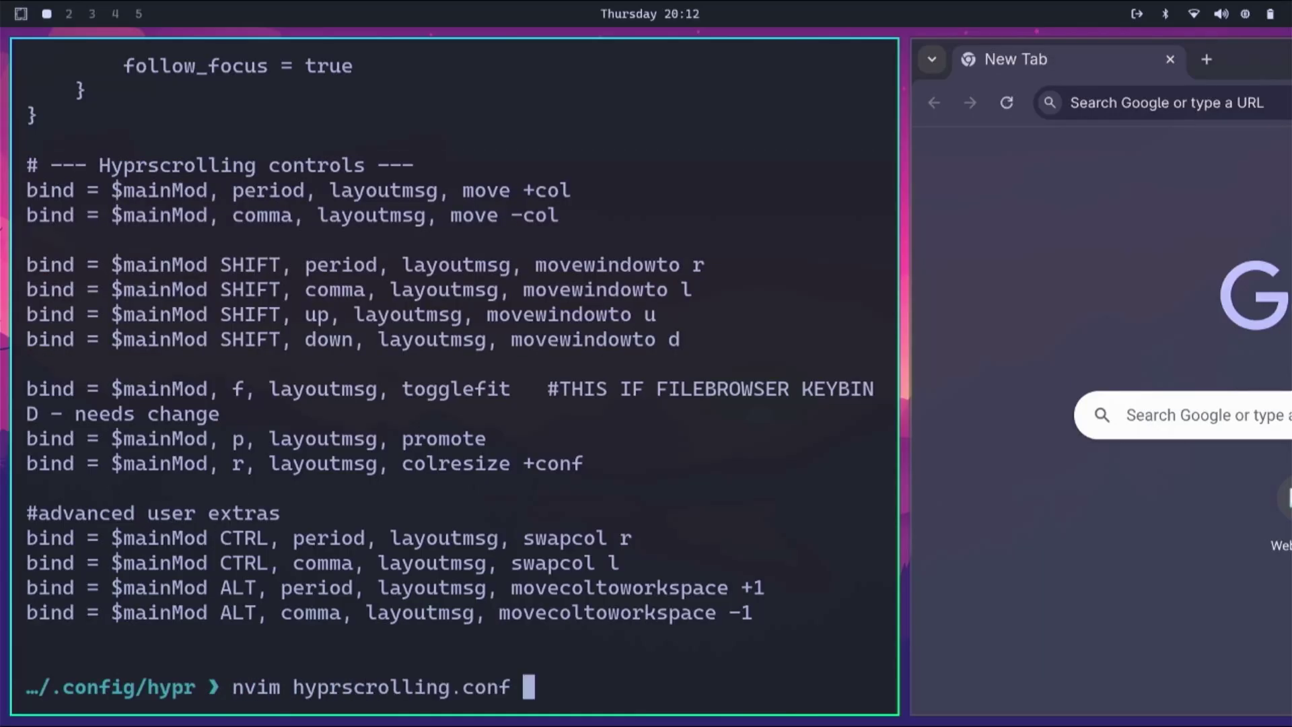
pyautogui.press('Return')
pyautogui.write('9k')
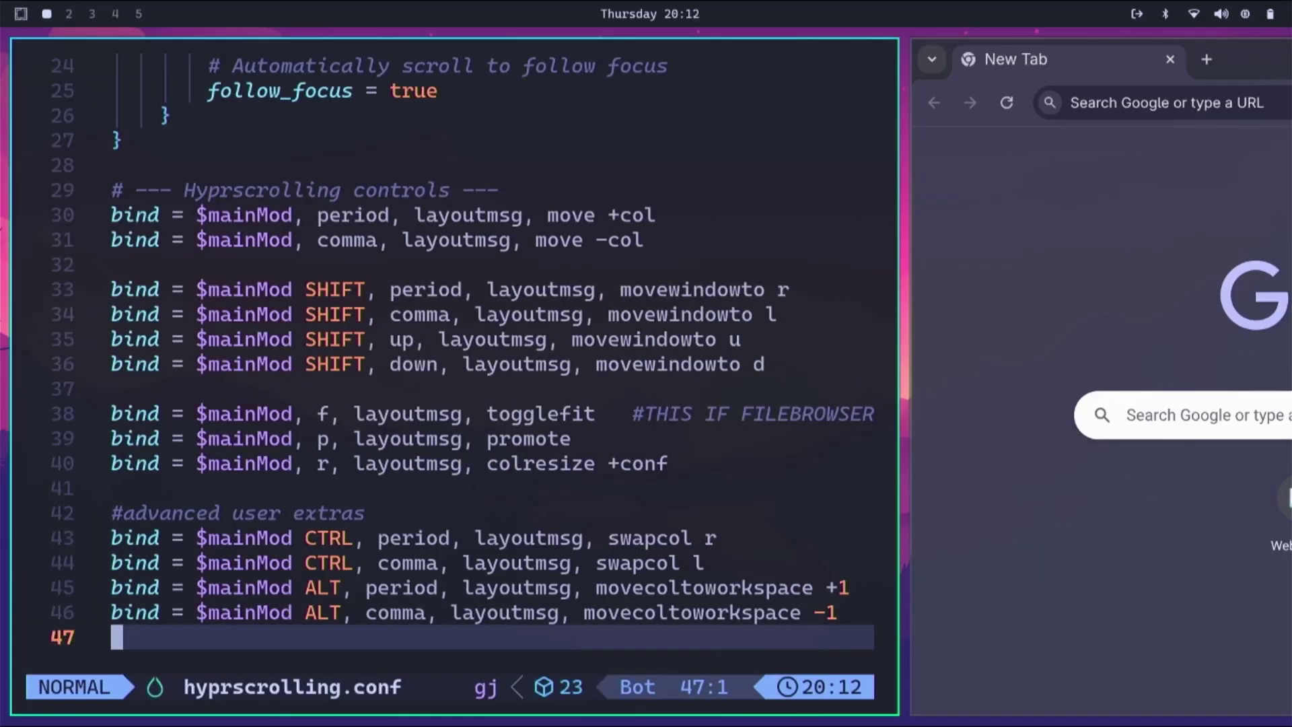
pyautogui.write('i#')
pyautogui.press('Escape')
pyautogui.write('ji#')
pyautogui.press('Escape')
pyautogui.write('ji#')
pyautogui.press('Escape')
# - Comment out the four swapcol and movecoltoworkspace bindings under "#advanced user extras" and save the file
pyautogui.press('j')
pyautogui.press('i')
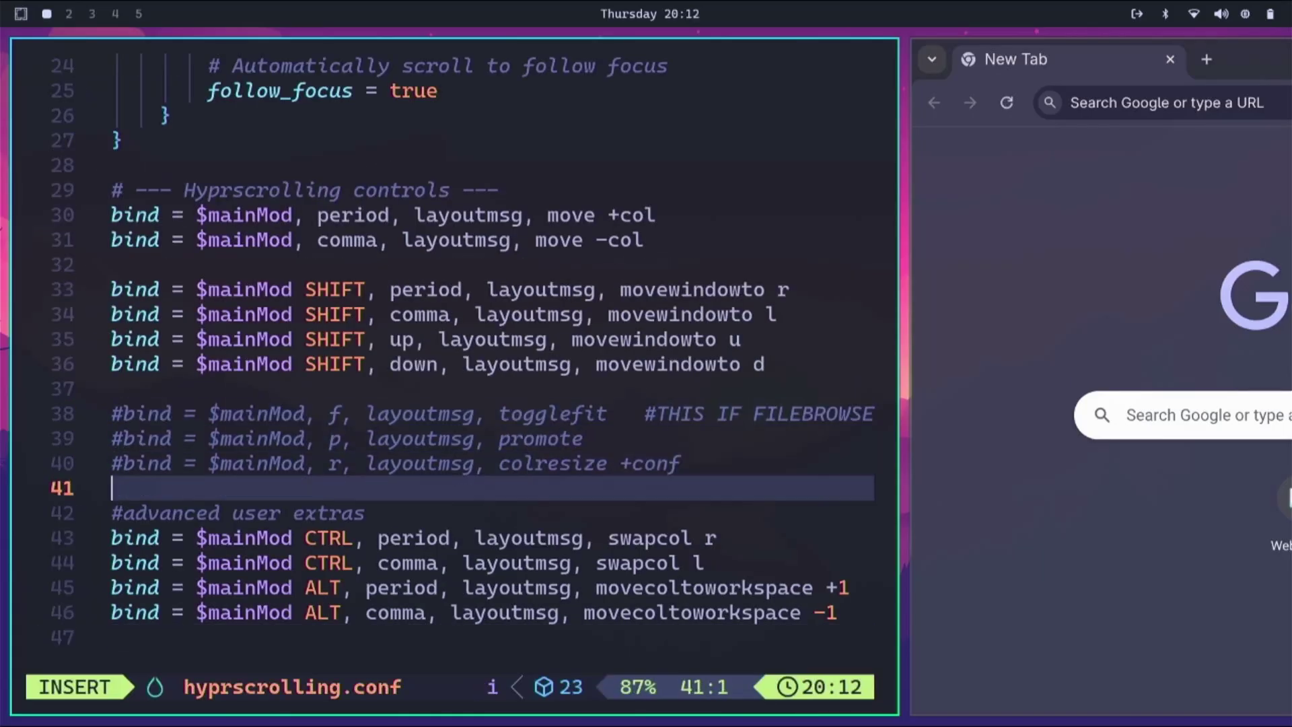
pyautogui.press('Escape')
pyautogui.press('j')
pyautogui.press('j')
pyautogui.write('i#')
pyautogui.press('Escape')
pyautogui.write('ji#')
pyautogui.press('Escape')
pyautogui.write('ji#')
pyautogui.press('Escape')
pyautogui.write('ji#')
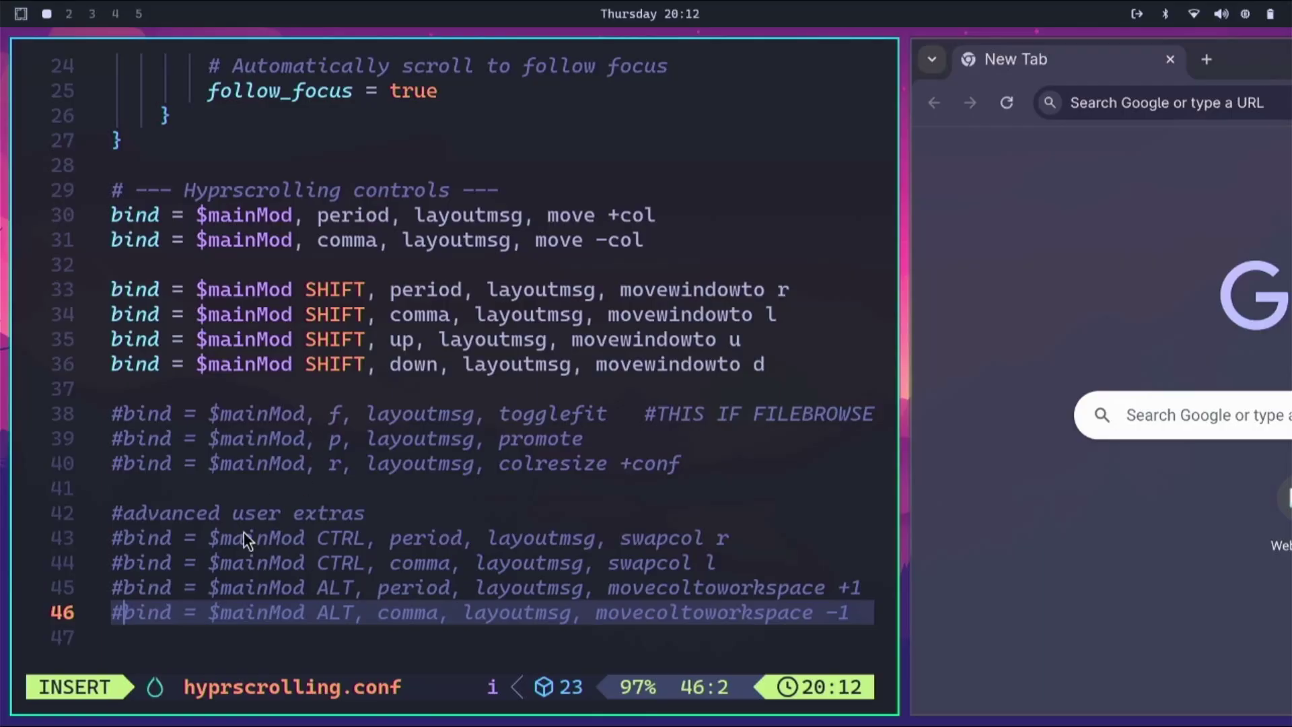
pyautogui.press('Escape')
pyautogui.press(':')
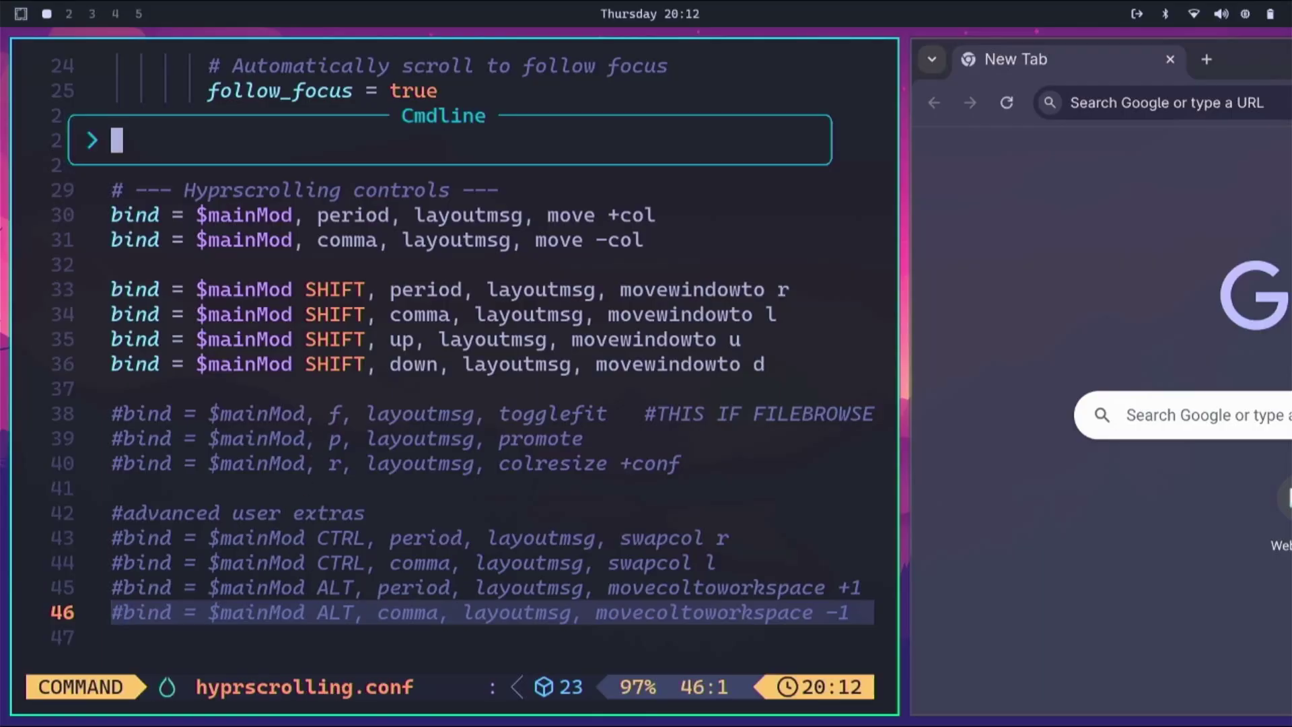
pyautogui.write('w')
pyautogui.press('Return')
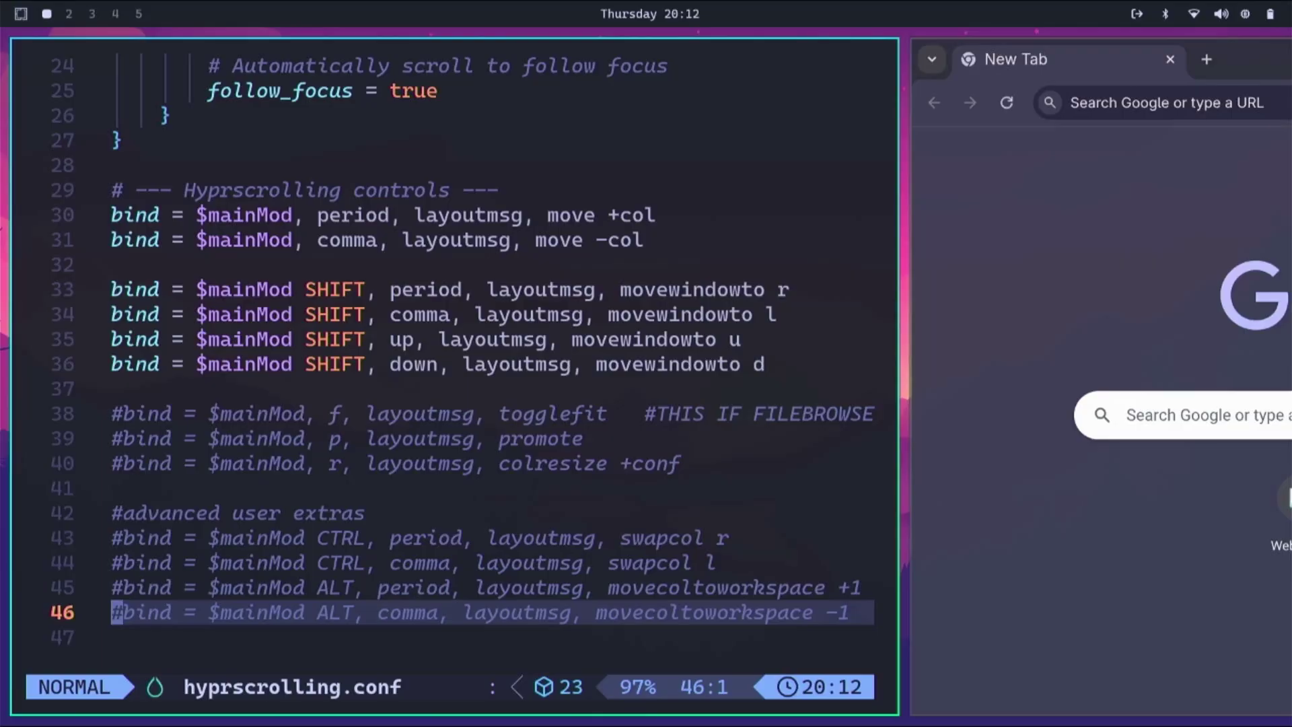
# - Scroll the layout two columns forward to 1Password and back to the editor using the column move bindings
pyautogui.press('super+period')
pyautogui.press('super+period')
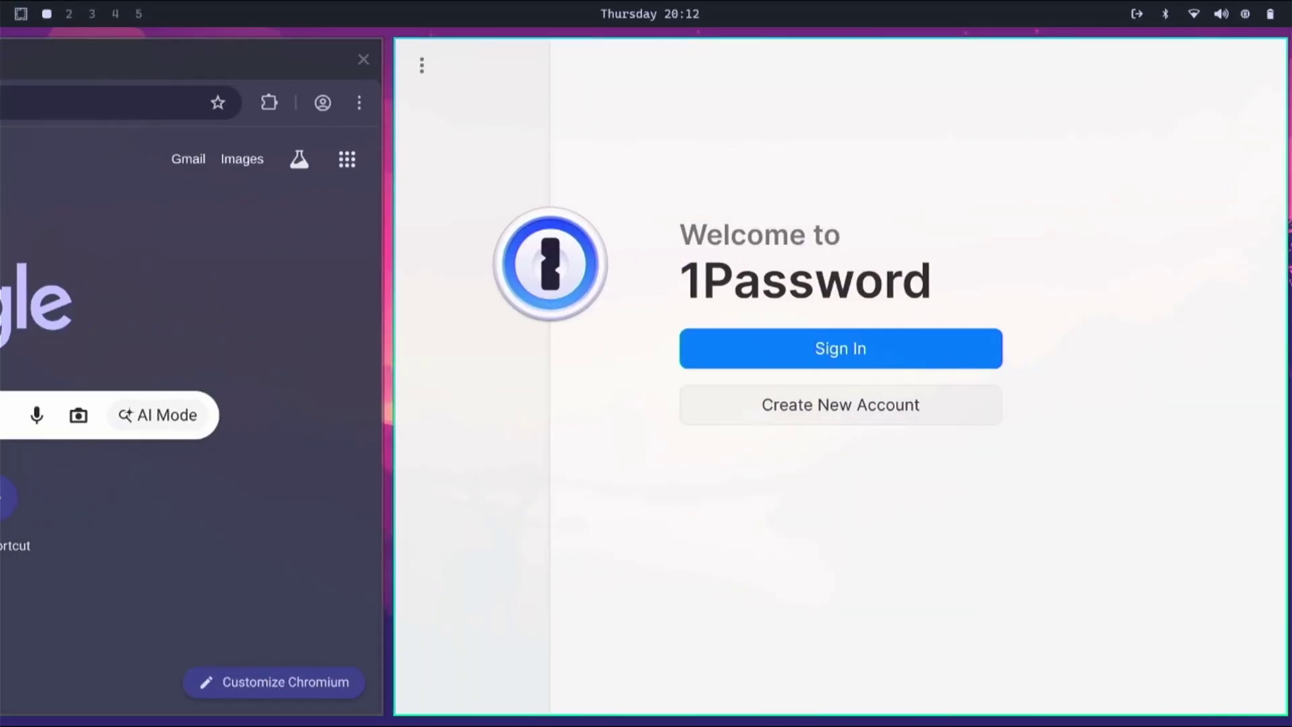
pyautogui.press('super+comma')
pyautogui.press('super+comma')
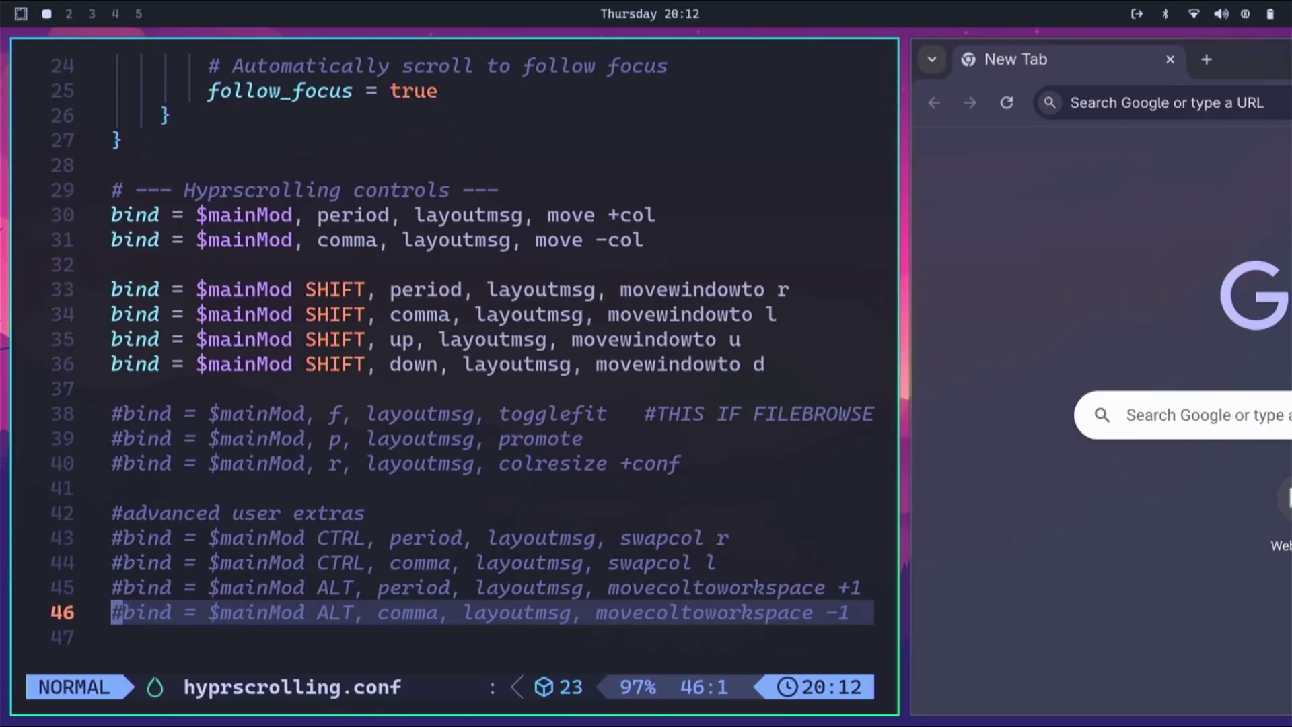
# - Repeatedly move the editor window one column to the right and back with the movewindowto bindings
pyautogui.press('super+shift+period')
pyautogui.press('super+shift+comma')
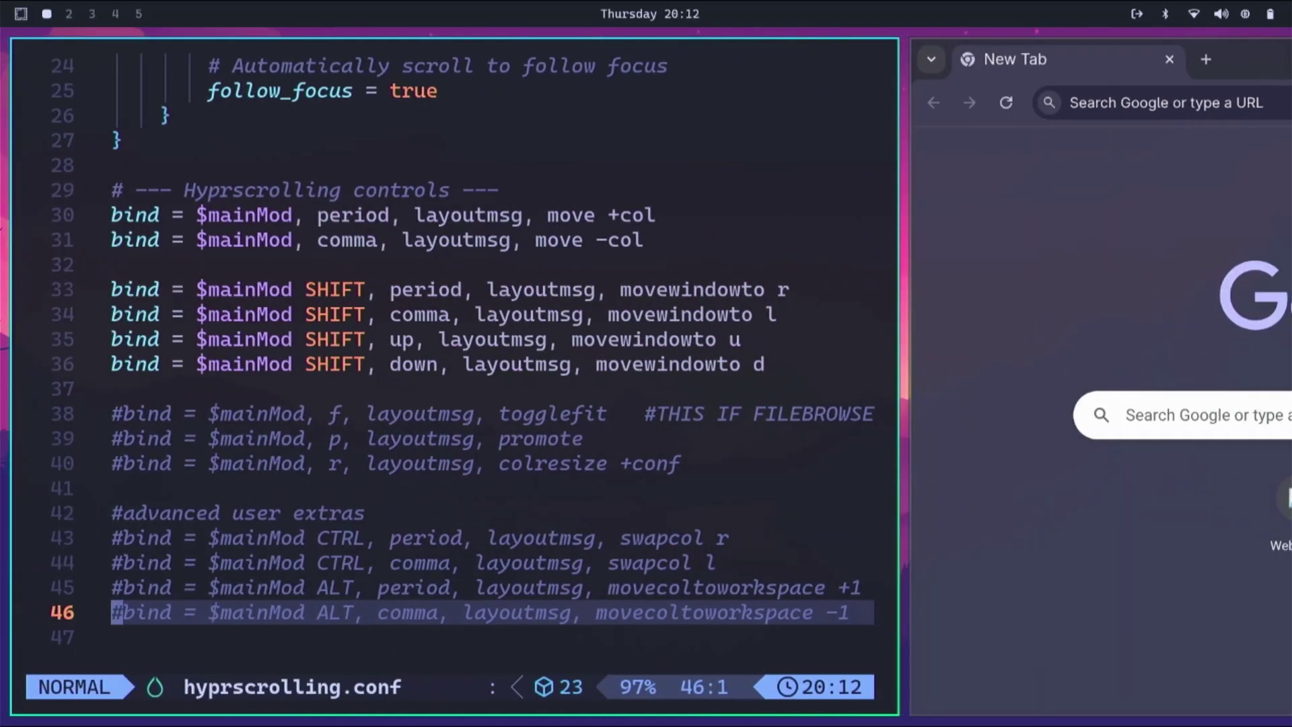
pyautogui.press('super+shift+period')
pyautogui.press('super+shift+comma')
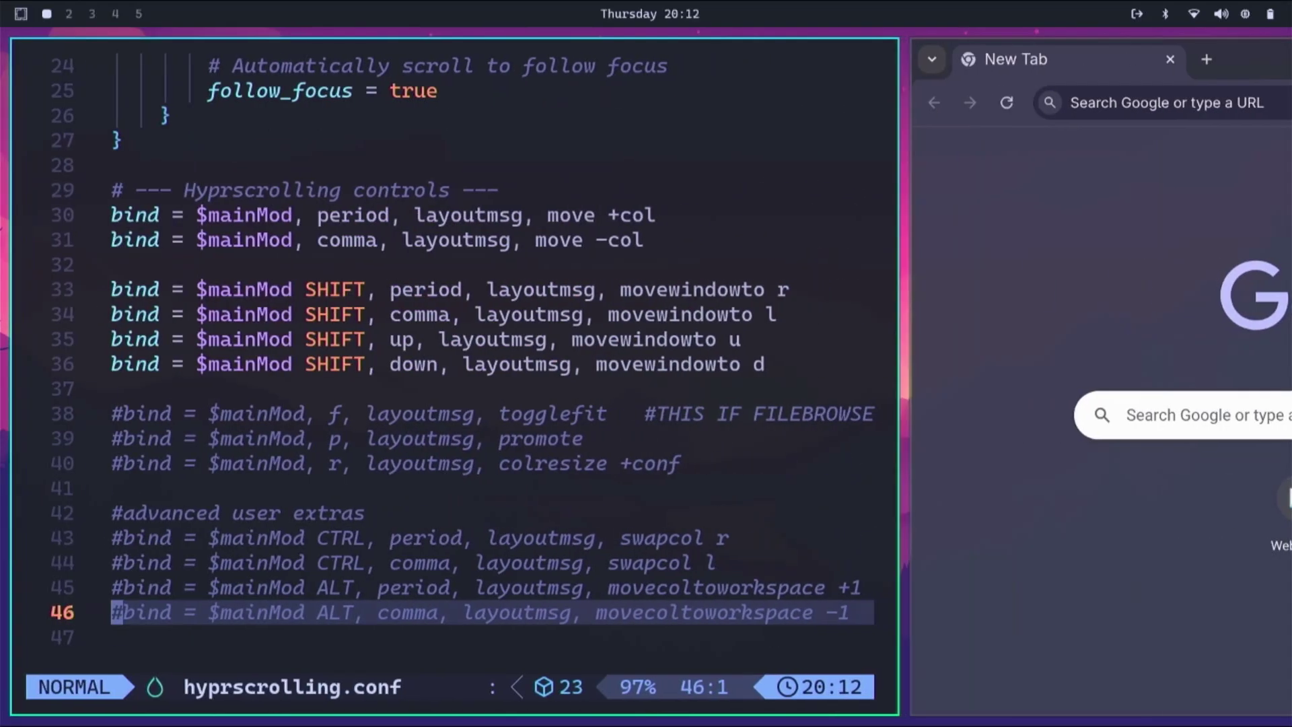
pyautogui.press('super+shift+period')
pyautogui.press('super+shift+comma')
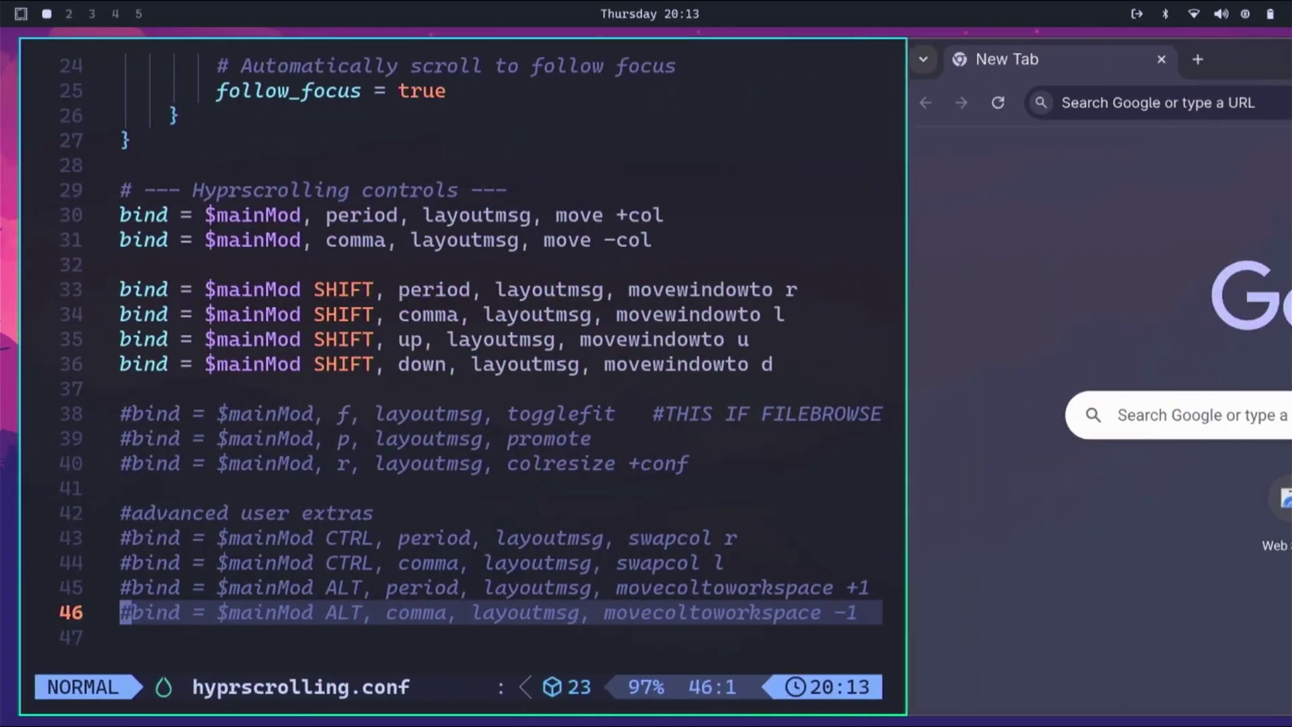
pyautogui.press('super+shift+period')
pyautogui.press('super+shift+comma')
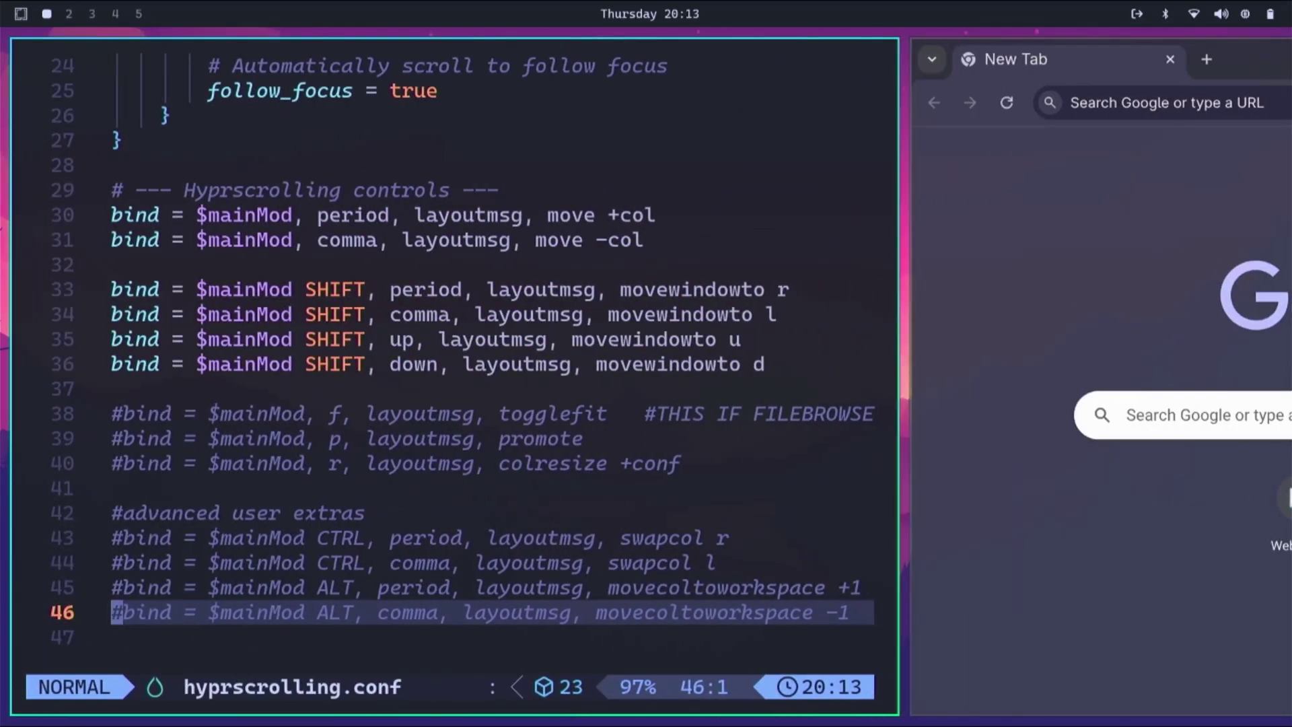
# - Scroll two columns forward from the editor and return to it
pyautogui.press('super+period')
pyautogui.press('super+period')
pyautogui.press('super+comma')
pyautogui.press('super+comma')
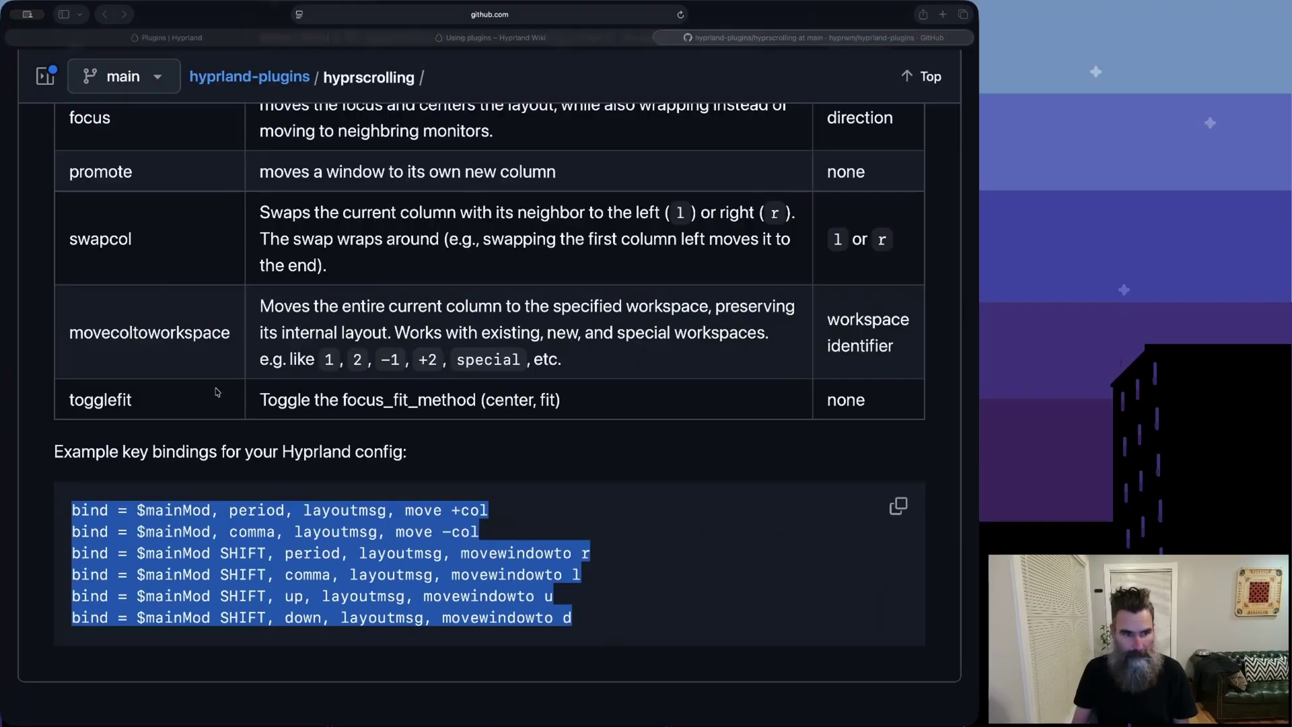
# - Review the layout messages table and the Config section of the hyprscrolling README on GitHub
pyautogui.scroll(5, 216, 392)
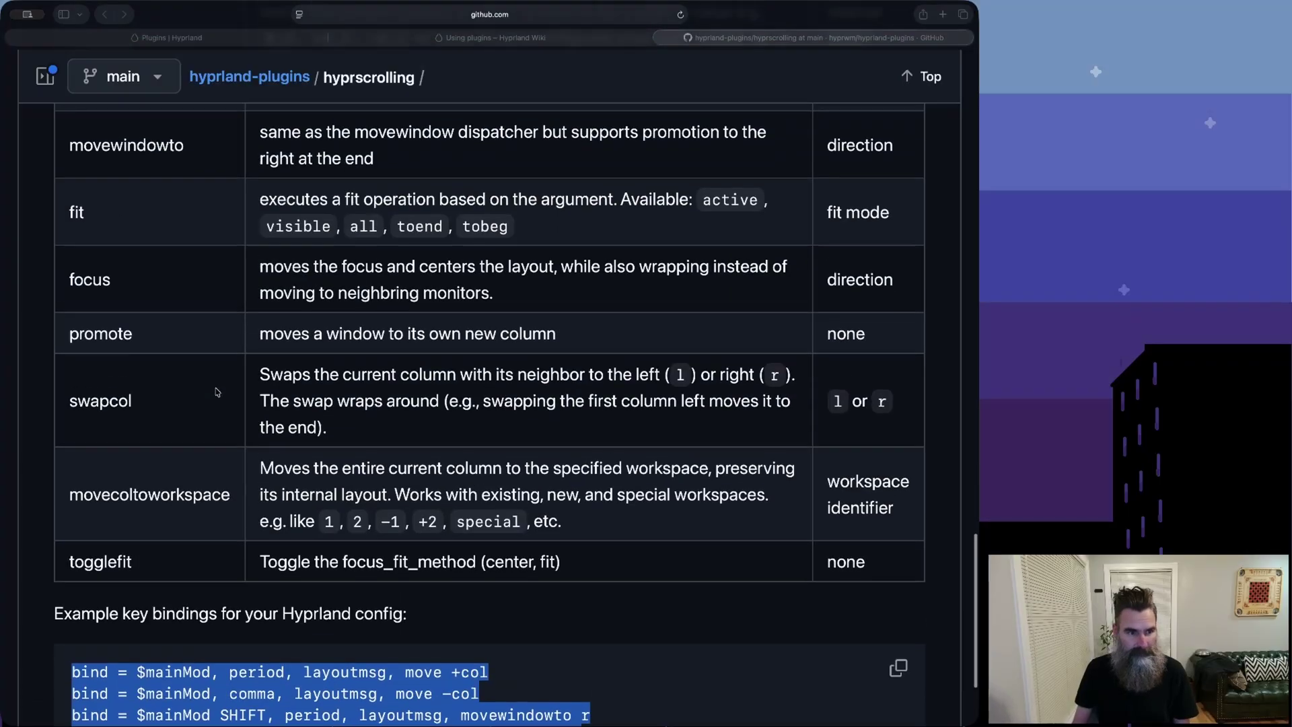
pyautogui.scroll(7, 216, 392)
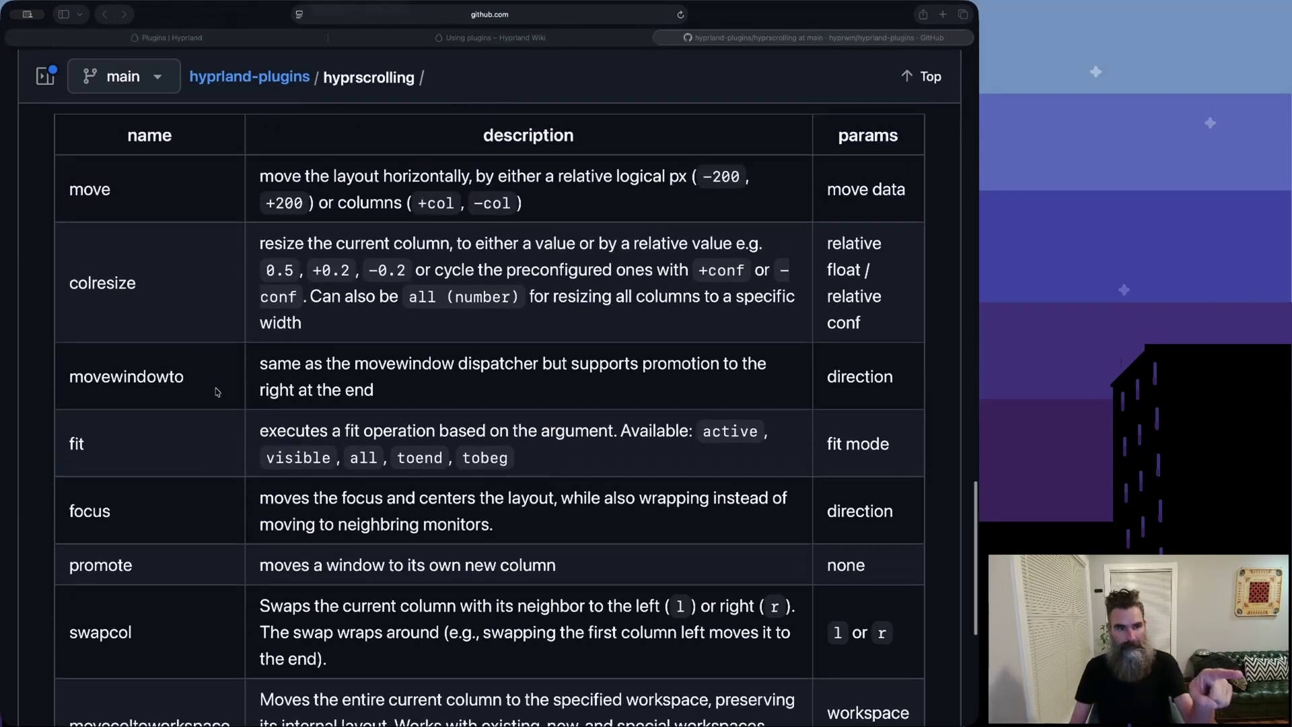
pyautogui.scroll(10, 217, 391)
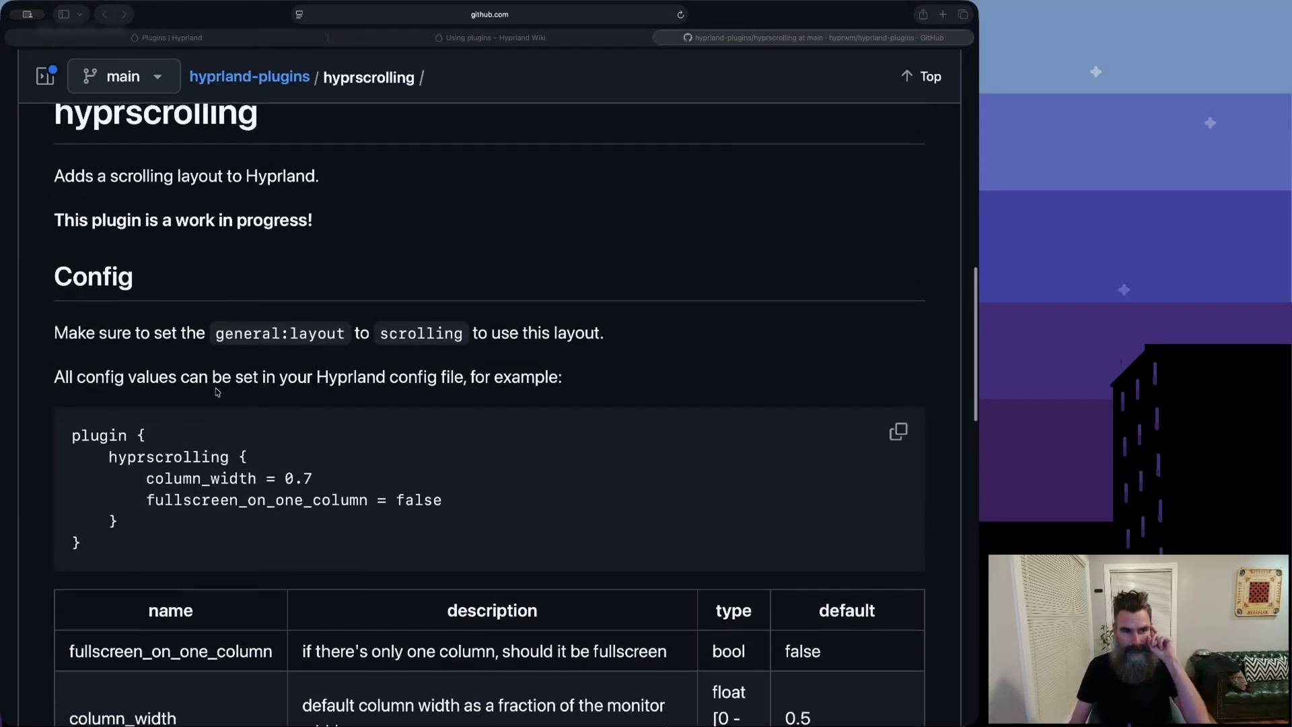
pyautogui.scroll(3, 216, 392)
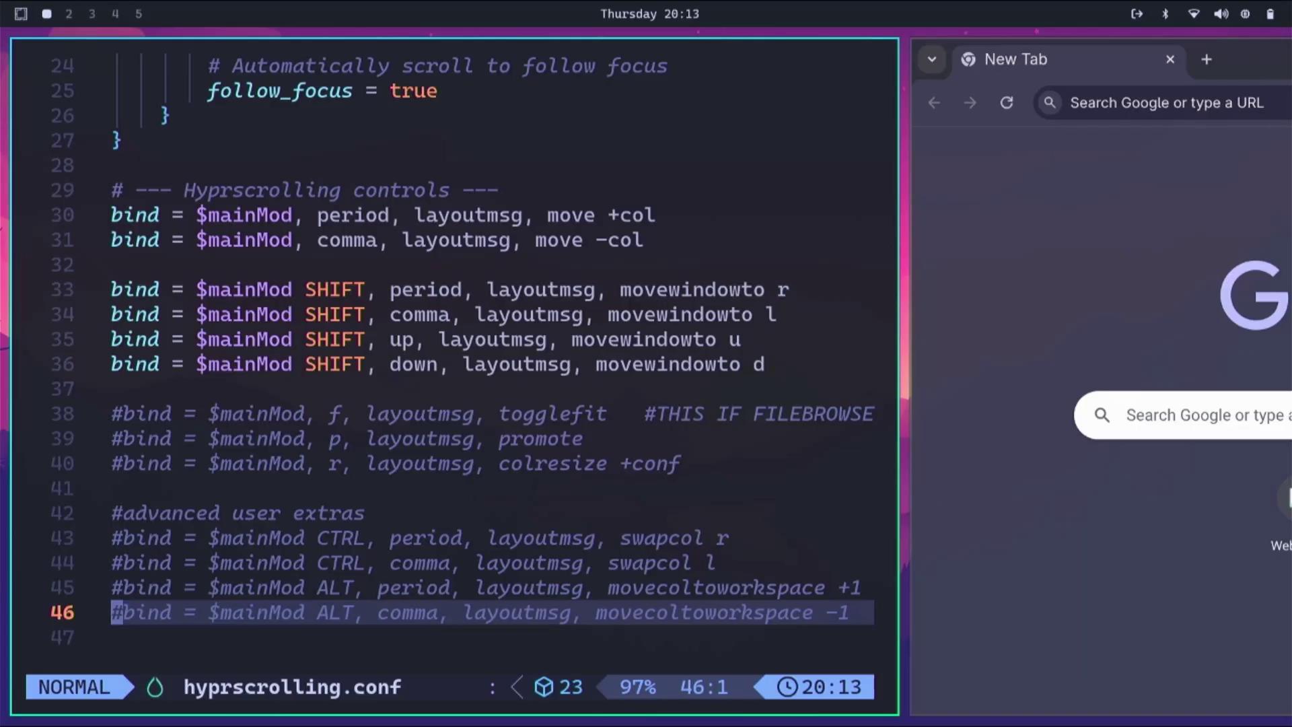
# - Uncomment the two ALT movecoltoworkspace bindings on lines 45 and 46 of hyprscrolling.conf and save the file
pyautogui.press('k')
pyautogui.press('x')
pyautogui.press('j')
pyautogui.press('x')
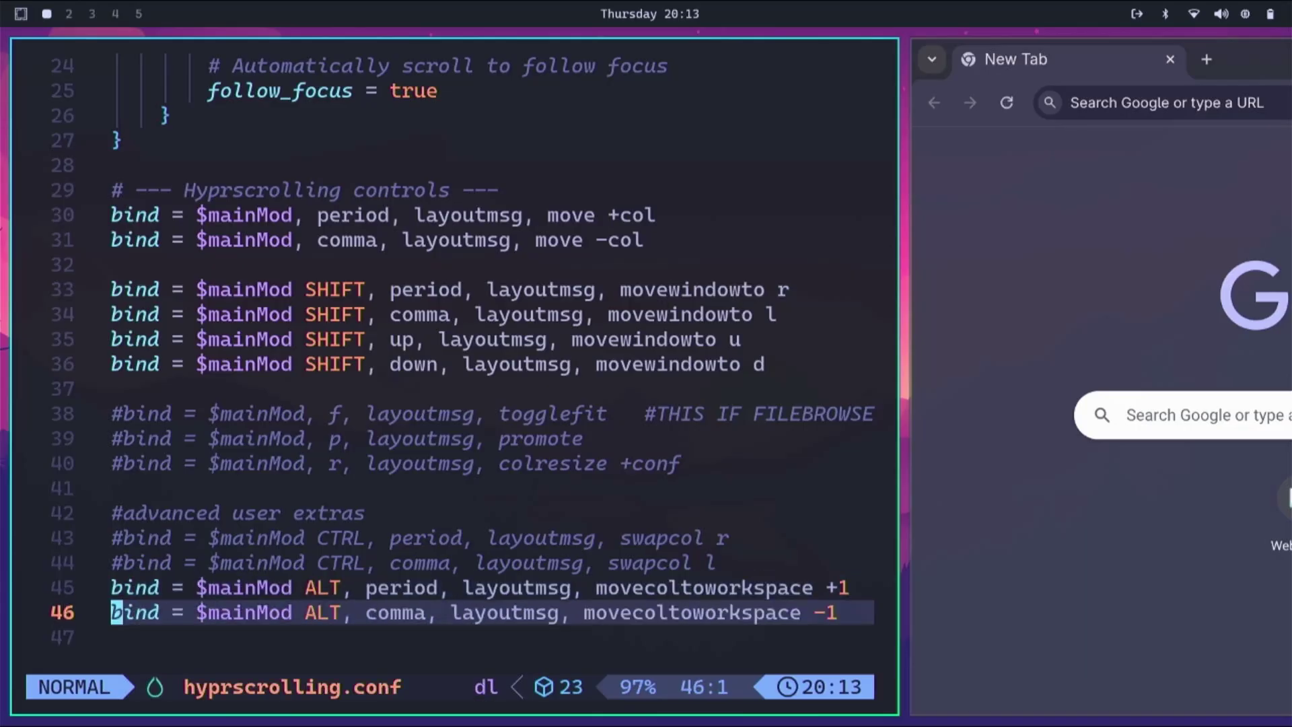
pyautogui.press('Escape')
pyautogui.write(':w')
pyautogui.press('Return')
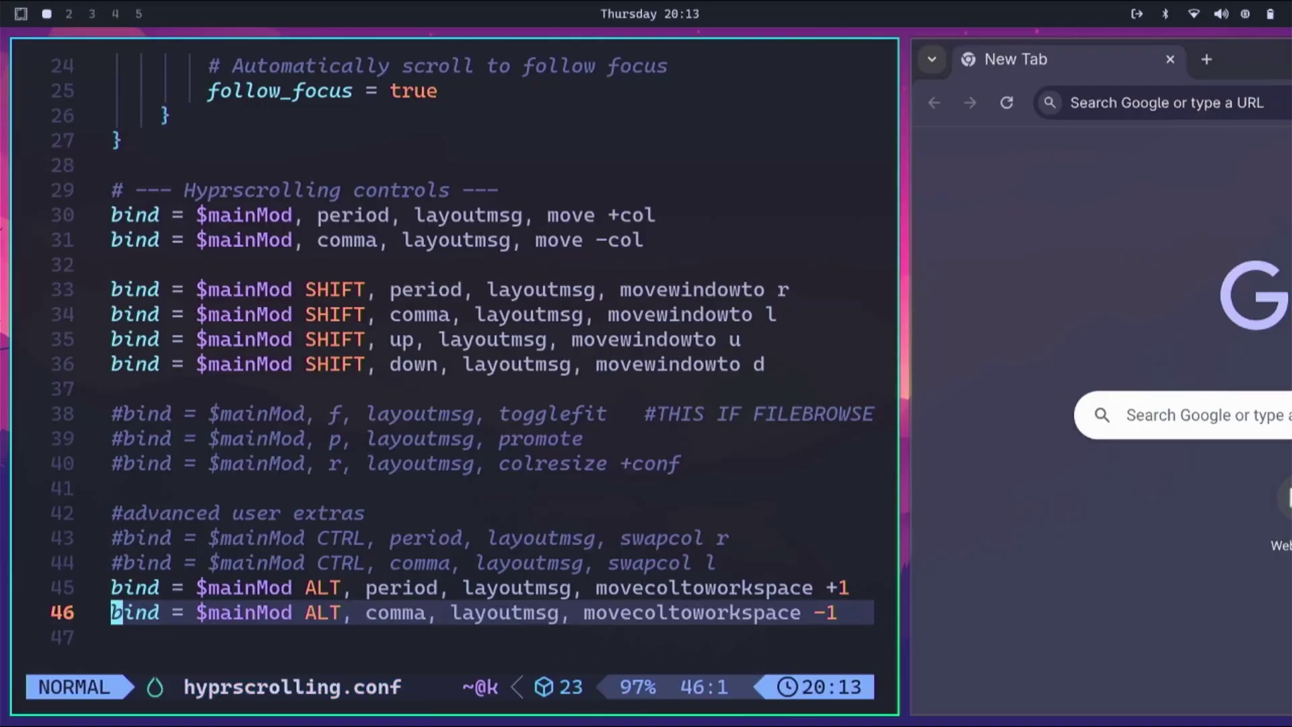
# - Move the editor's column to workspace 2 and scroll through the columns left on workspace 1 as far as ChatGPT and back
pyautogui.press('super+alt+period')
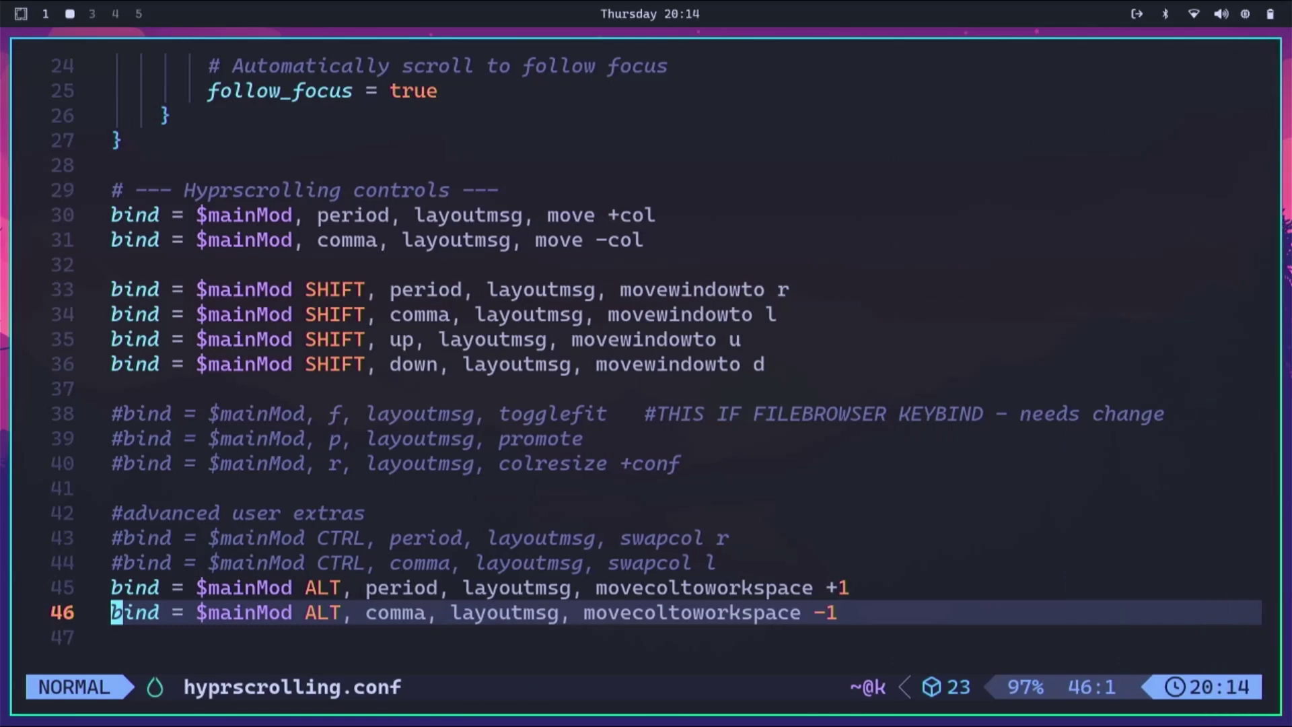
pyautogui.press('super+1')
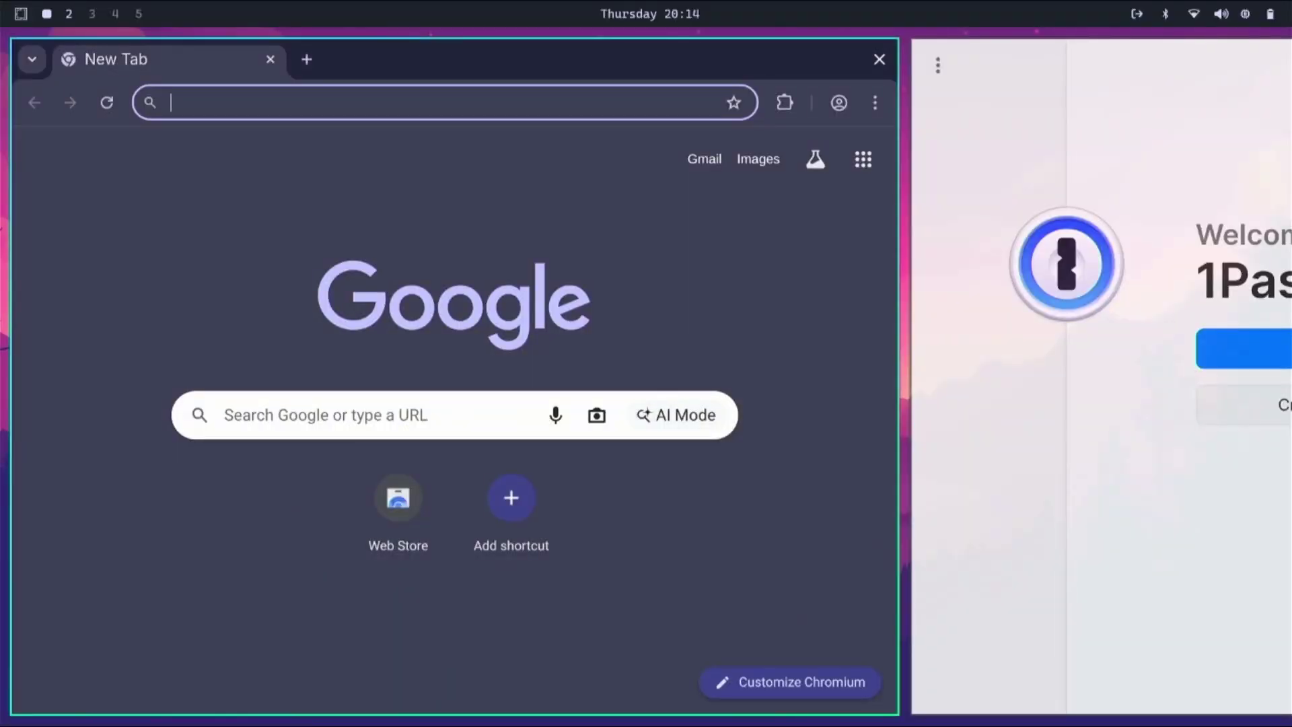
pyautogui.press('super+Right')
pyautogui.press('super+Right')
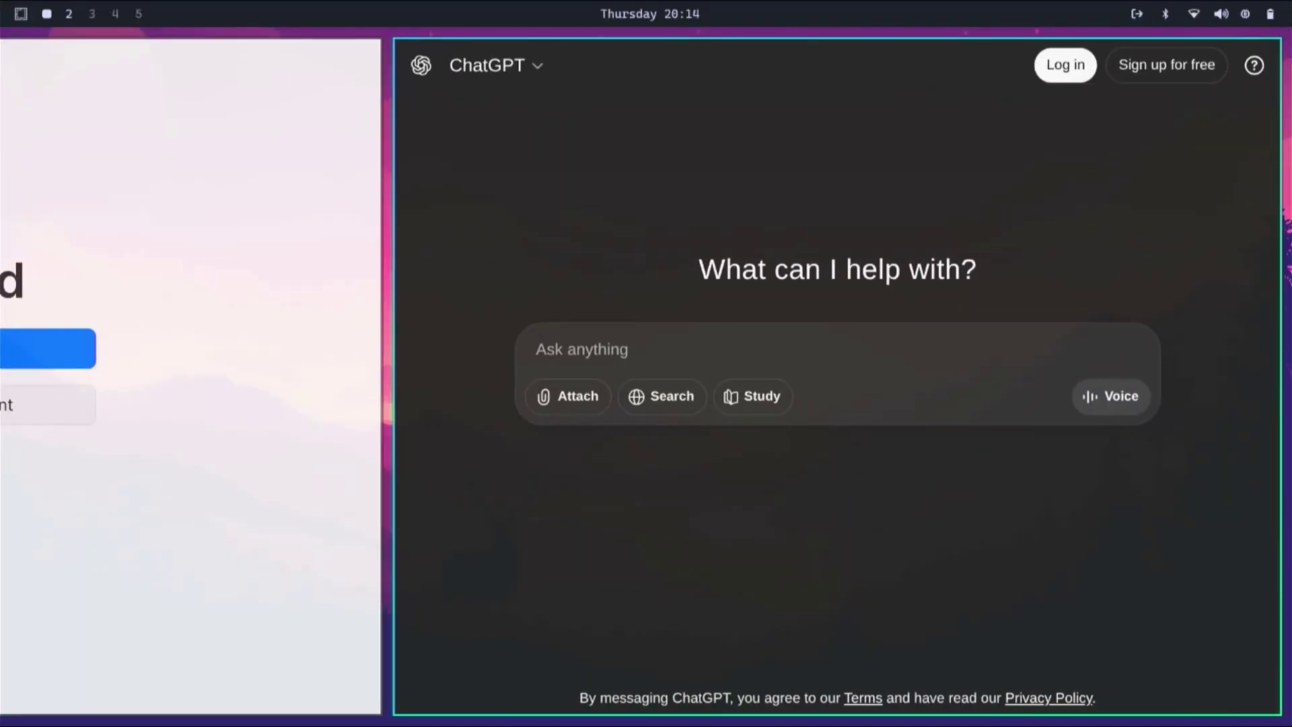
pyautogui.press('super+Left')
pyautogui.press('super+Left')
# - Send the editor's column from workspace 2 back to workspace 1 and place it ahead of the browser column
pyautogui.press('super+2')
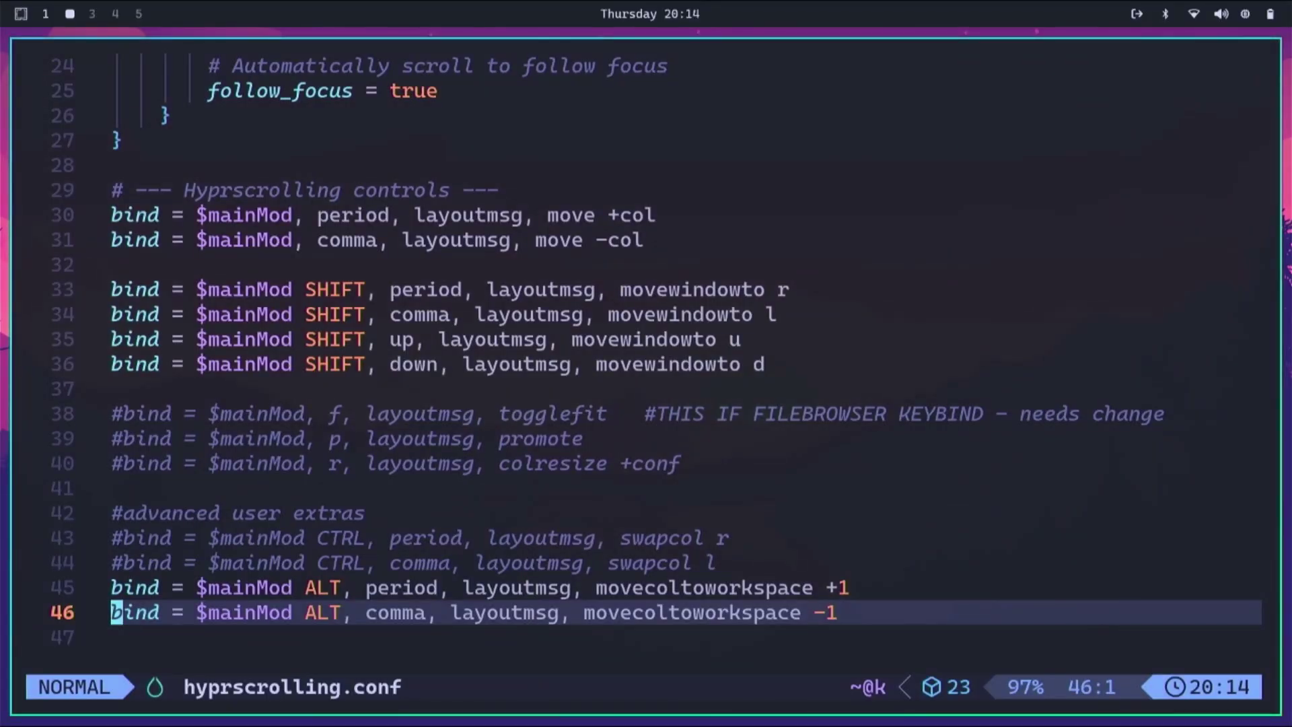
pyautogui.press('super+alt+comma')
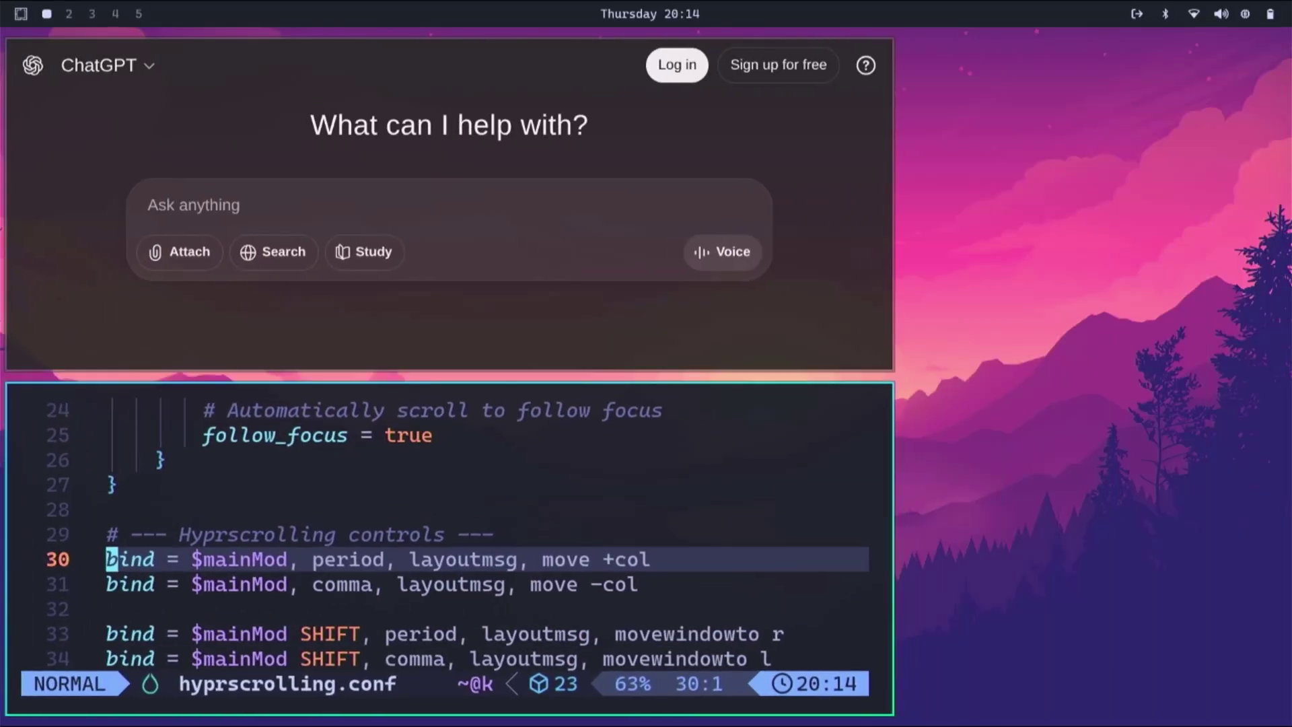
pyautogui.press('super+comma')
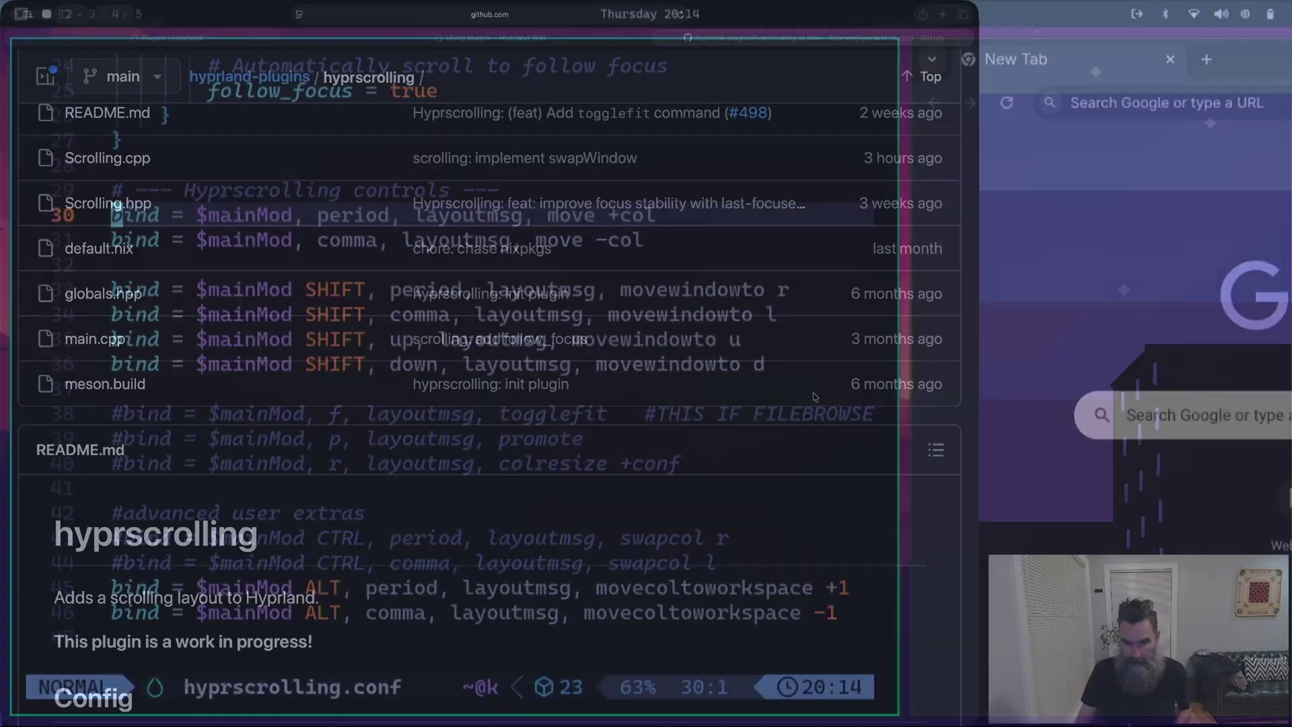
# - Return to the file list at the start of the hyprscrolling folder page on GitHub
pyautogui.scroll(5, 446, 308)
pyautogui.scroll(2, 447, 308)
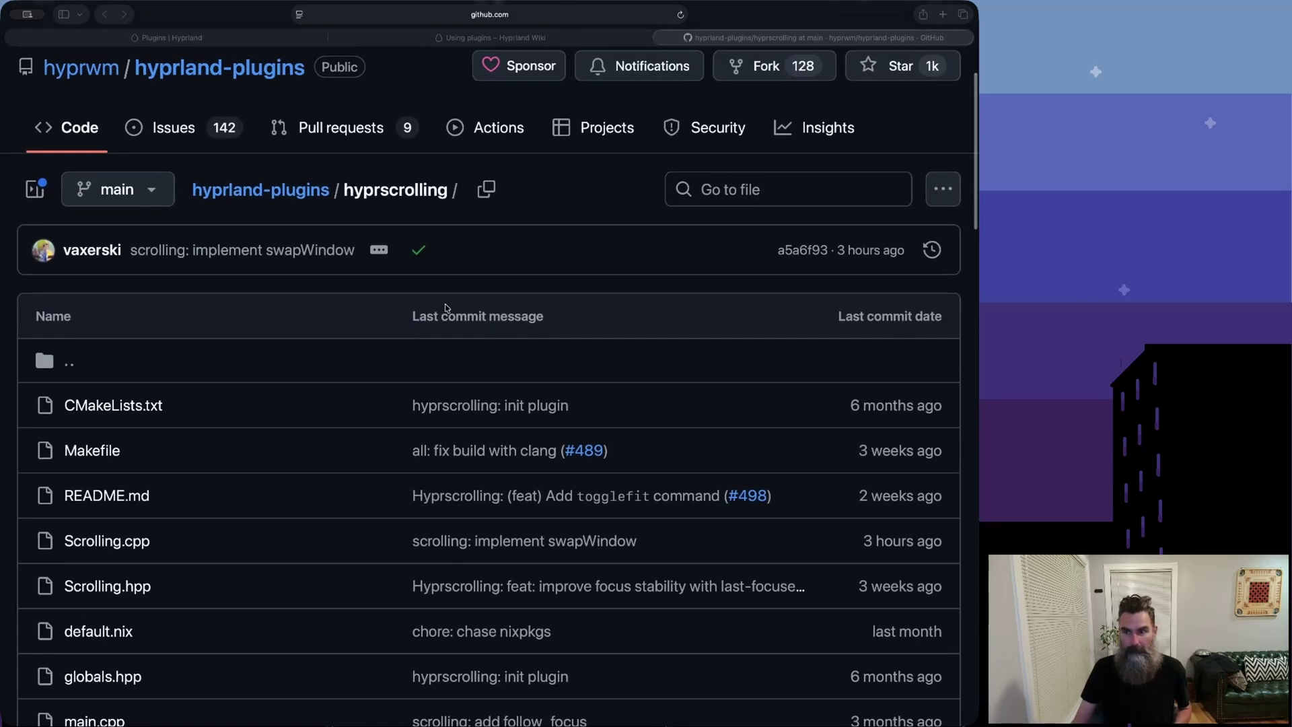